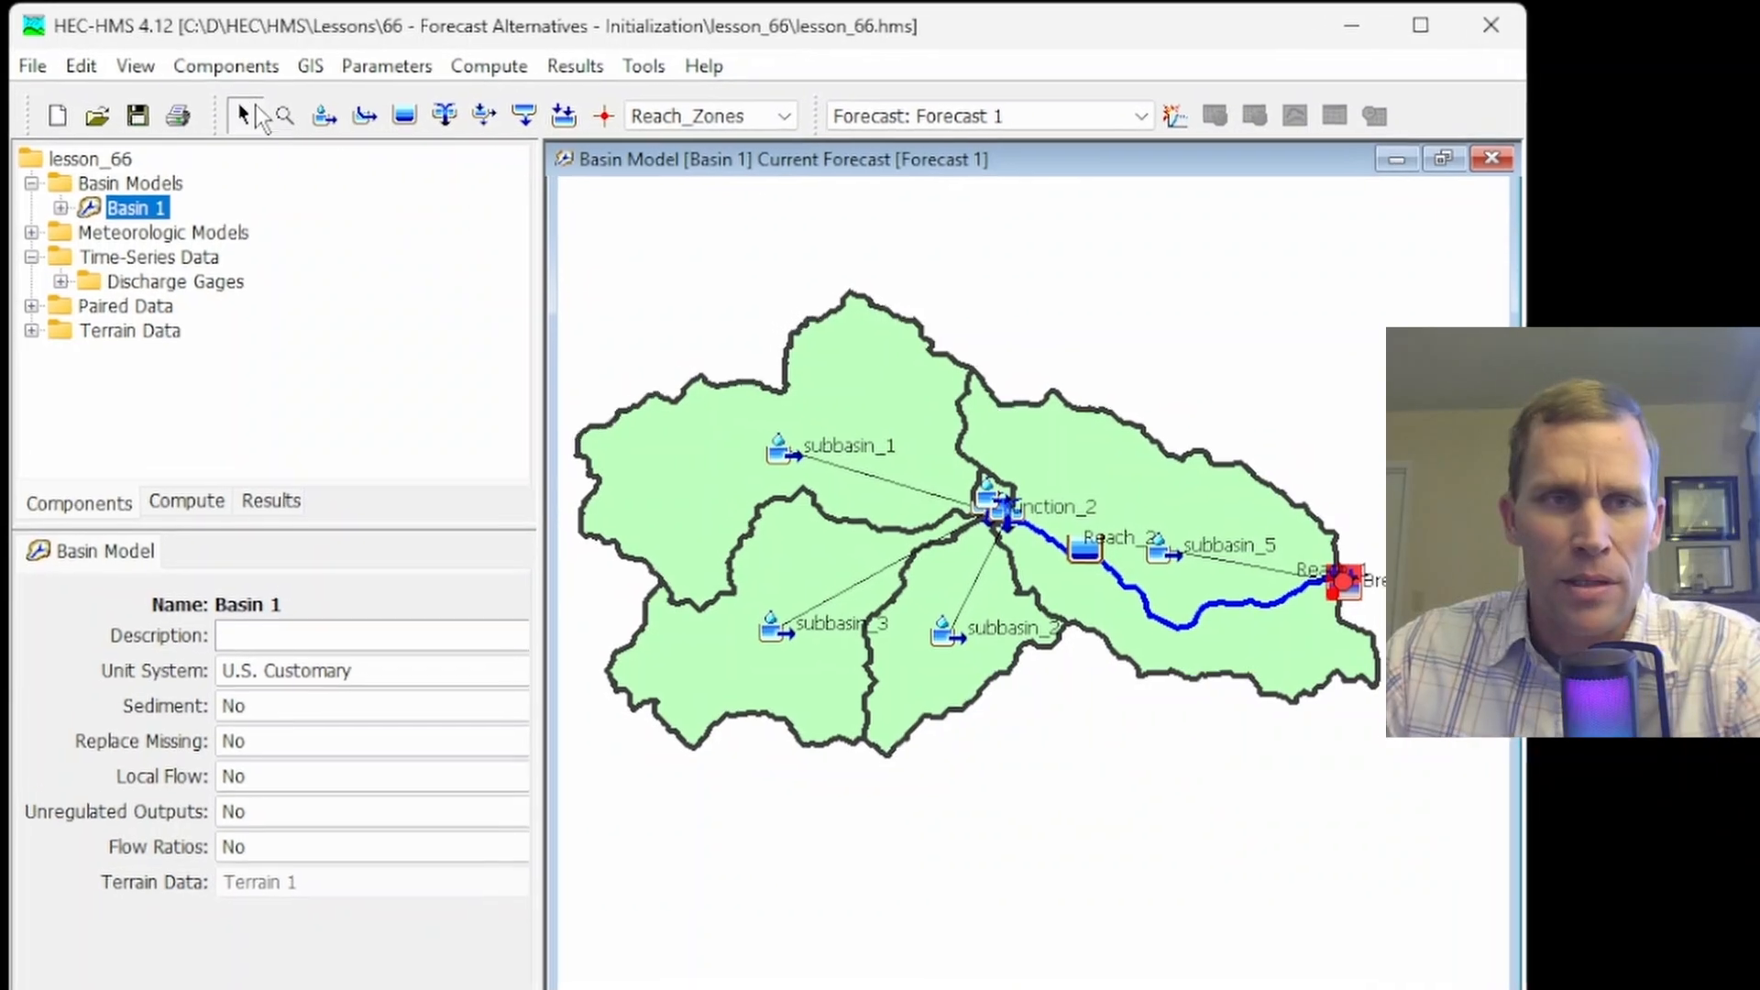
Open Basin 1's zone configurations and review the zones defined for Reach_Zones
click(327, 72)
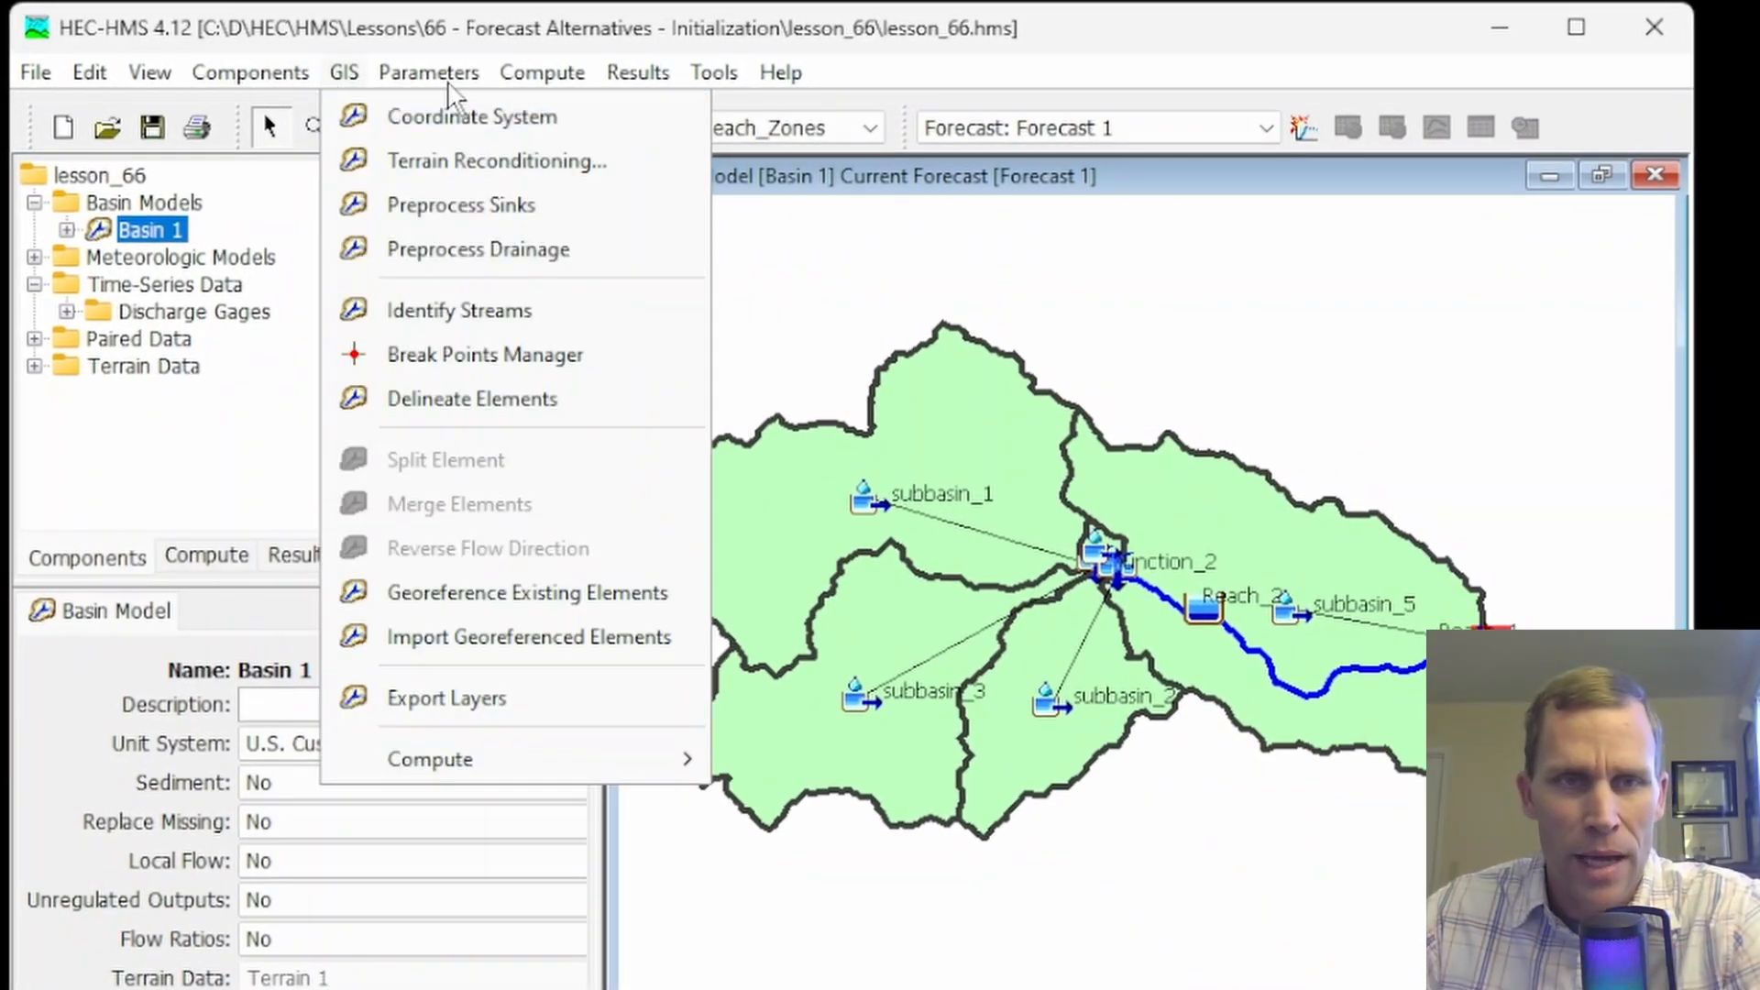
mouse_move(420, 71)
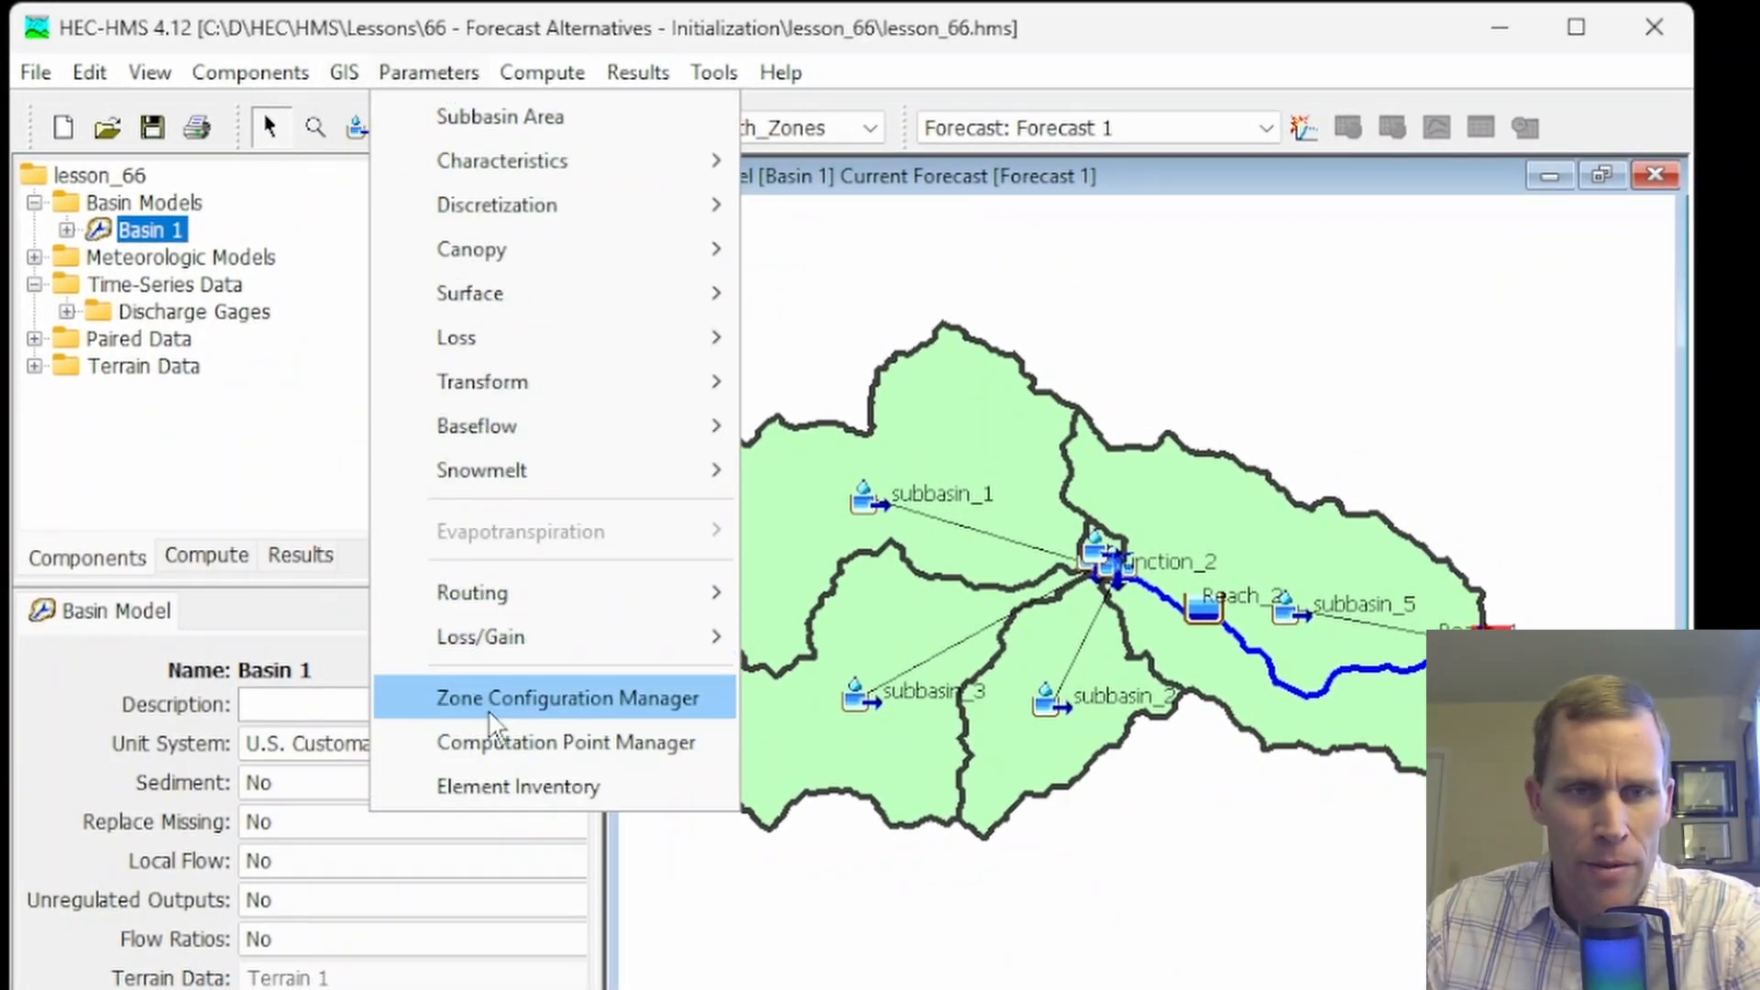
click(529, 702)
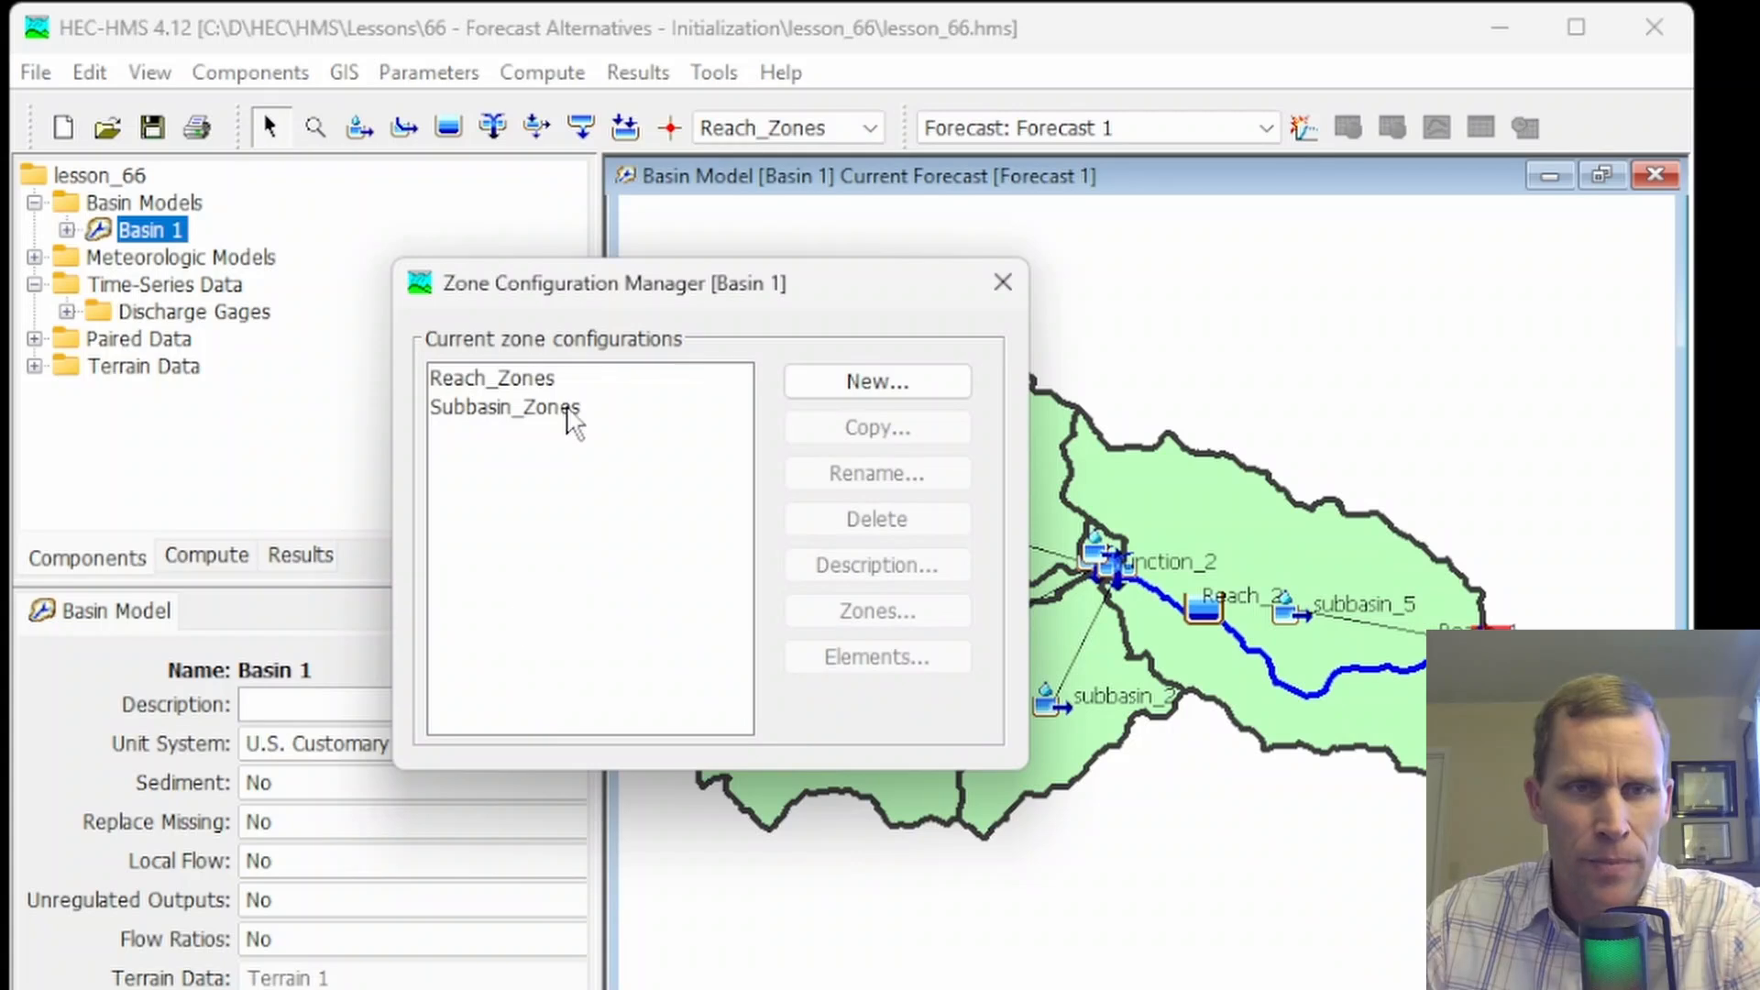
drag(587, 292, 355, 385)
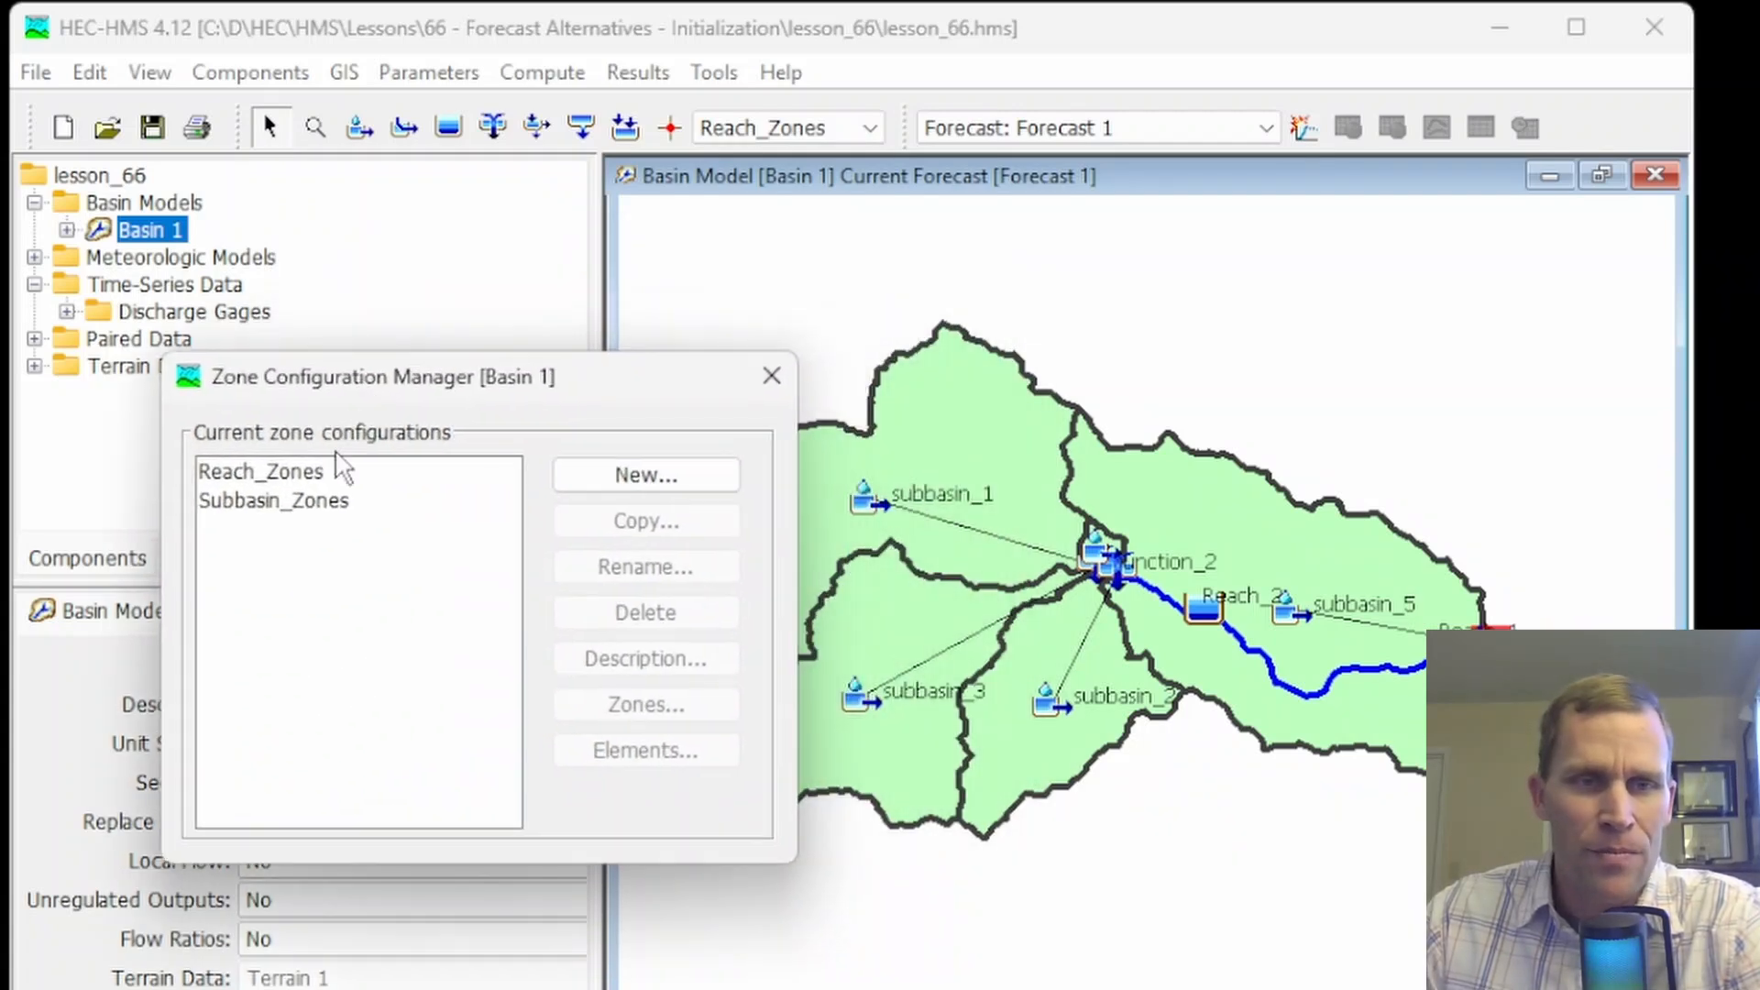
click(295, 484)
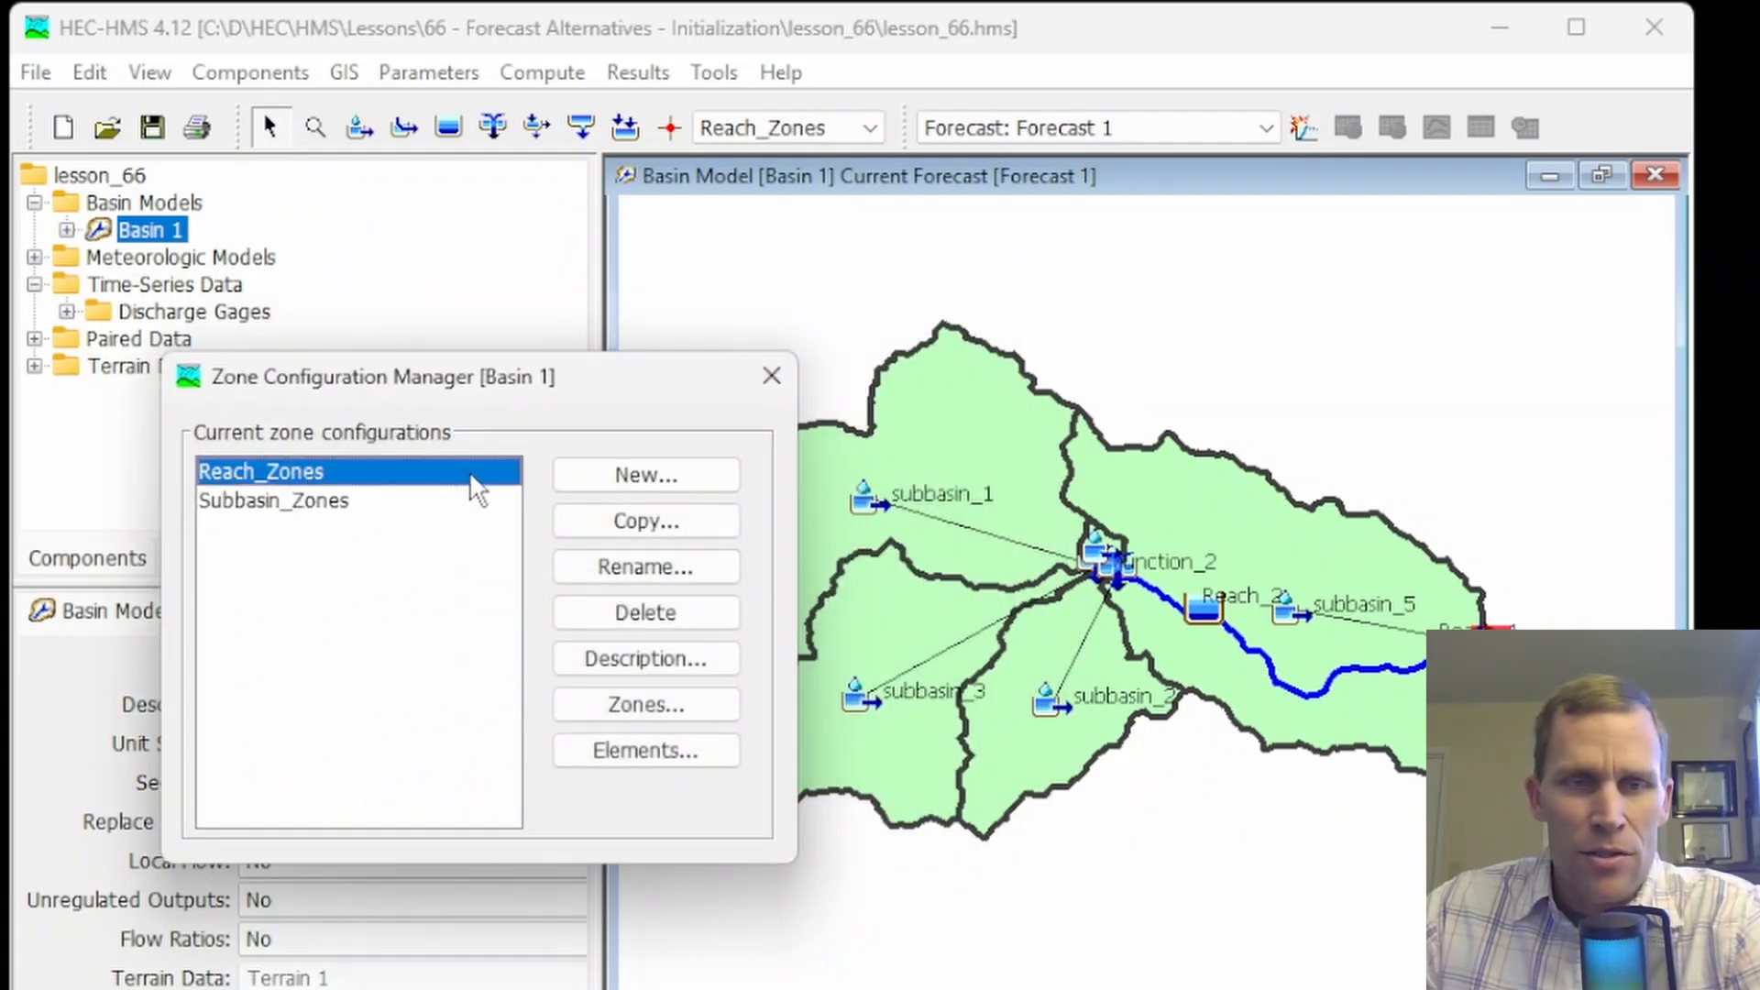
click(666, 708)
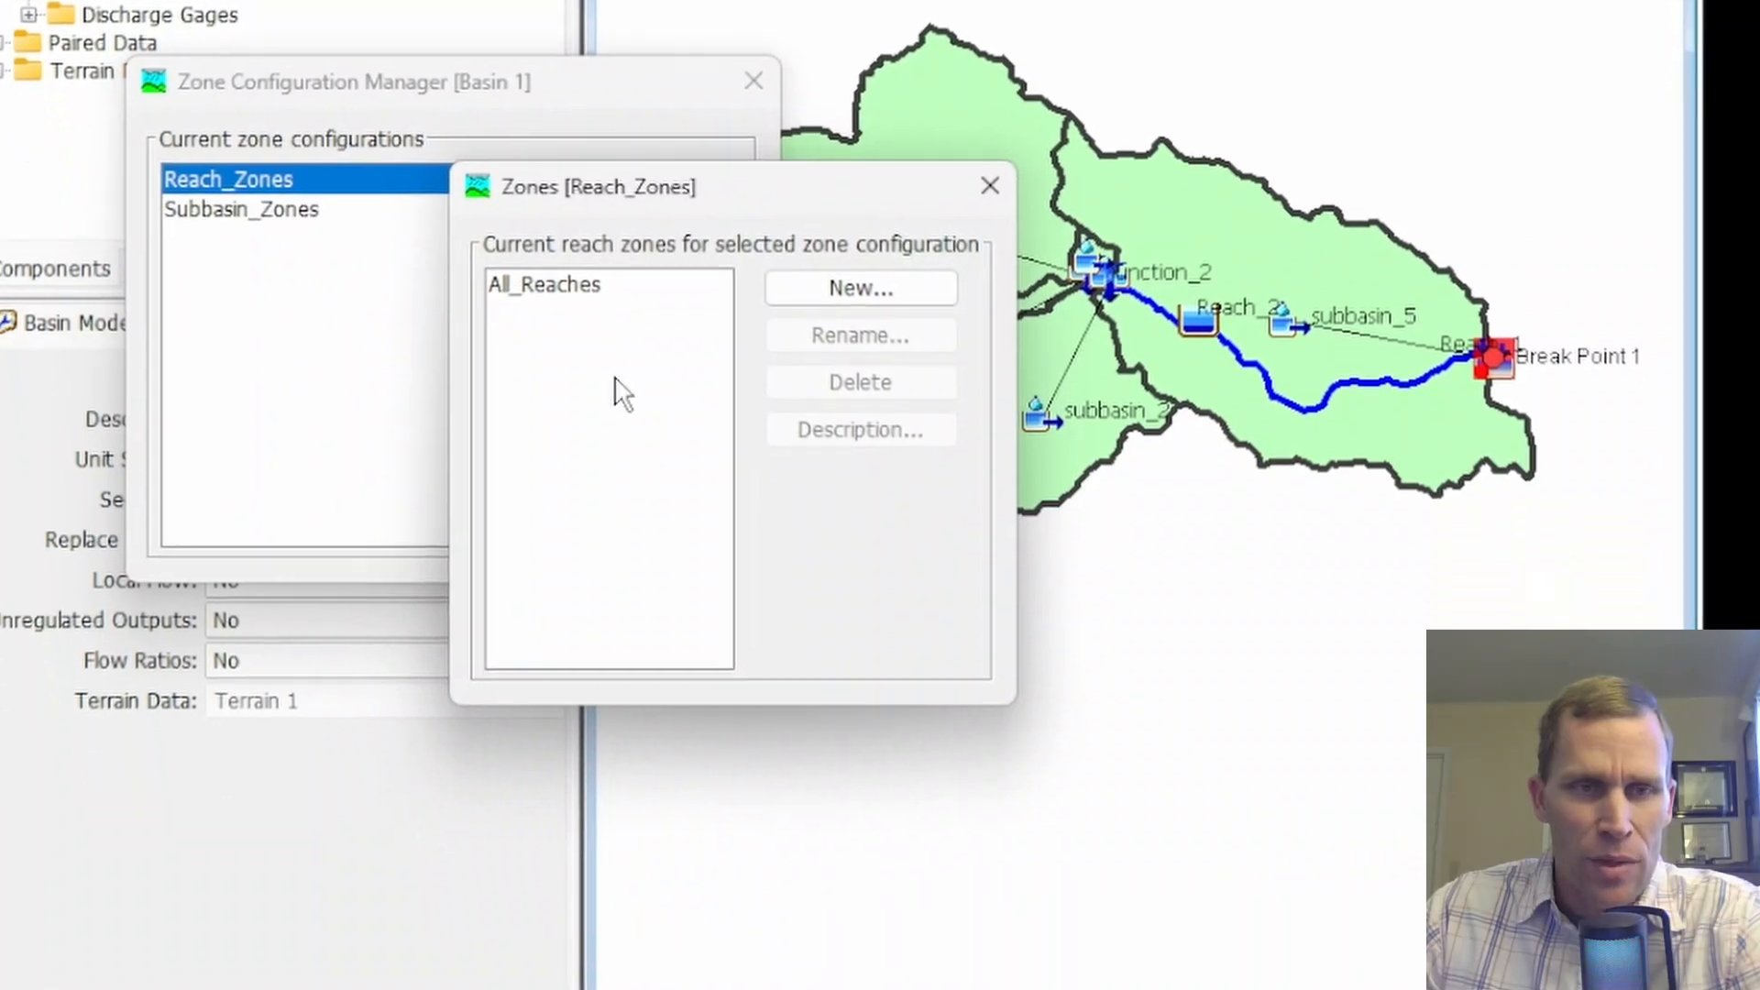
click(522, 282)
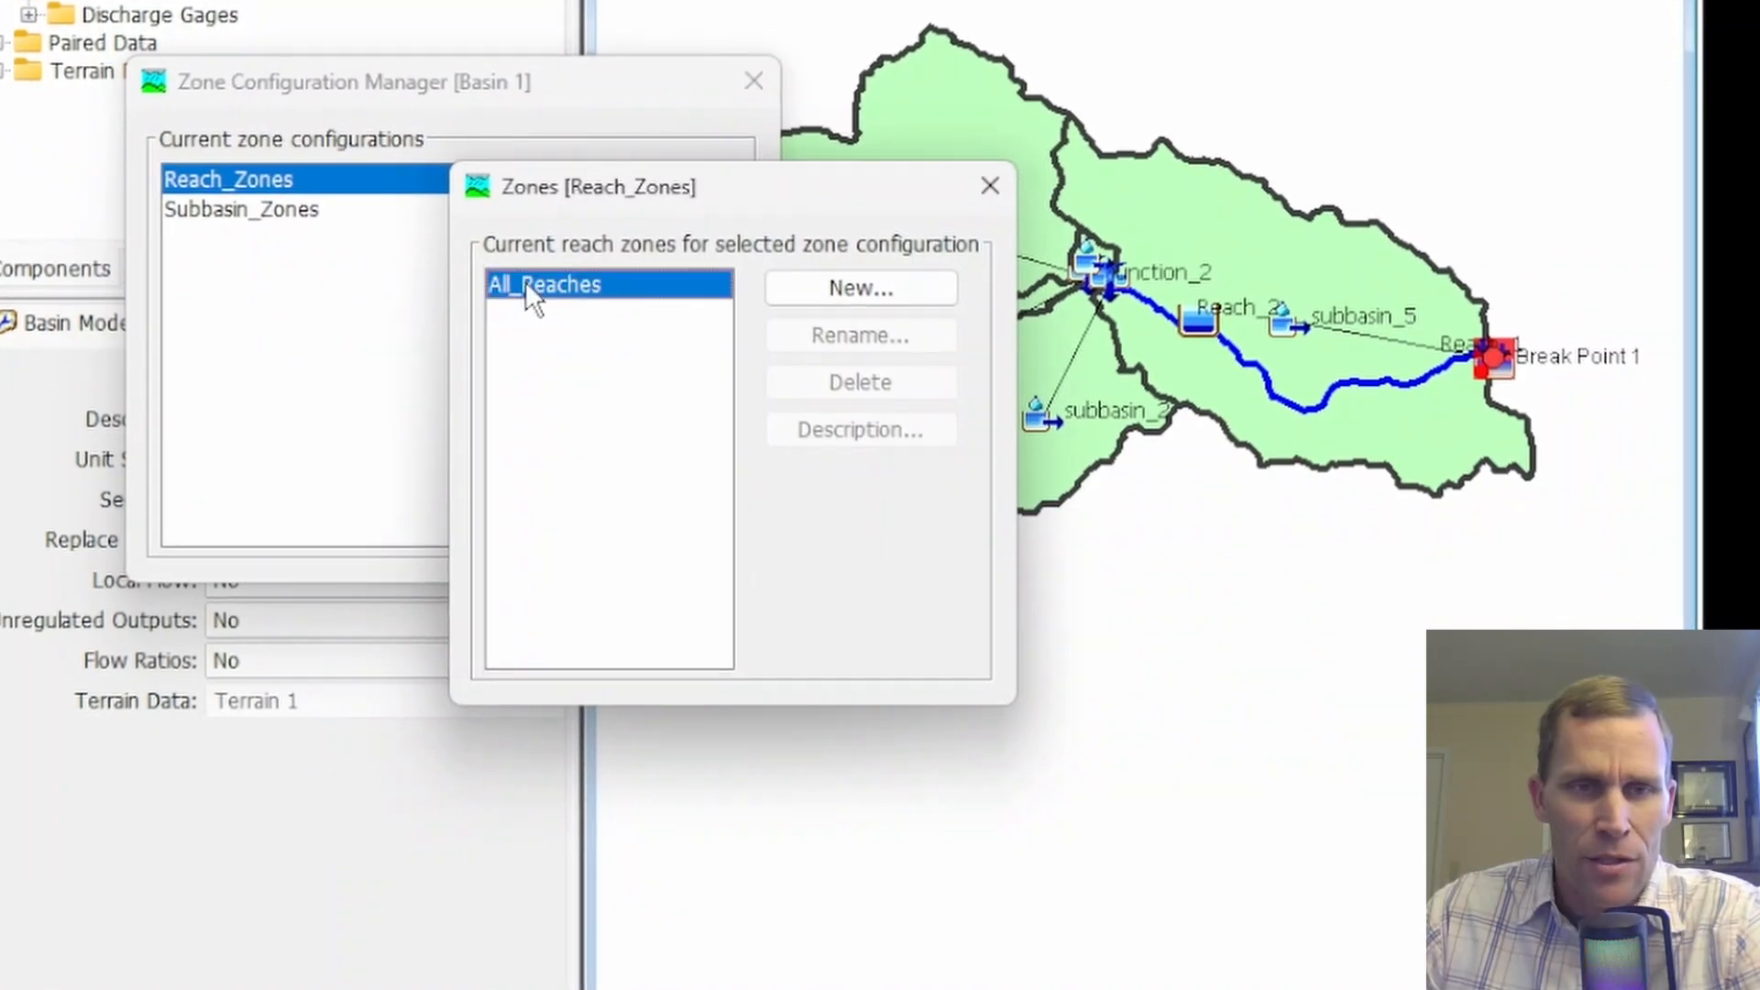
click(979, 197)
Assign Reach_1 and Reach_2 to the All_Reaches zone of the Reach_Zones configuration
click(573, 466)
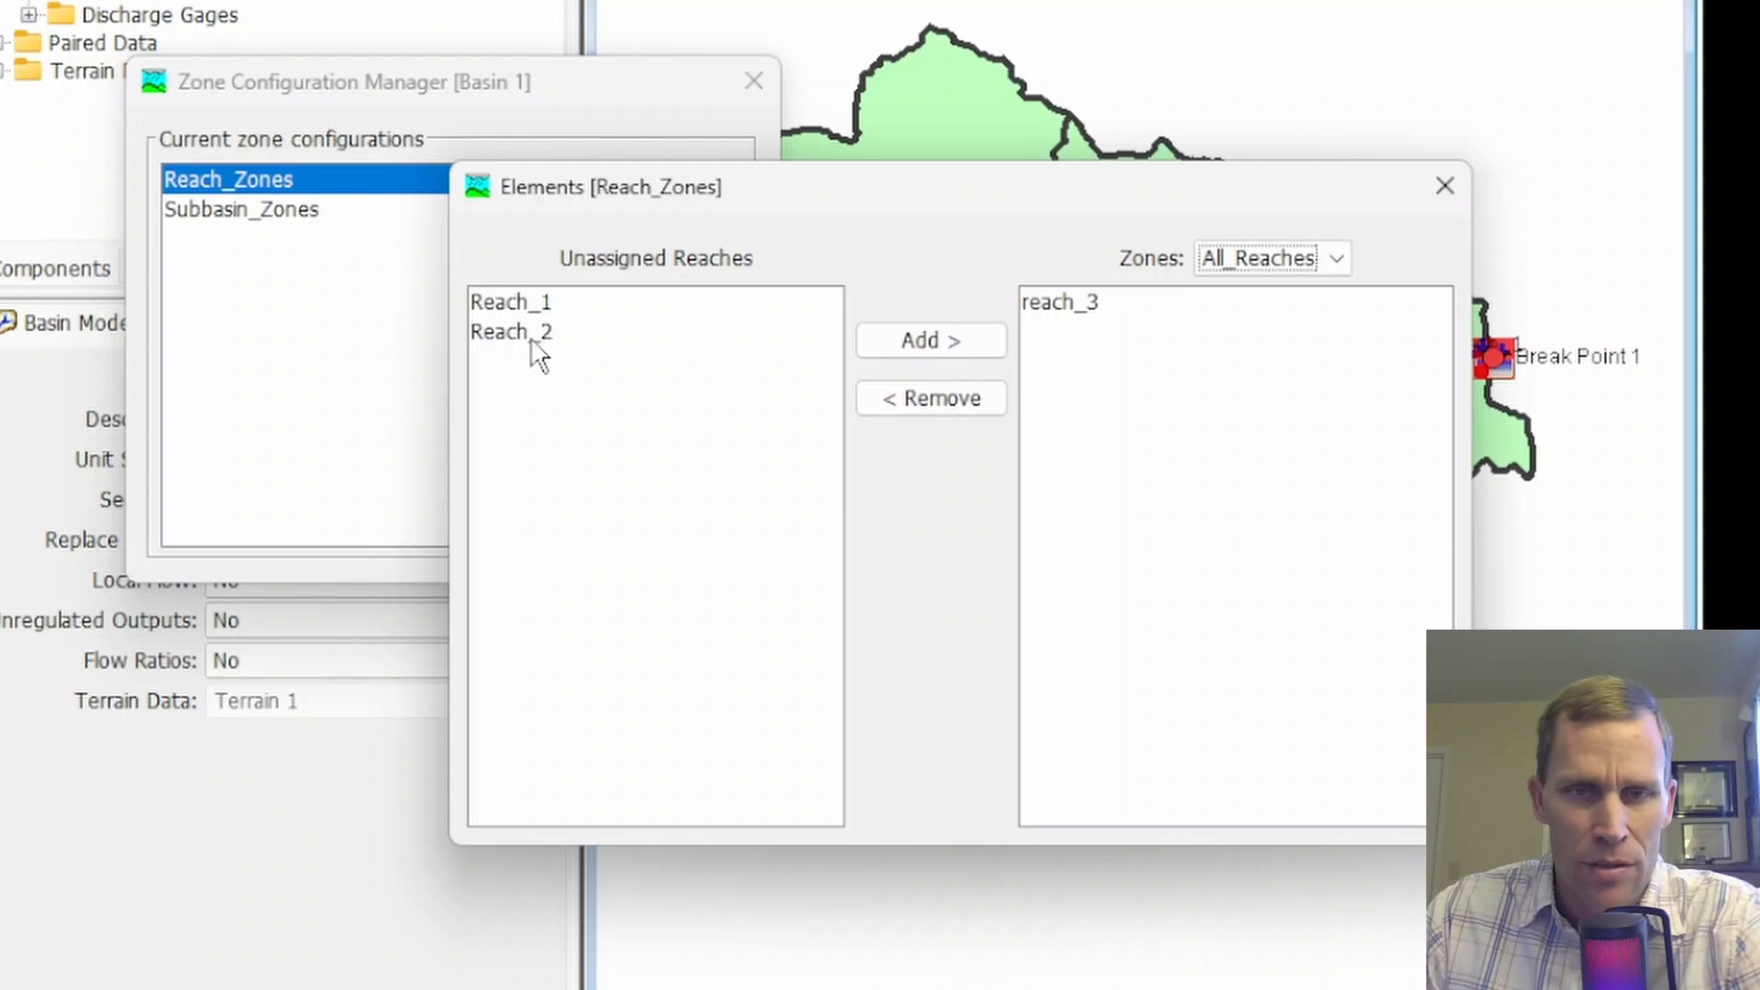
click(525, 307)
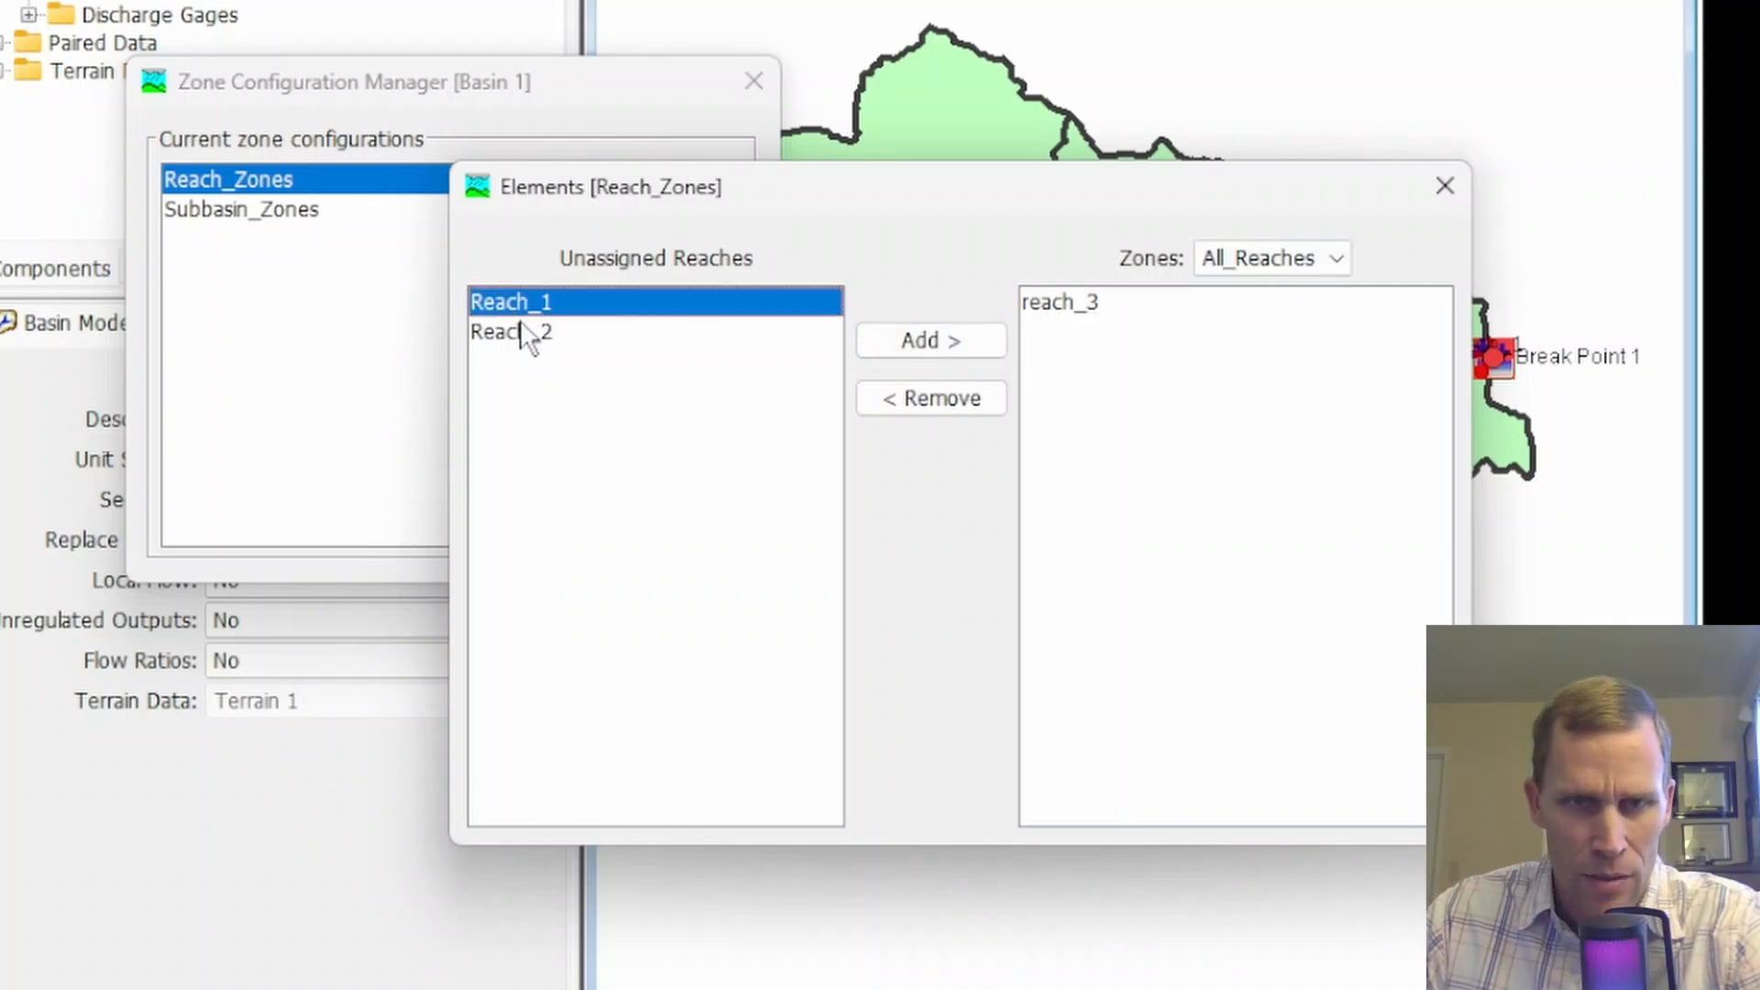
shift+click(525, 333)
click(933, 341)
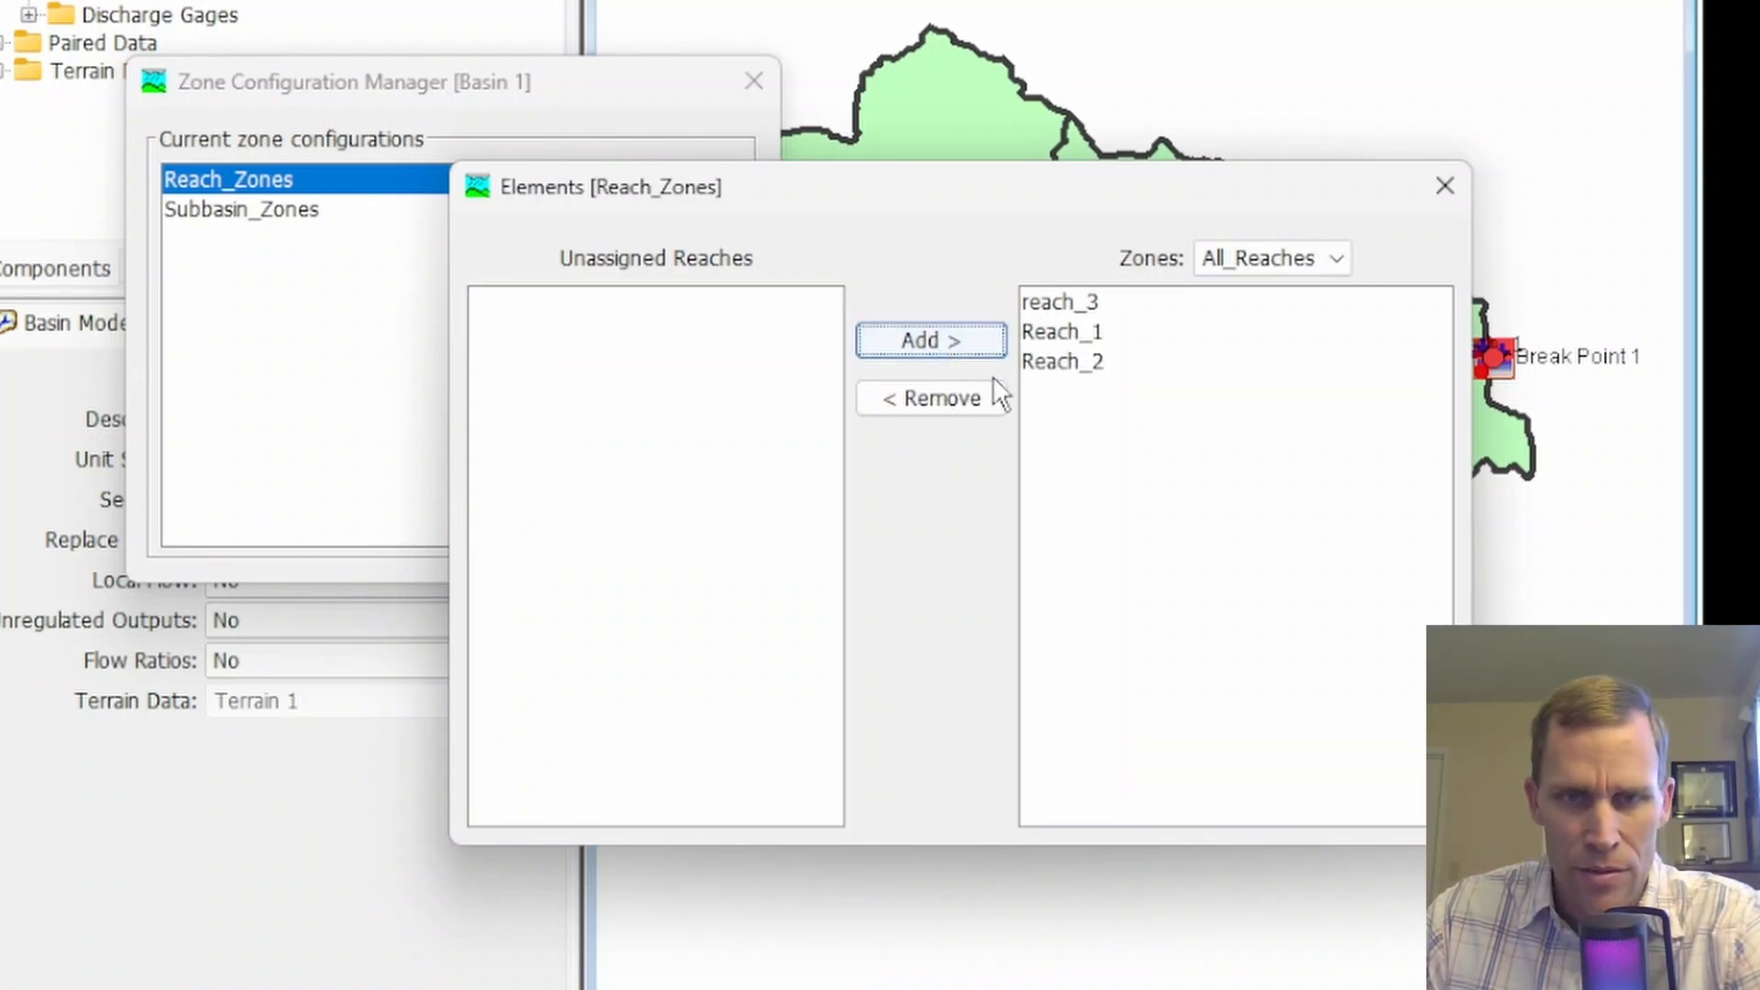
click(1447, 191)
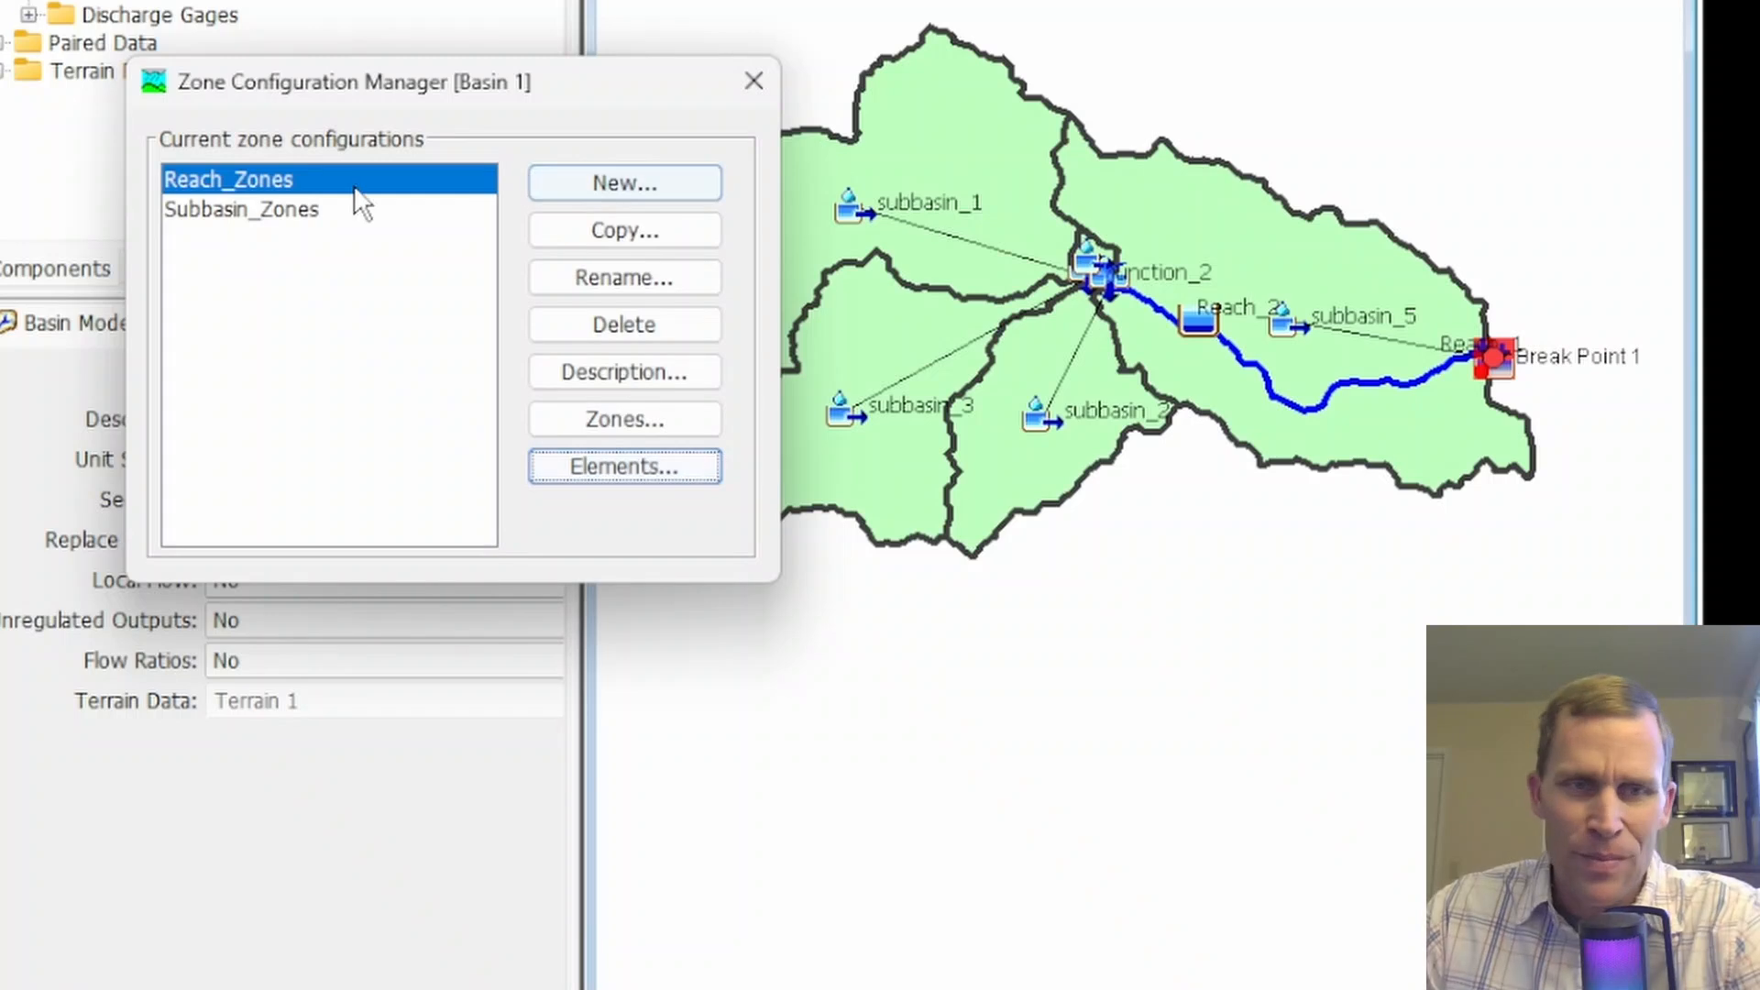
Review the lower and upper zones defined for the Subbasin_Zones configuration
click(261, 212)
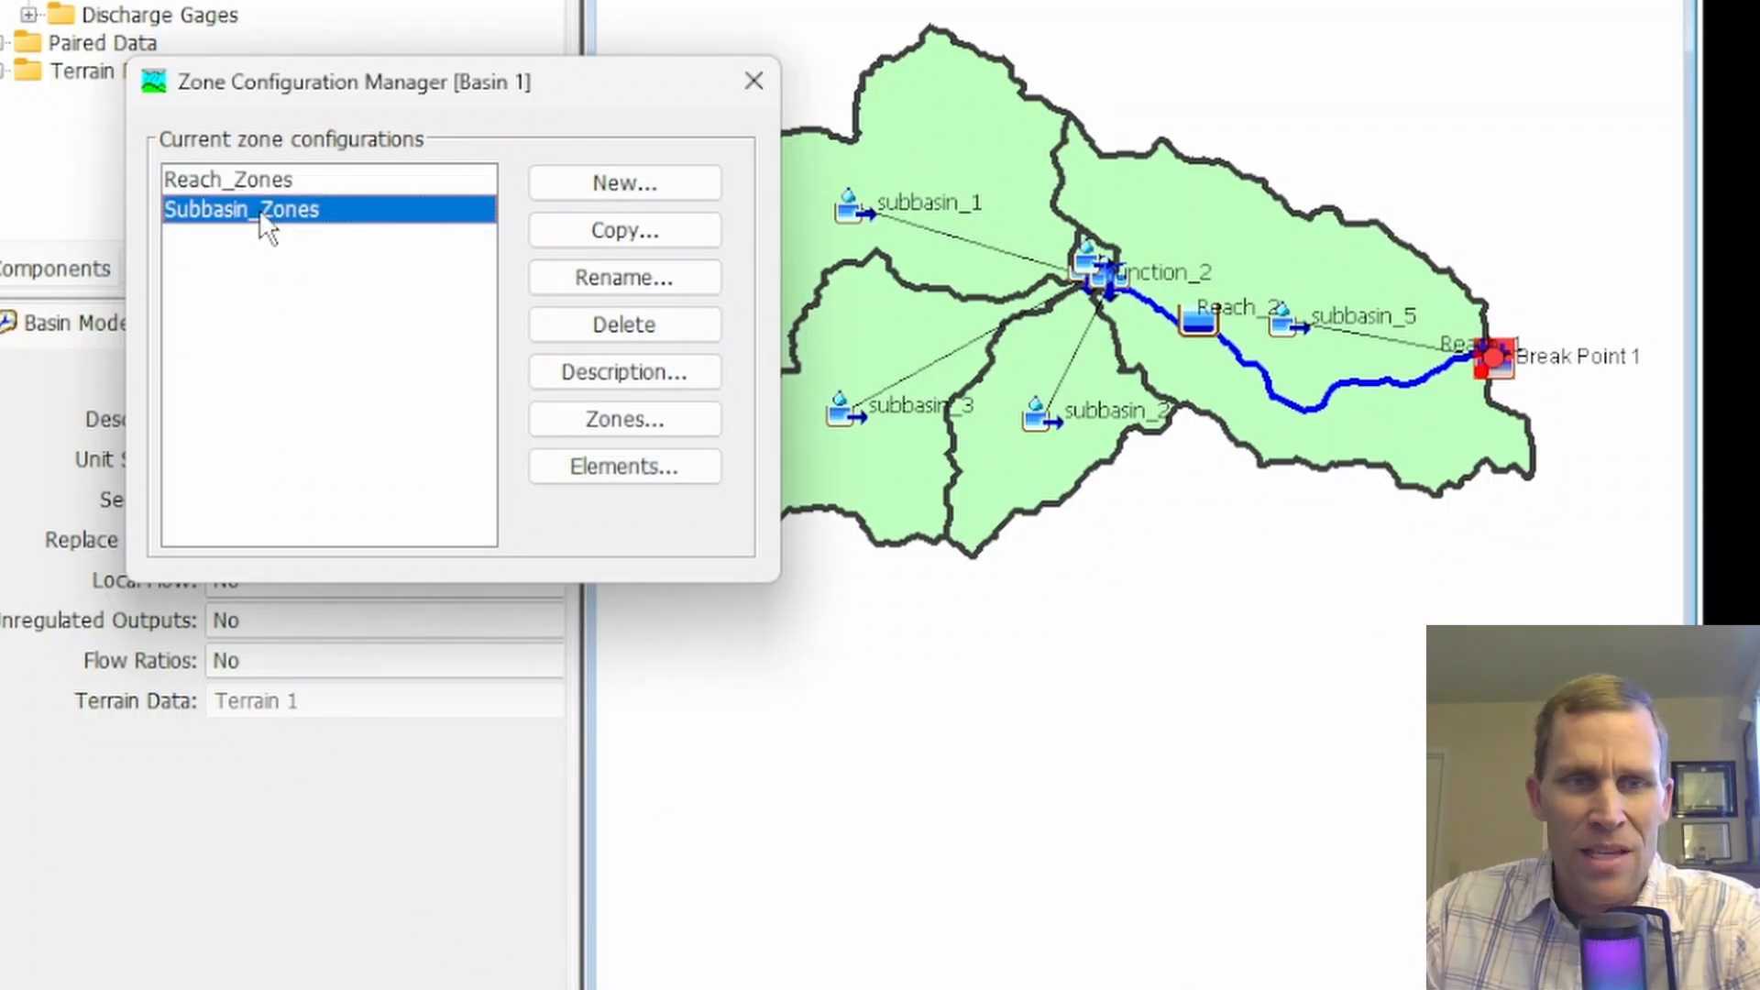
click(542, 419)
click(544, 287)
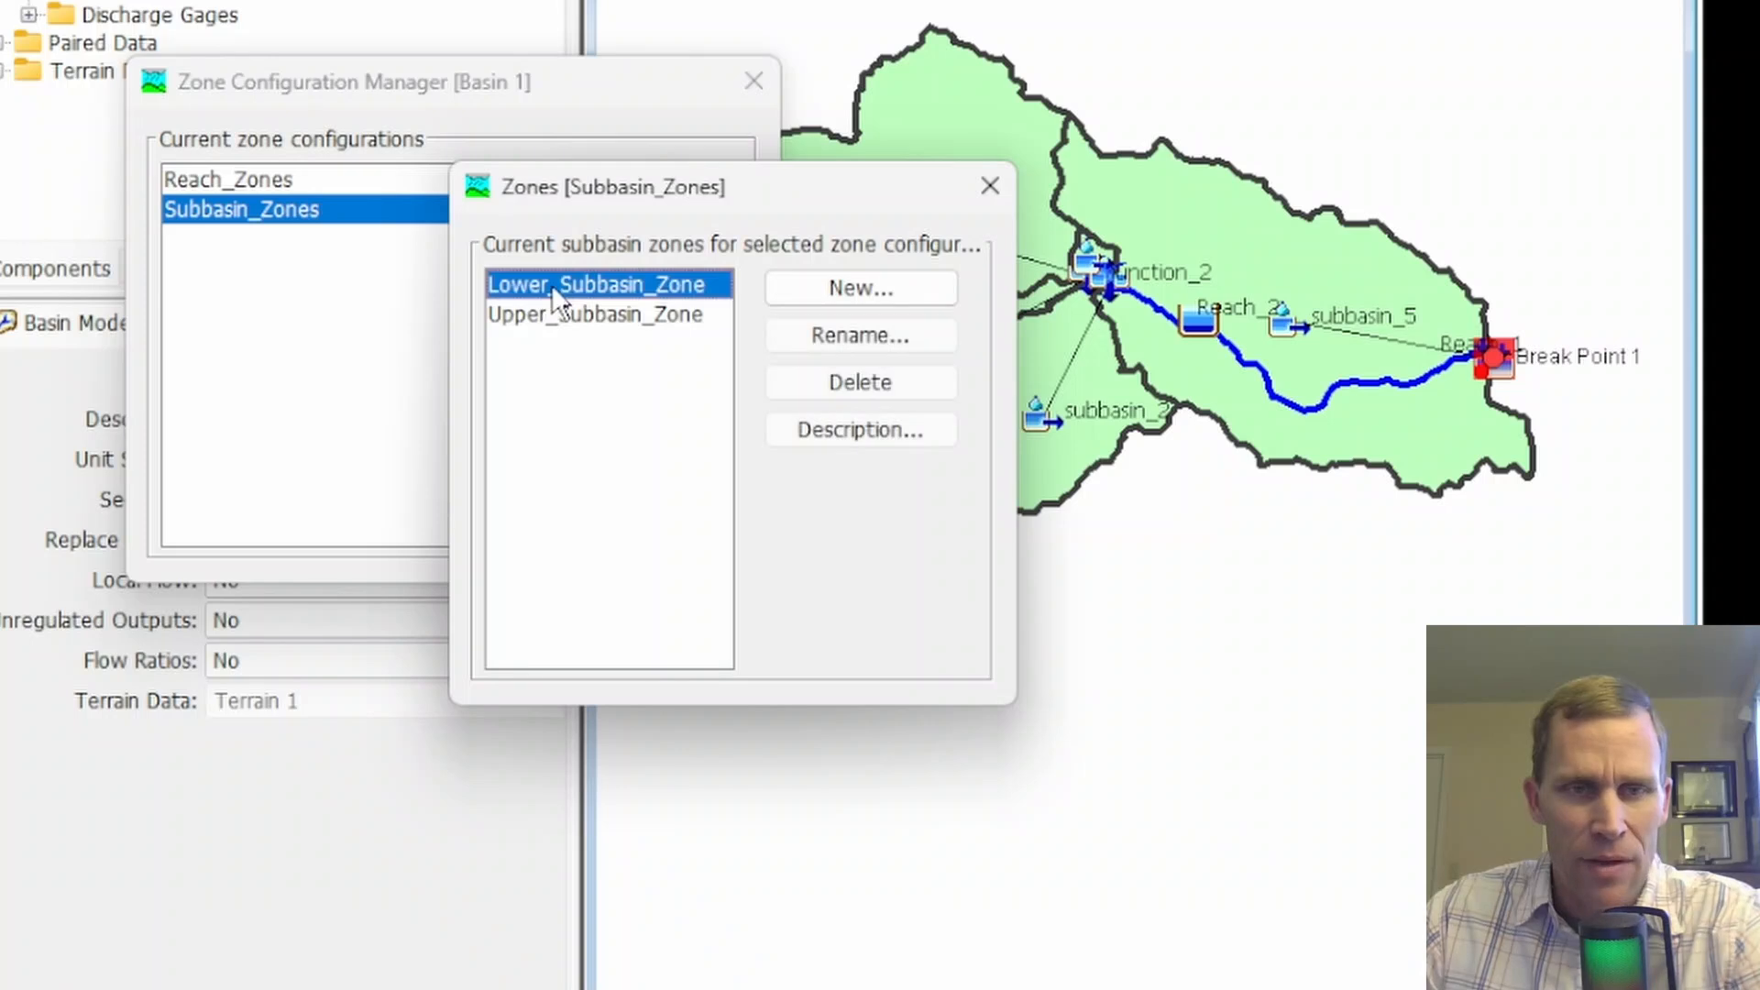
click(616, 316)
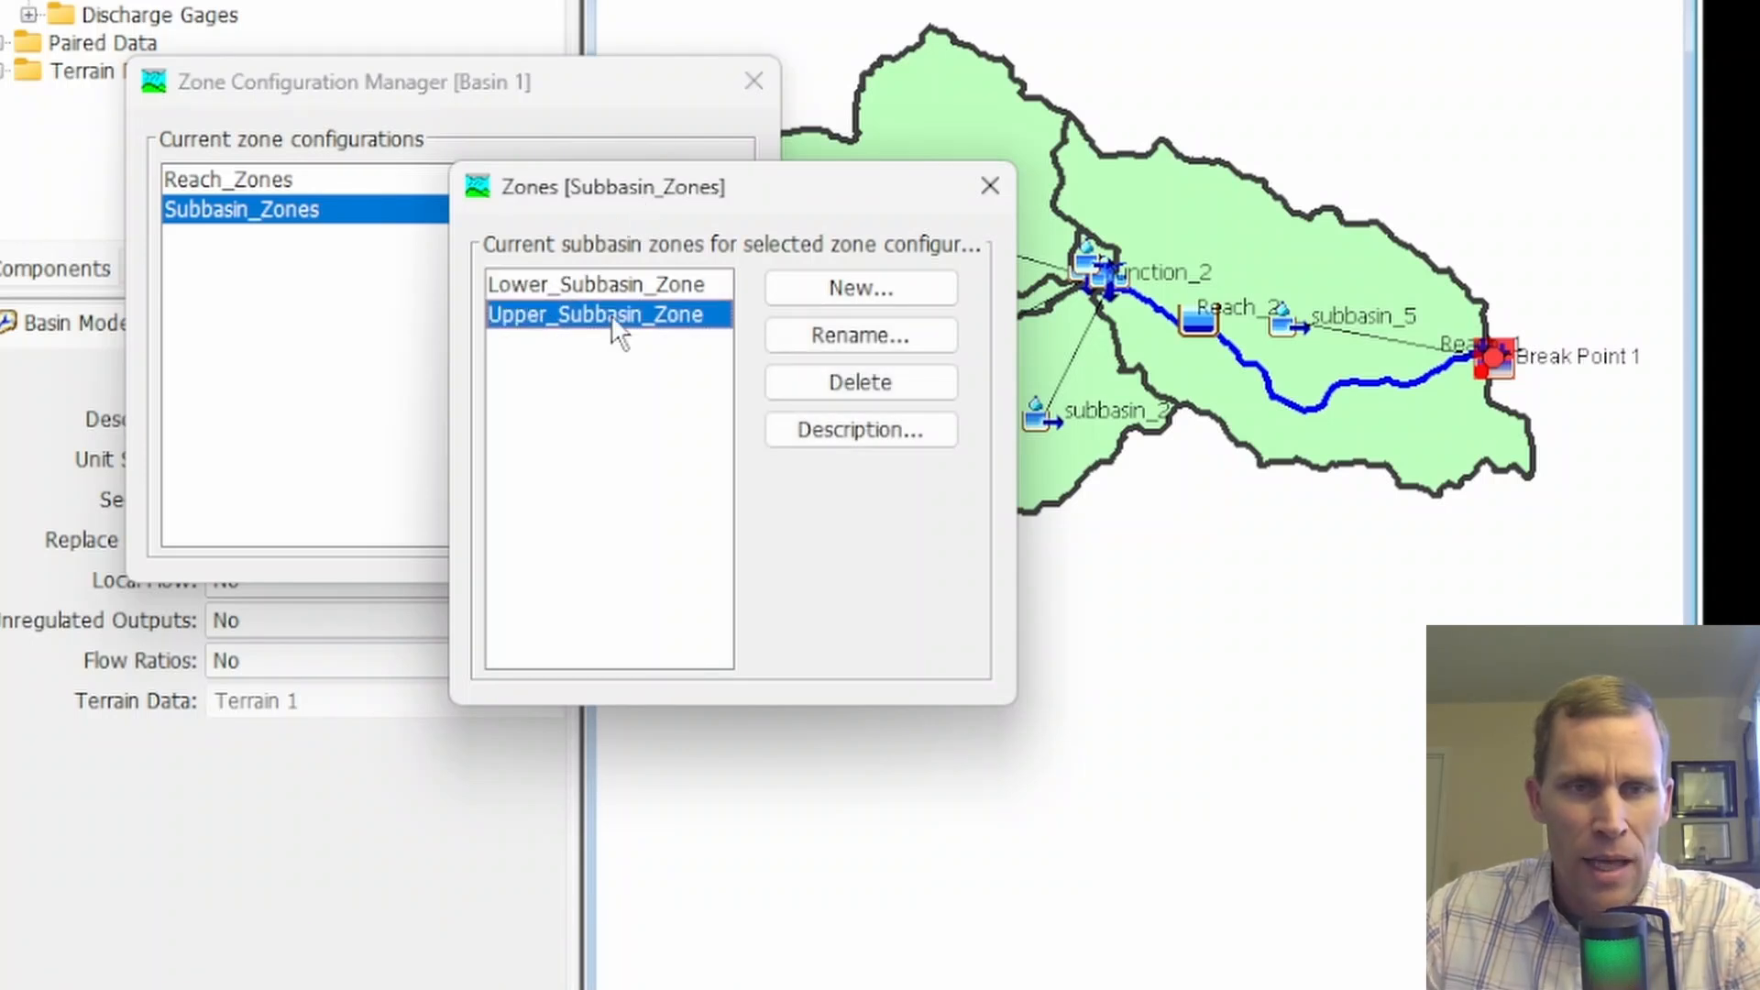
click(981, 198)
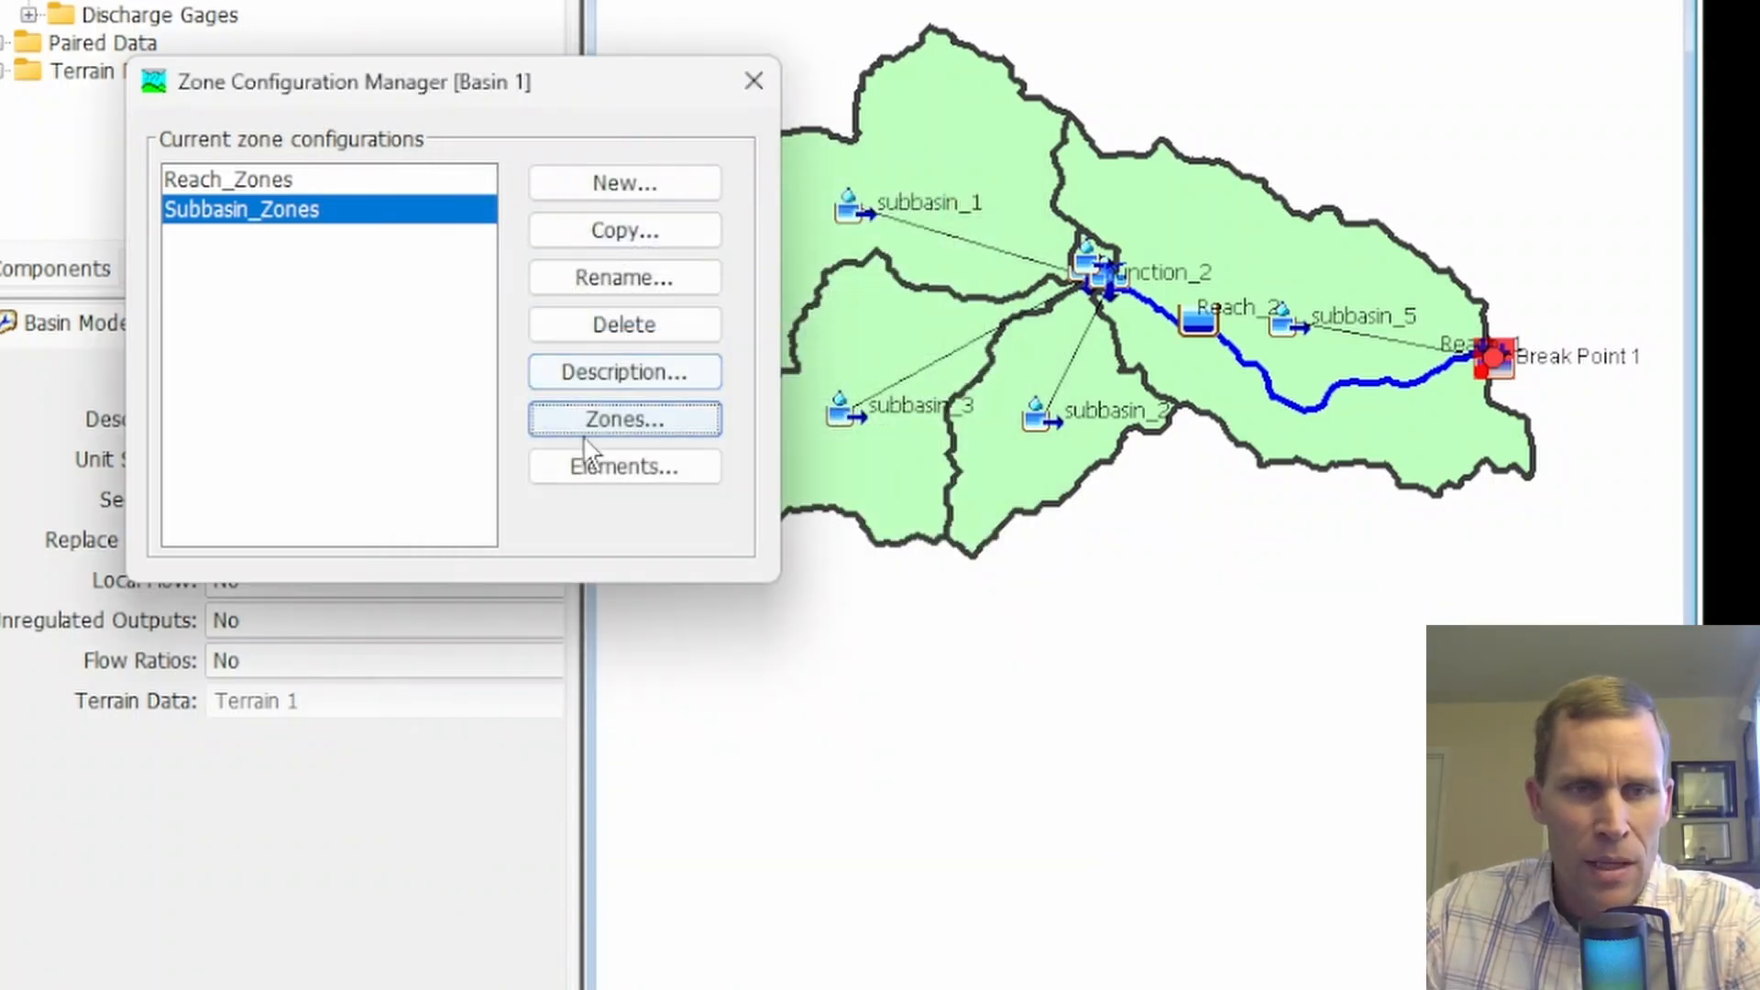
Check which subbasins are assigned to Lower_Subbasin_Zone and Upper_Subbasin_Zone, and close the zone configurations
click(603, 465)
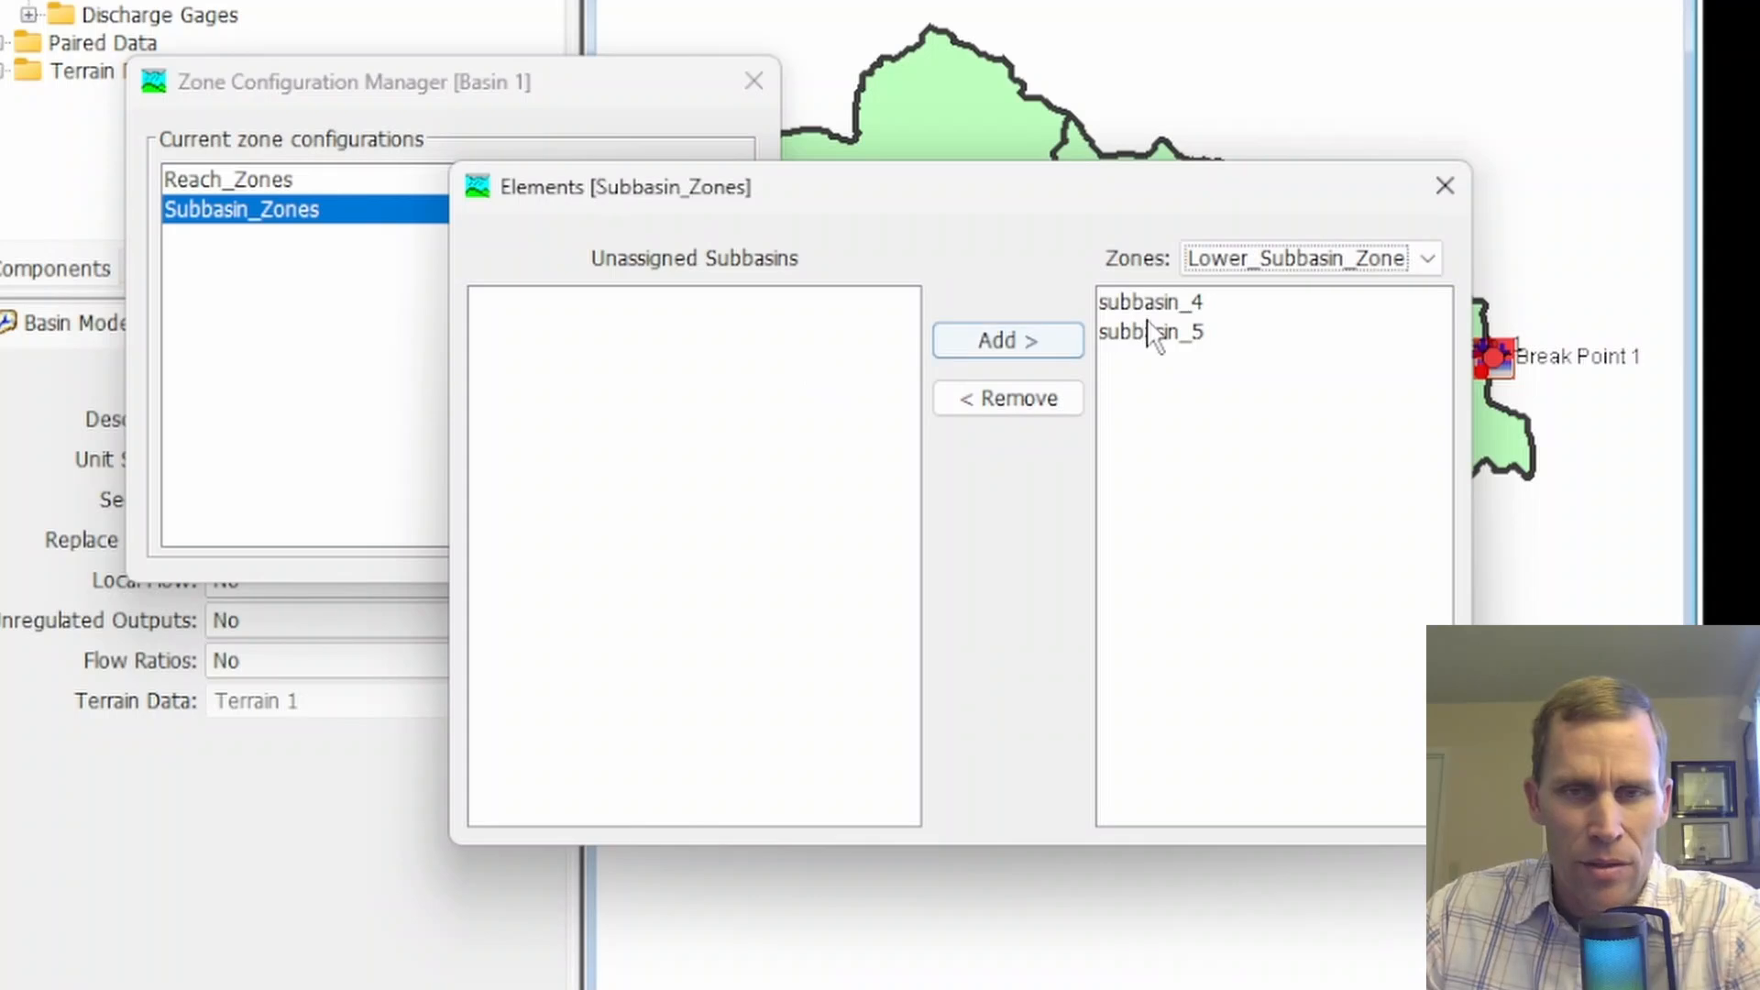
click(1275, 257)
click(1258, 312)
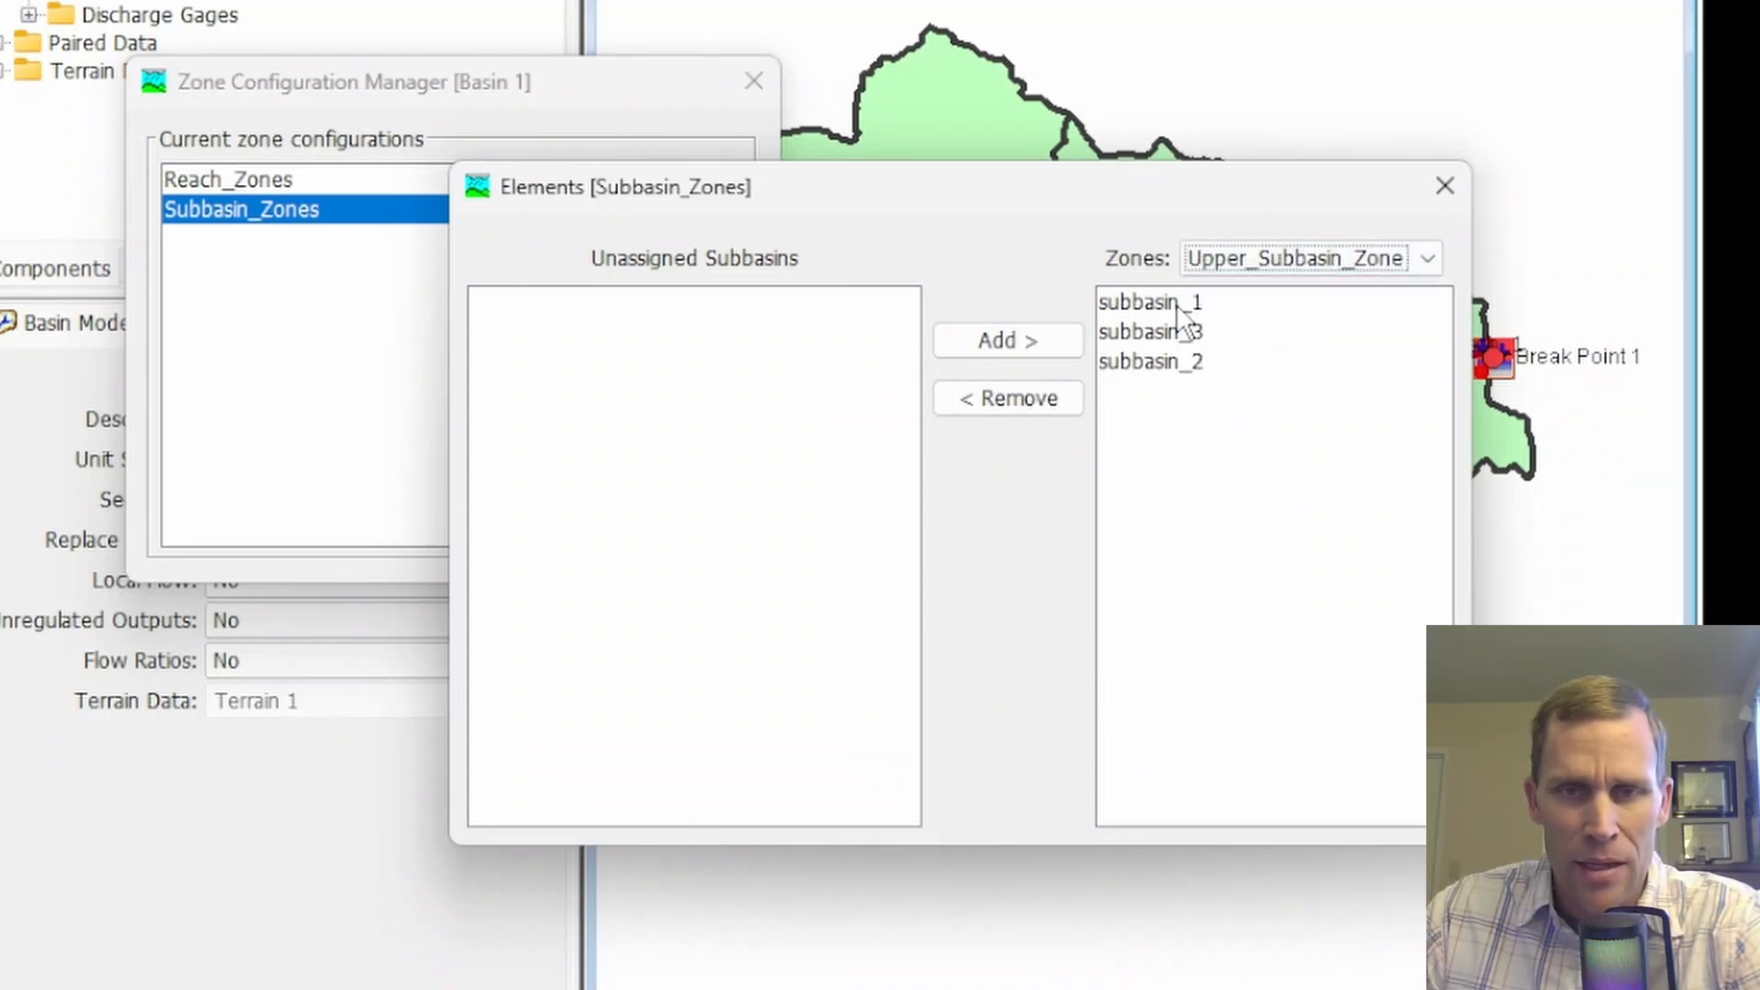
click(1444, 186)
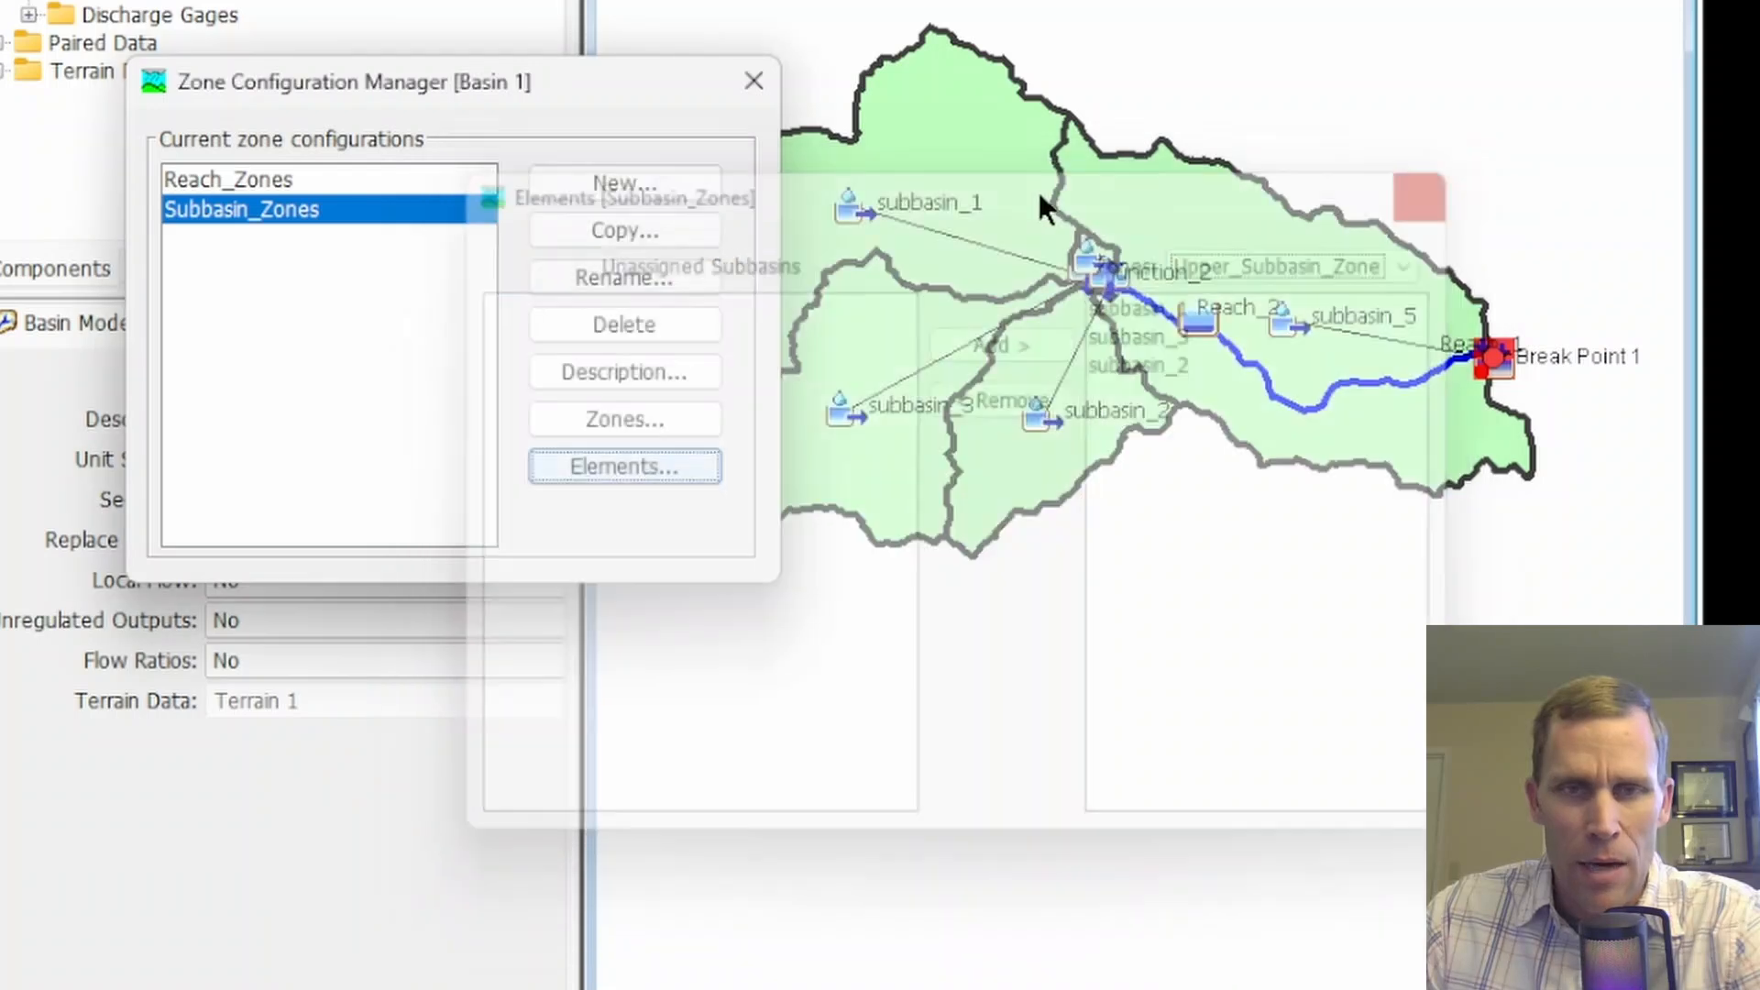
click(754, 81)
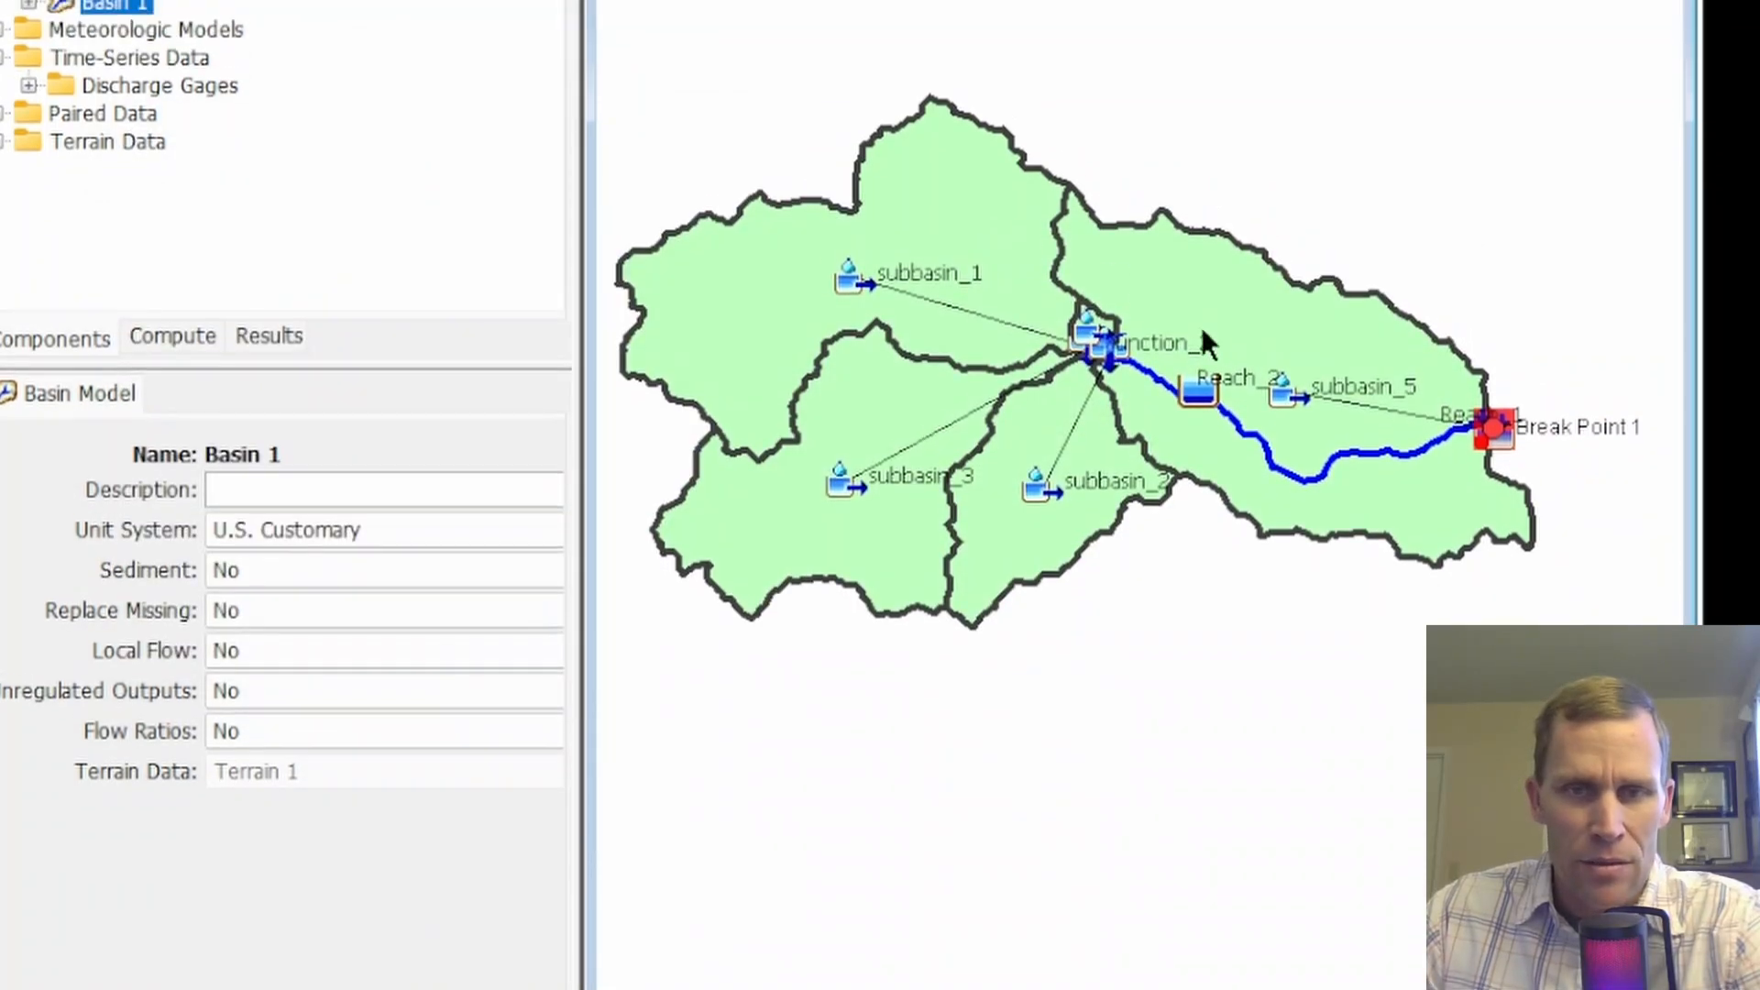
Inspect subbasin_5, subbasin_4, subbasin_1 and subbasin_3 on the basin map to locate the lower and upper zones
click(1231, 318)
scroll(1164, 341, up, 2)
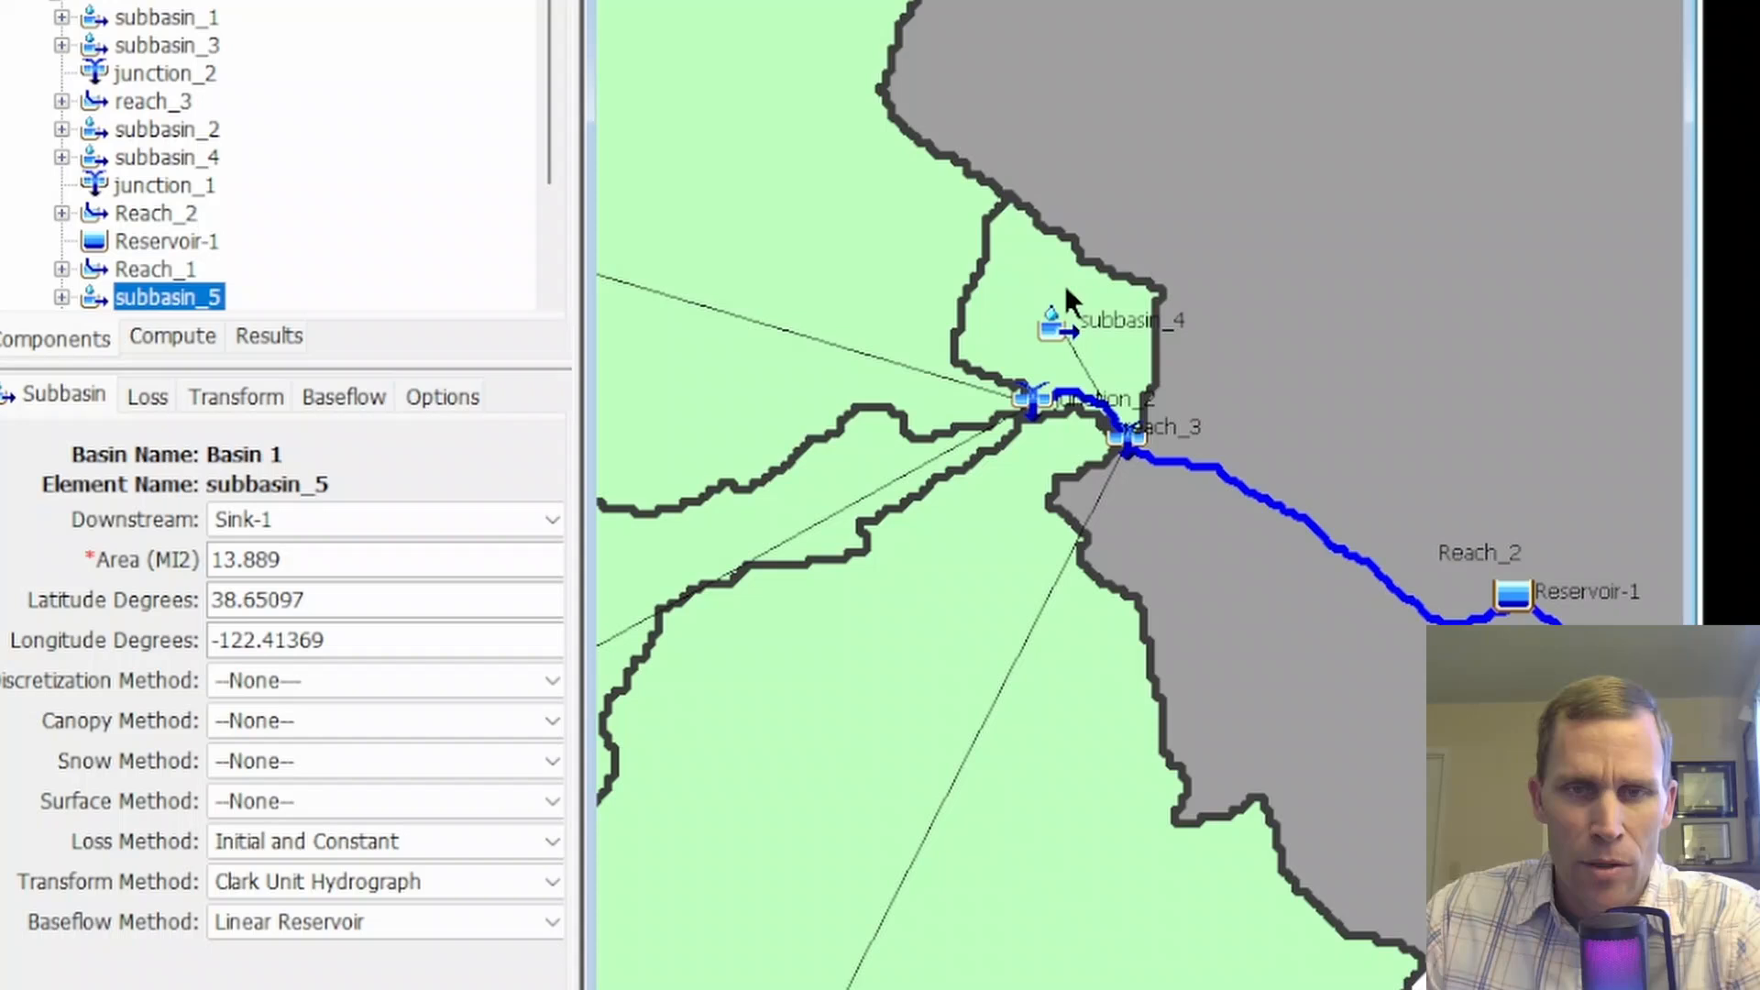
click(1064, 286)
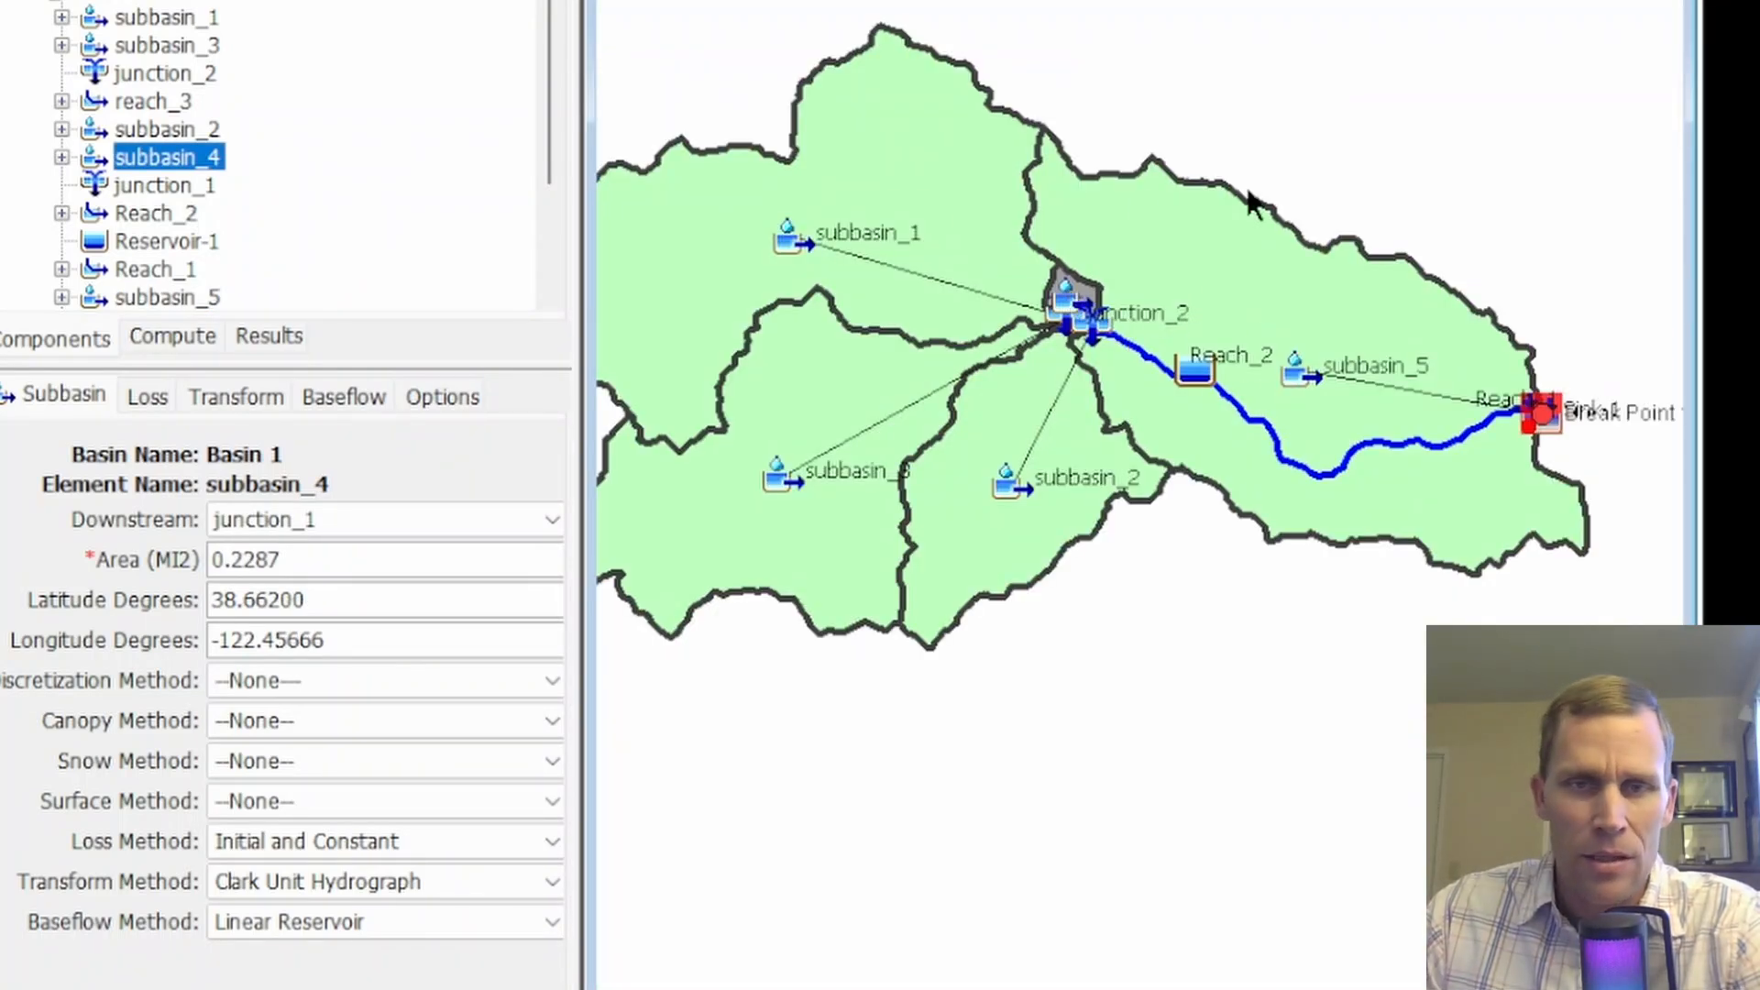
click(690, 225)
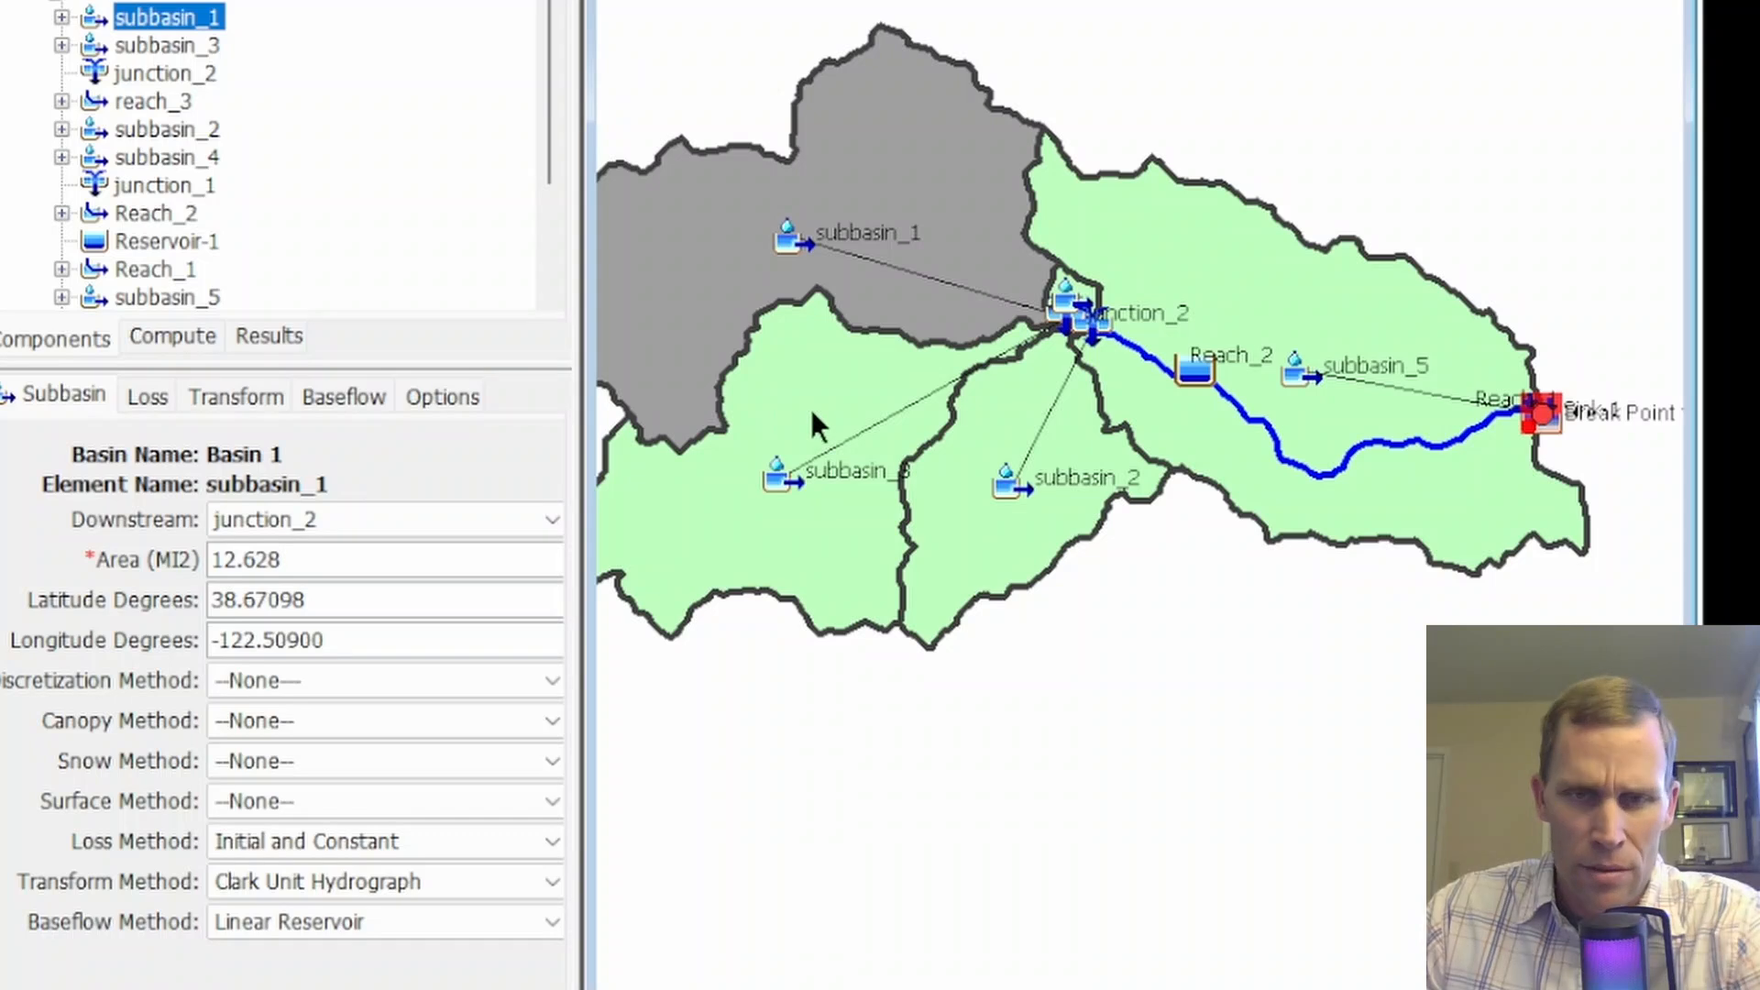
click(865, 424)
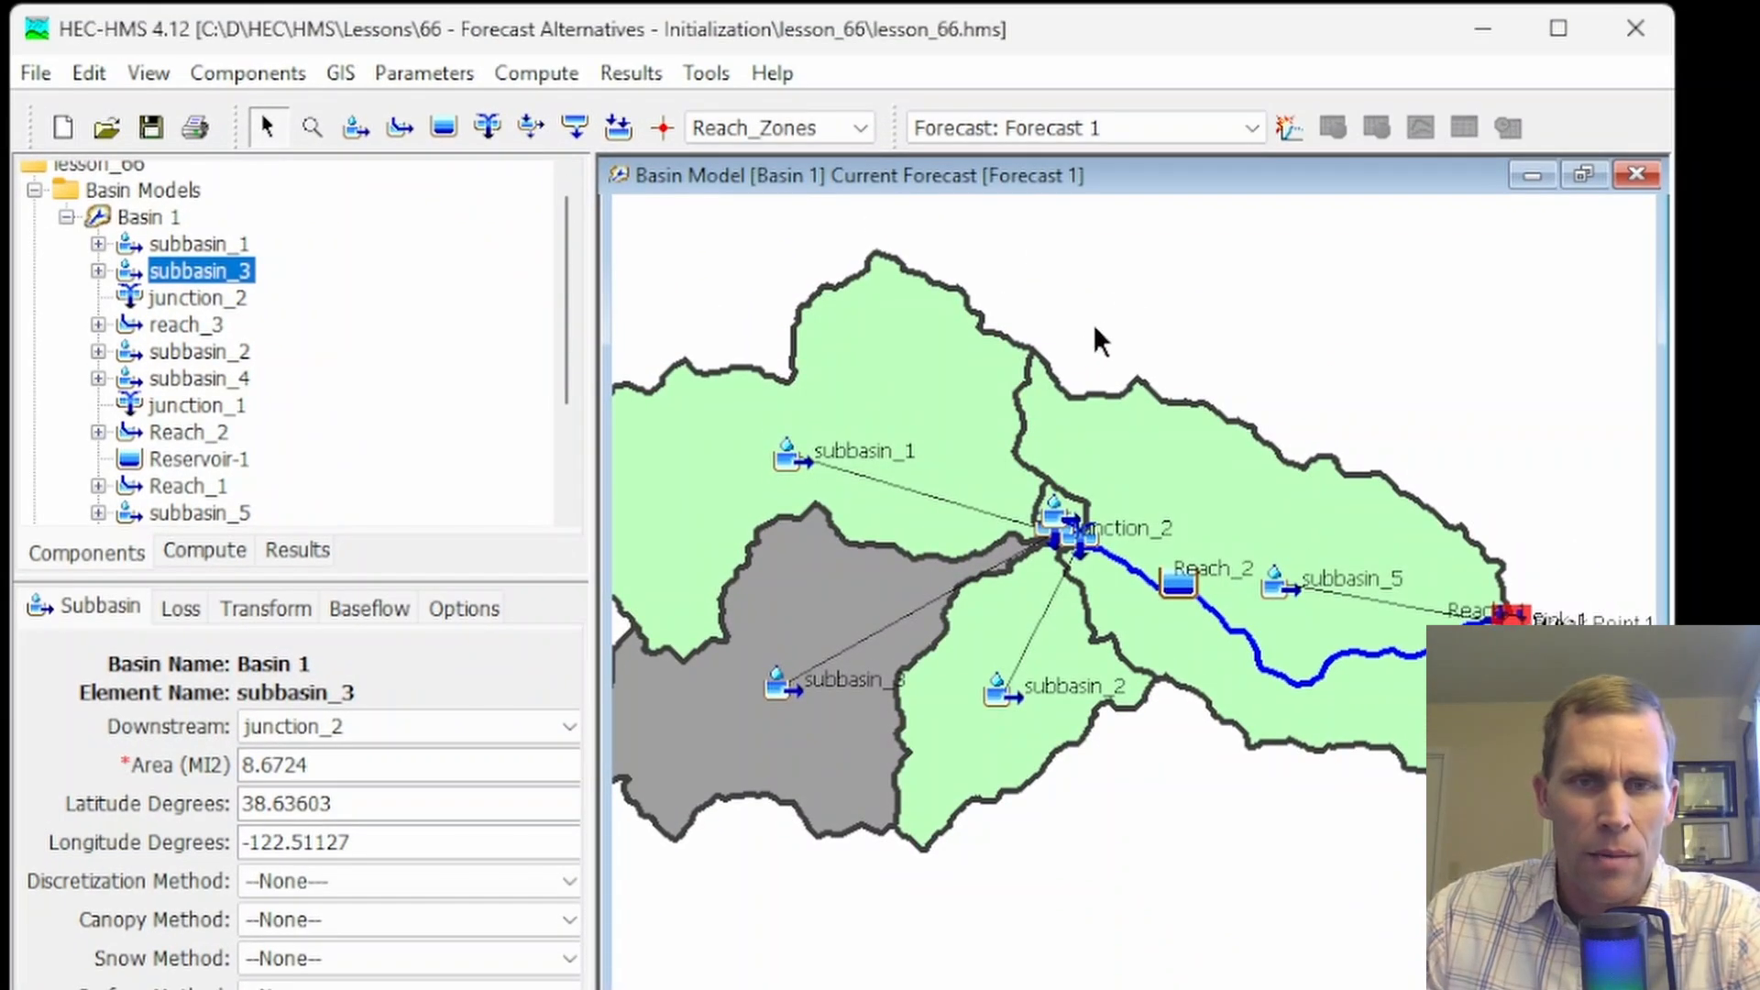
Check the project's list of forecast alternatives for Forecast 1 and close it
click(543, 73)
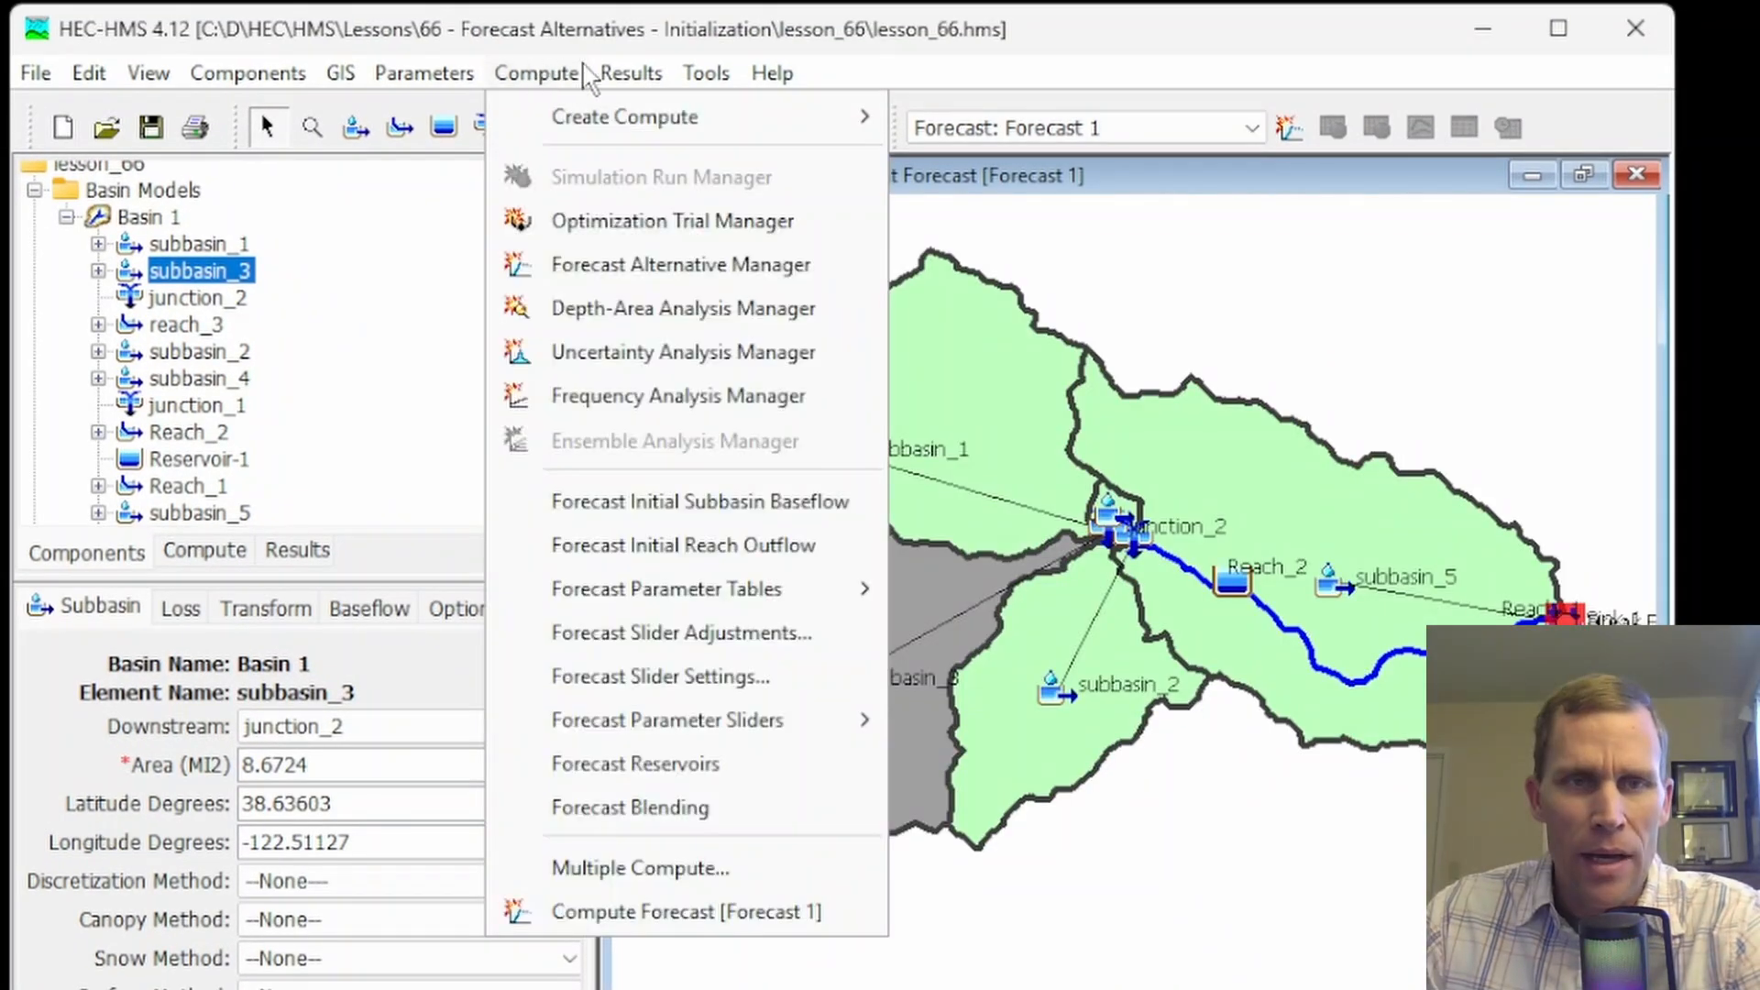
click(605, 265)
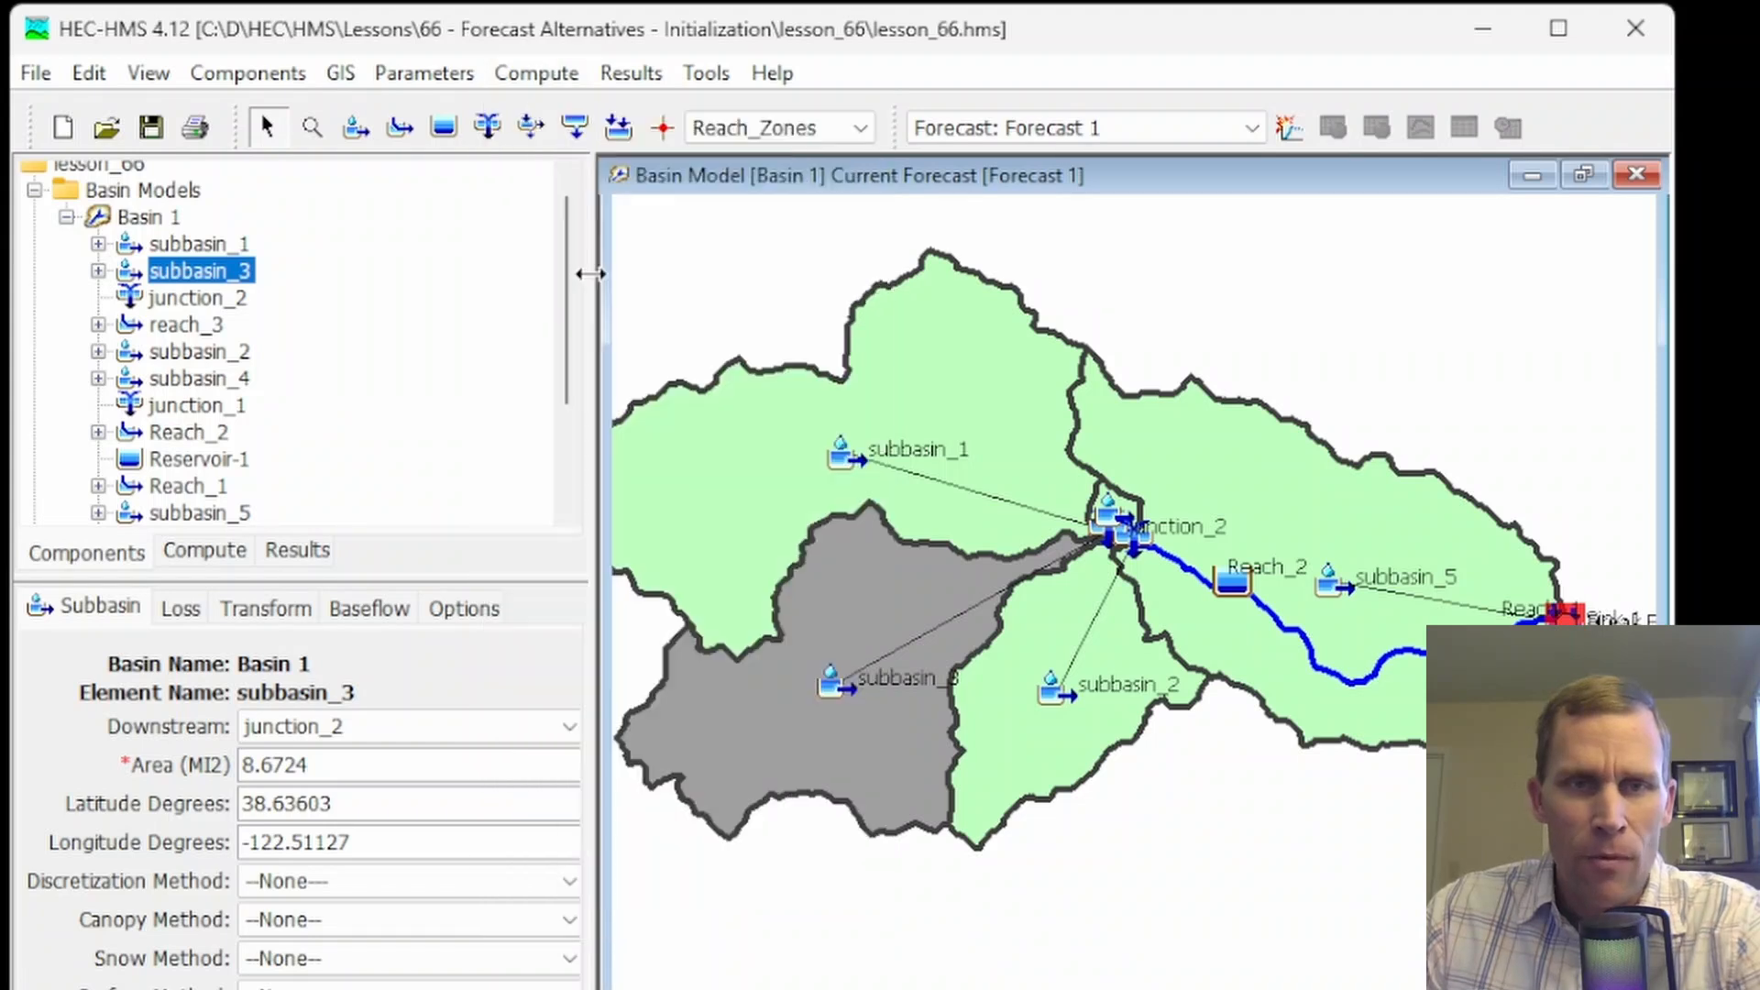
click(431, 383)
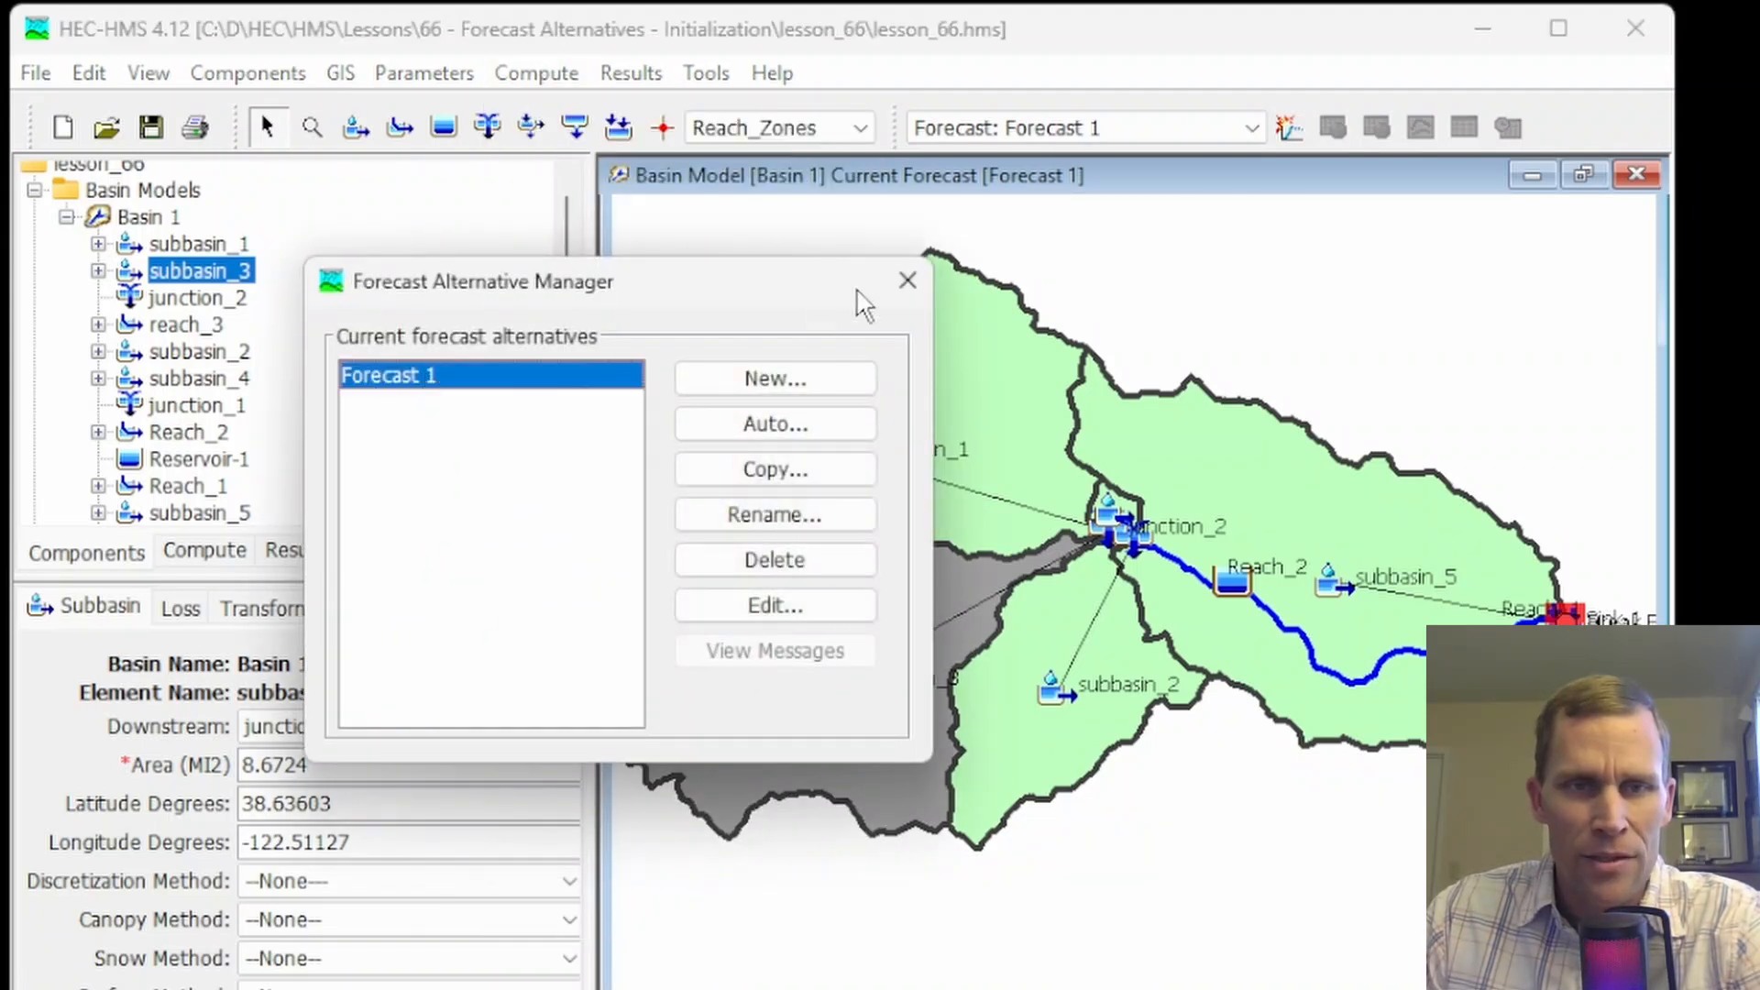
click(907, 280)
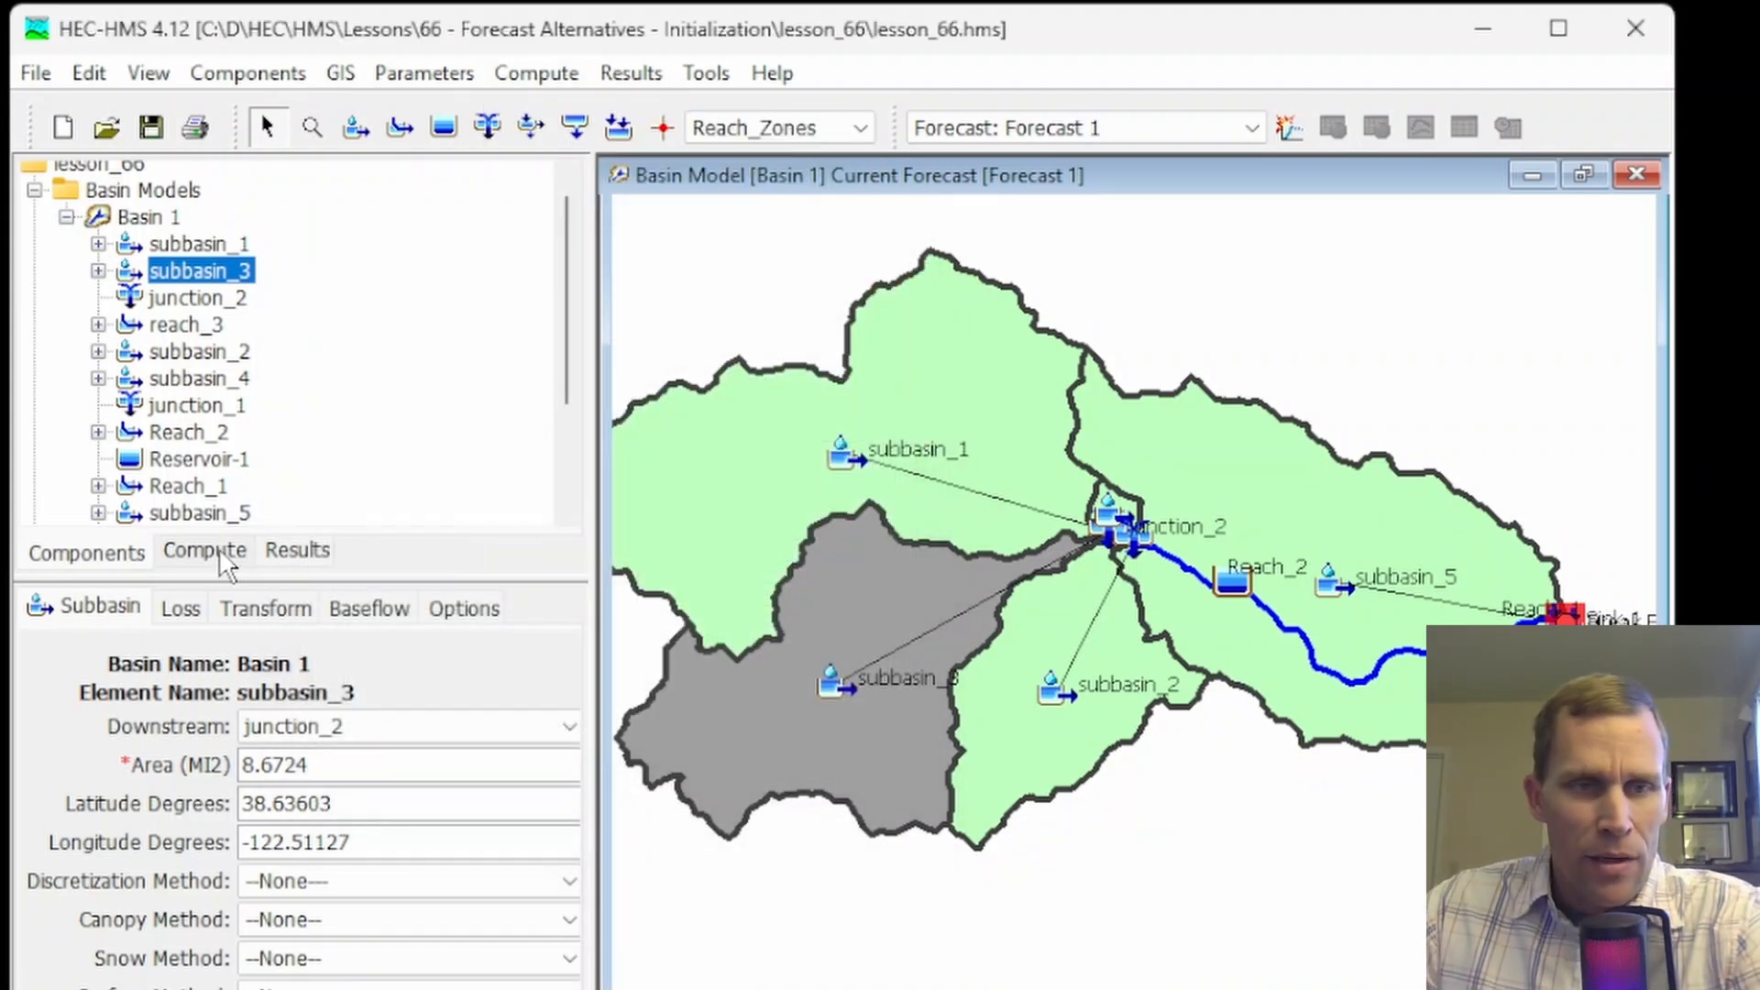
Open the Forecast 1 alternative and examine its basin model, meteorologic model, time window and zone configuration settings
click(204, 552)
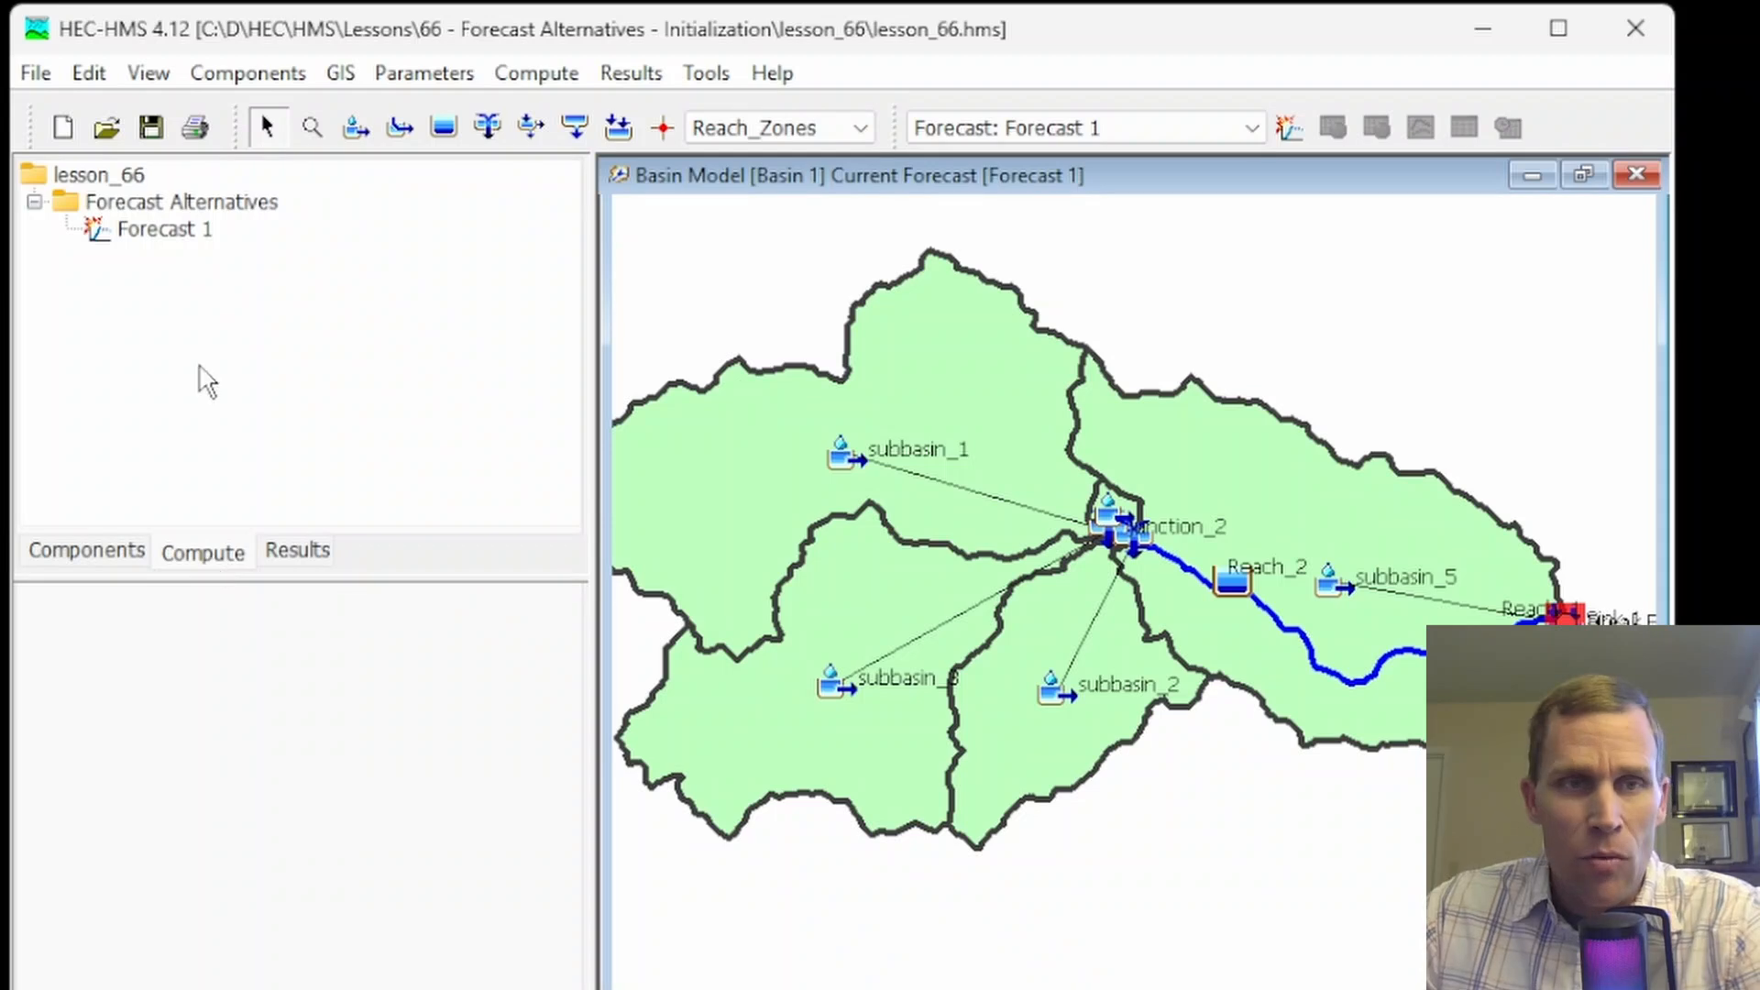
click(176, 234)
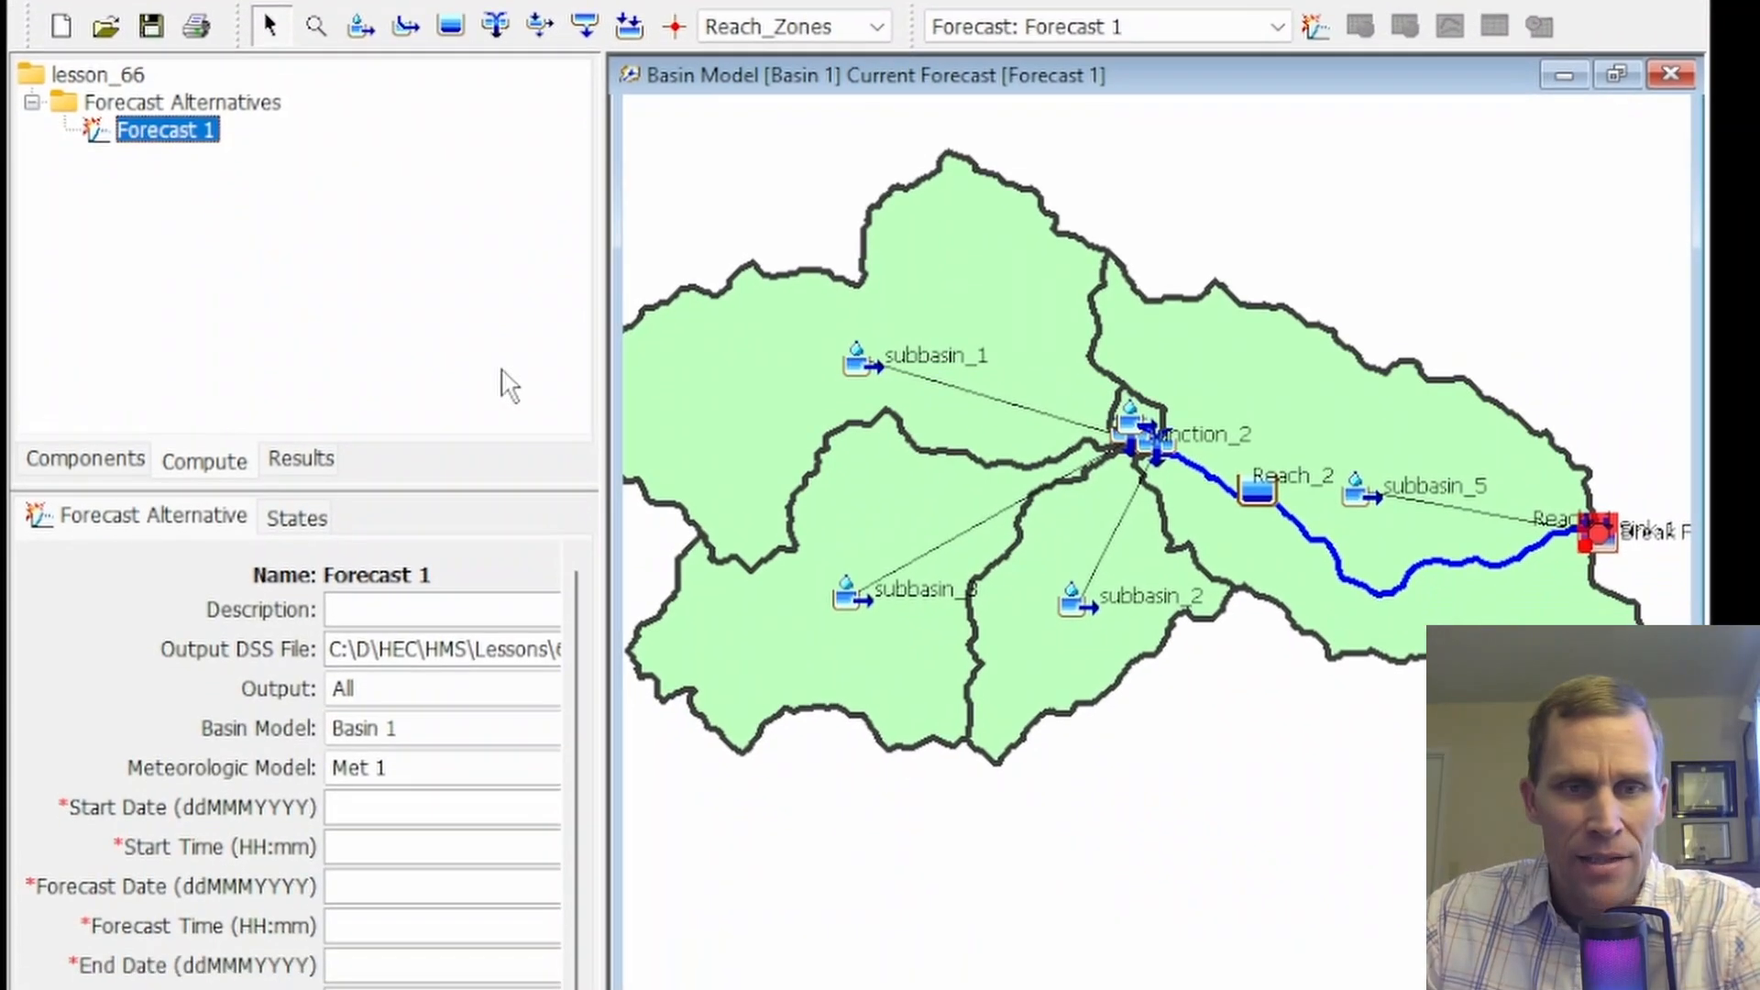
drag(605, 346, 765, 440)
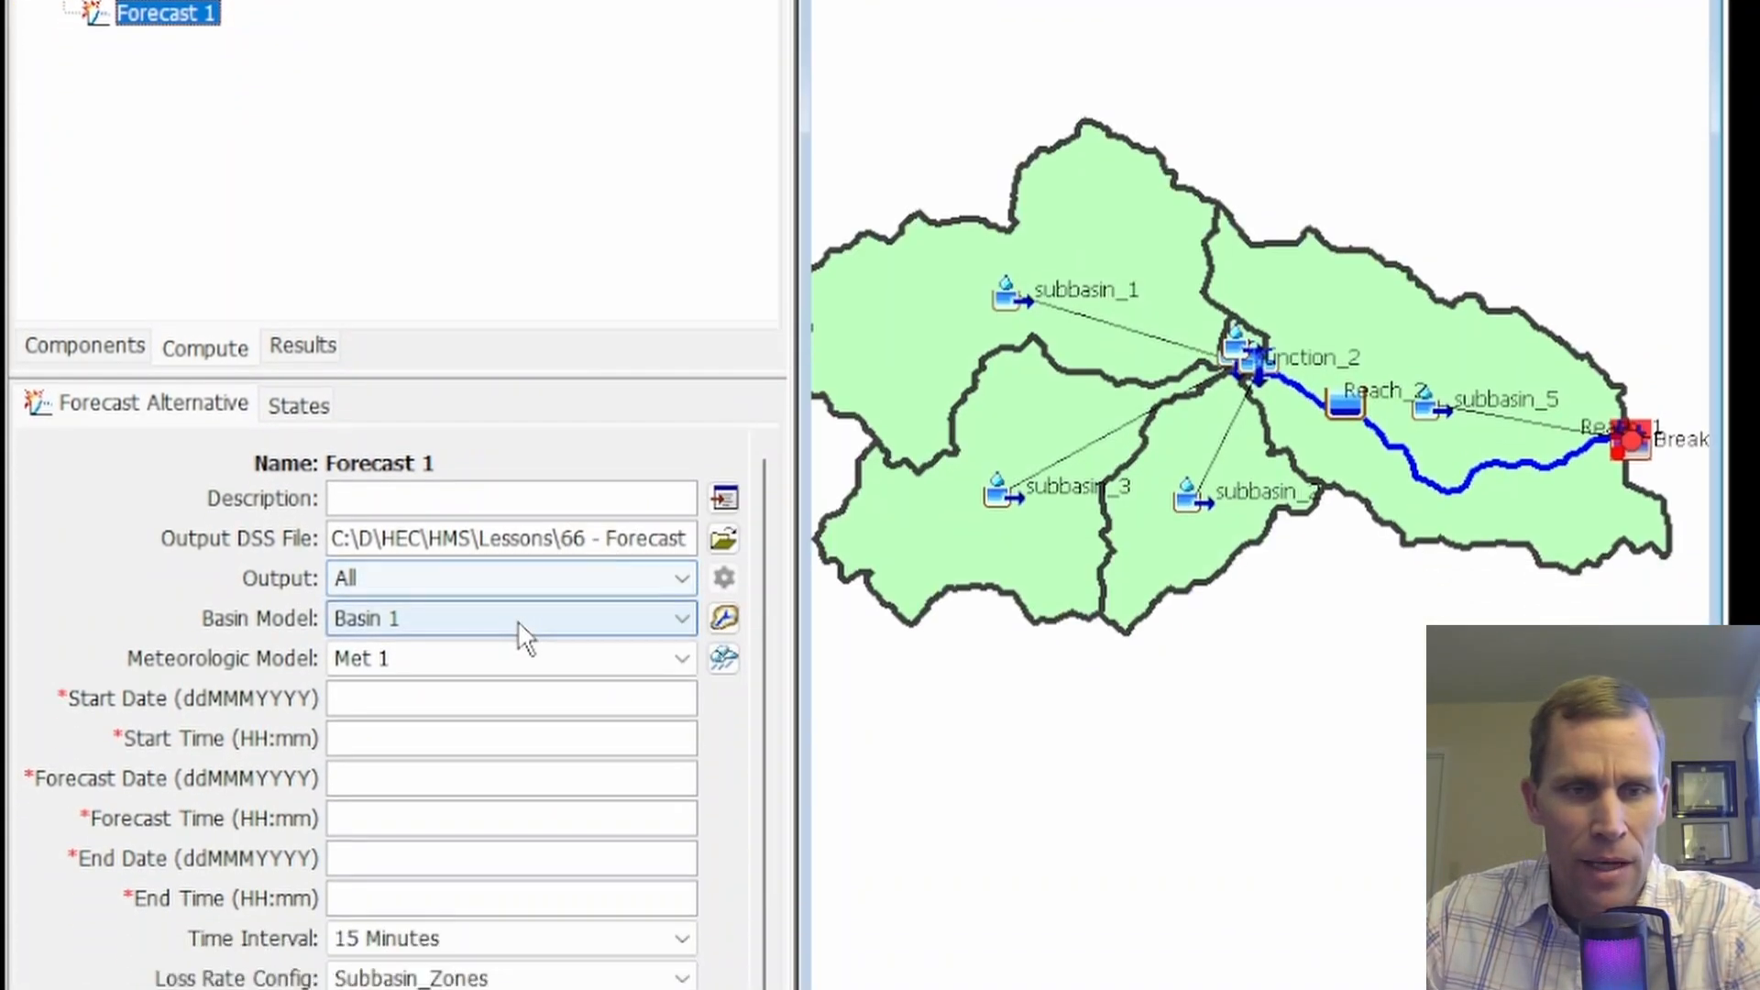
scroll(475, 426, down, 1)
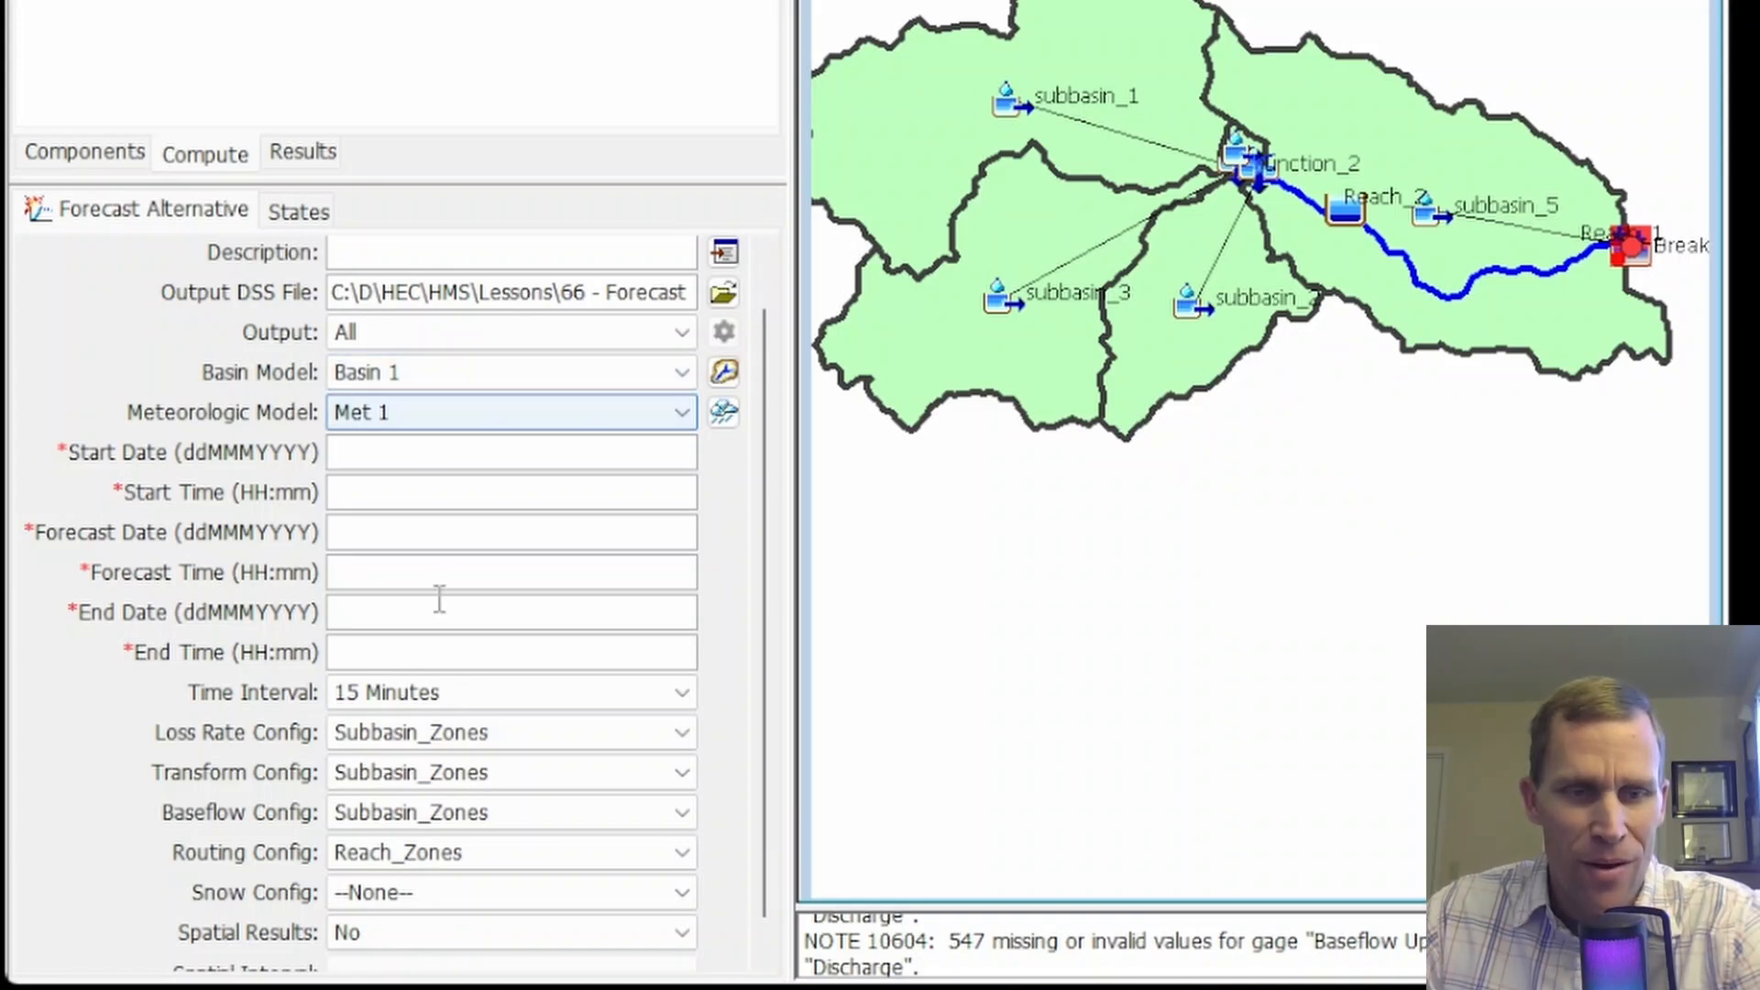
scroll(371, 713, down, 1)
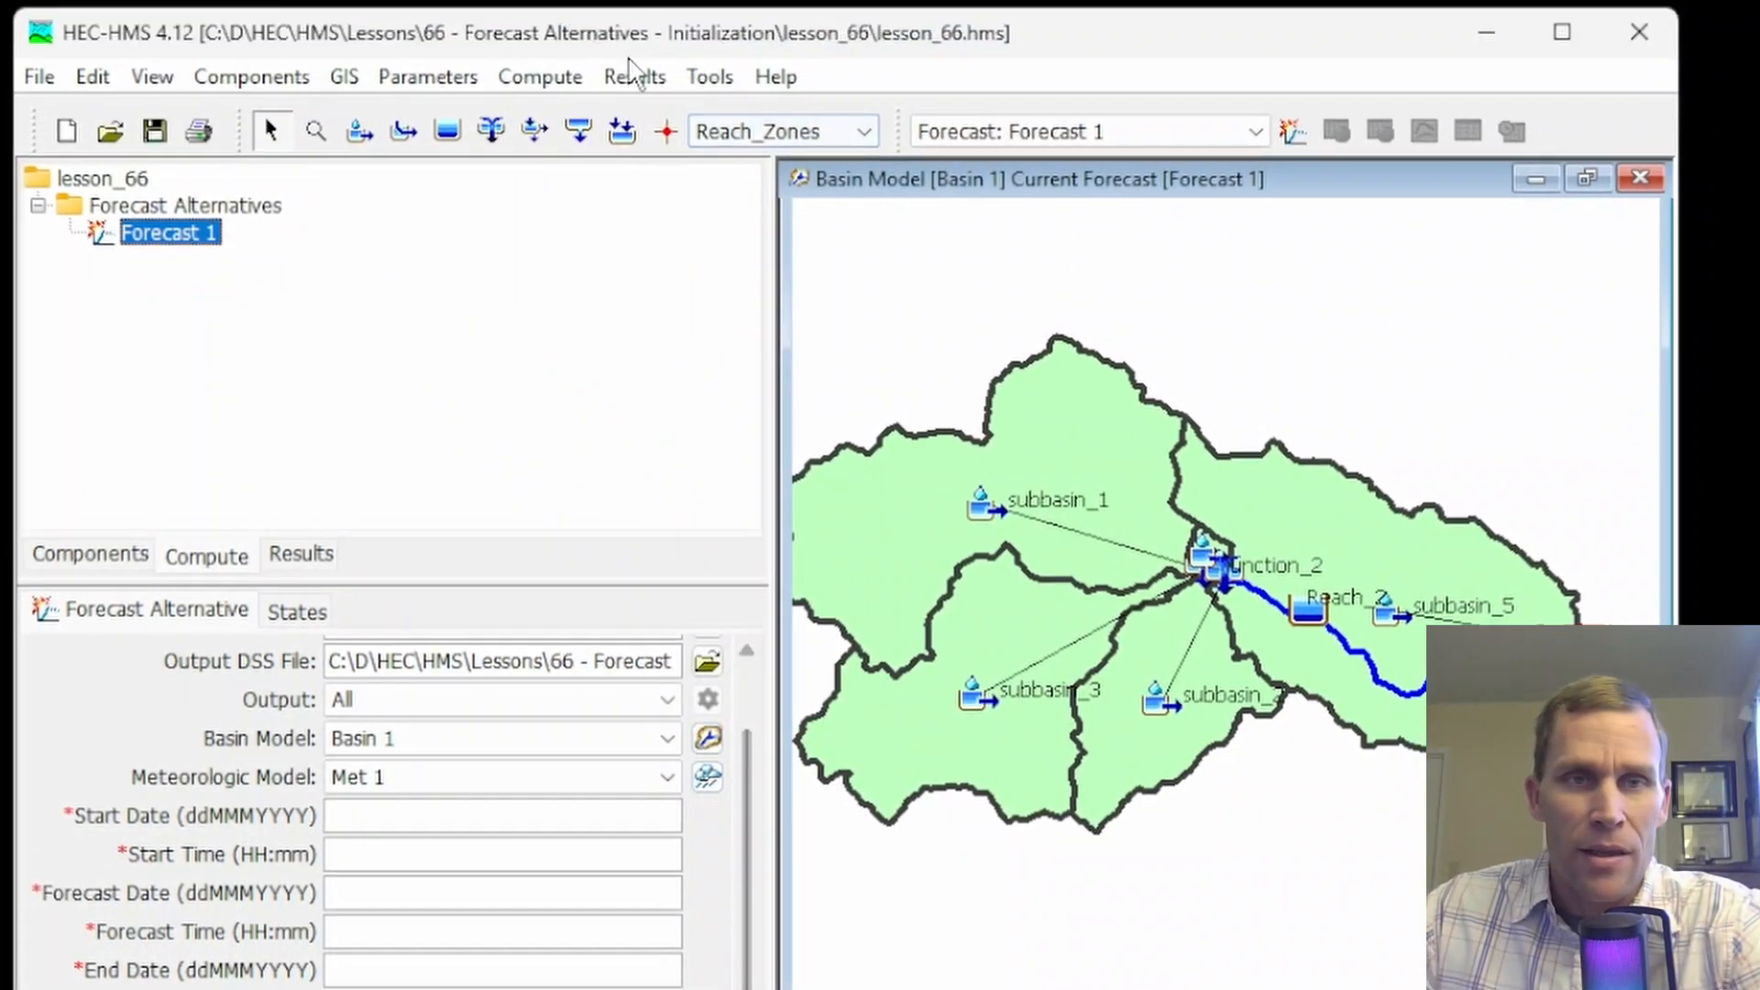
Look over the forecast initialization options and view subbasin_1's calculation methods from the basin map, clearing the map selection
click(536, 77)
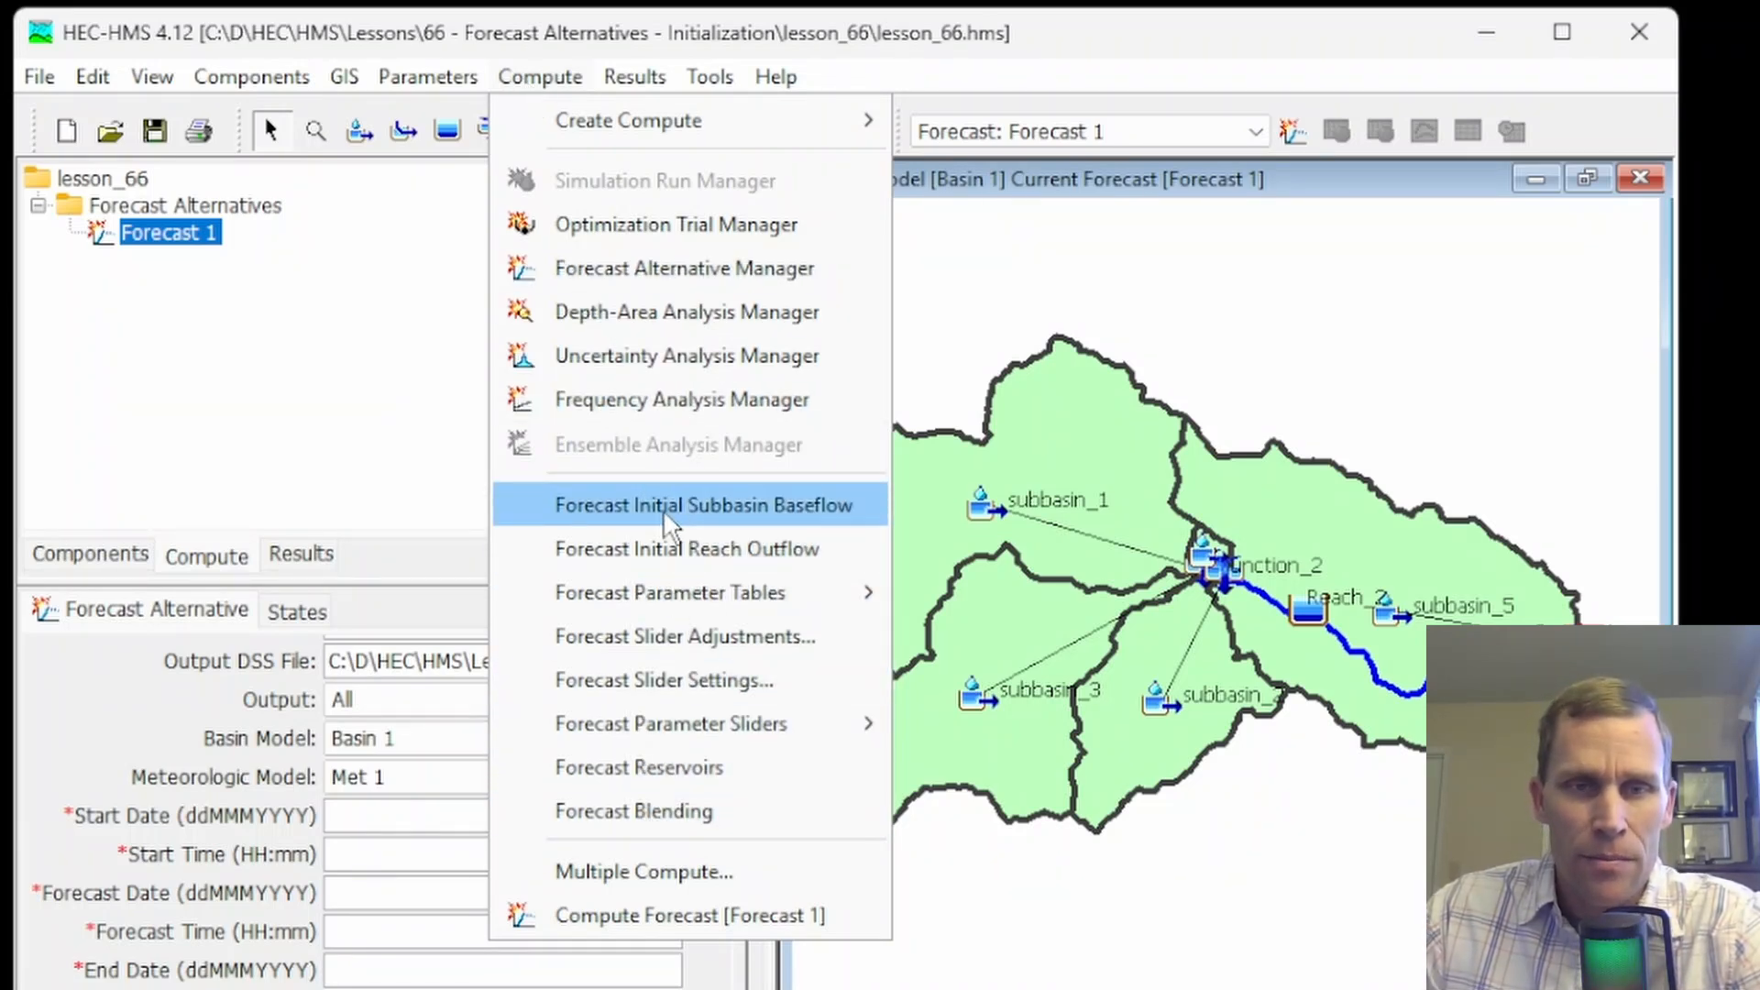
click(928, 561)
click(910, 534)
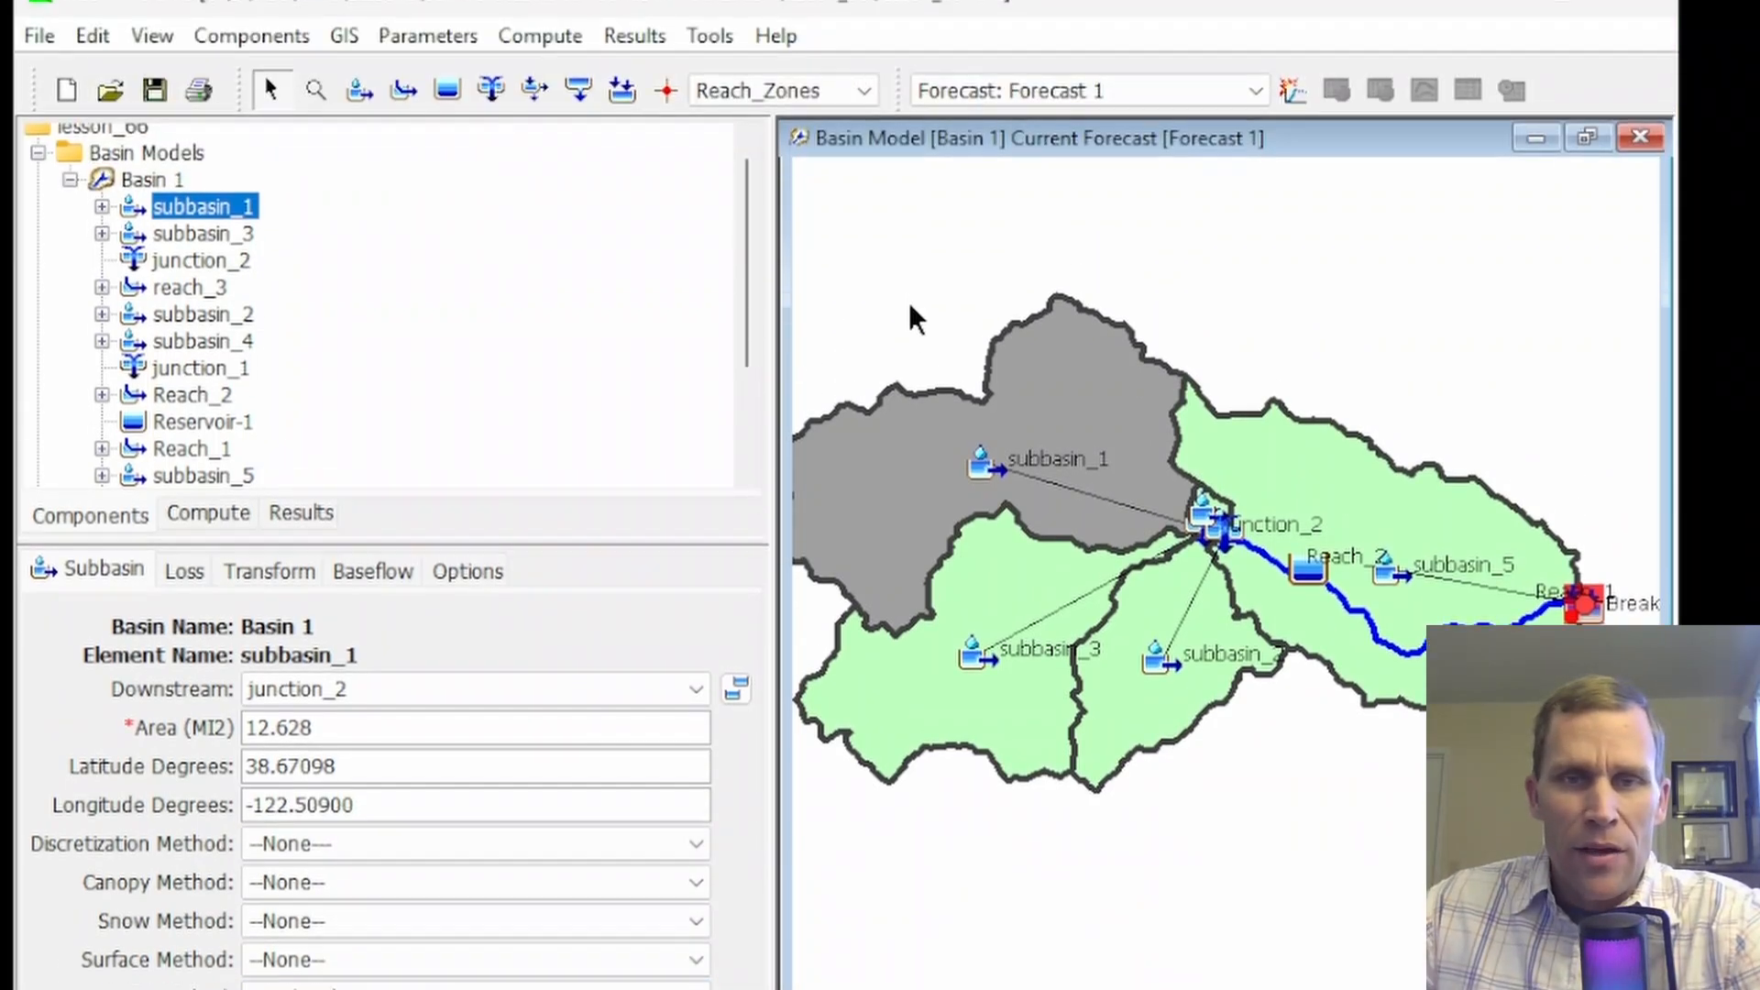
click(909, 123)
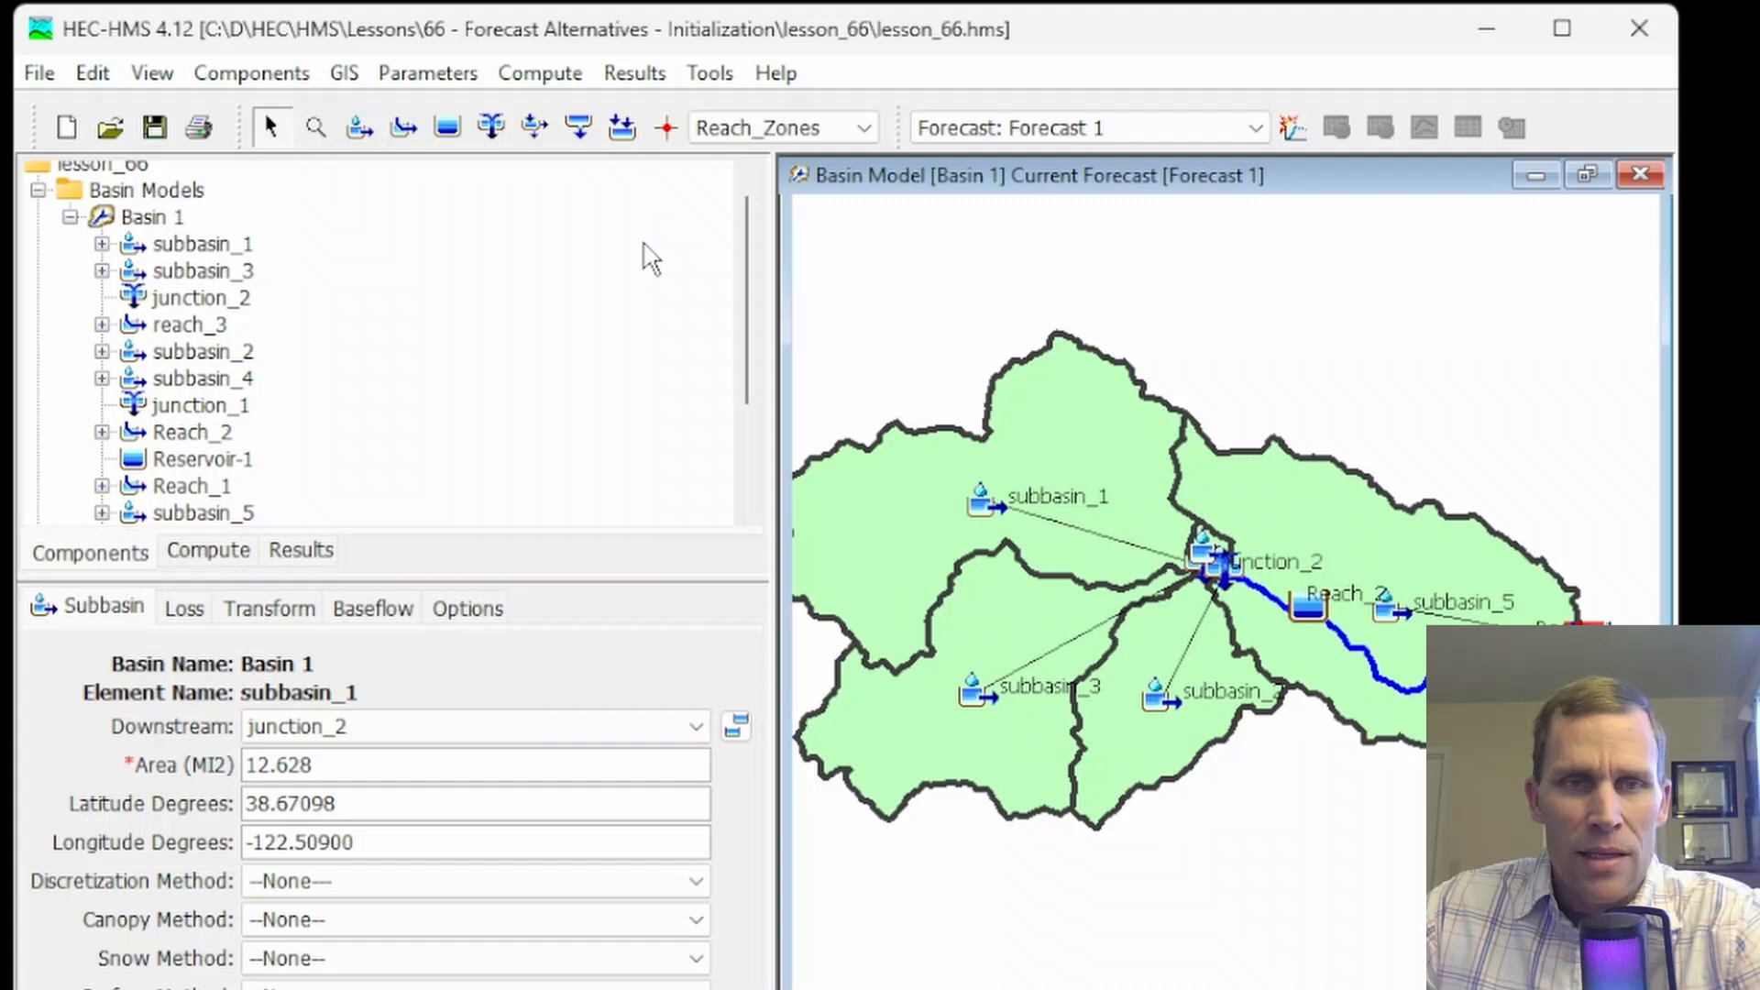
Review the Clark Unit Hydrograph parameters for all subbasins in Basin 1 and close the table
click(416, 73)
mouse_move(484, 385)
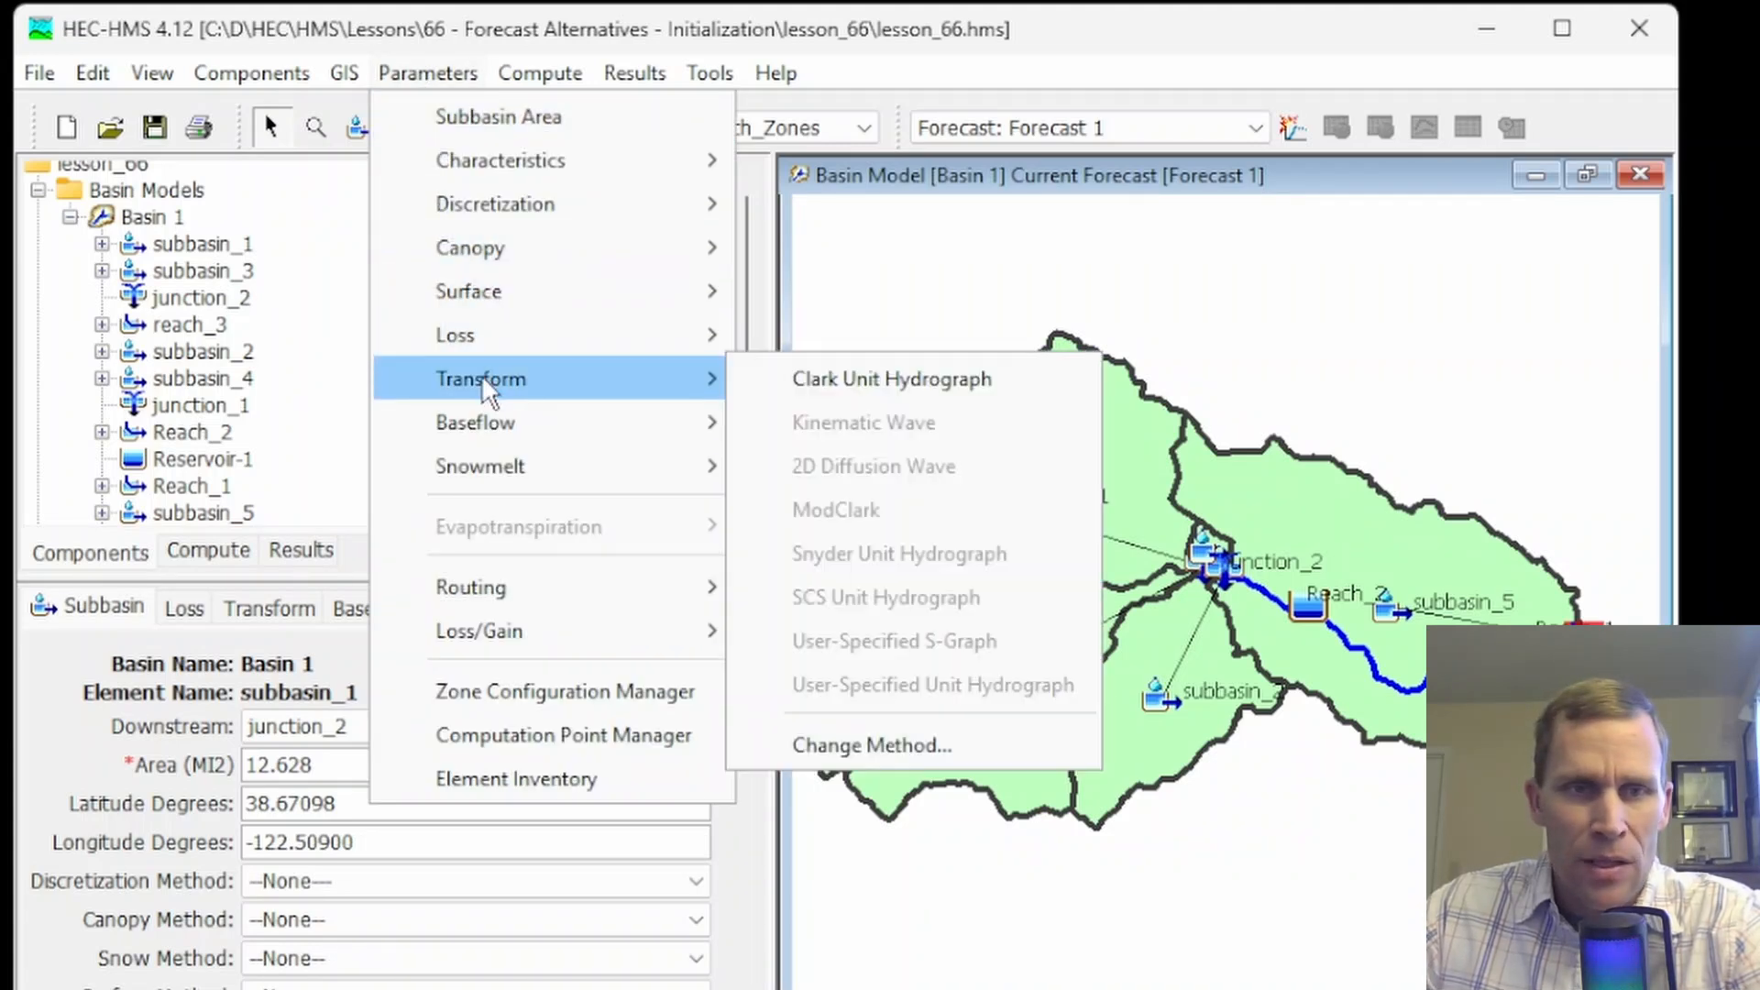
click(839, 385)
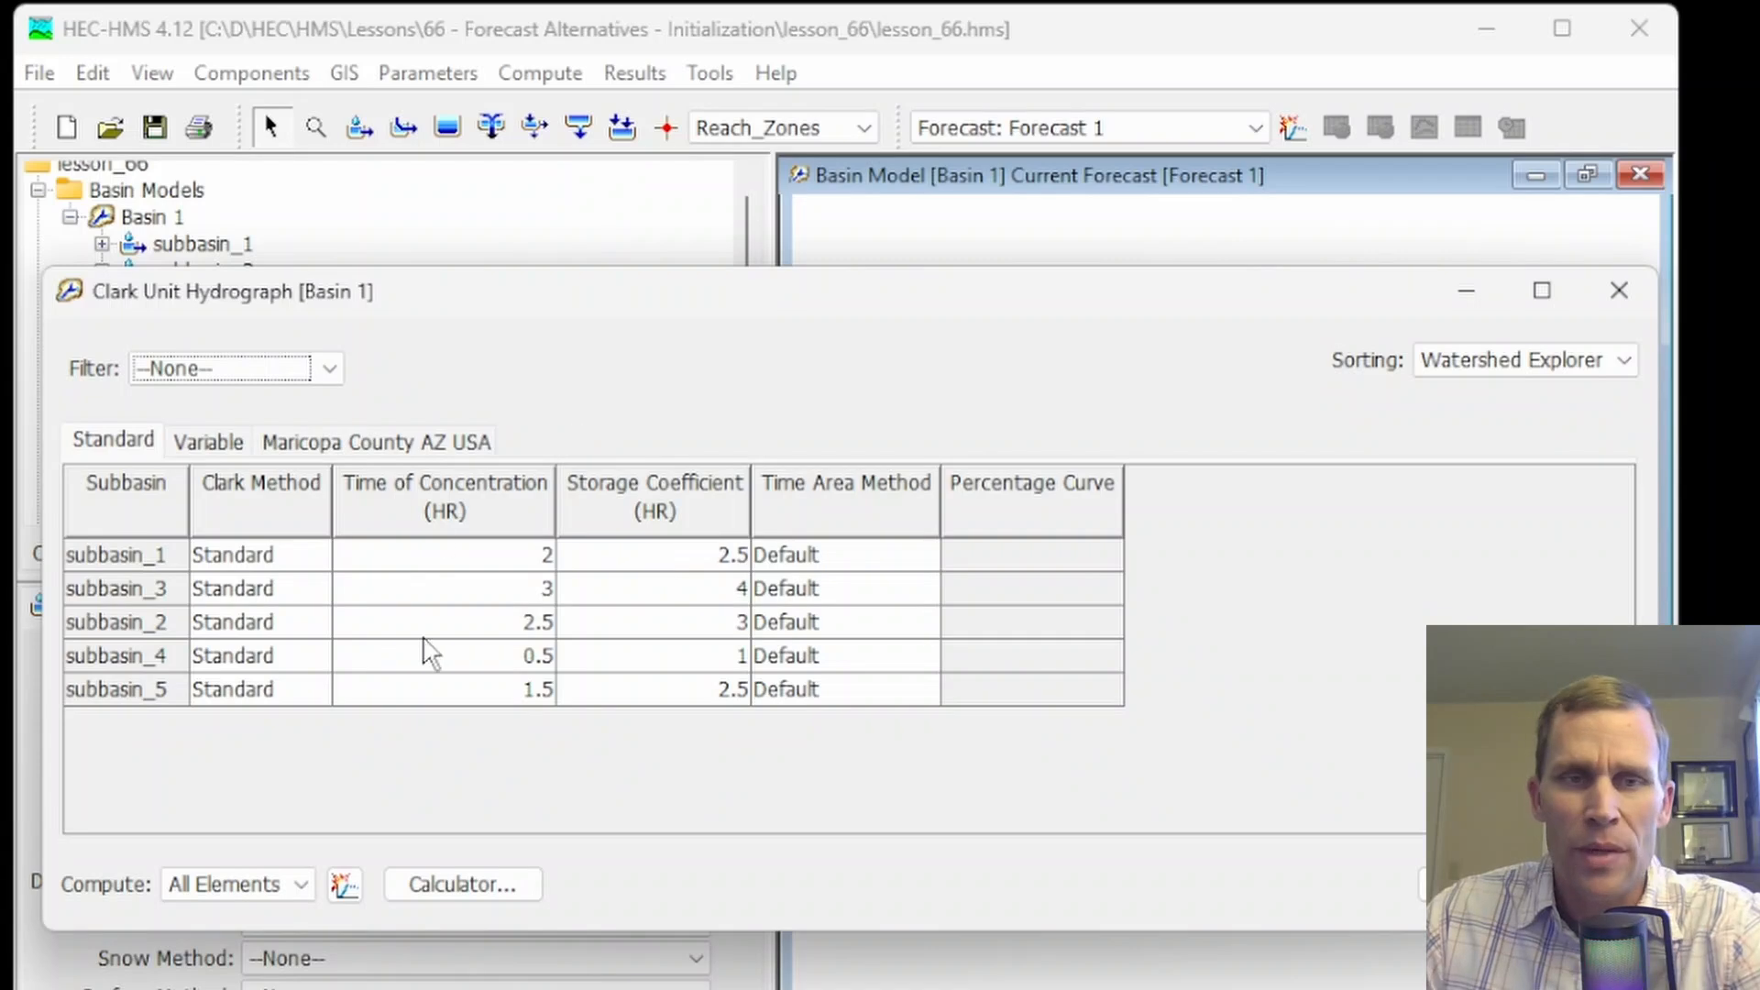
click(1616, 307)
Review the Muskingum routing parameters for all reaches in Basin 1 and close the table
click(345, 73)
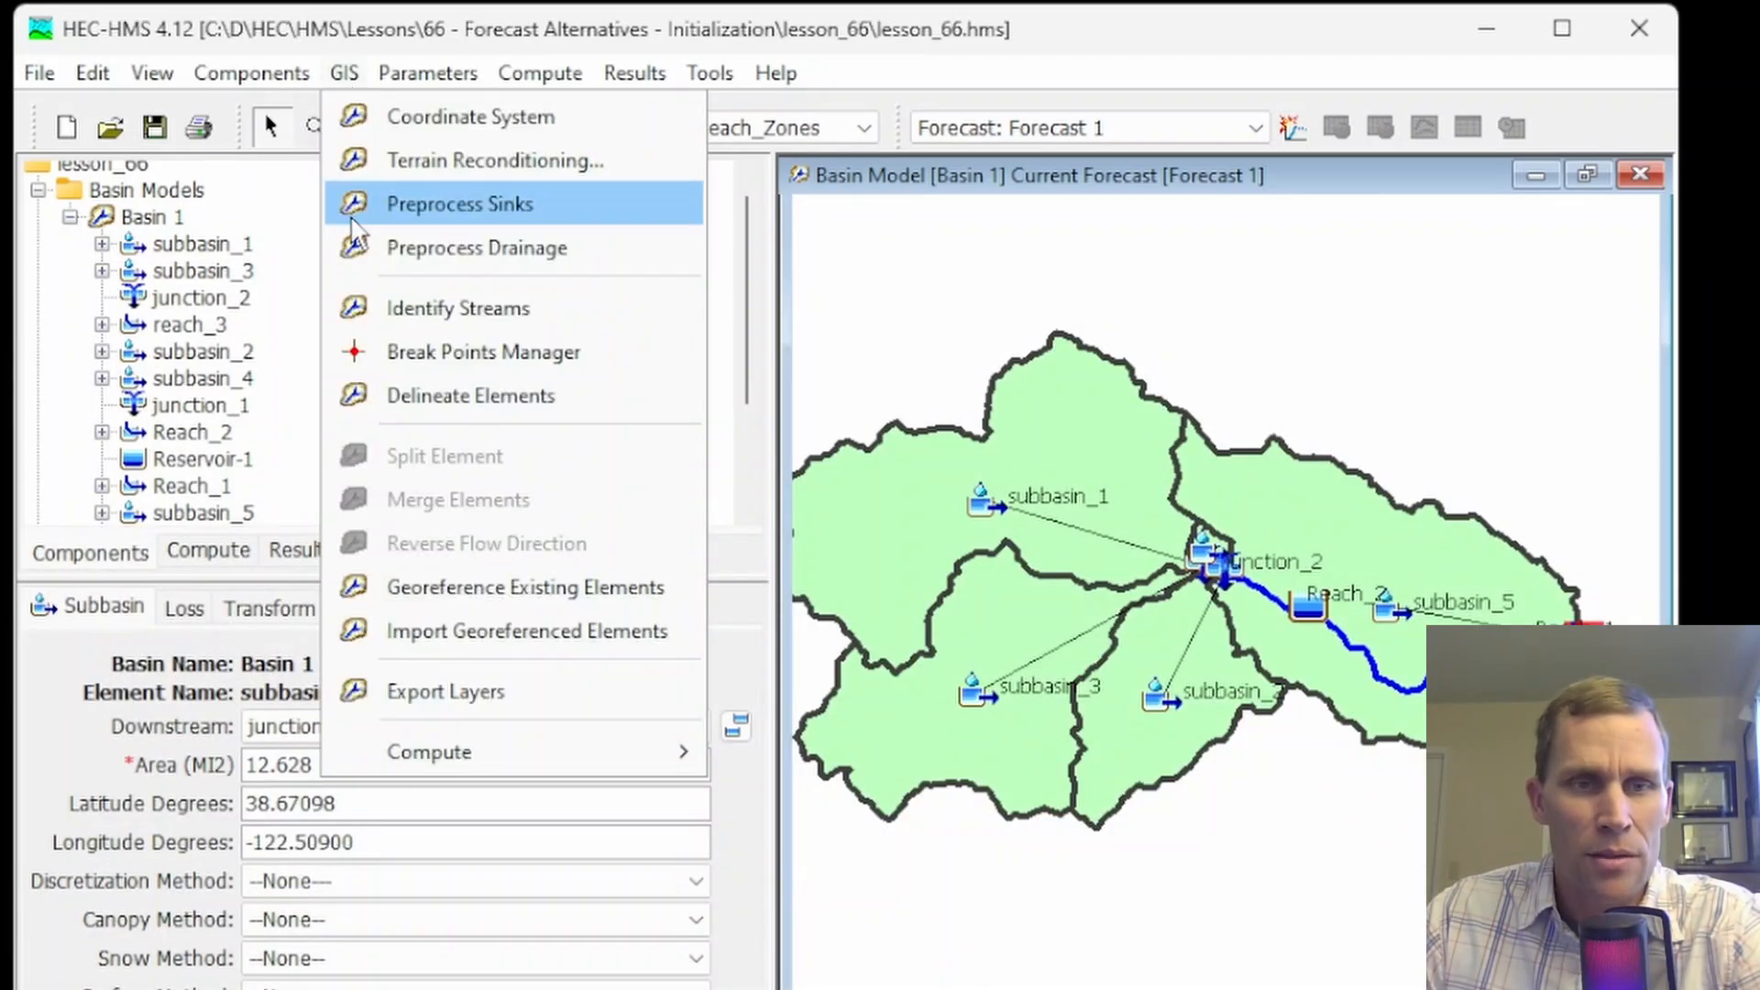
mouse_move(428, 73)
mouse_move(534, 594)
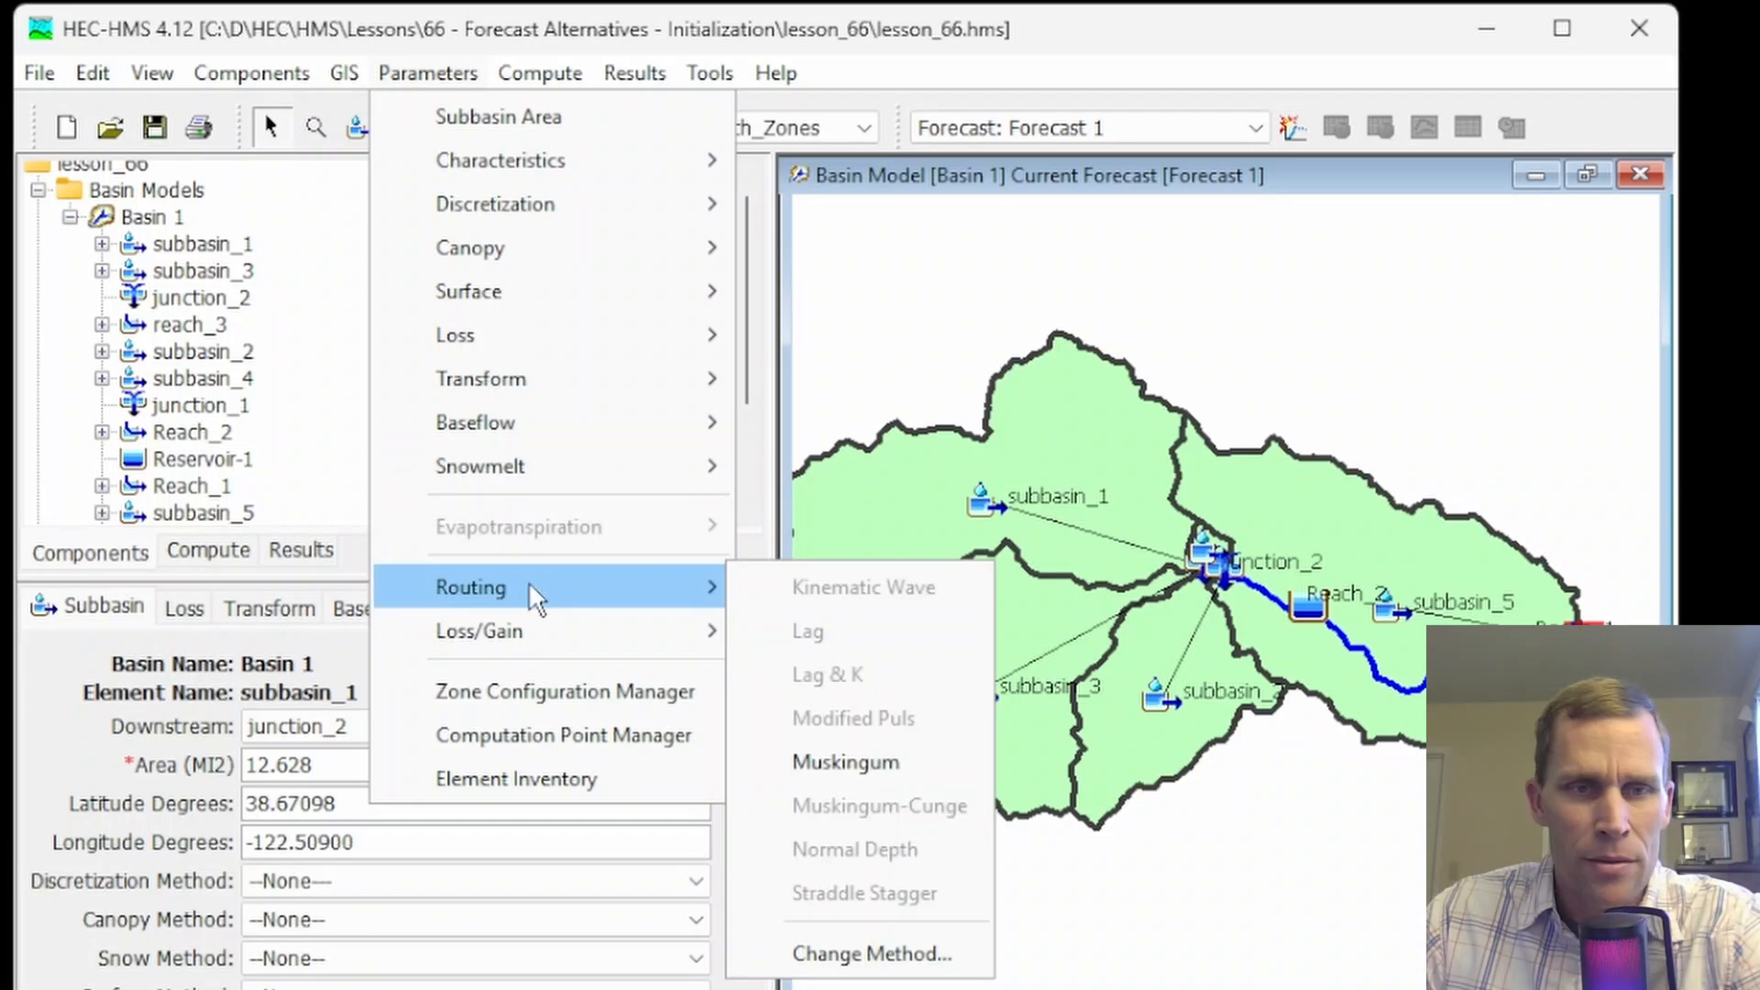
click(828, 765)
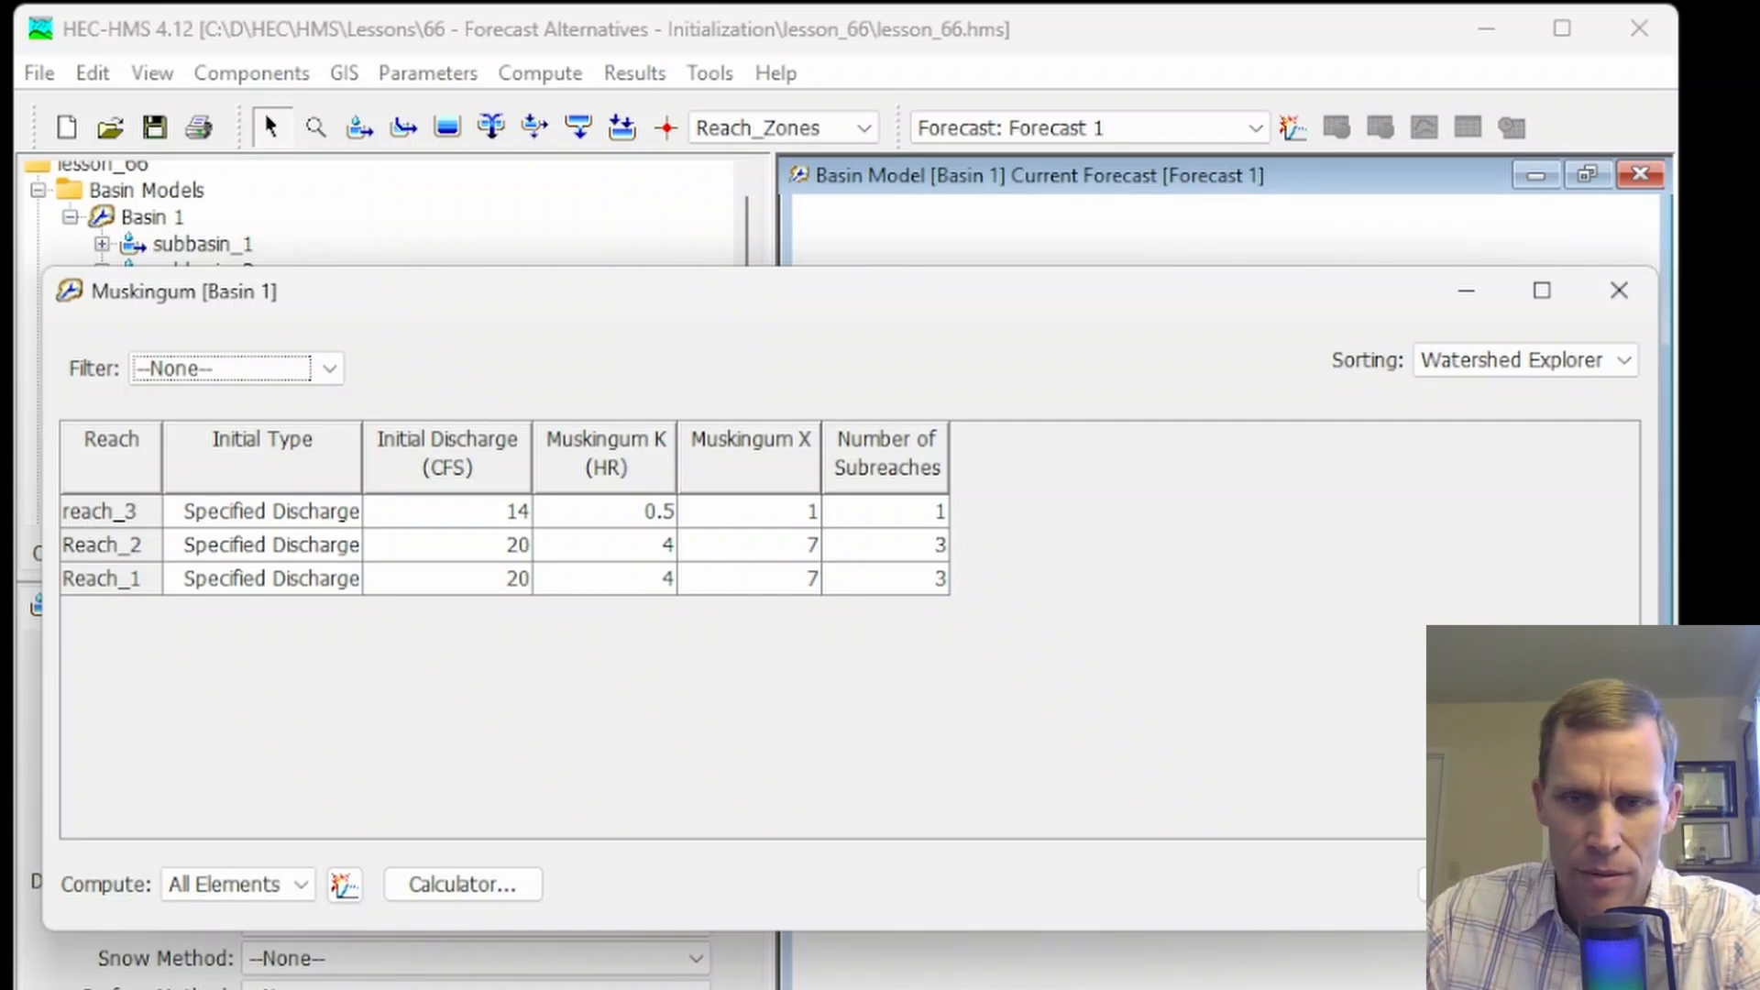
click(1421, 882)
Rename the reach_3 element in Basin 1 as Reach_3, with a capital R
click(191, 486)
click(189, 325)
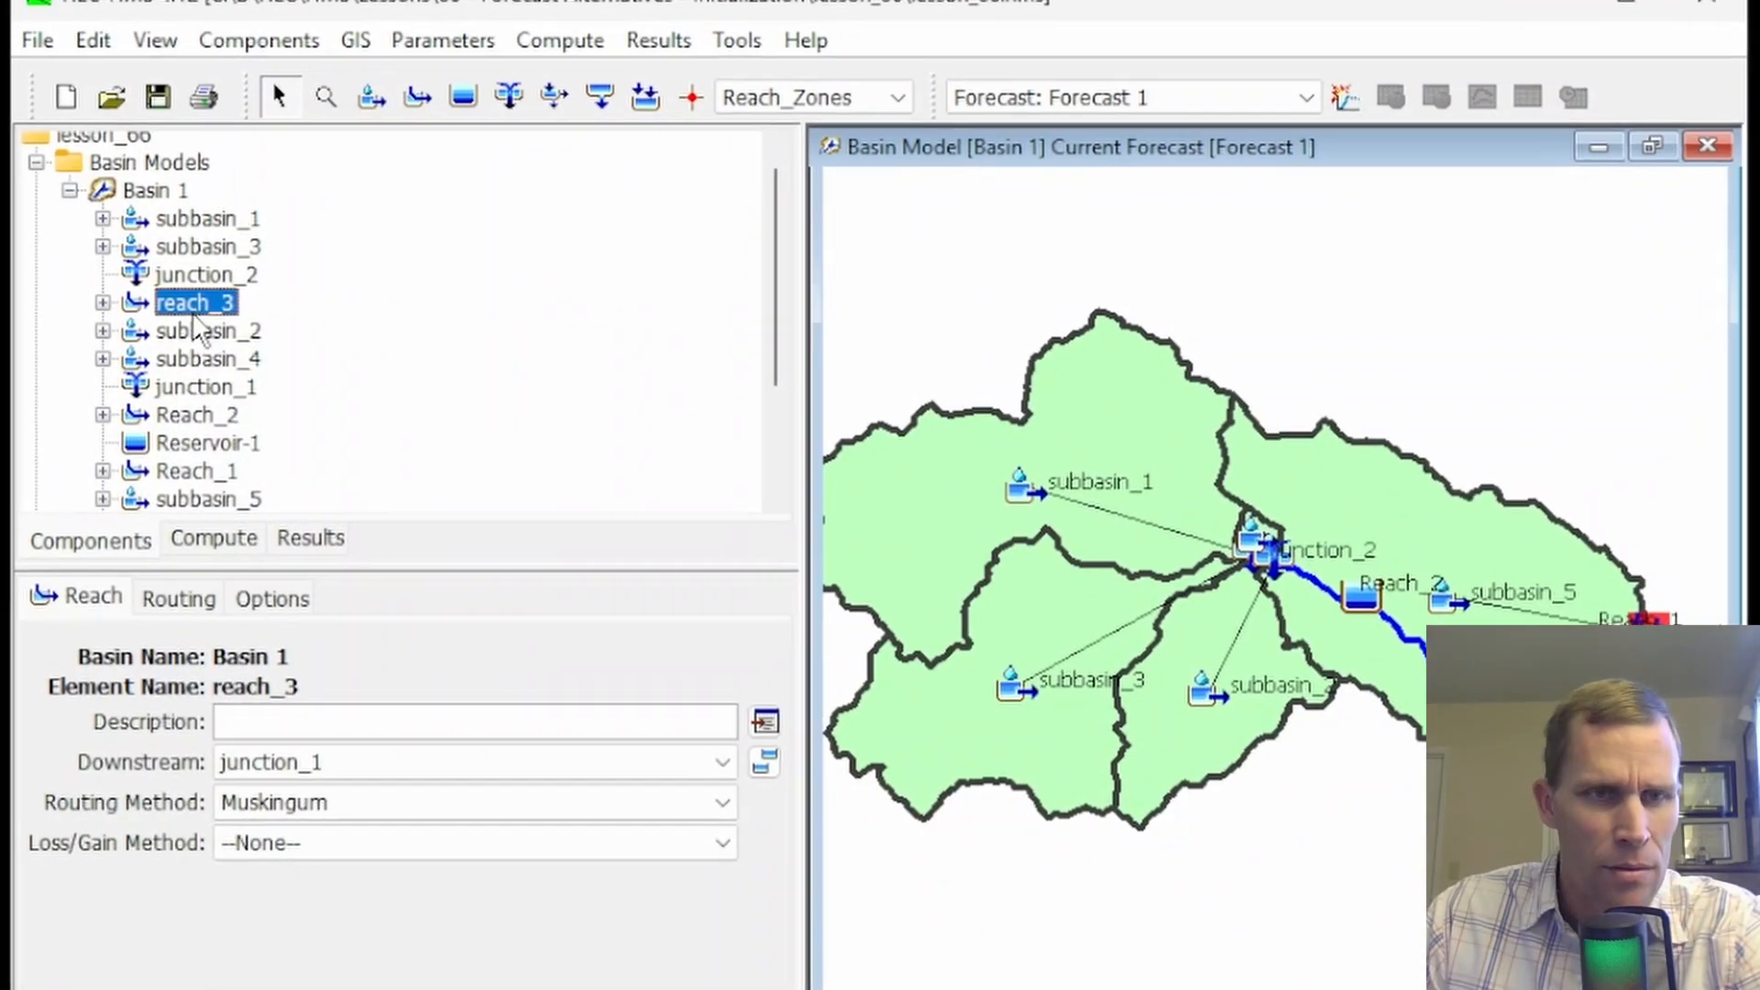
right_click(204, 326)
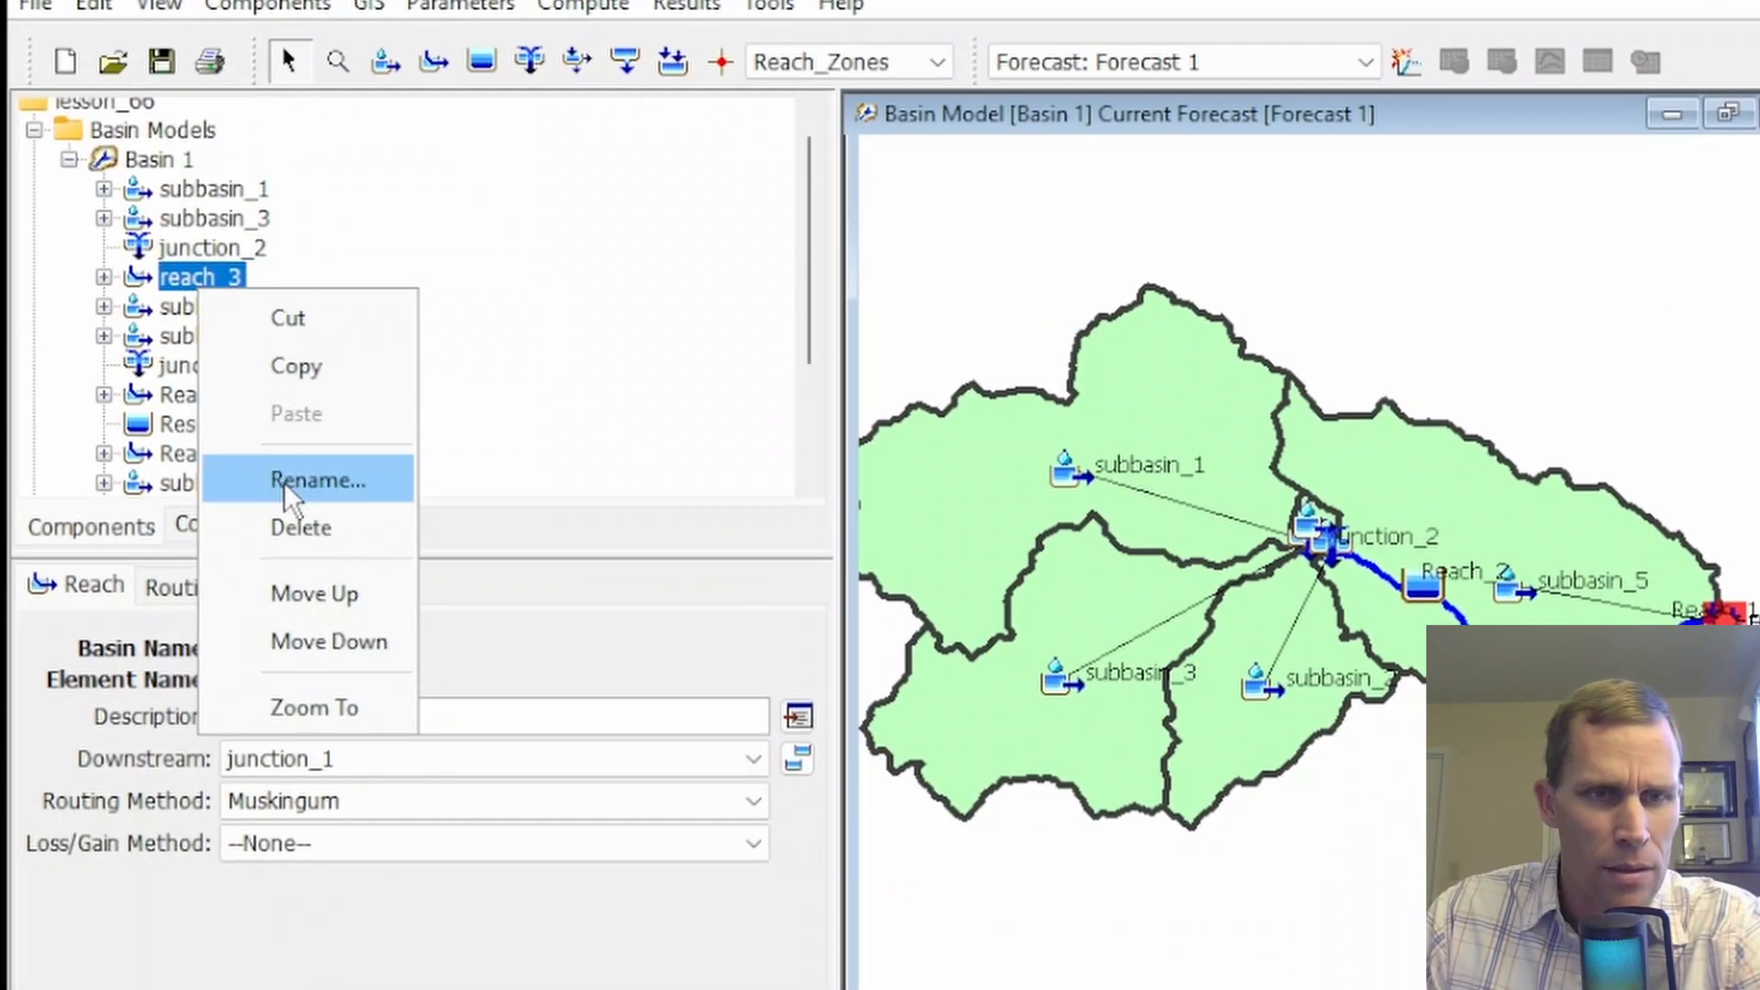
click(283, 479)
key(Home)
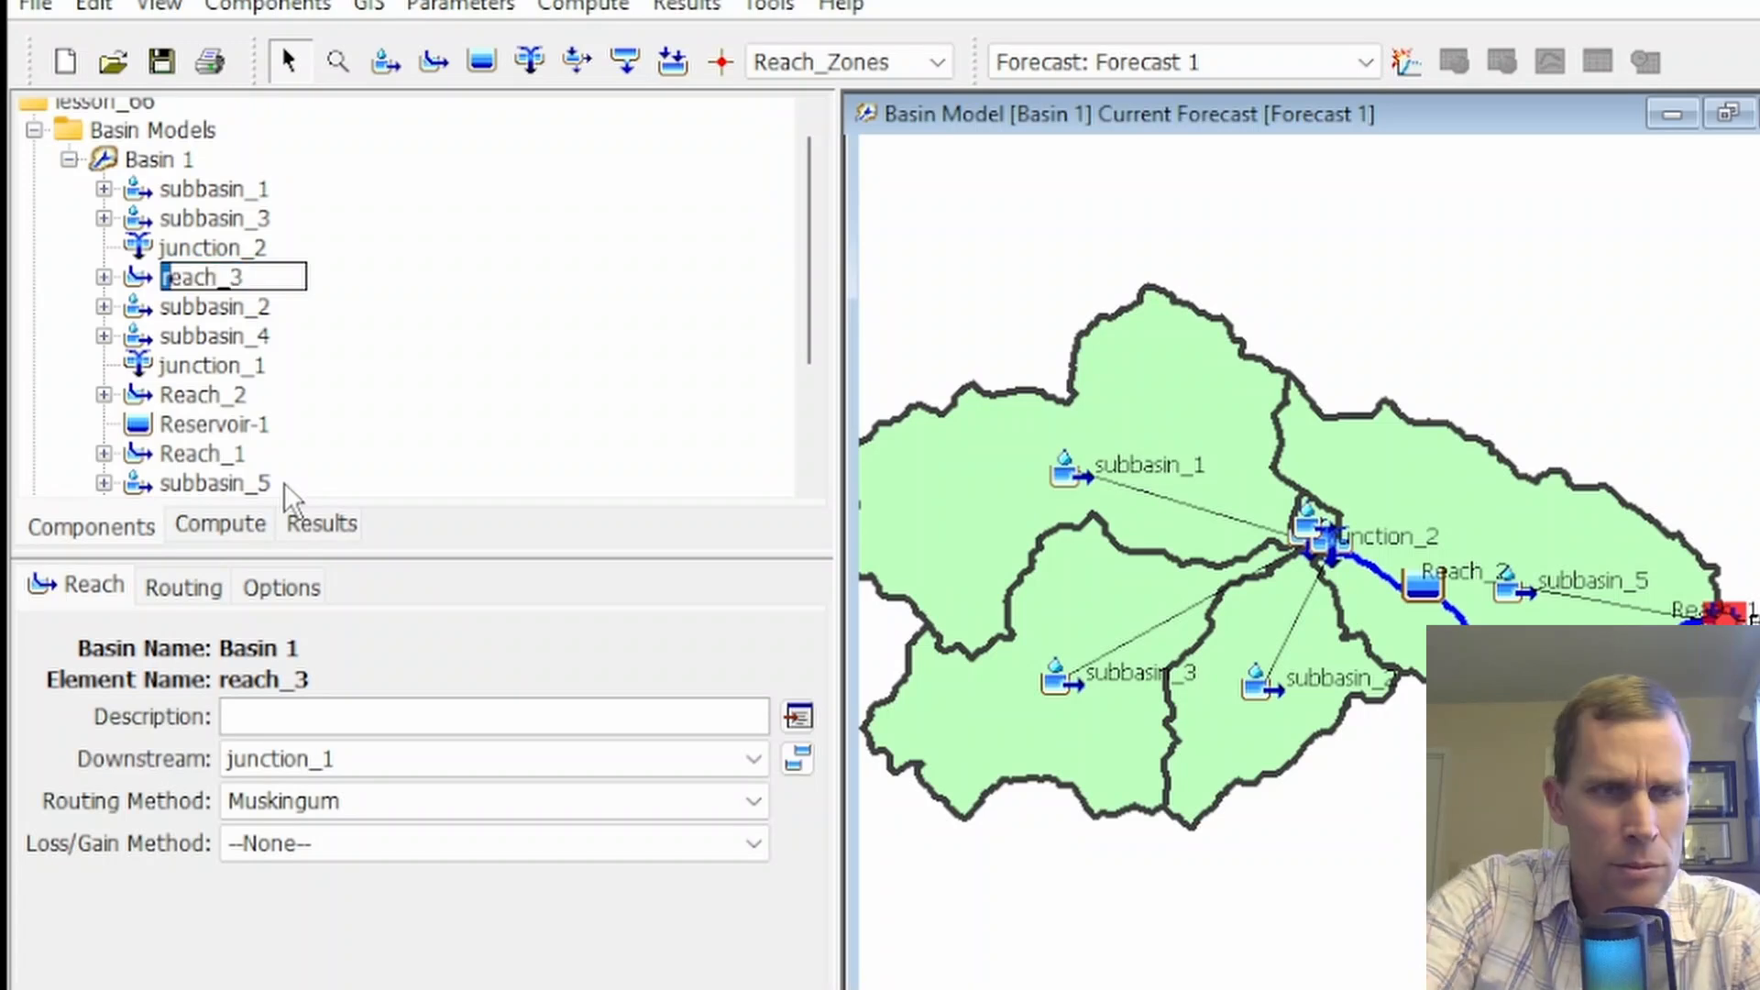
key(Delete)
text(R)
key(Return)
Recheck the Muskingum routing parameters with the filter set to none so all reaches are listed, and close the table
click(460, 3)
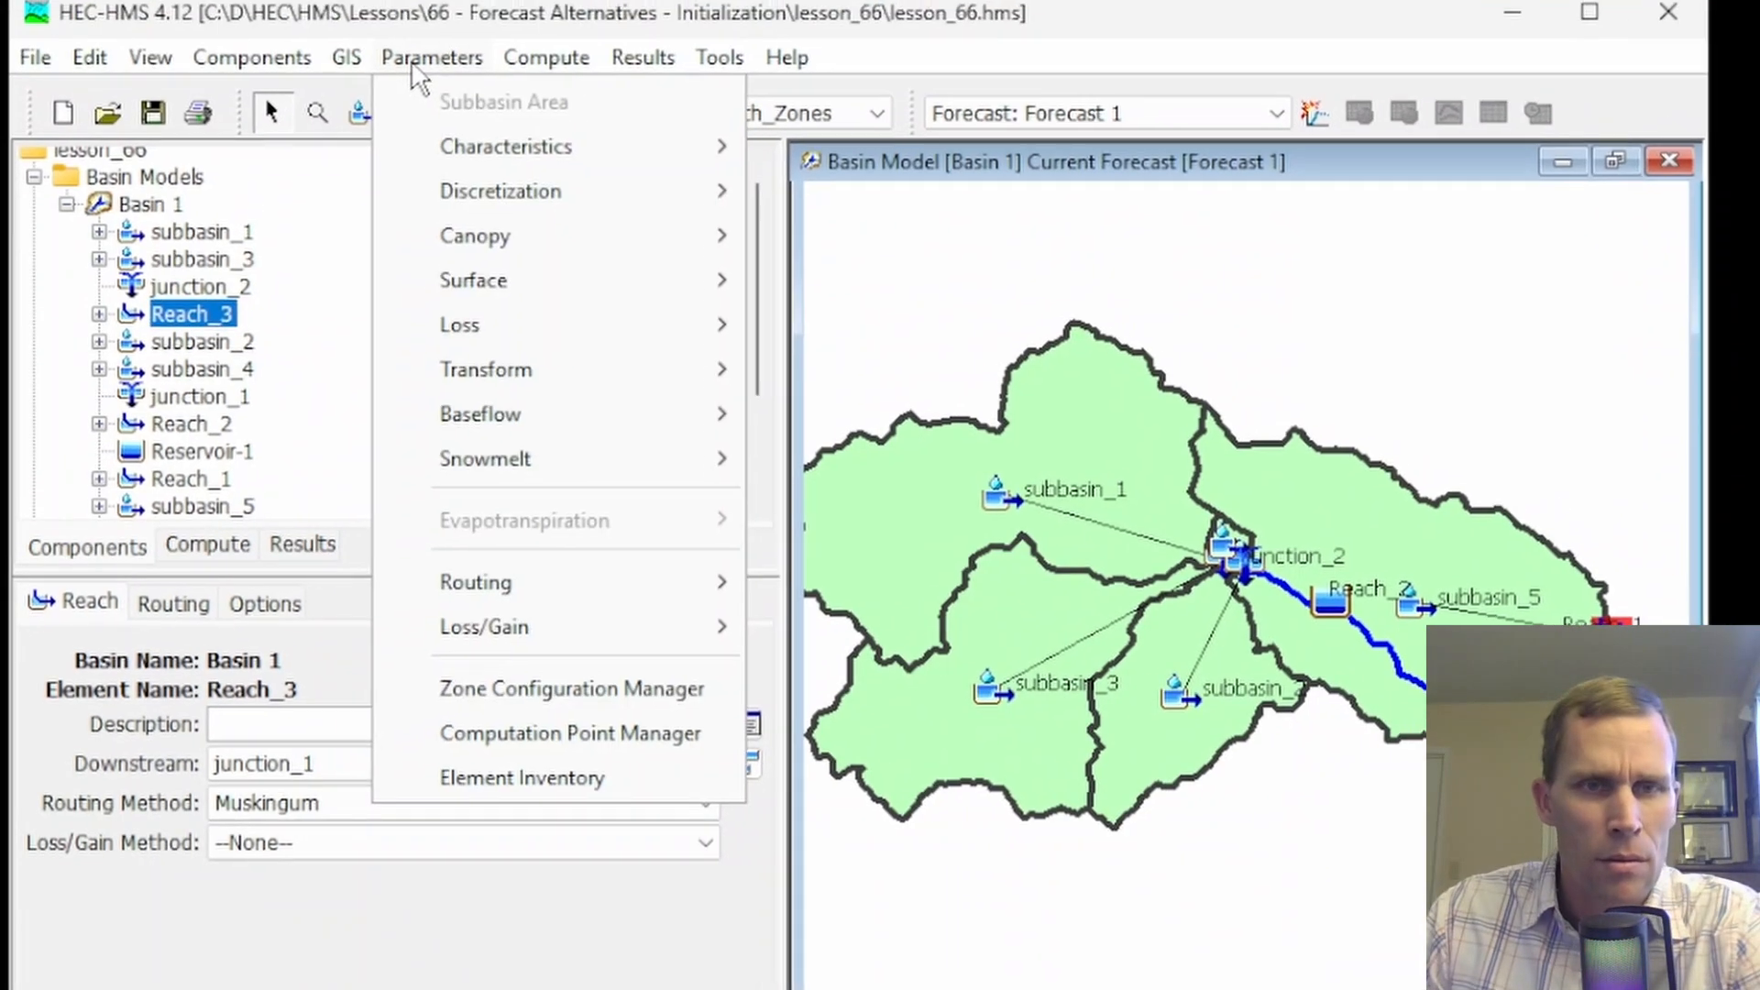
mouse_move(672, 575)
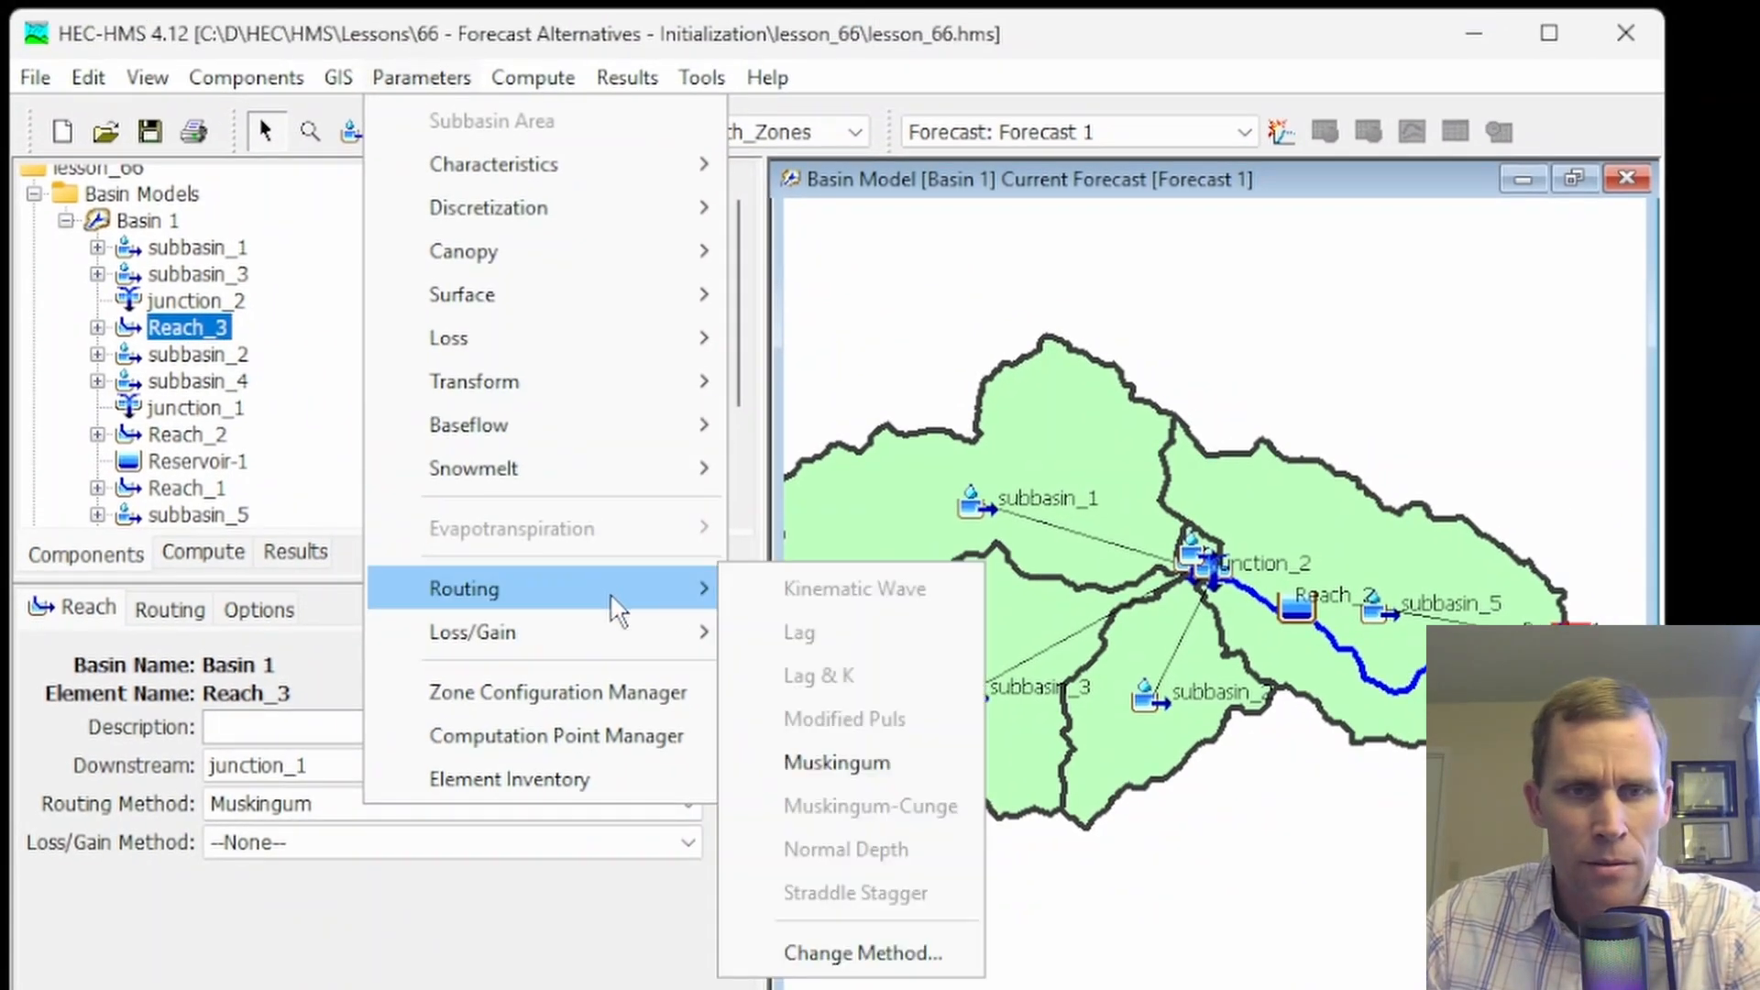
click(836, 762)
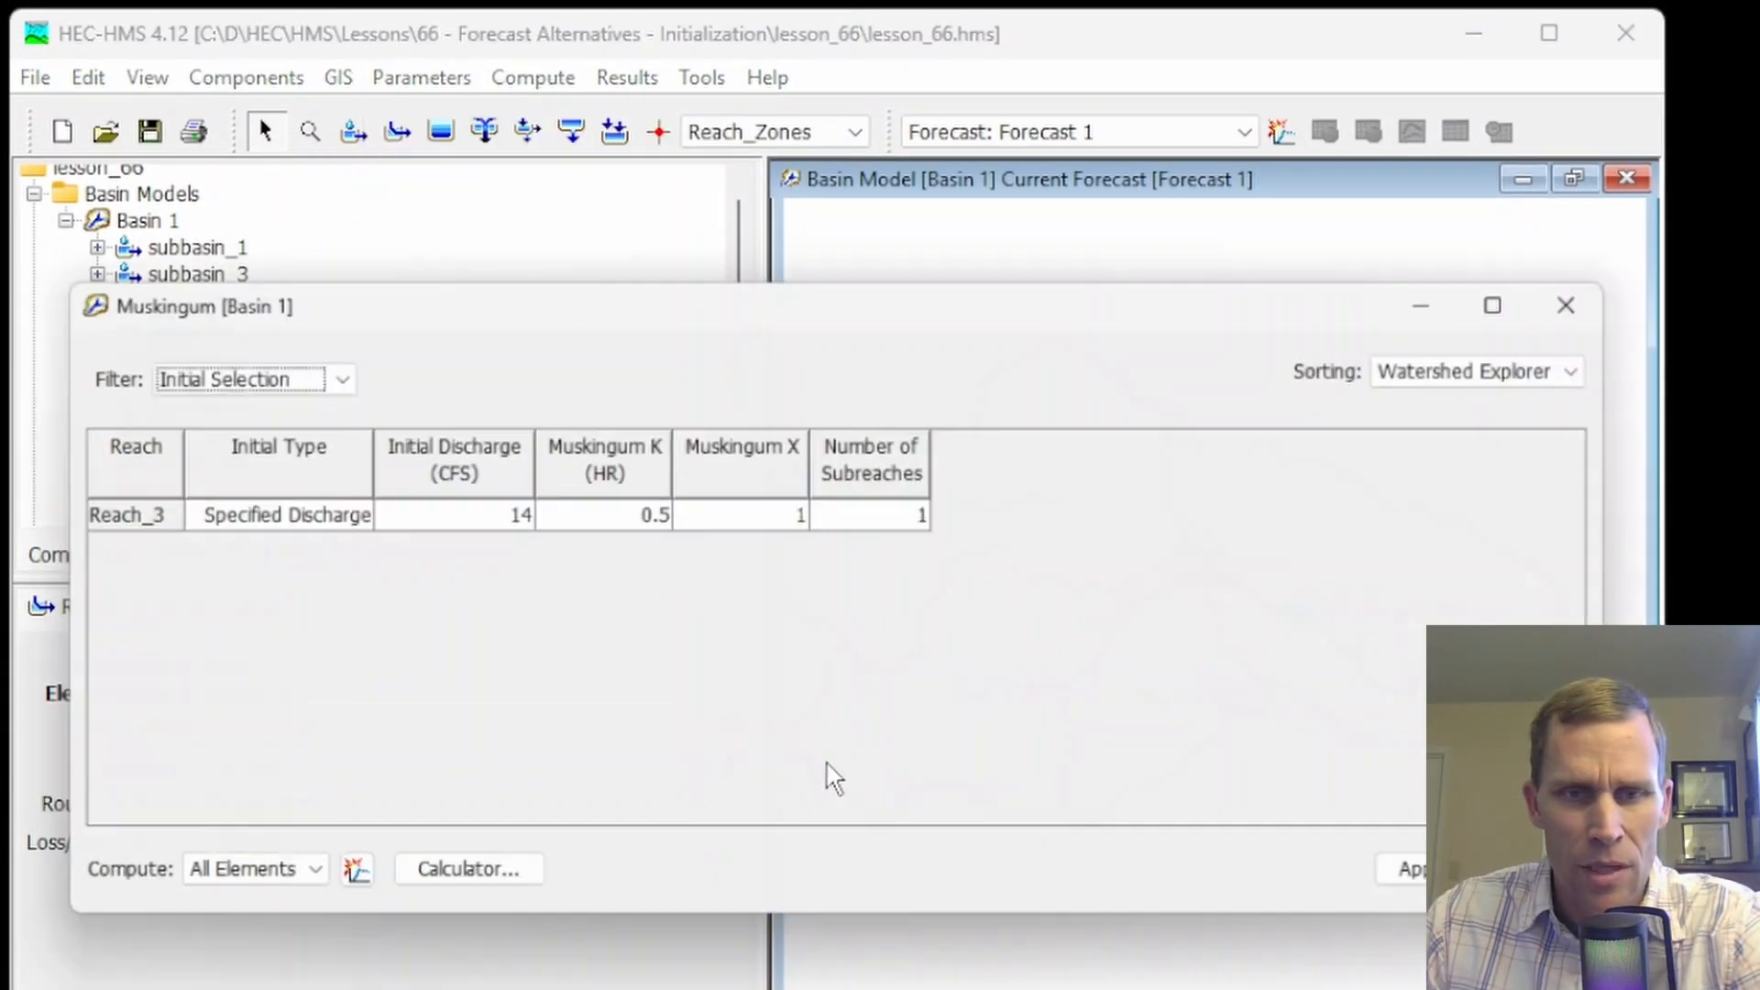
click(220, 371)
click(224, 397)
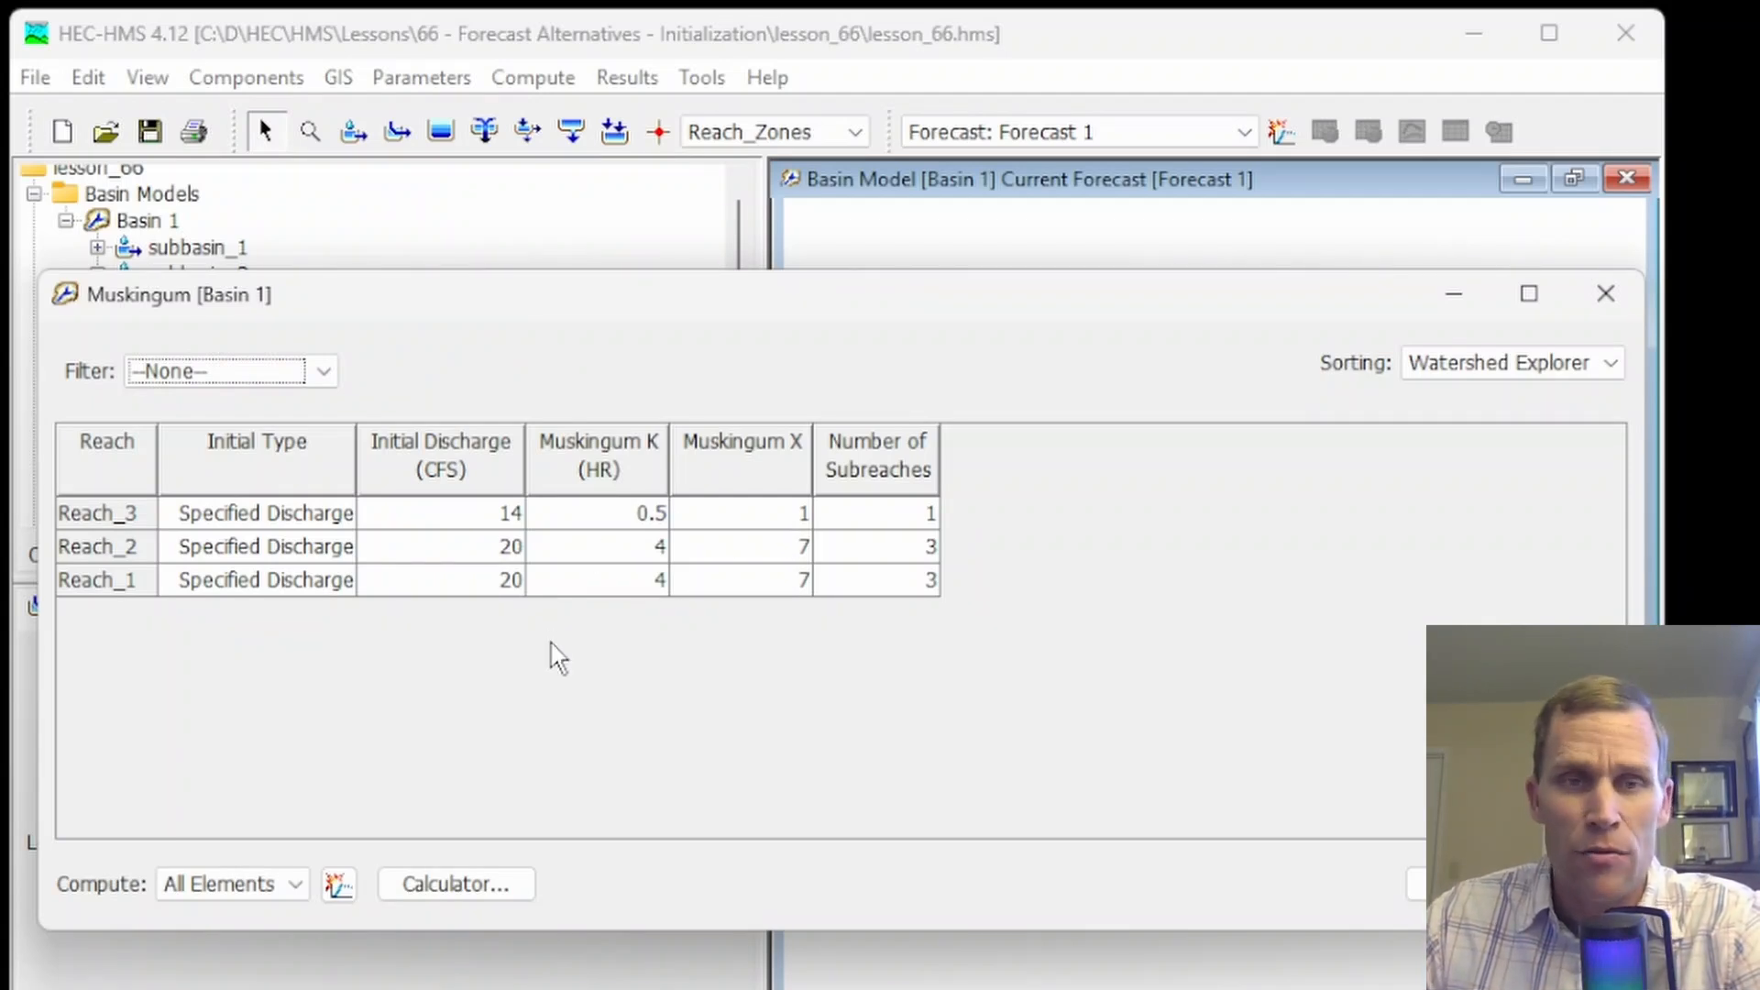
click(1639, 294)
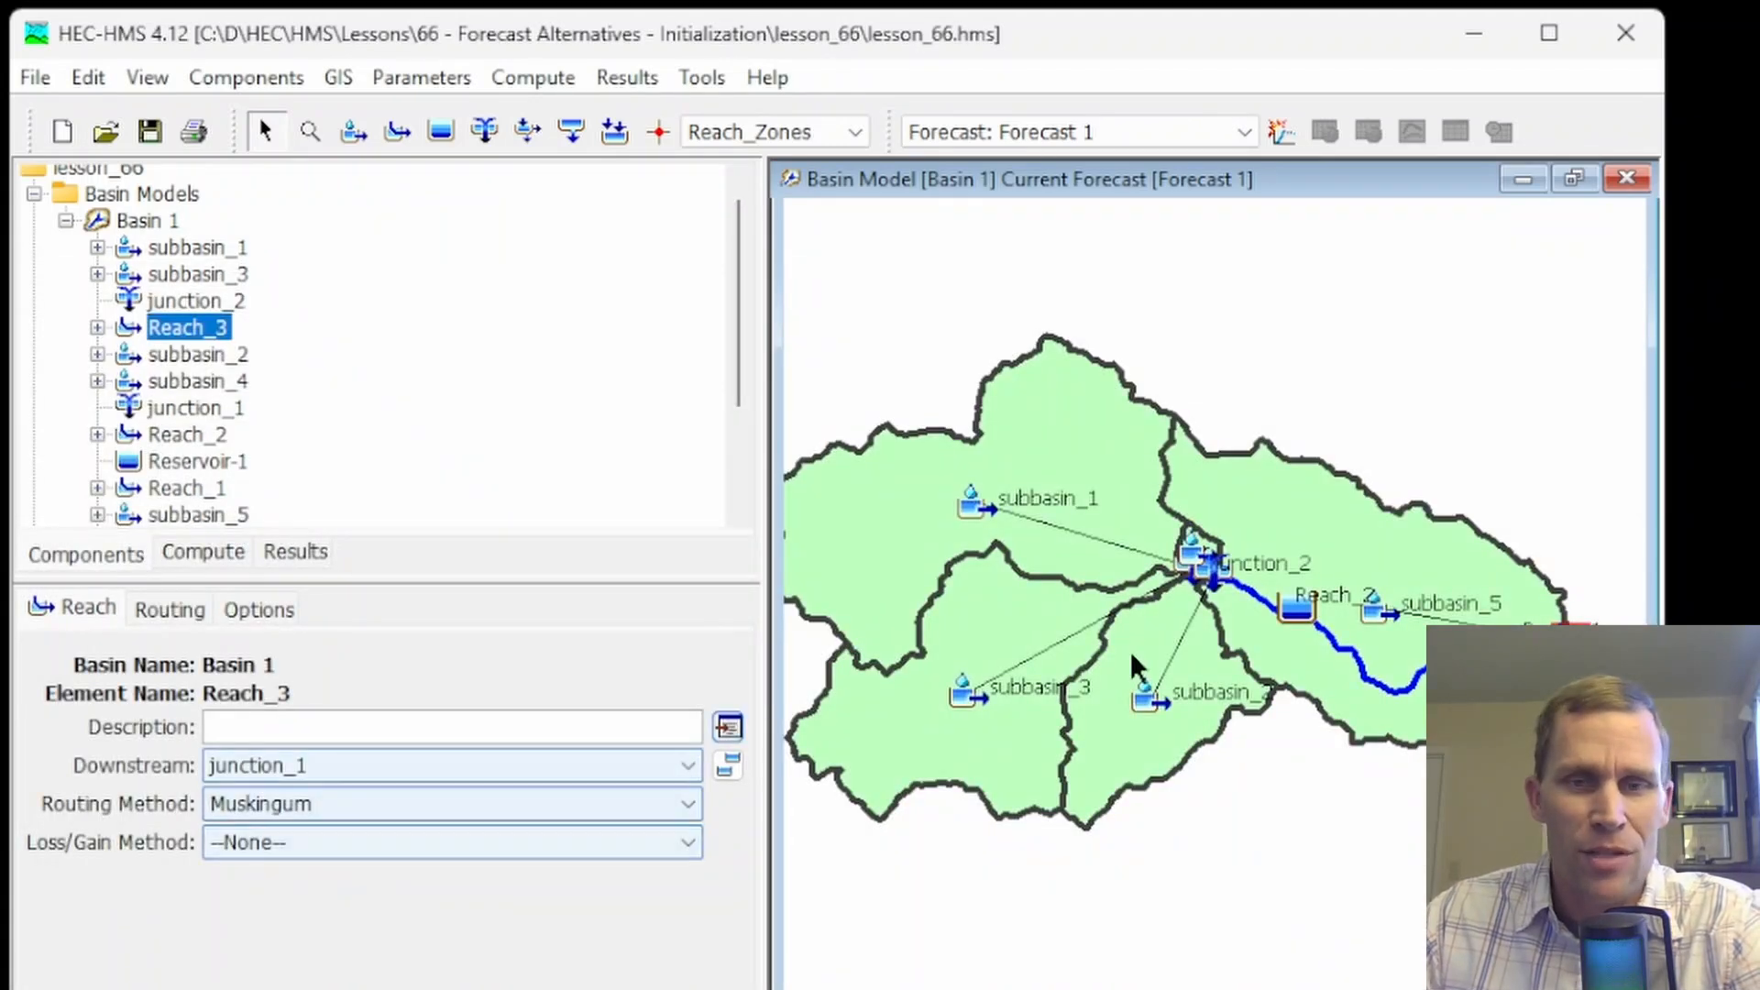
Open the Clark Unit Hydrograph transform parameter table for Forecast 1 and display the subbasins in Upper_Subbasin_Zone
click(545, 83)
mouse_move(645, 596)
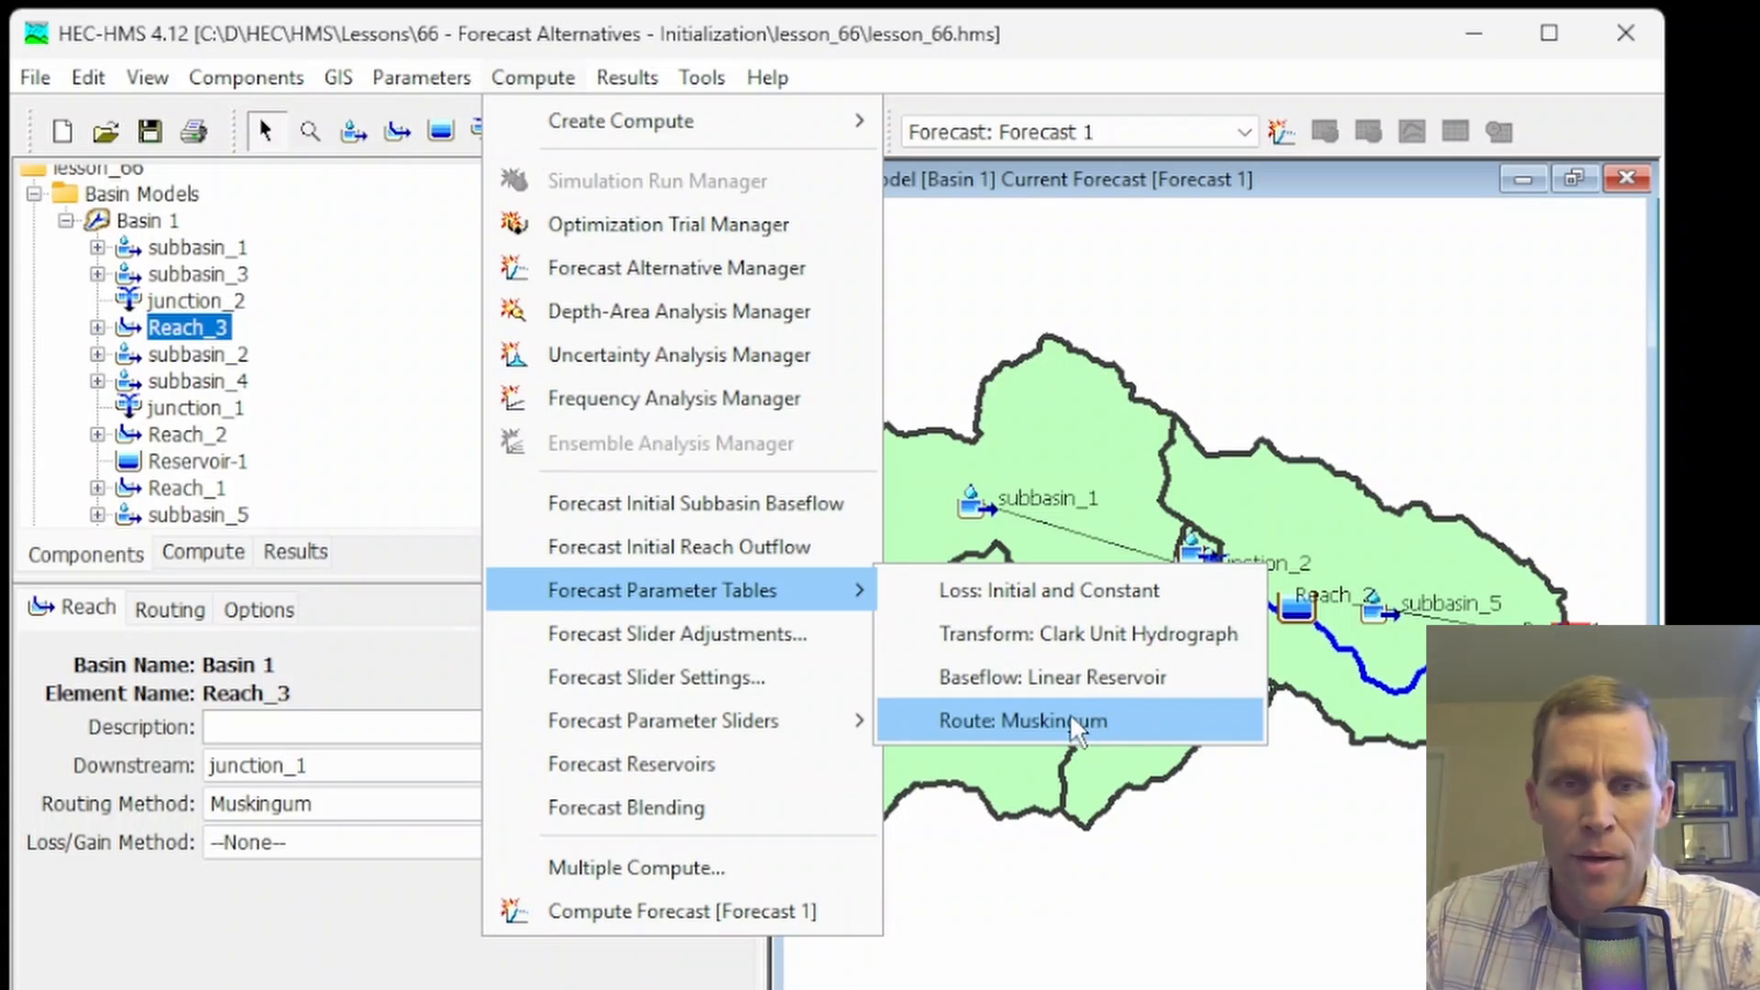
click(1074, 639)
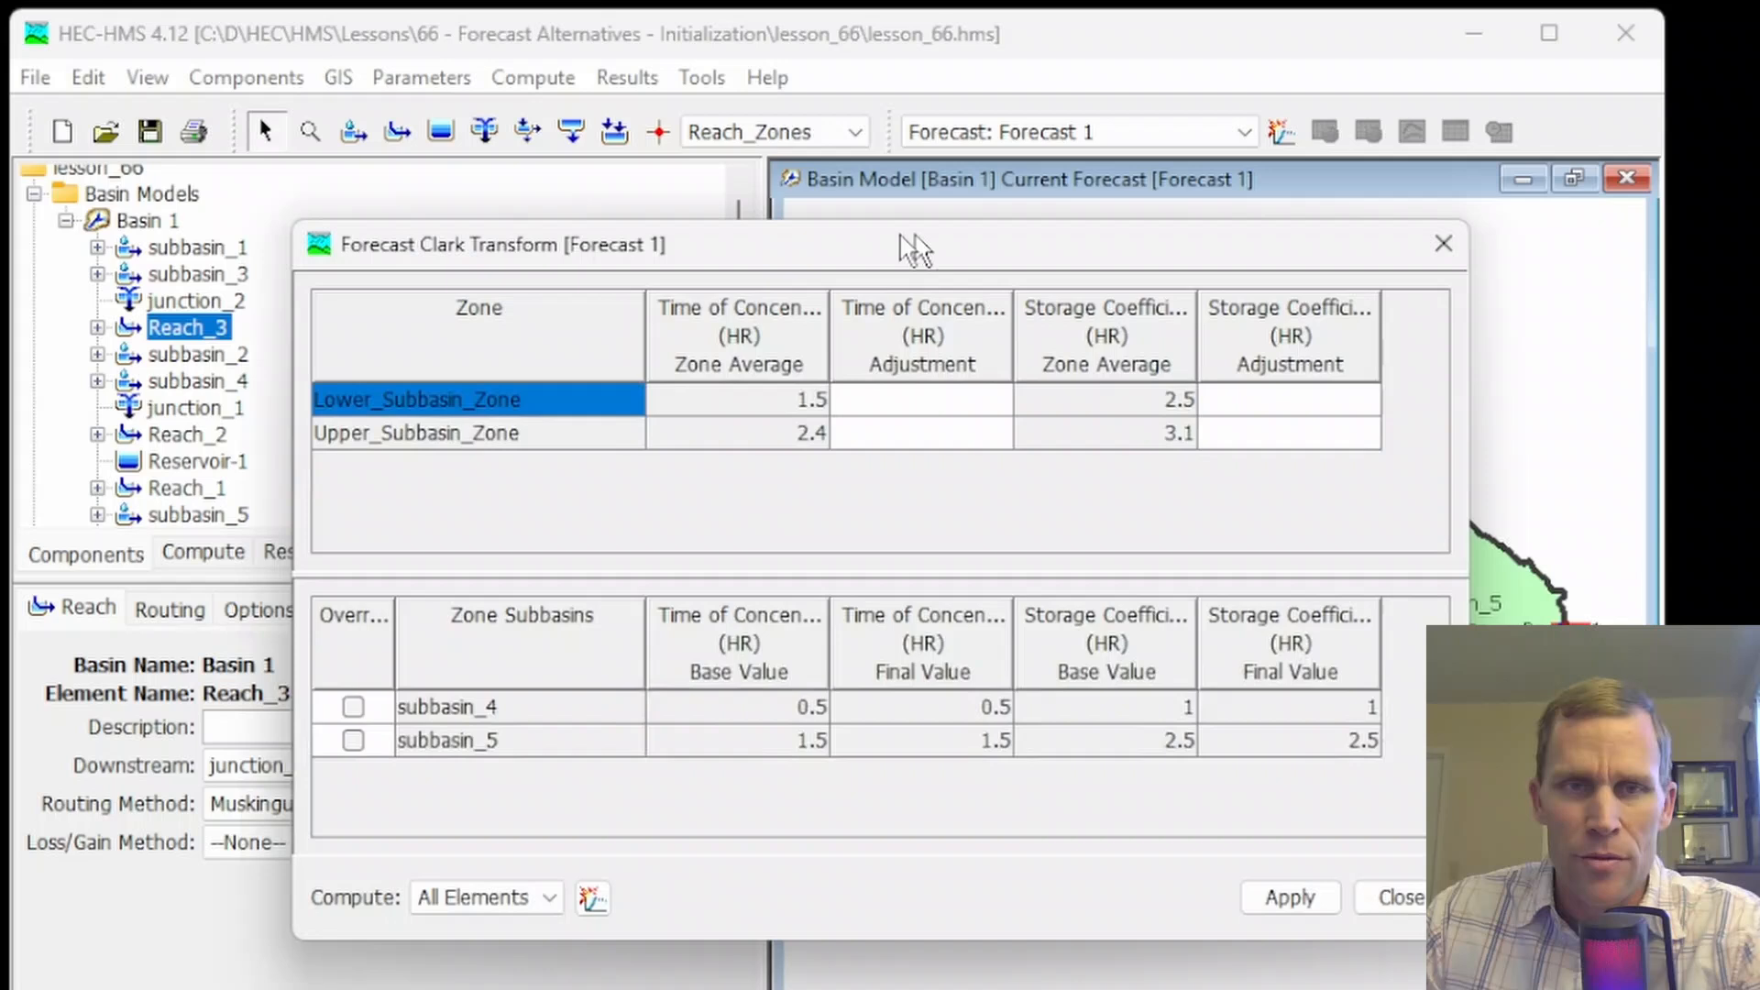
drag(914, 247, 786, 229)
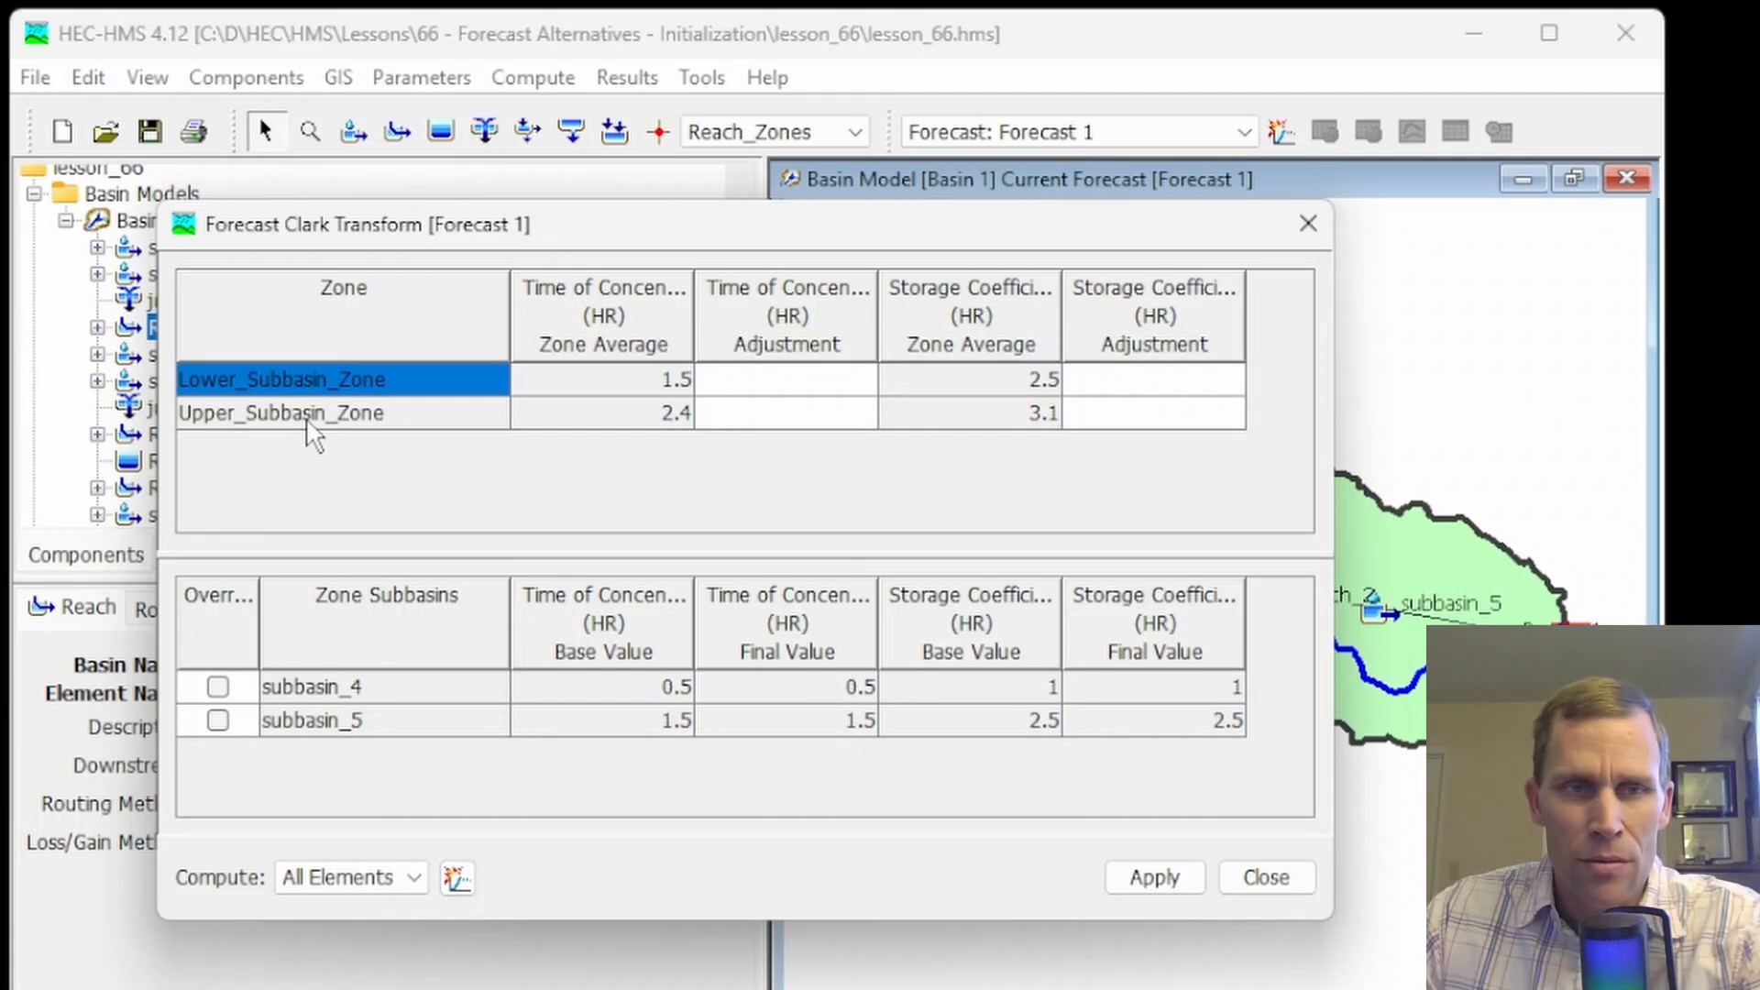
click(312, 423)
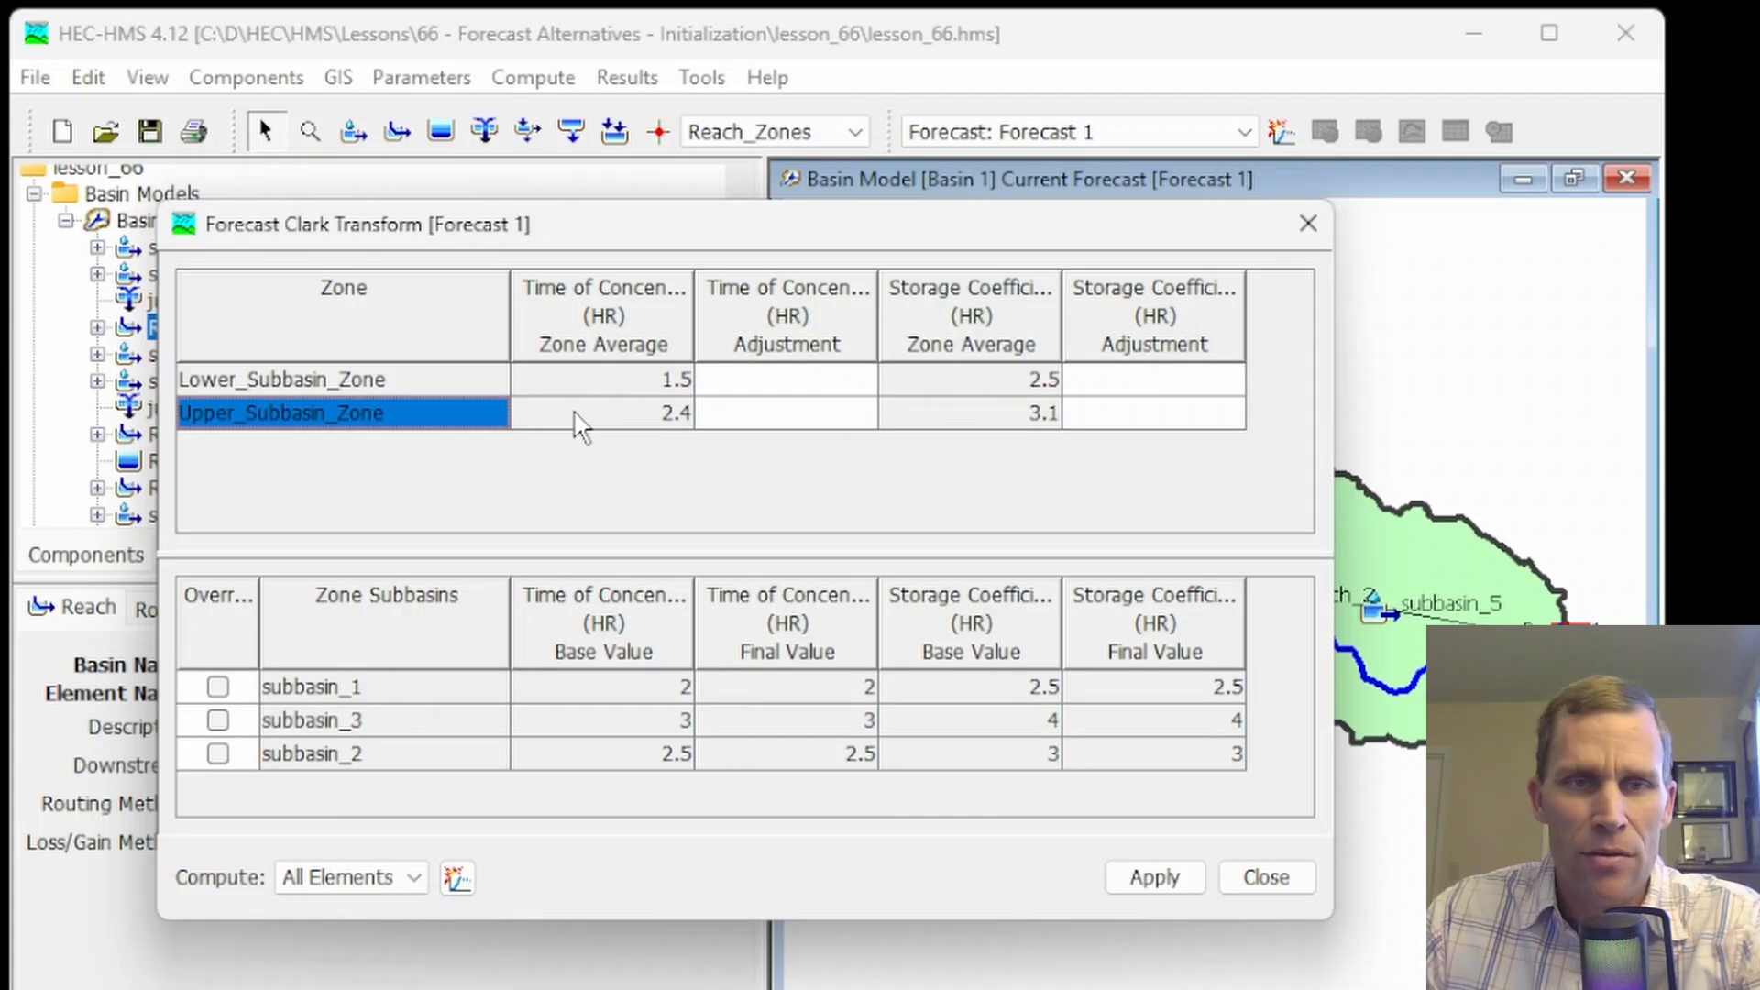
Compare the upper zone subbasins' time of concentration and storage coefficient base values with the zone averages, and view both zones' subbasins
click(625, 694)
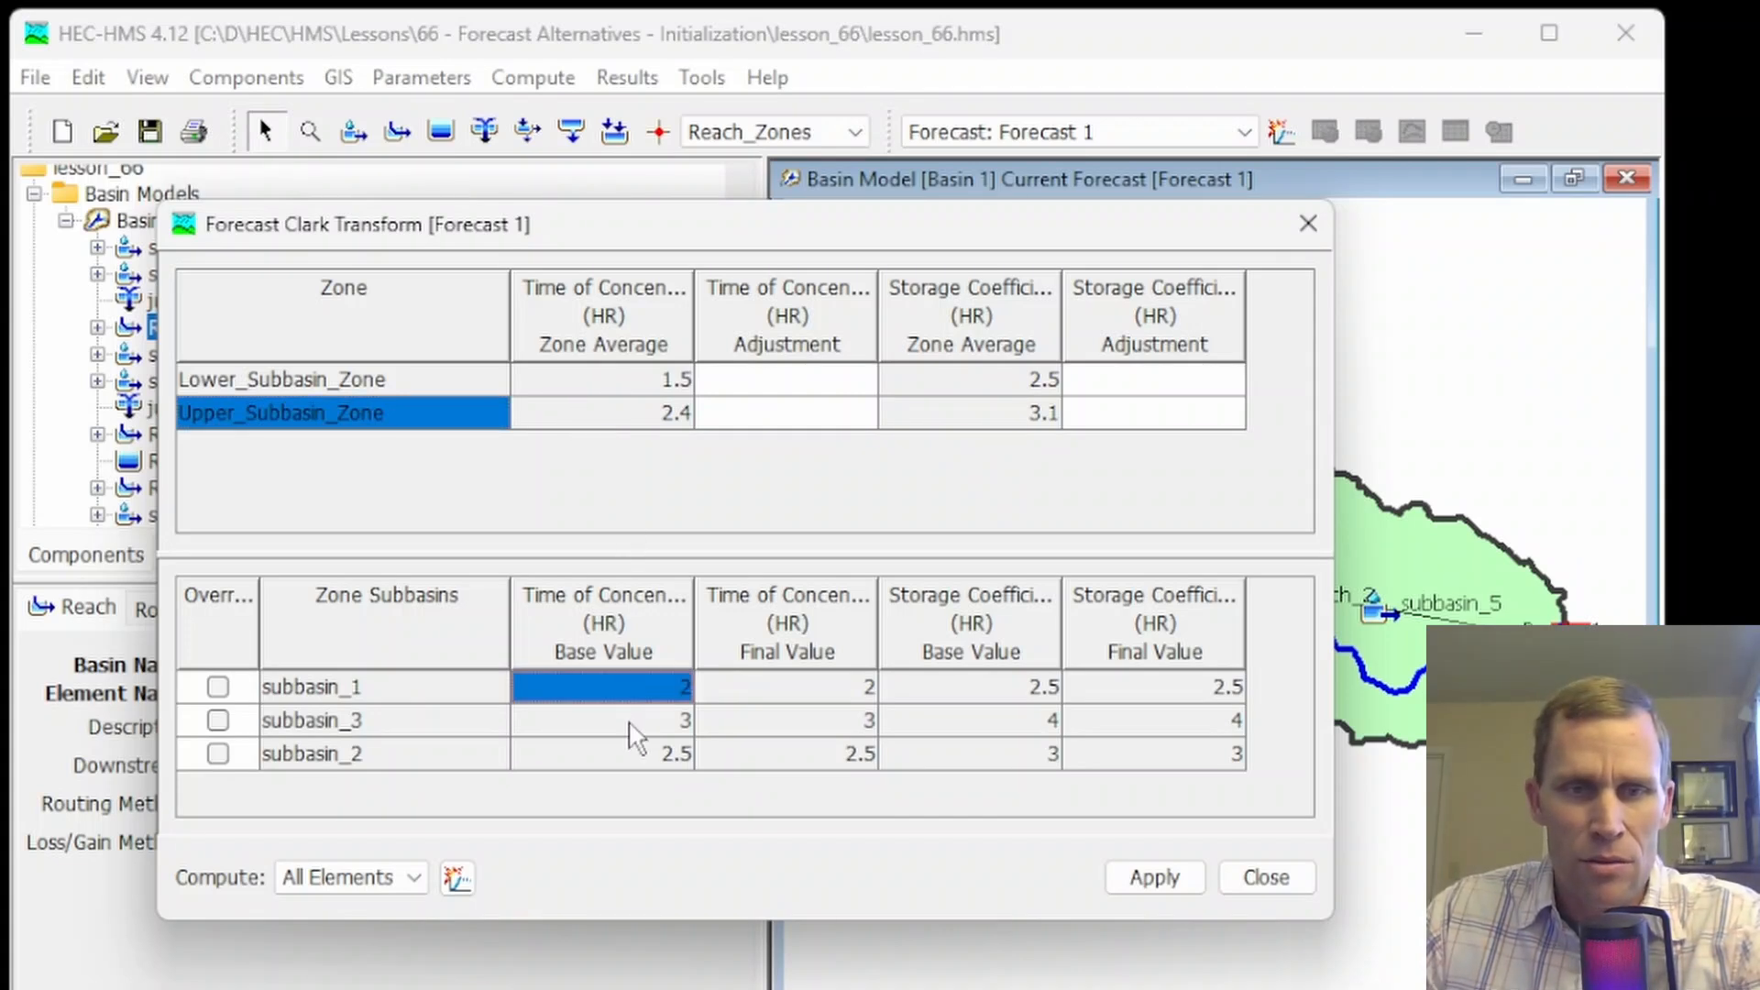
click(636, 726)
click(647, 757)
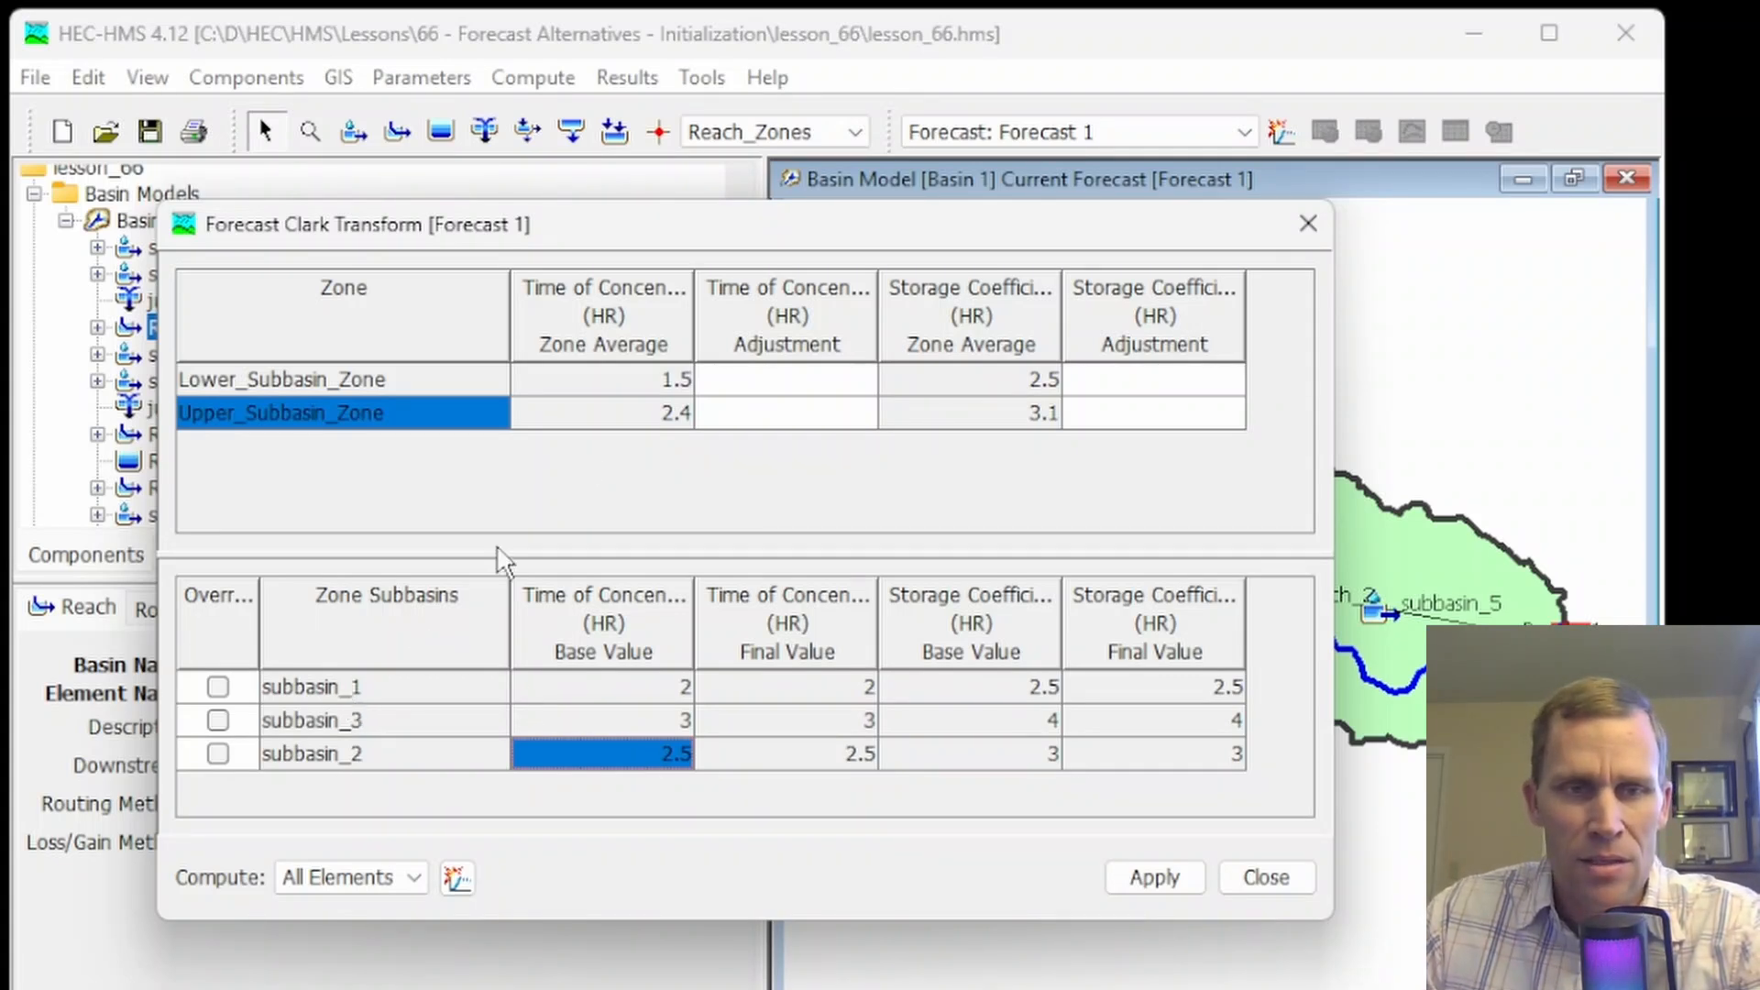
click(648, 421)
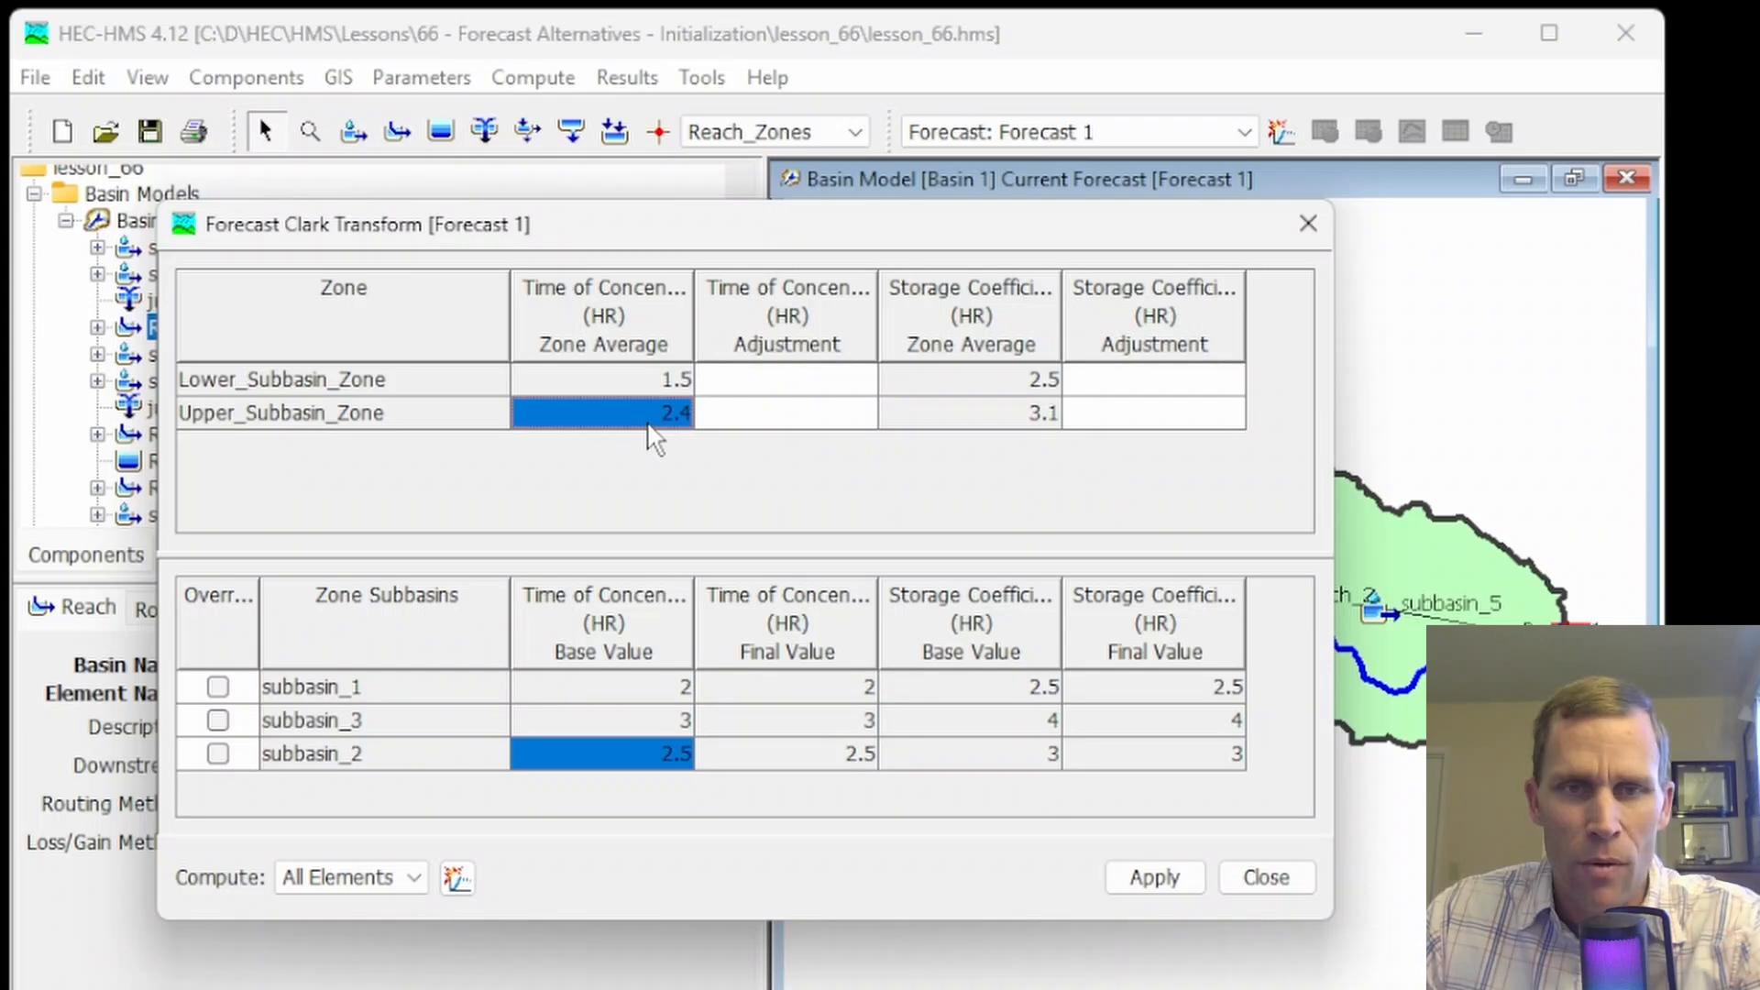
click(1000, 694)
click(1002, 720)
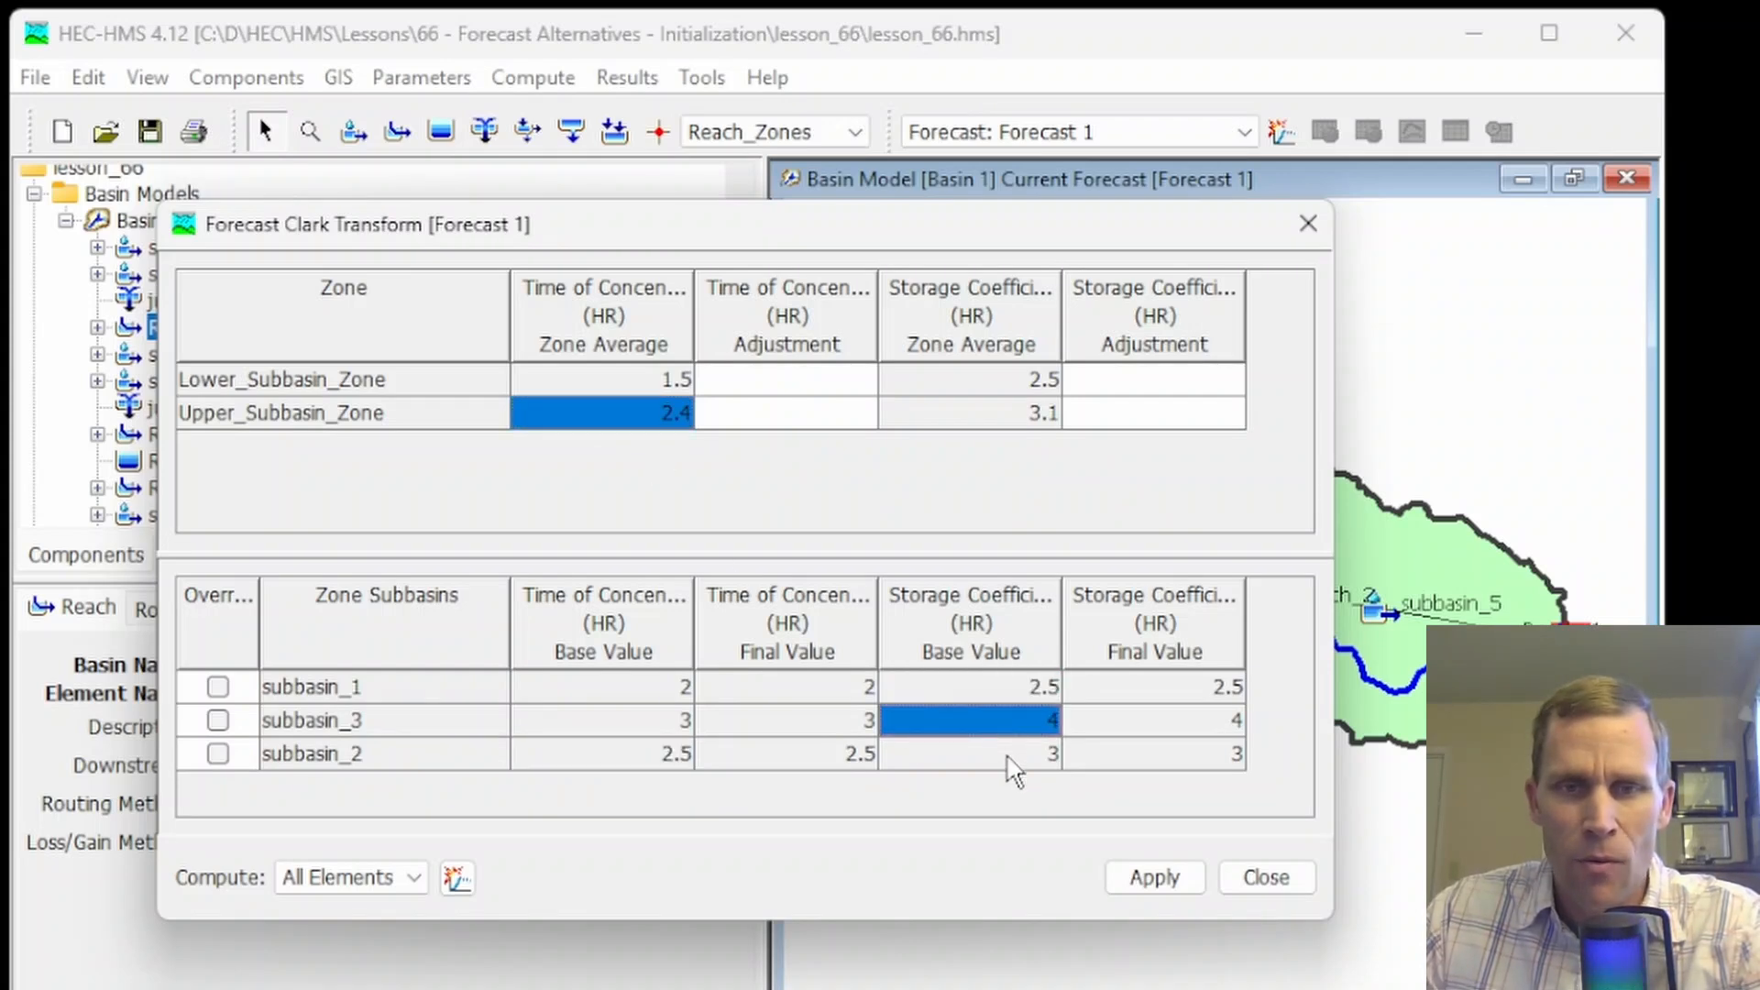
click(1007, 757)
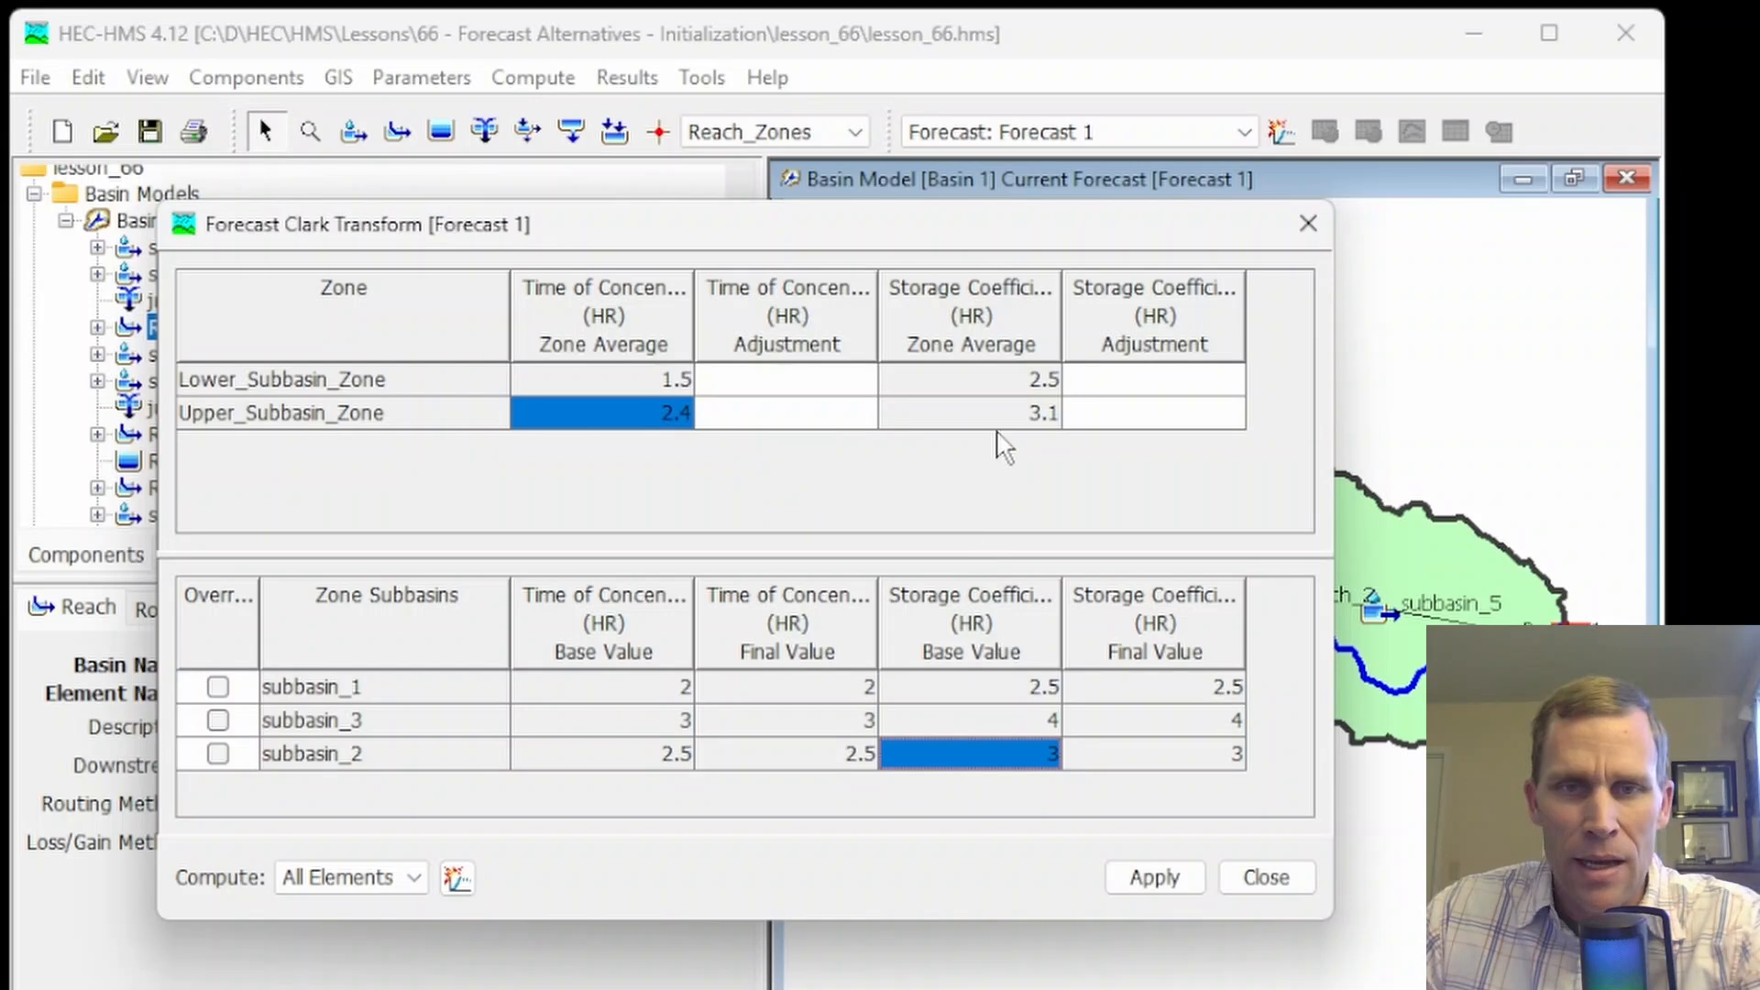
click(1008, 420)
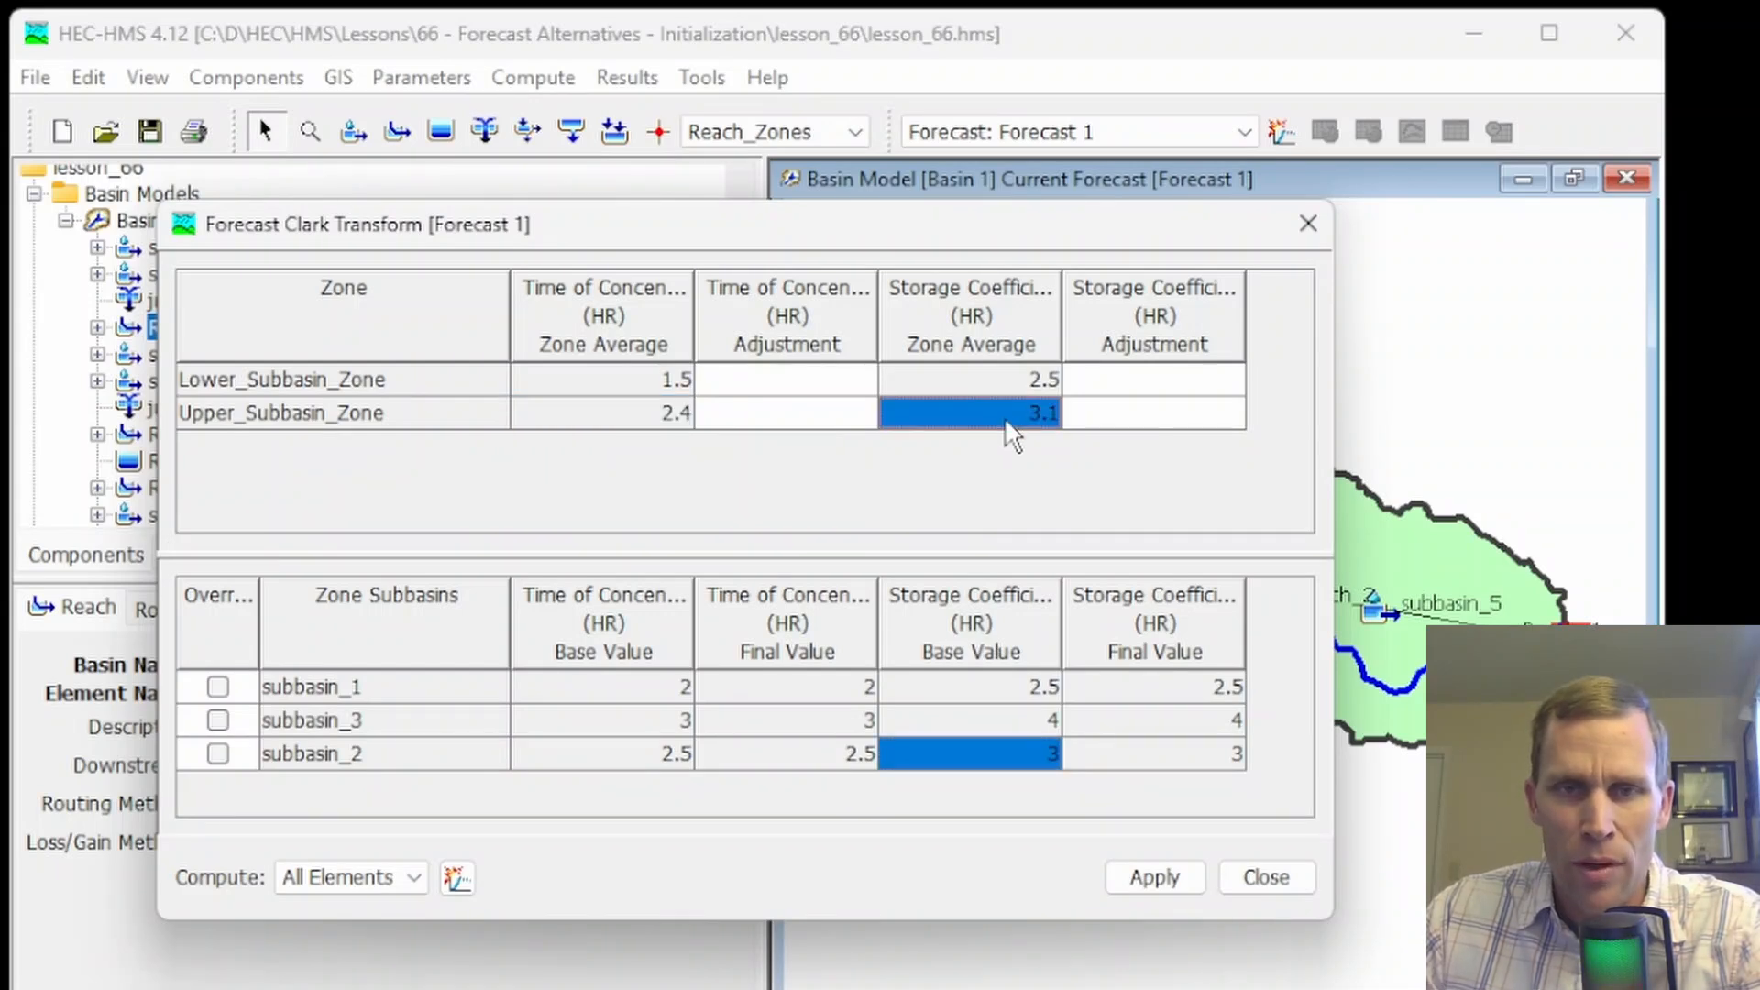
click(314, 381)
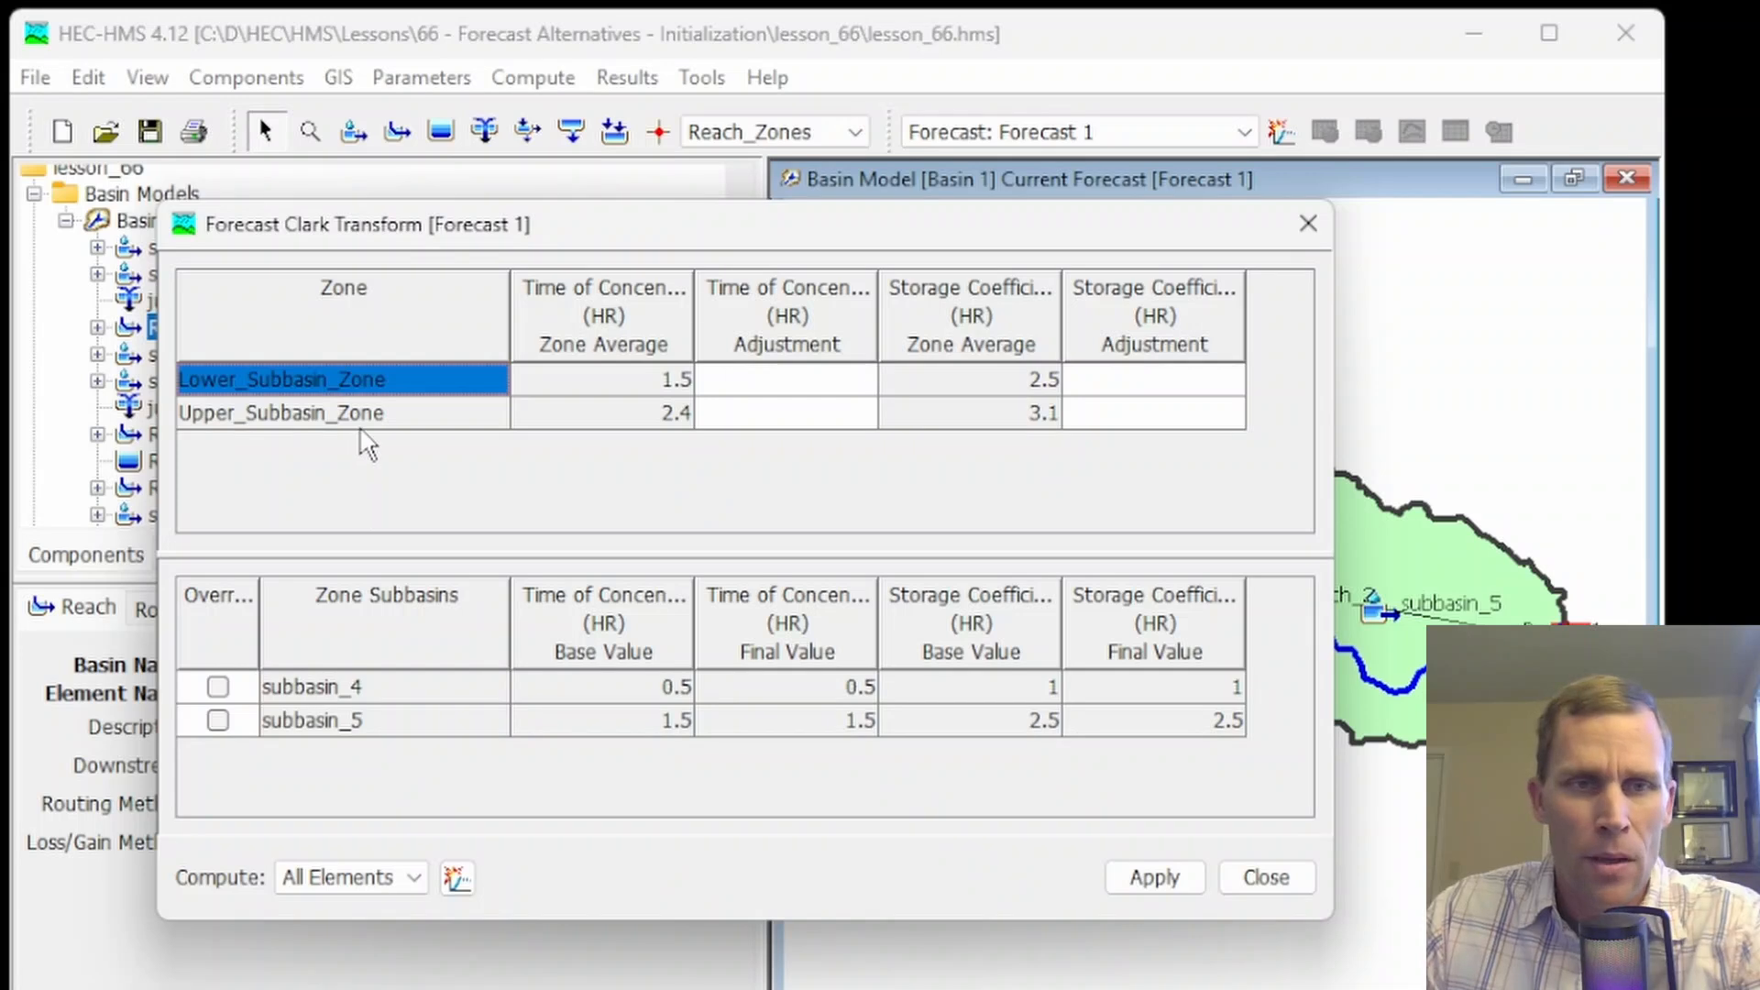
click(275, 417)
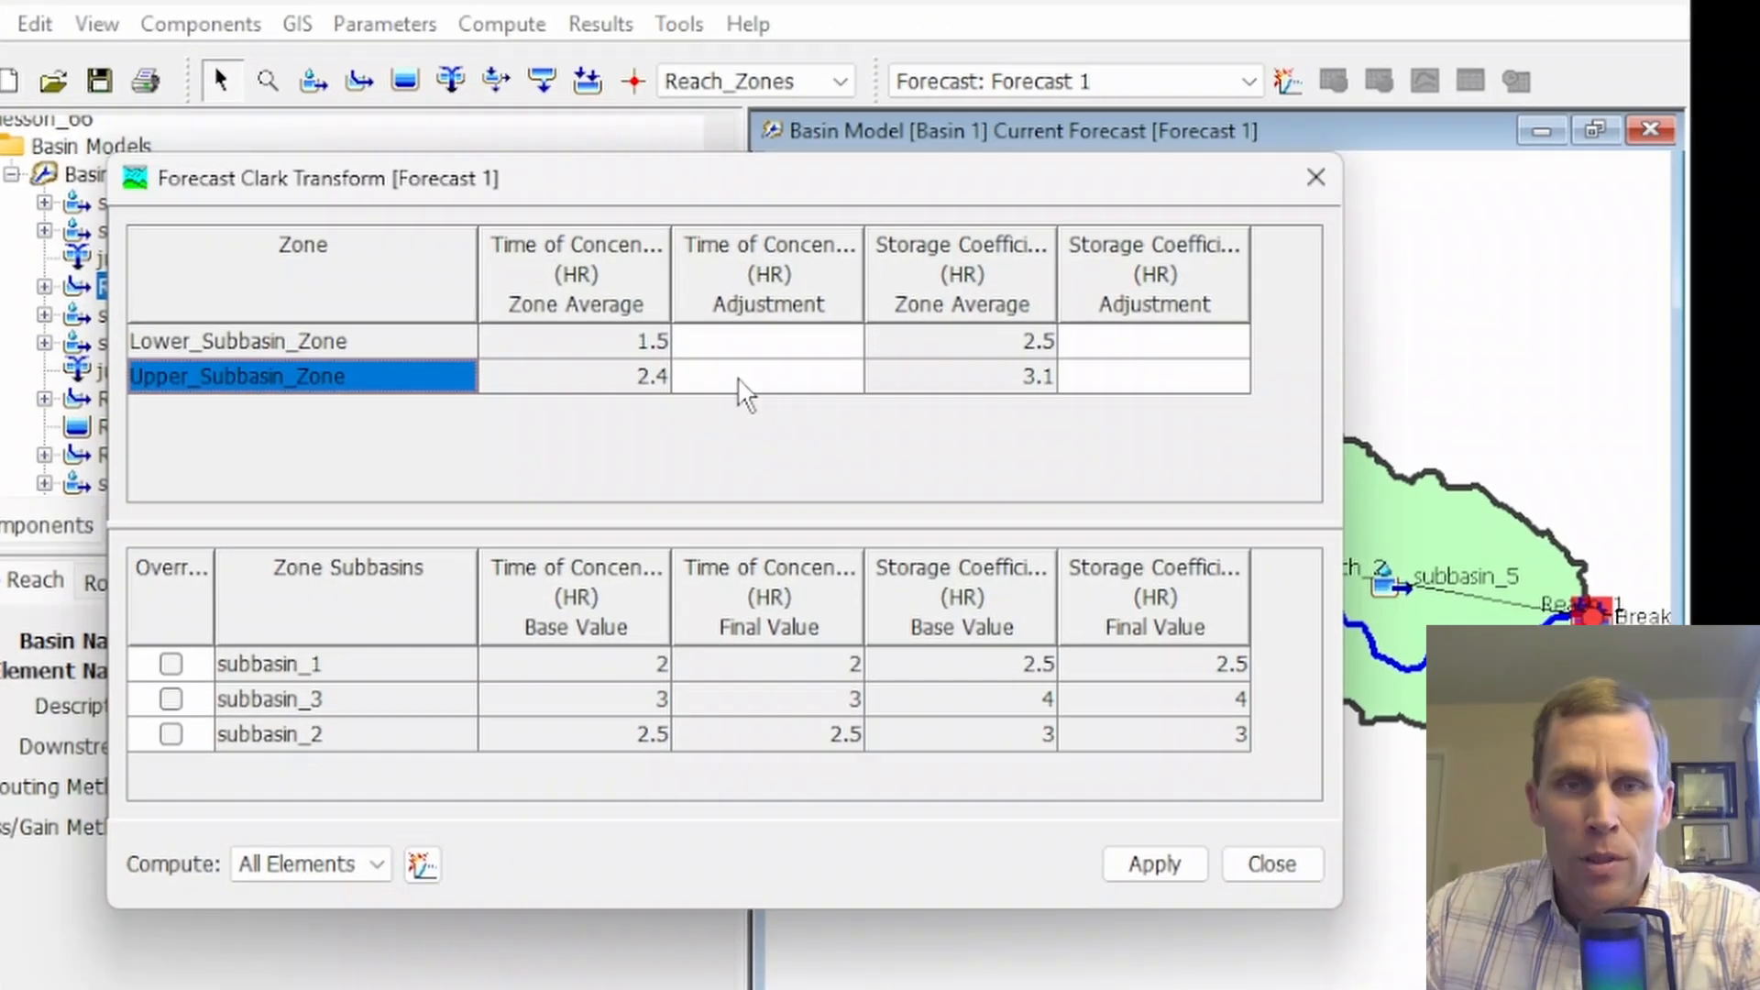
Apply a +0.2 hour time of concentration adjustment to Upper_Subbasin_Zone
click(741, 377)
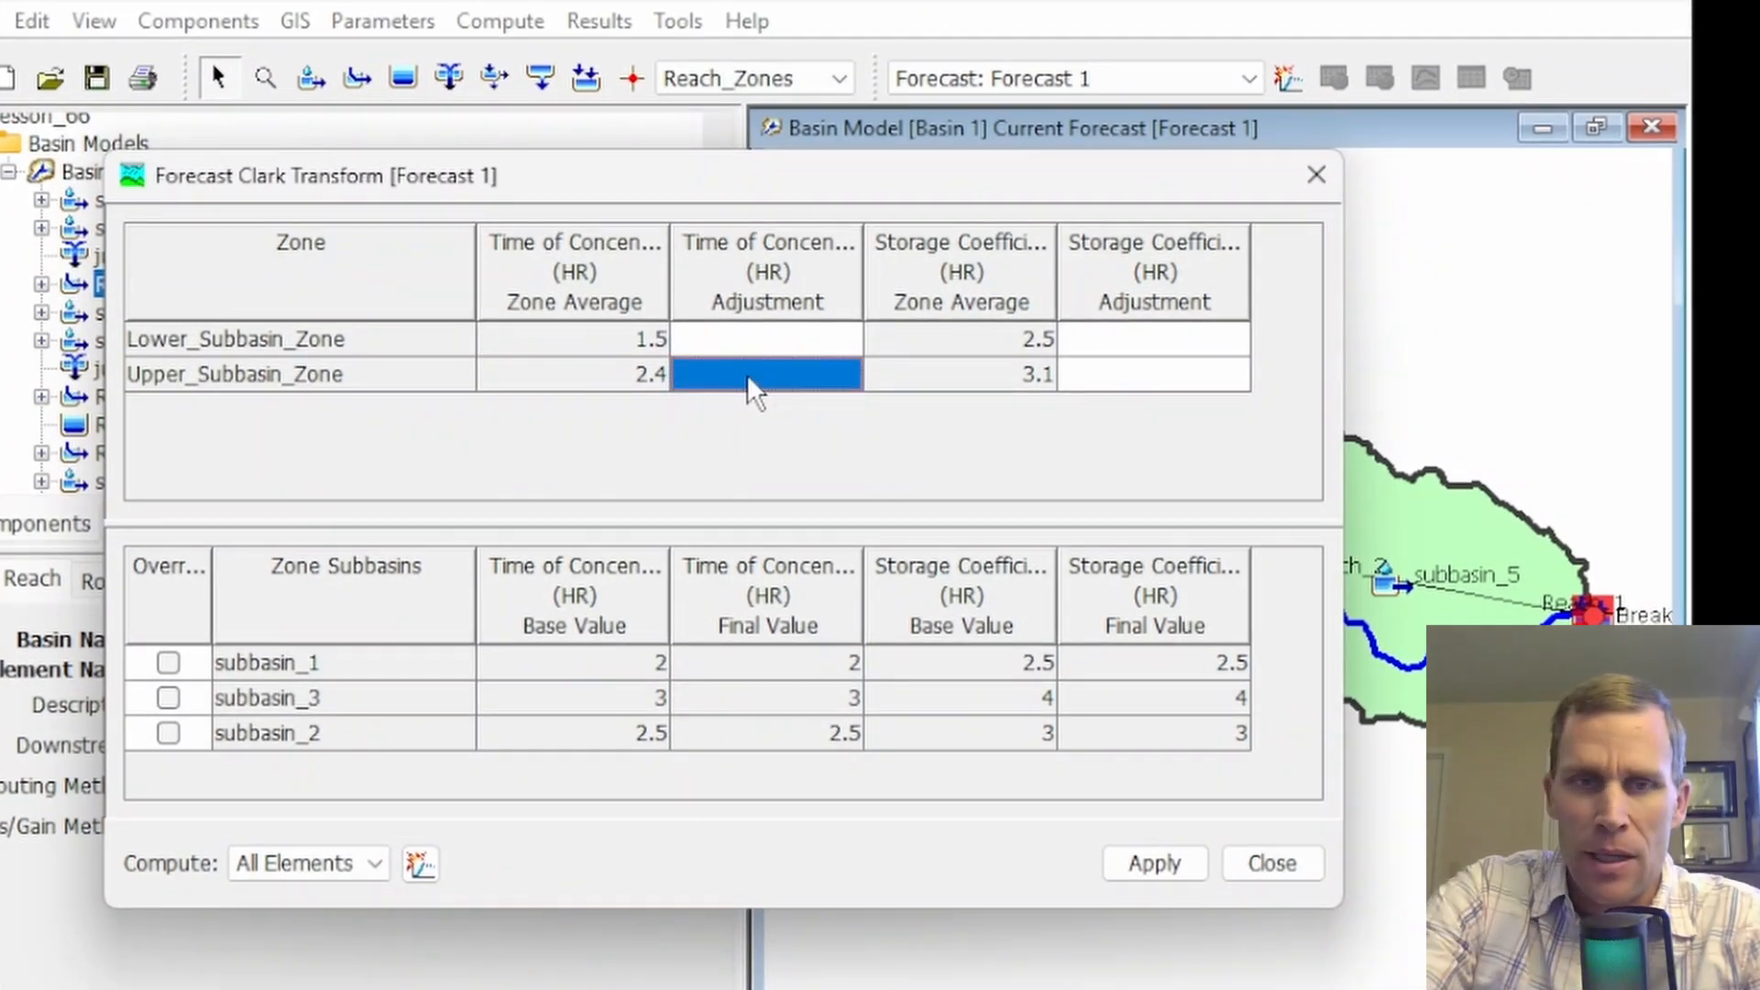
text(+0.2)
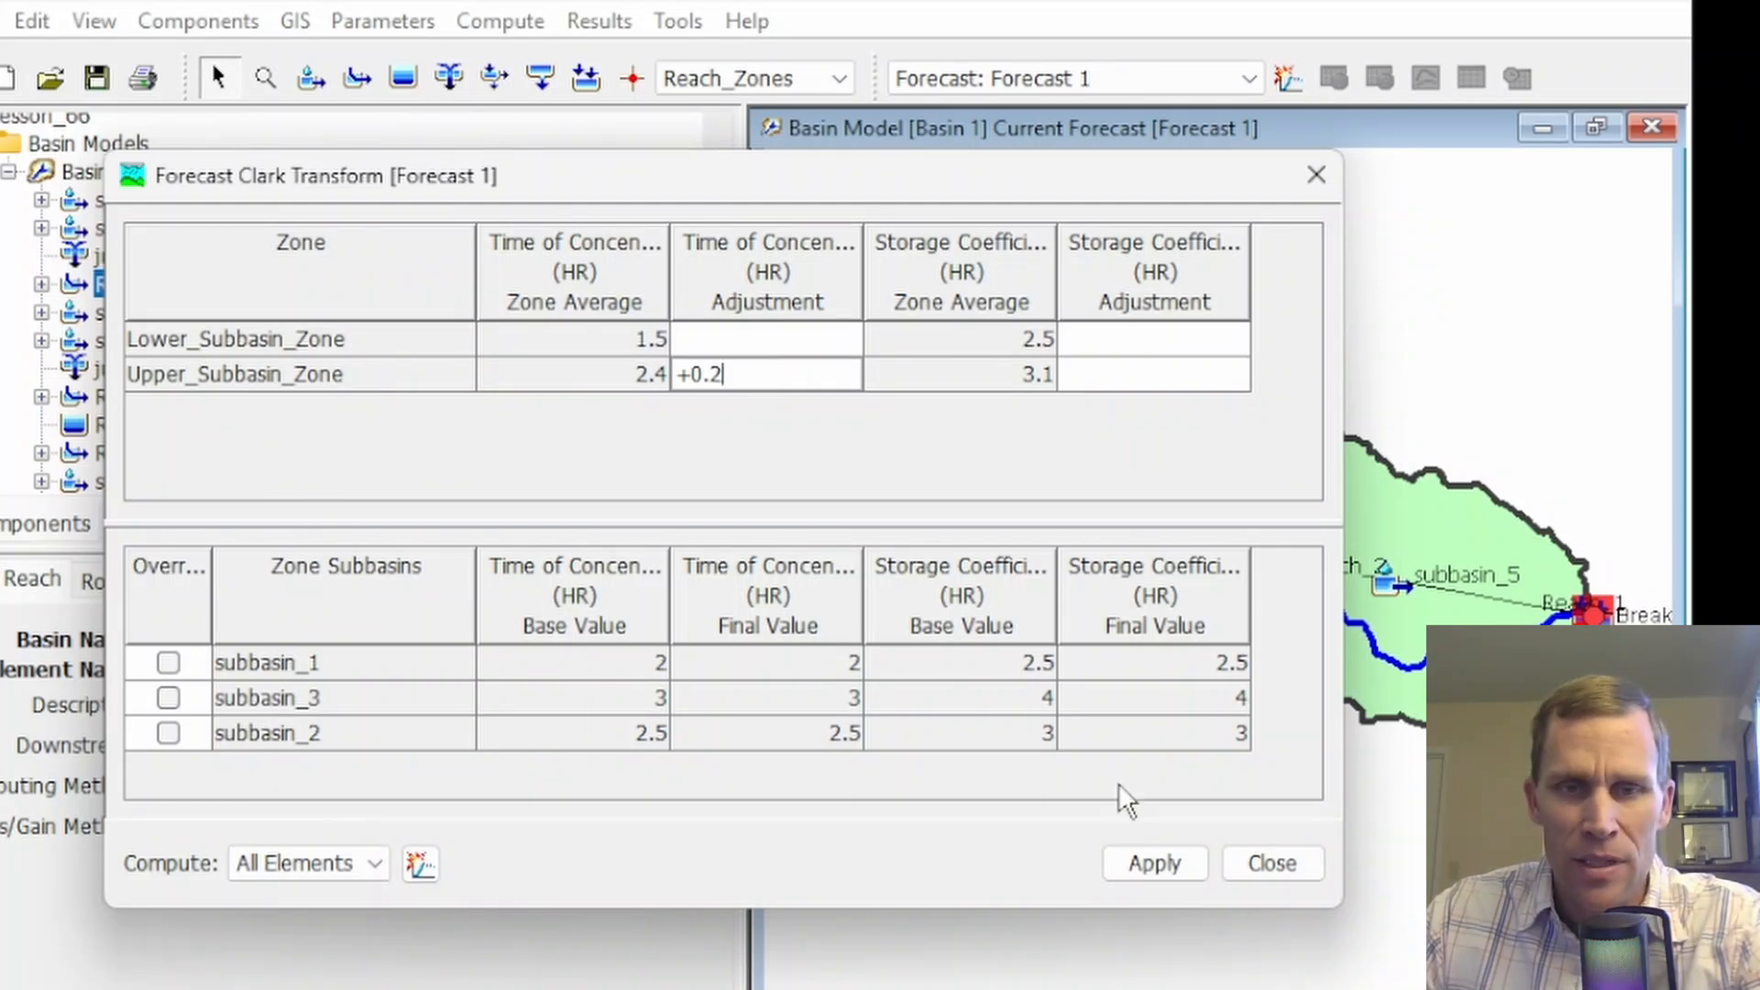
click(1151, 862)
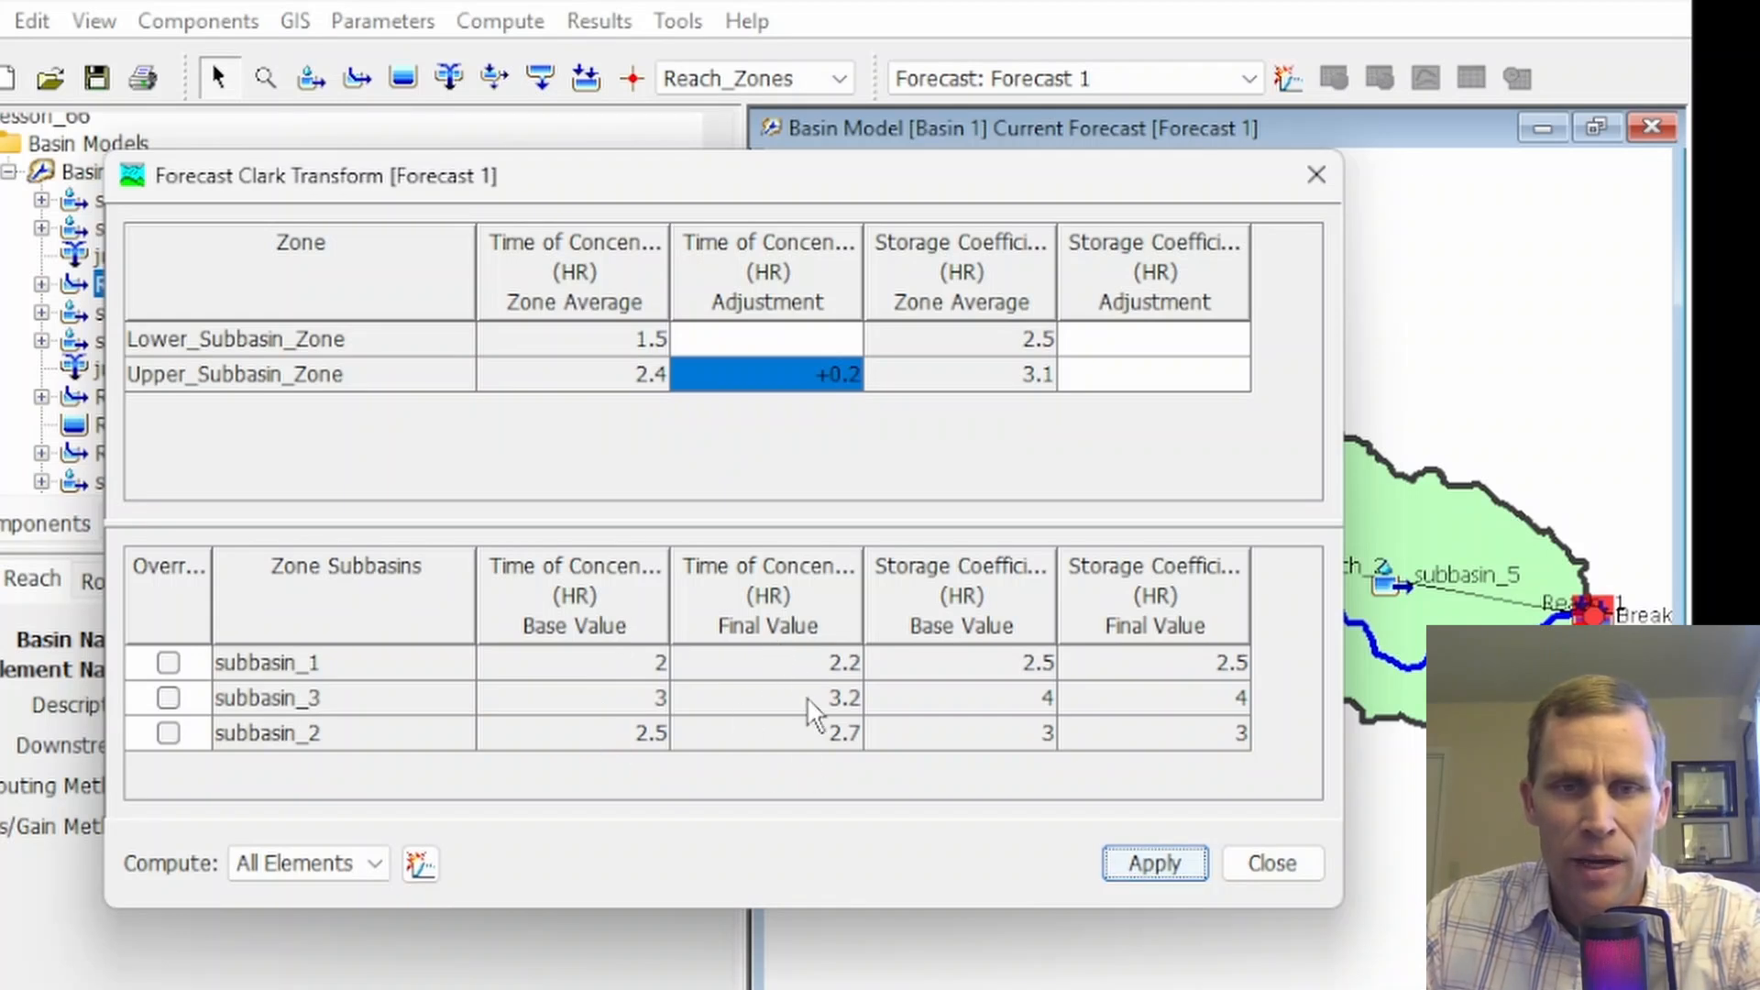
Change Upper_Subbasin_Zone's time of concentration adjustment to the multiplier *1.1 and apply it
double_click(805, 374)
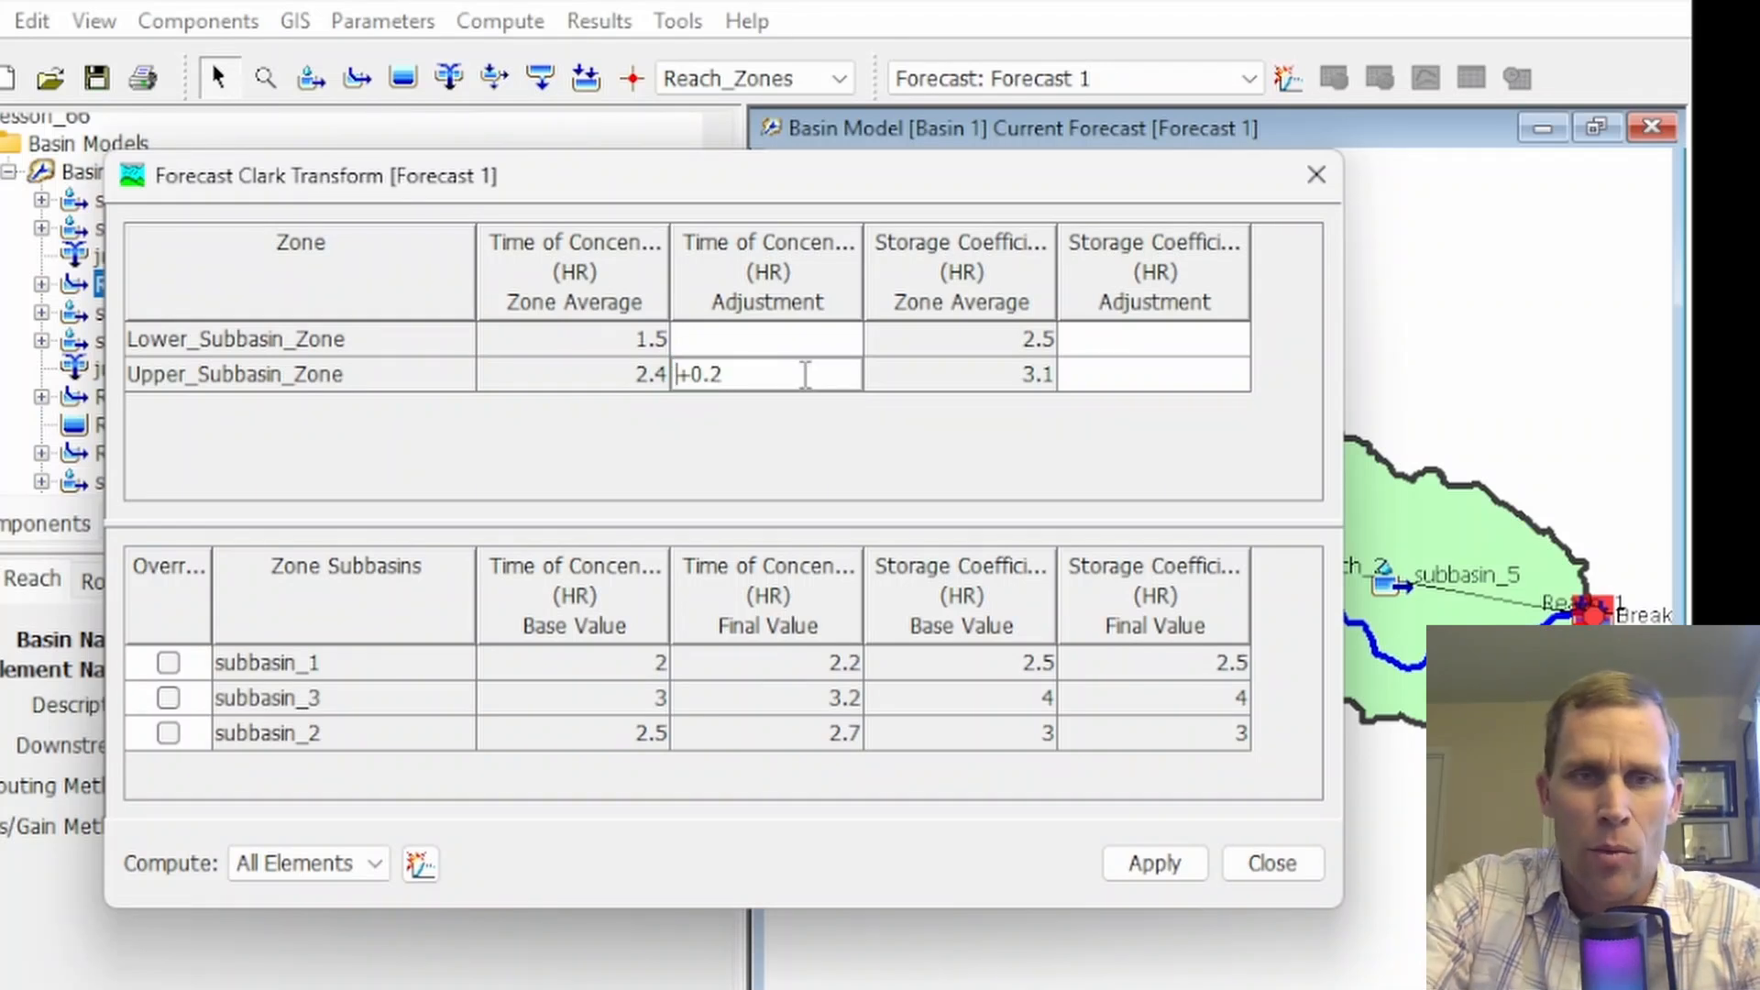
text(*1.1)
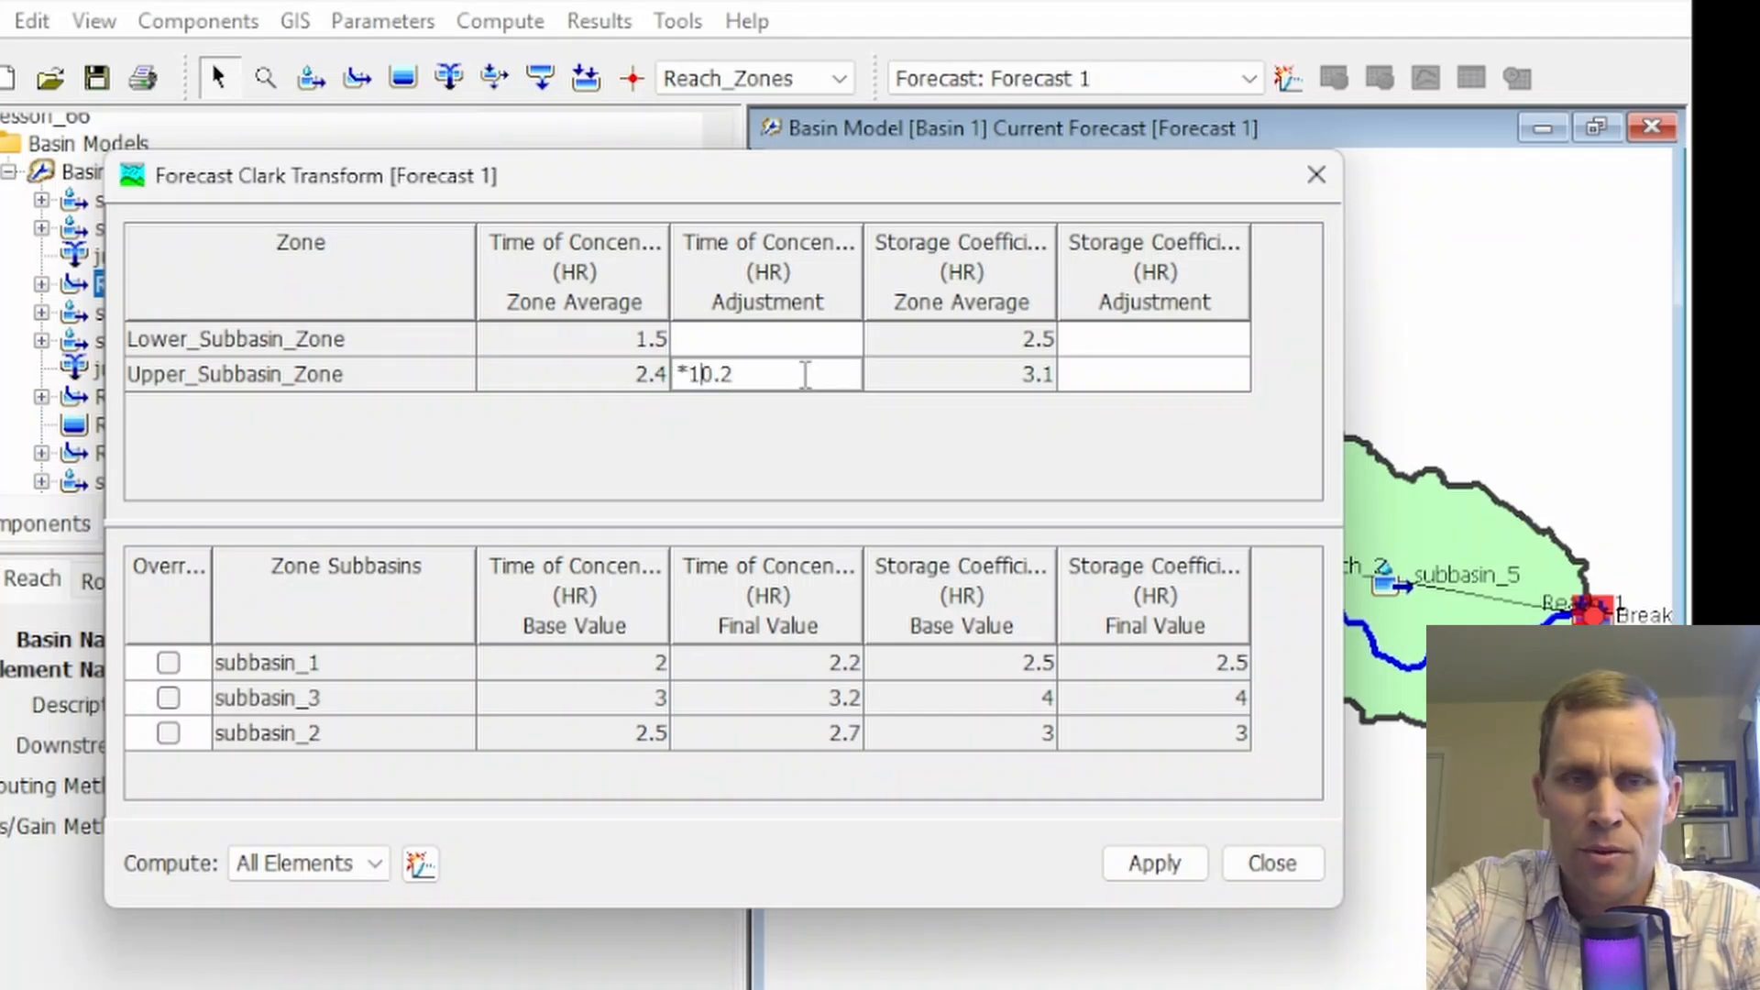
key(Return)
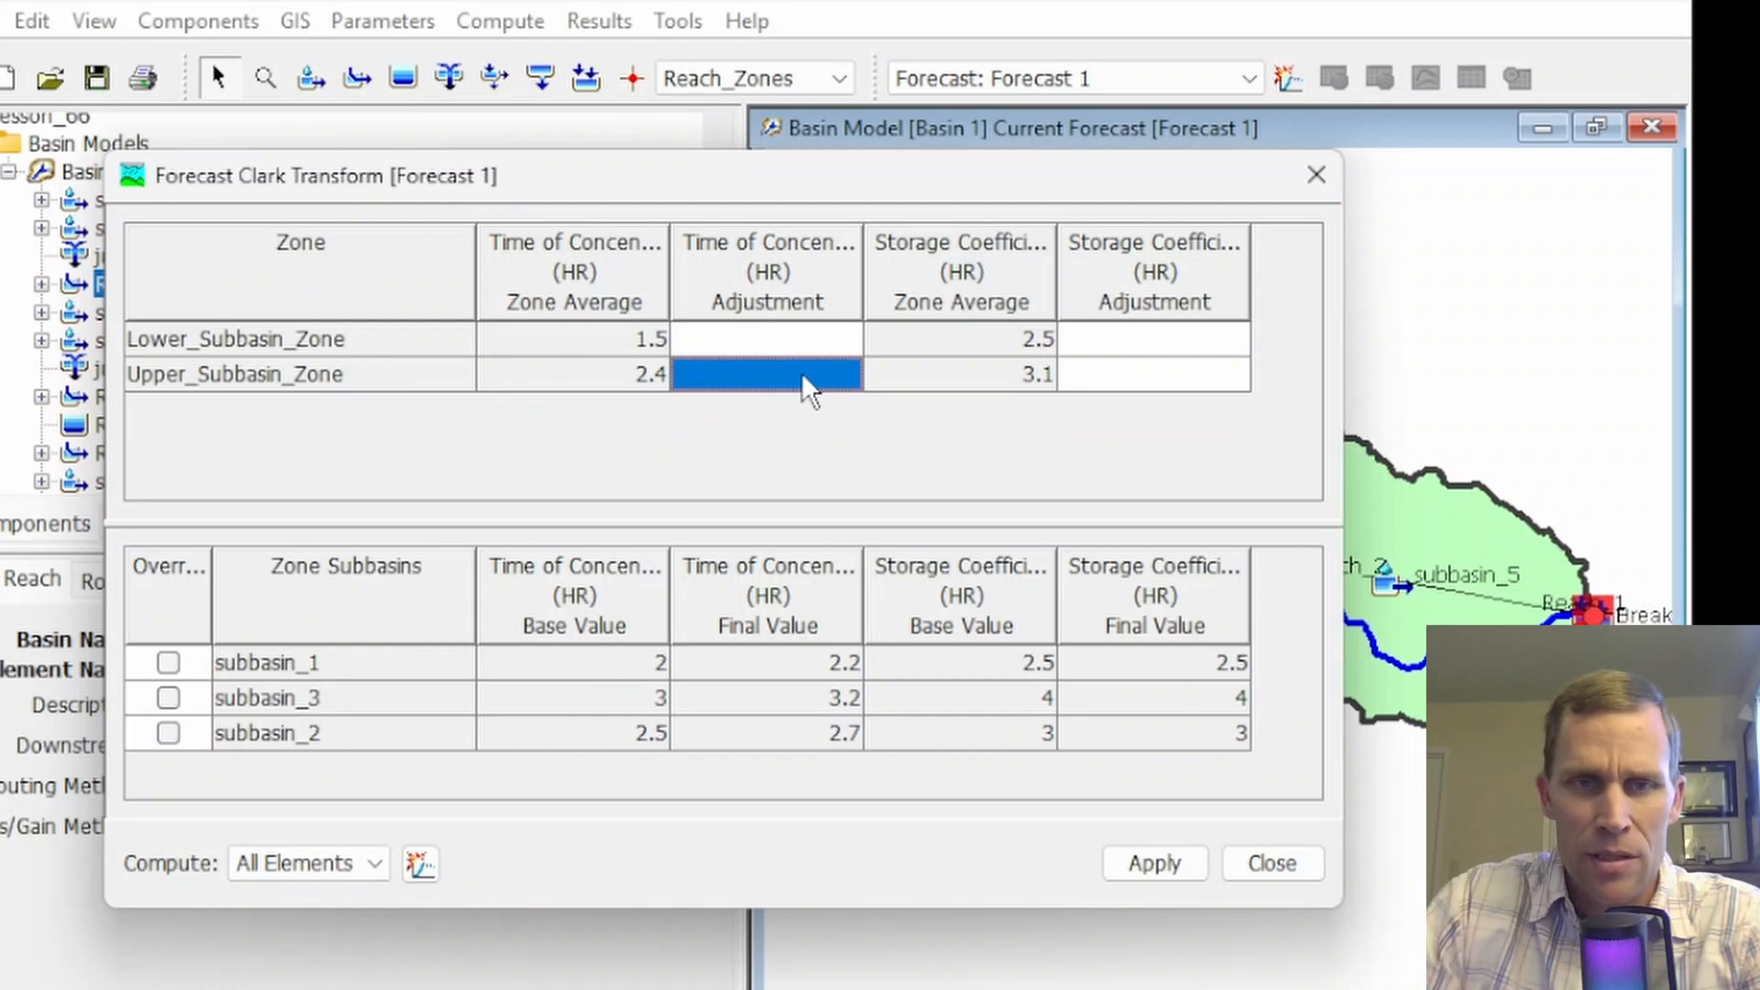
double_click(803, 373)
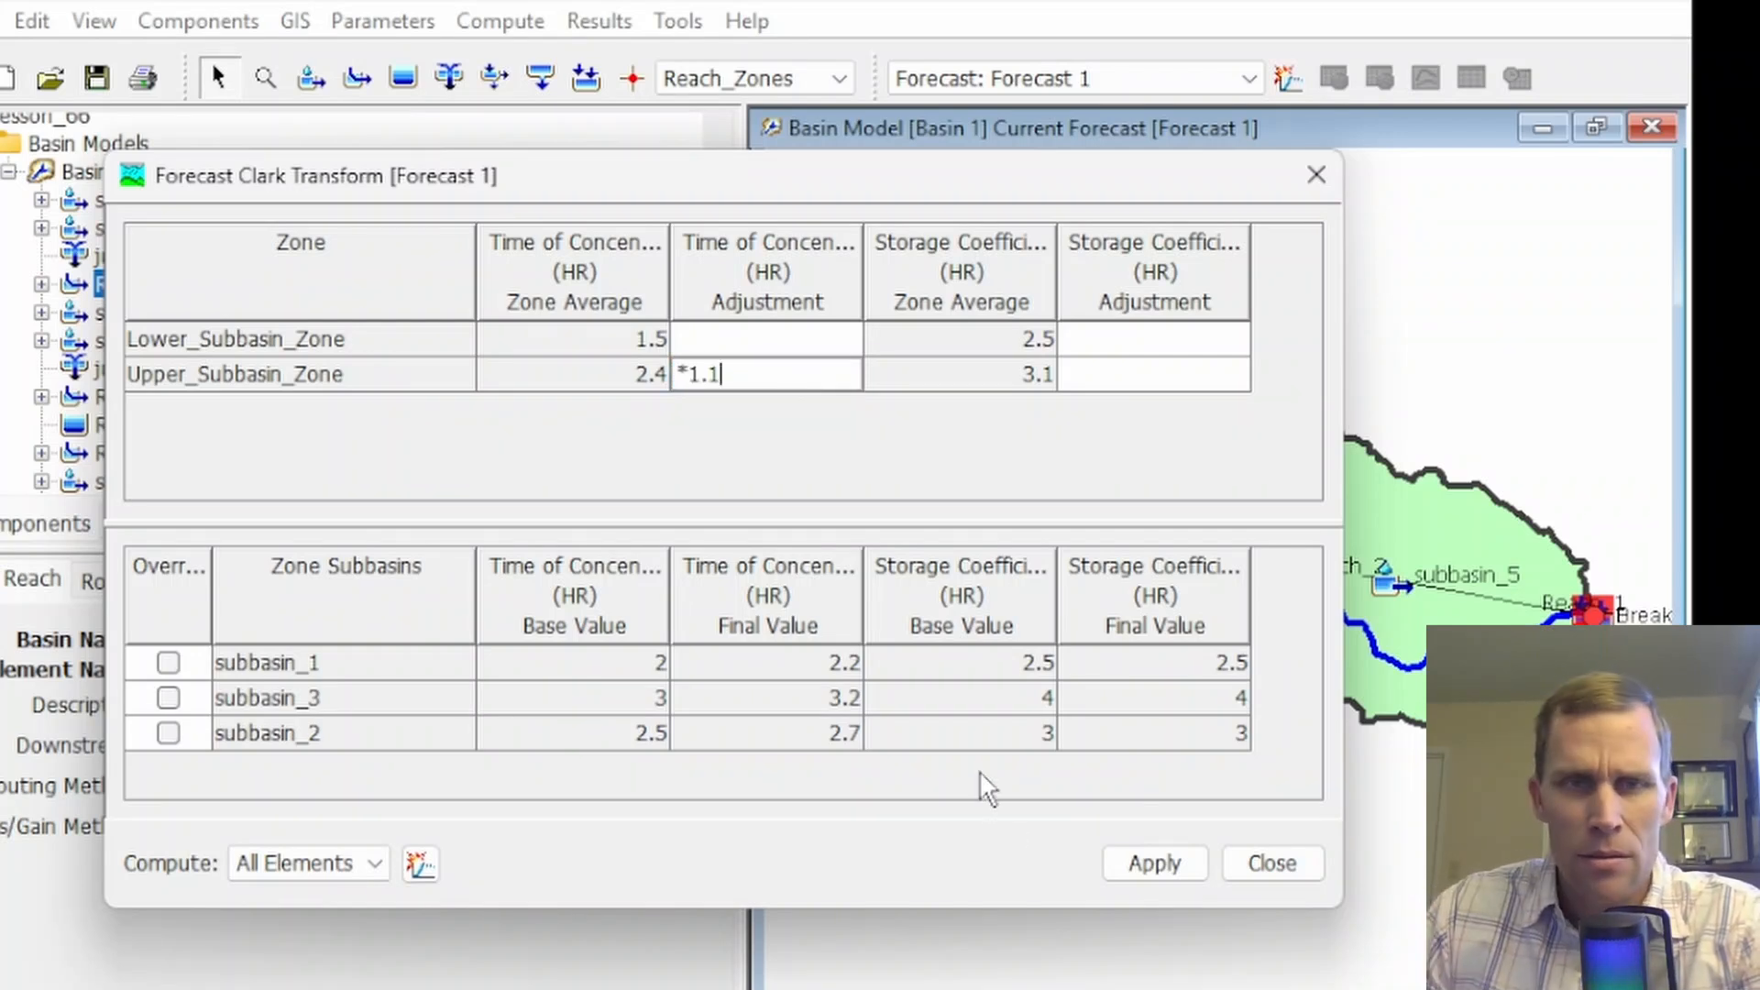
click(1152, 857)
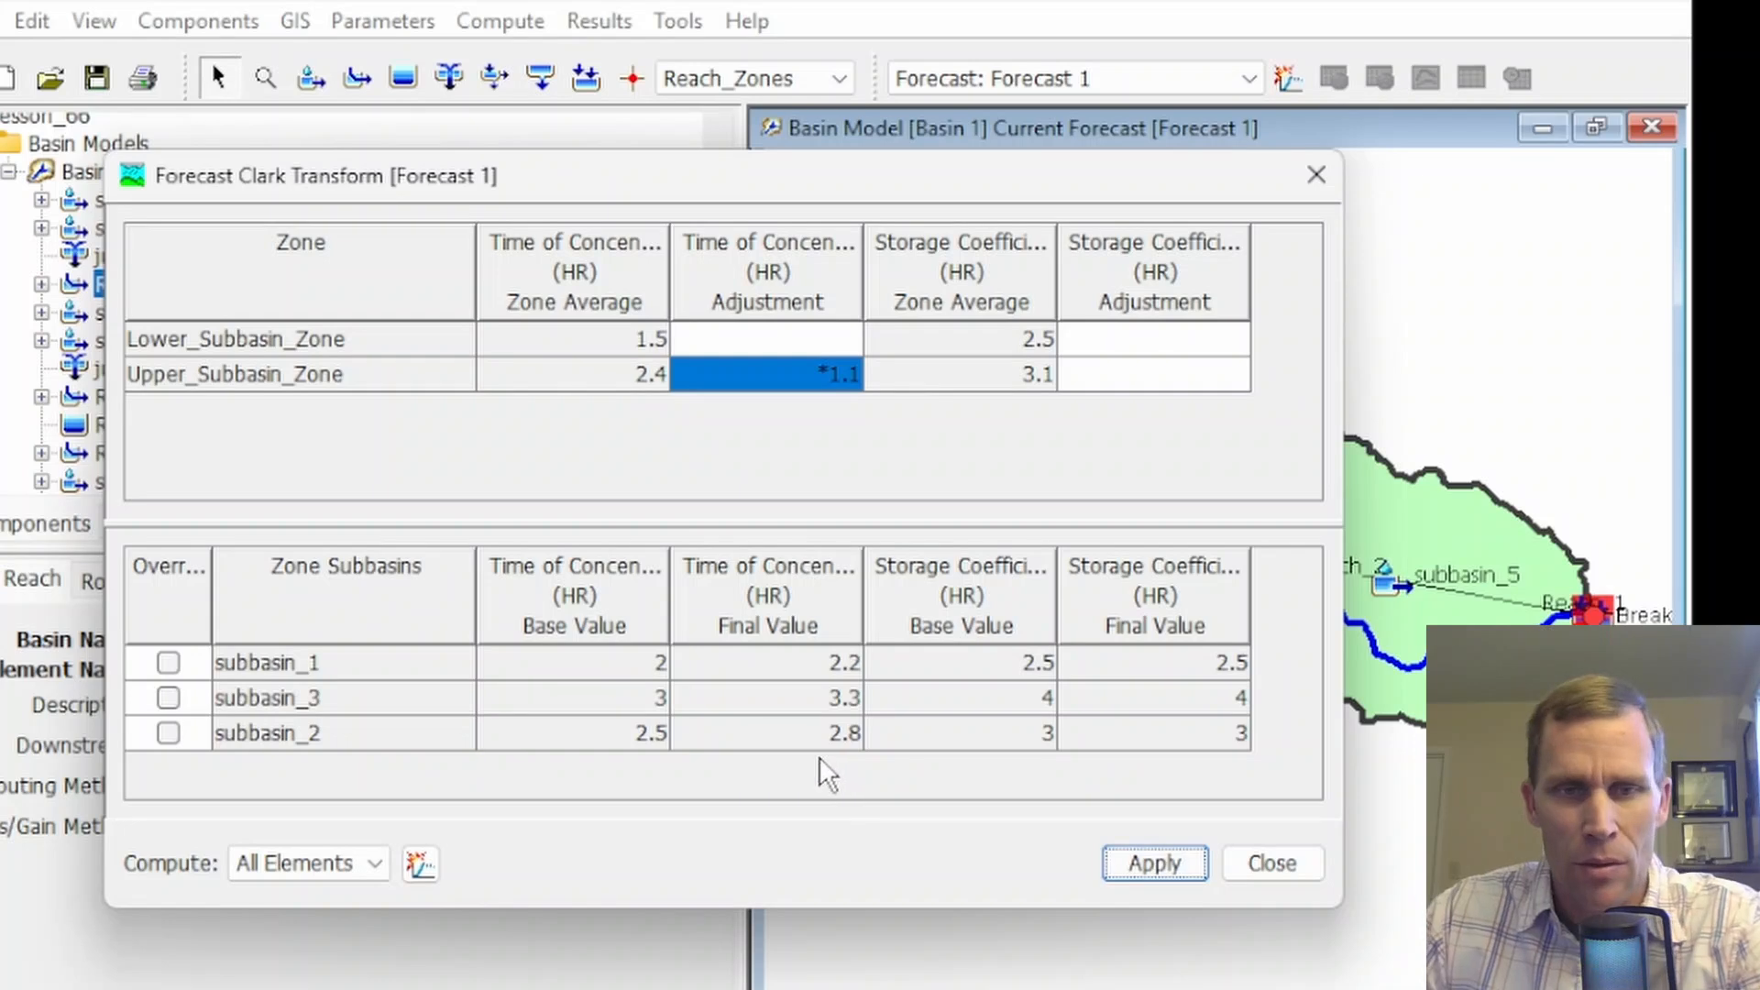
Apply a *0.5 storage coefficient adjustment to Upper_Subbasin_Zone
click(1136, 380)
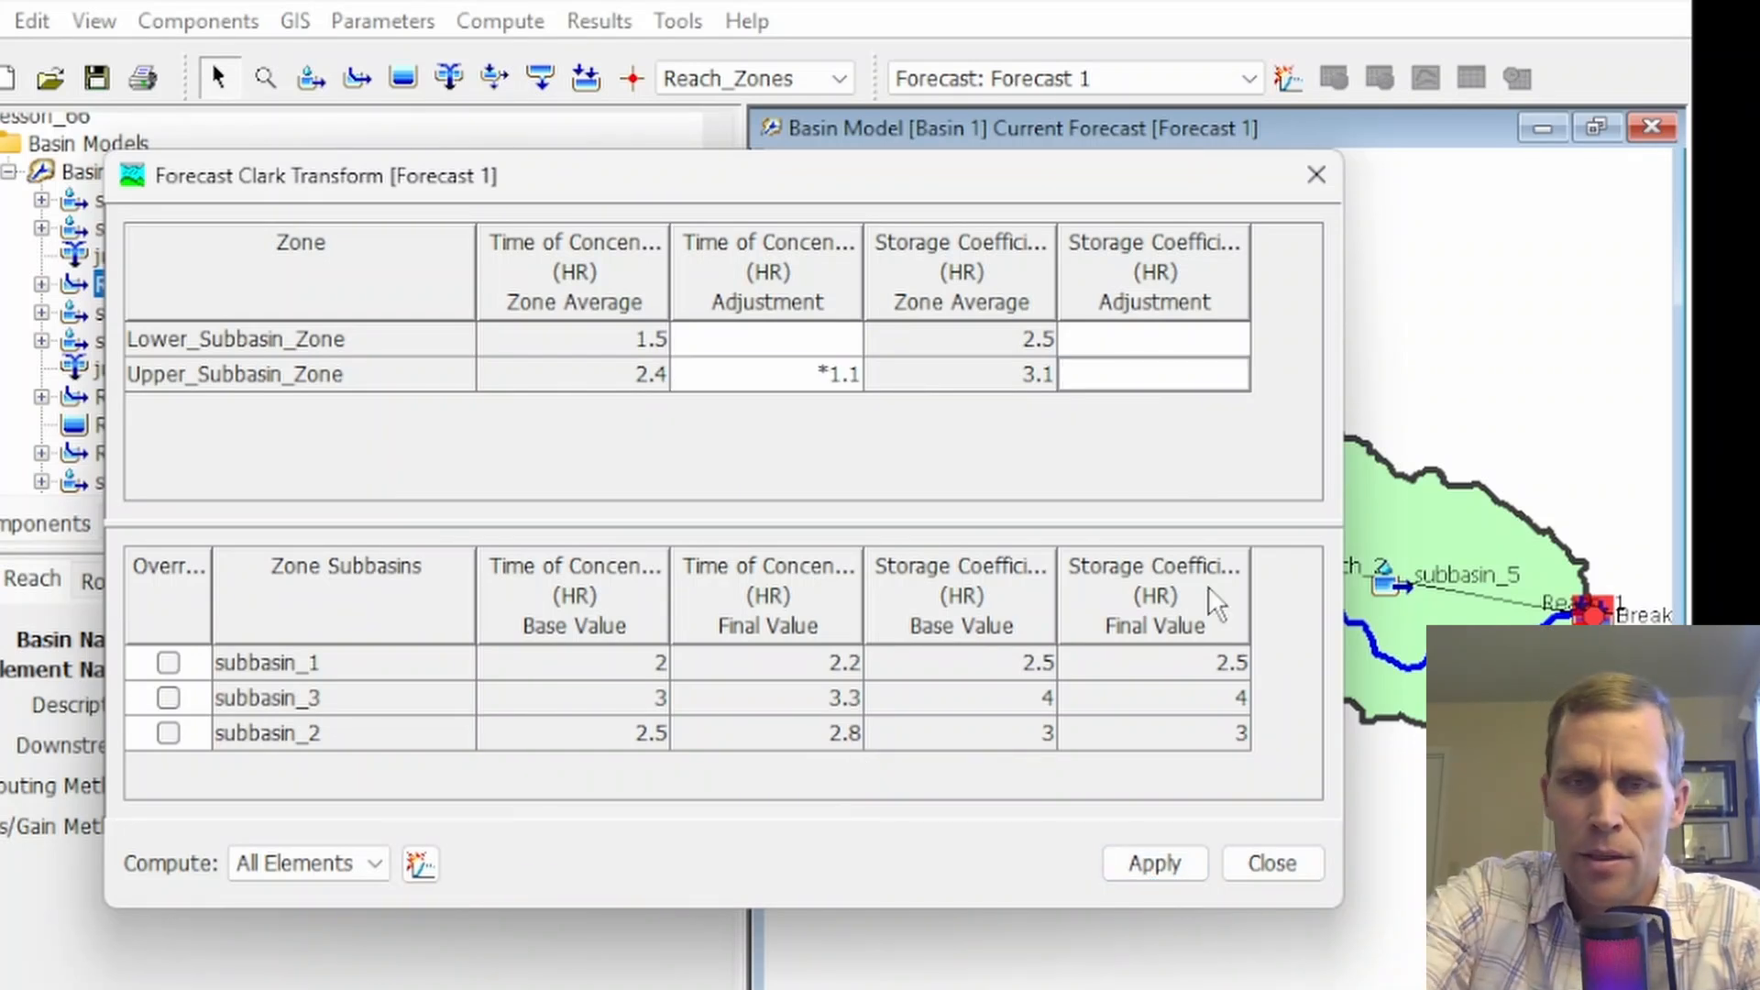
text(*0.5)
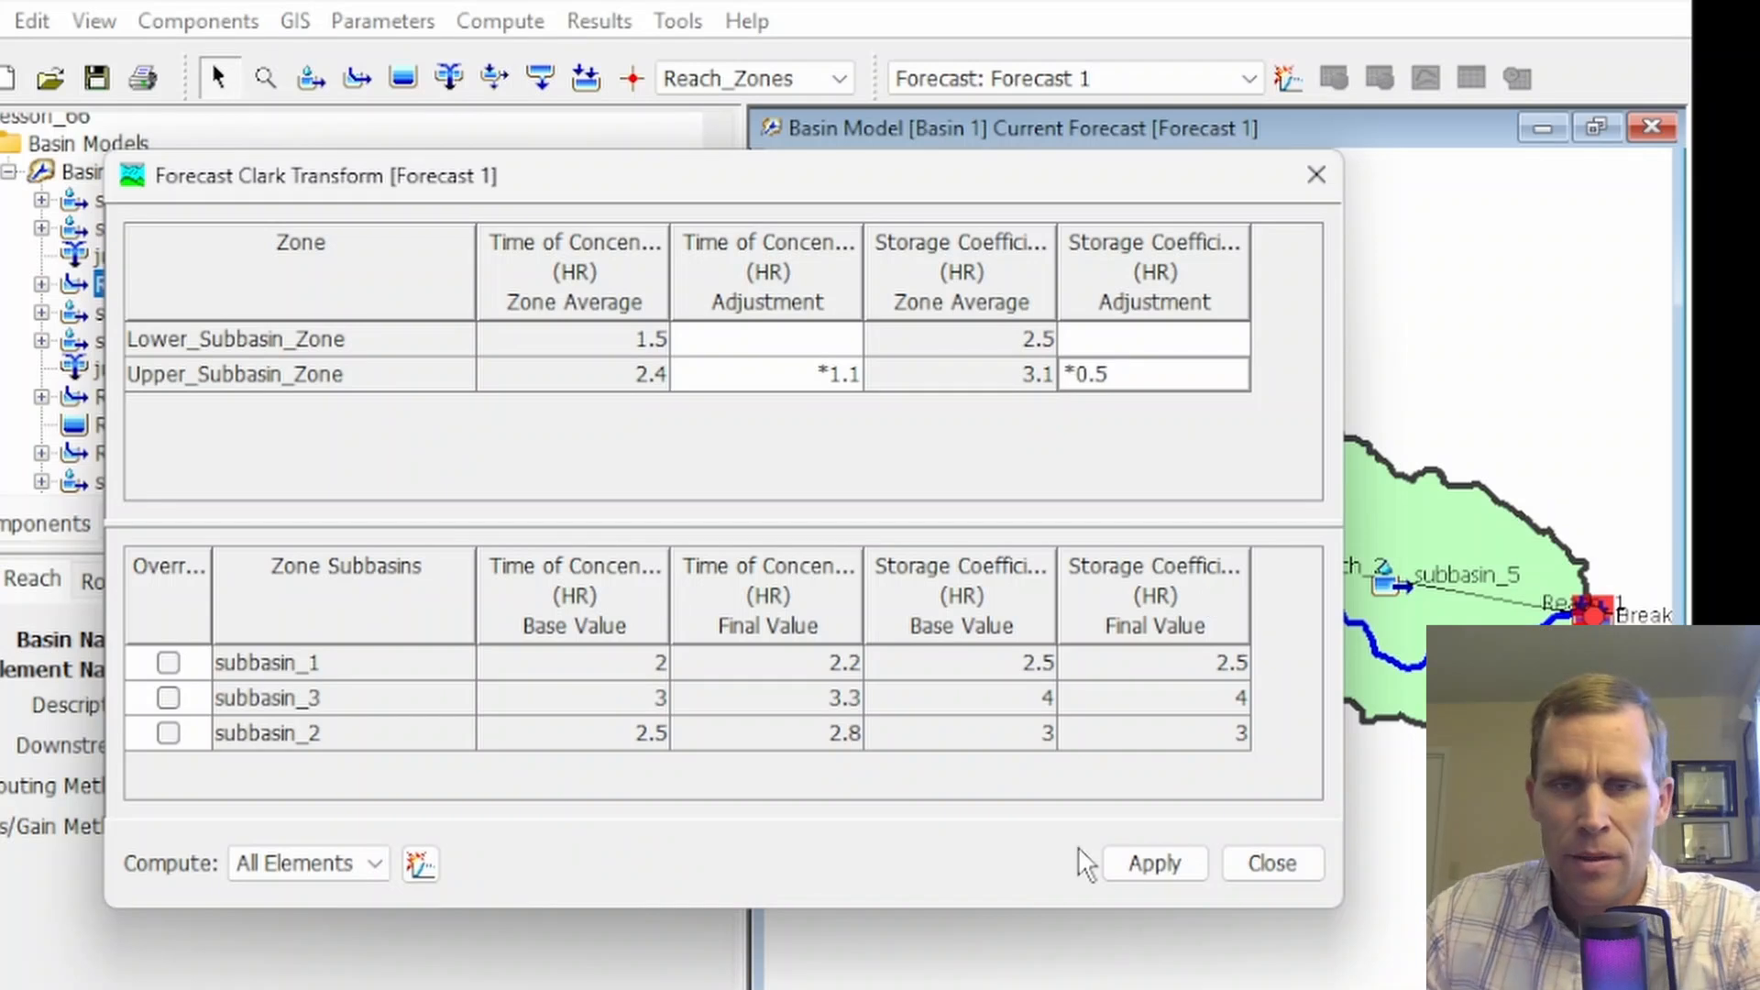
click(1168, 877)
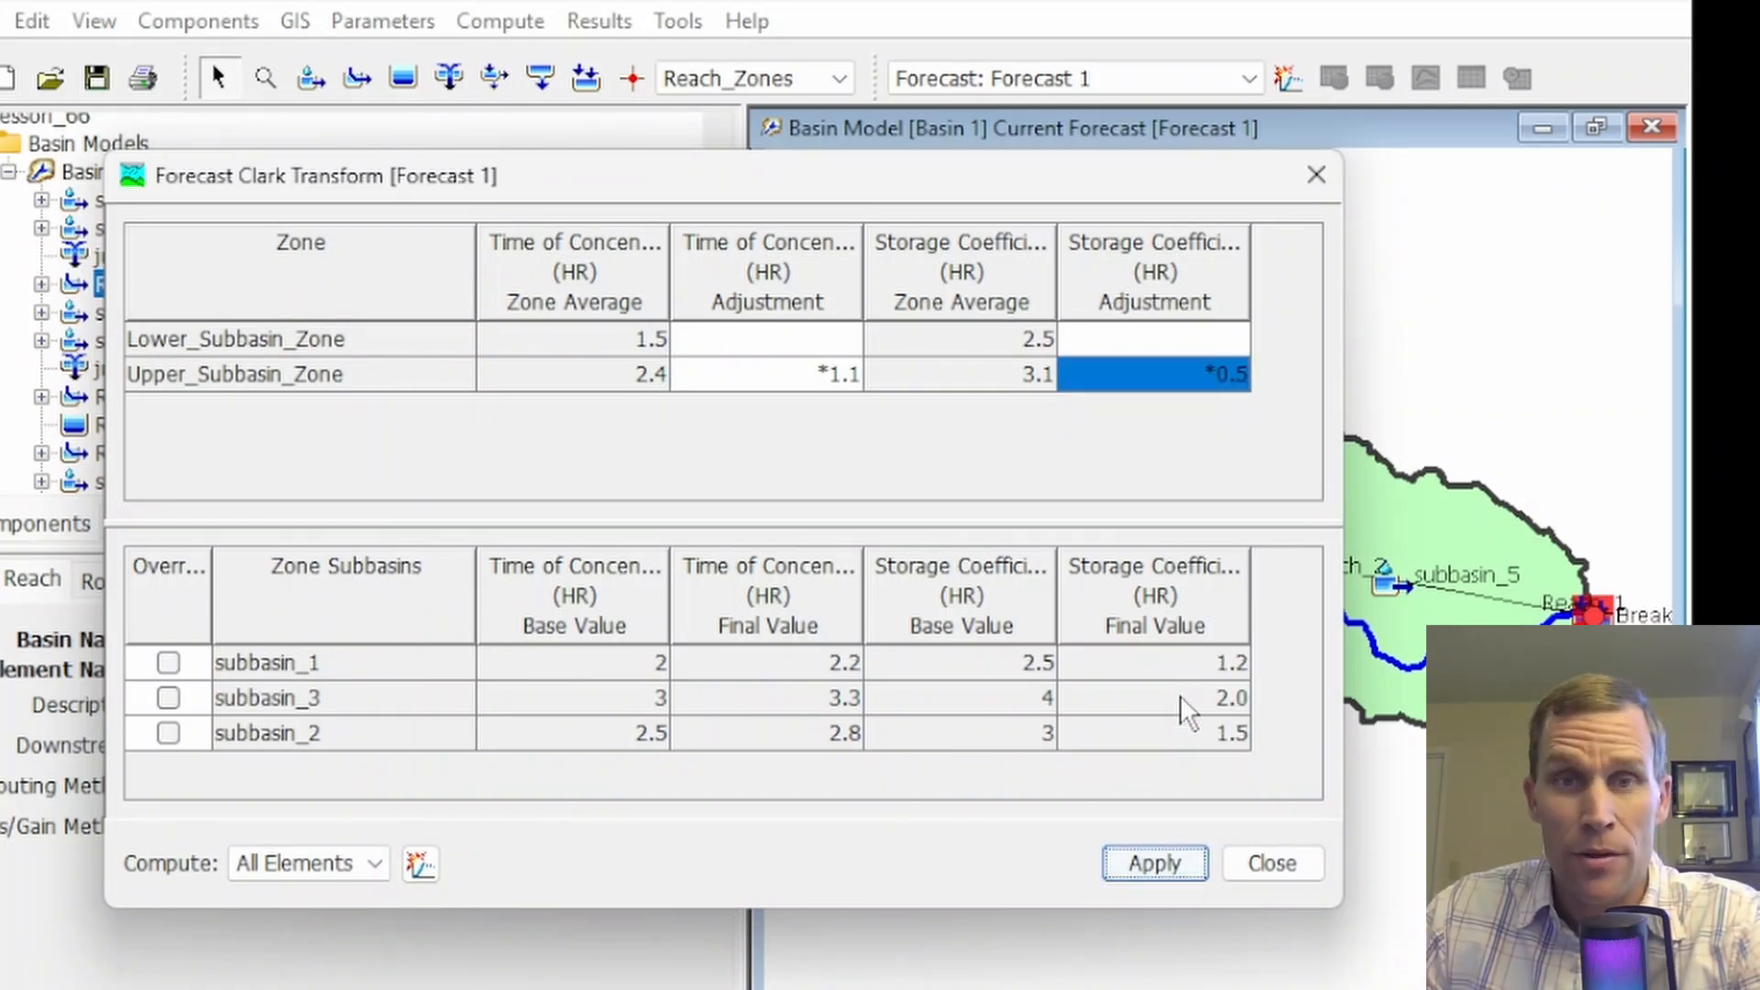
Clear Upper_Subbasin_Zone's storage coefficient and time of concentration adjustments, and apply the cleared values
double_click(1173, 383)
key(Delete)
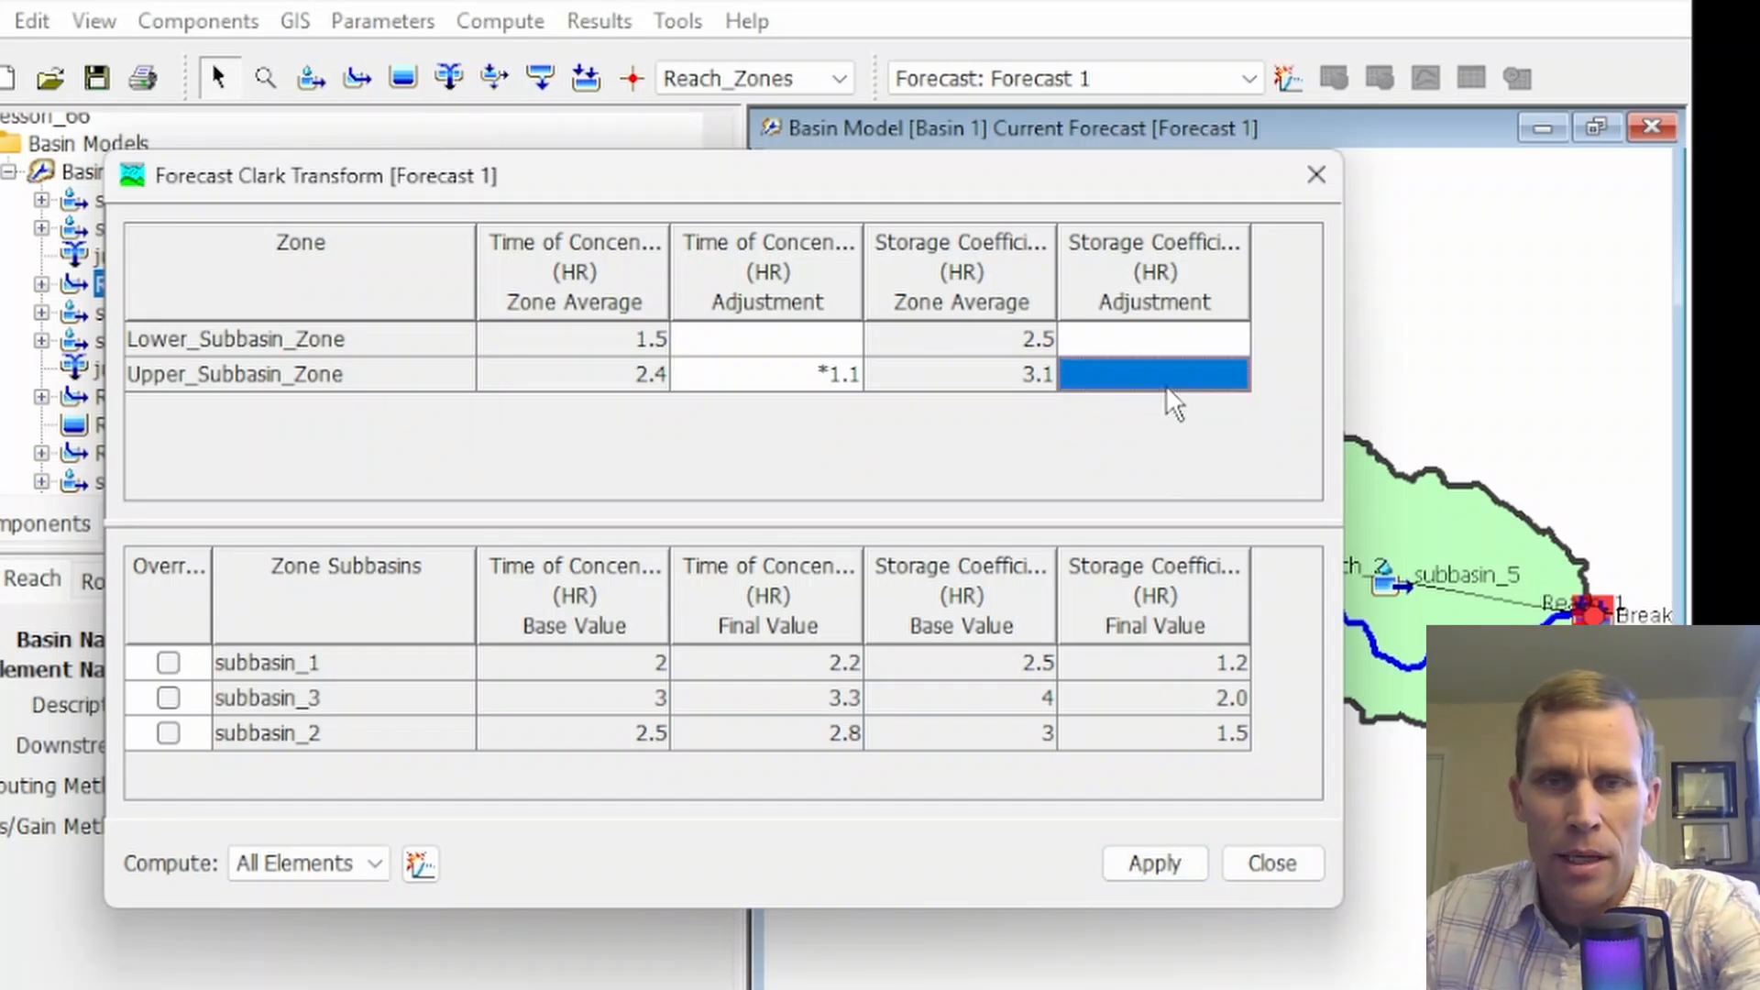
click(841, 377)
key(Delete)
click(1157, 864)
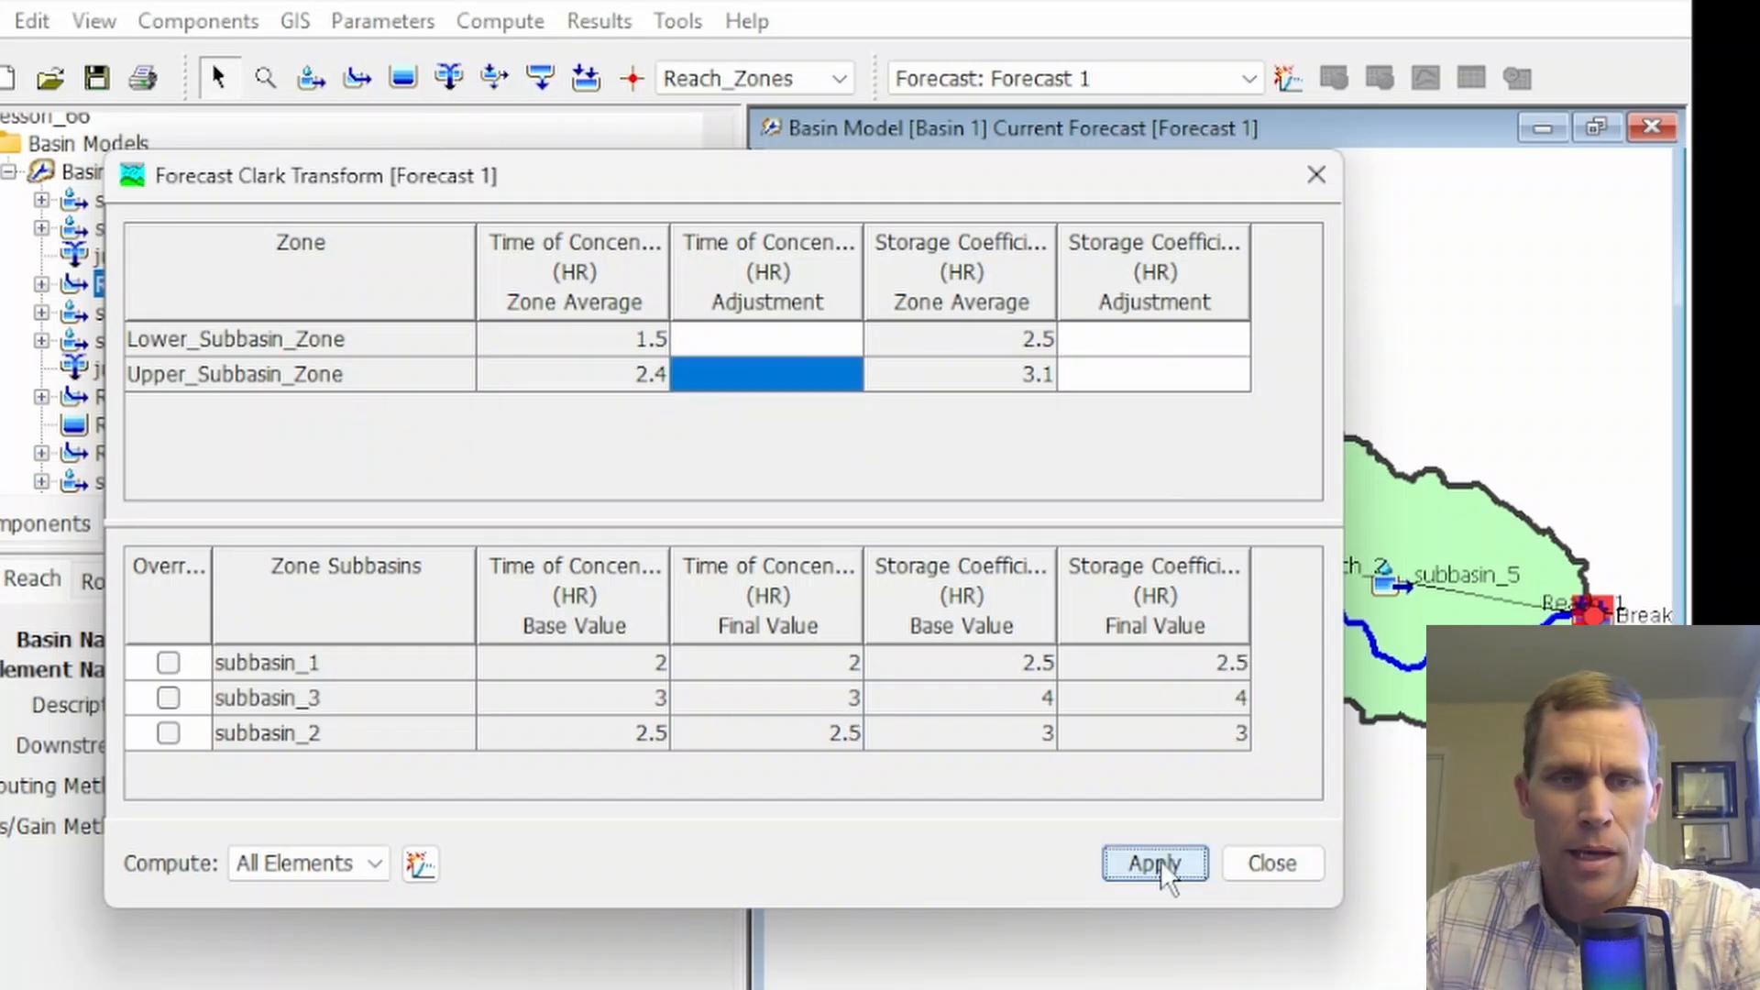
Check the subbasin values of Lower_Subbasin_Zone and Upper_Subbasin_Zone, then apply and close the Clark transform table
click(260, 341)
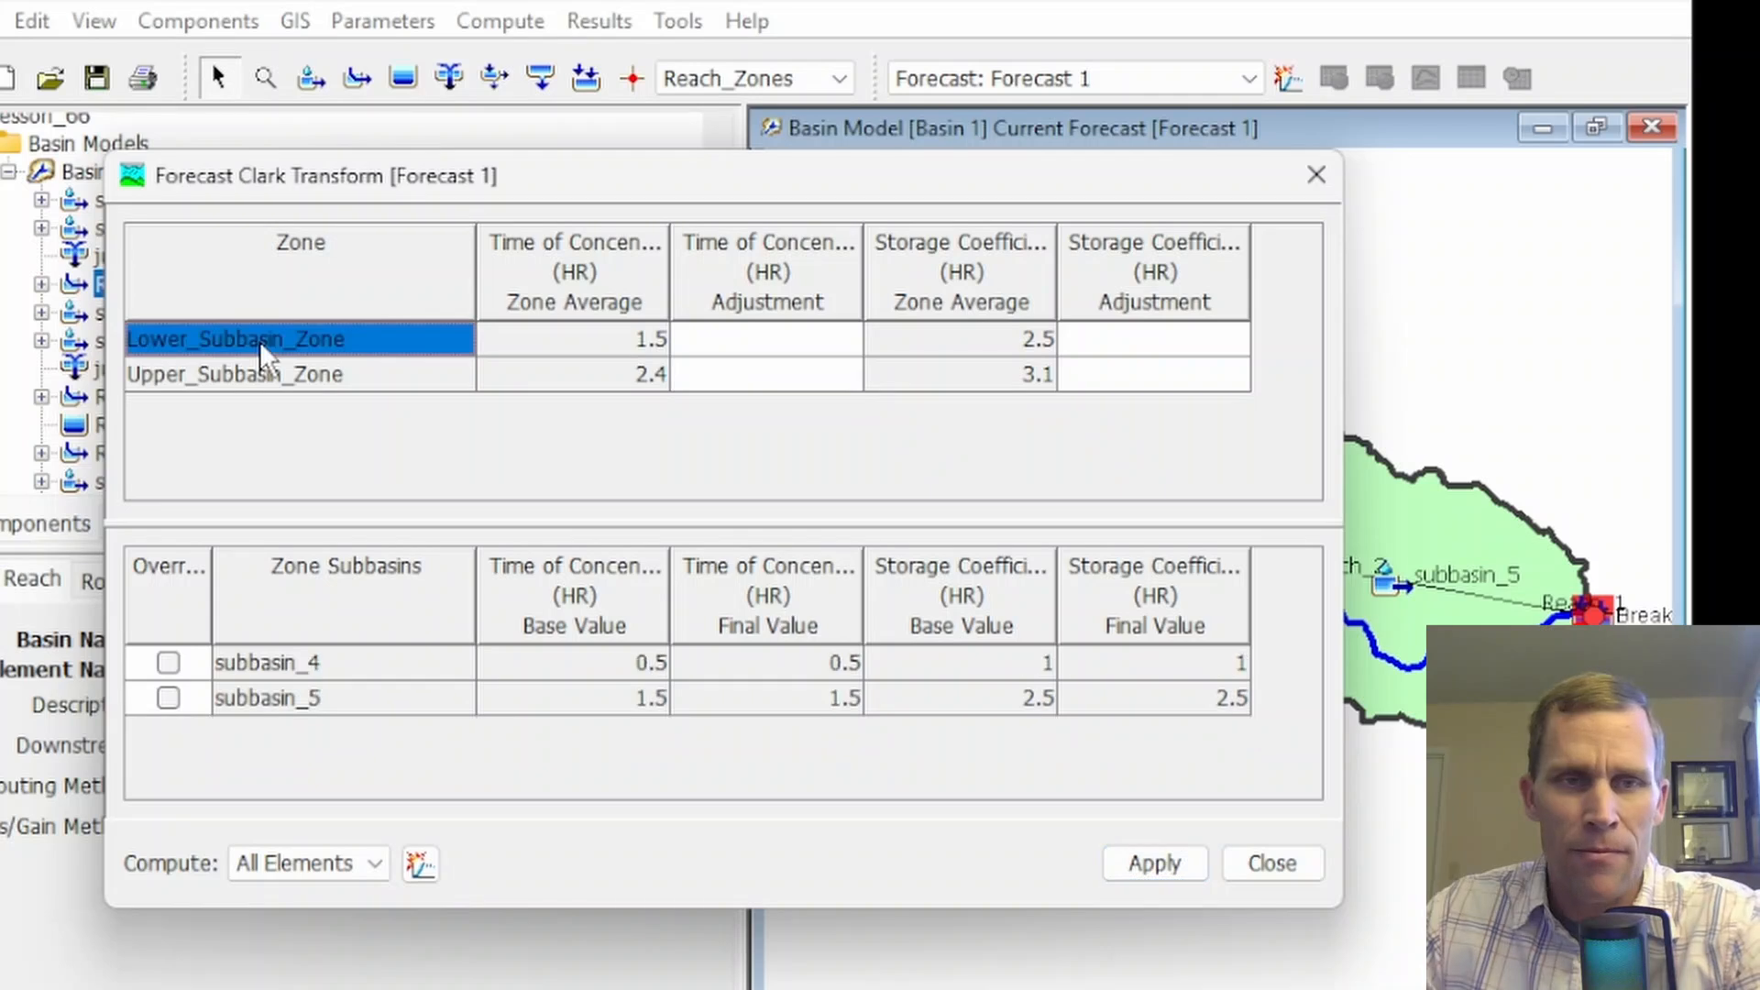
click(273, 372)
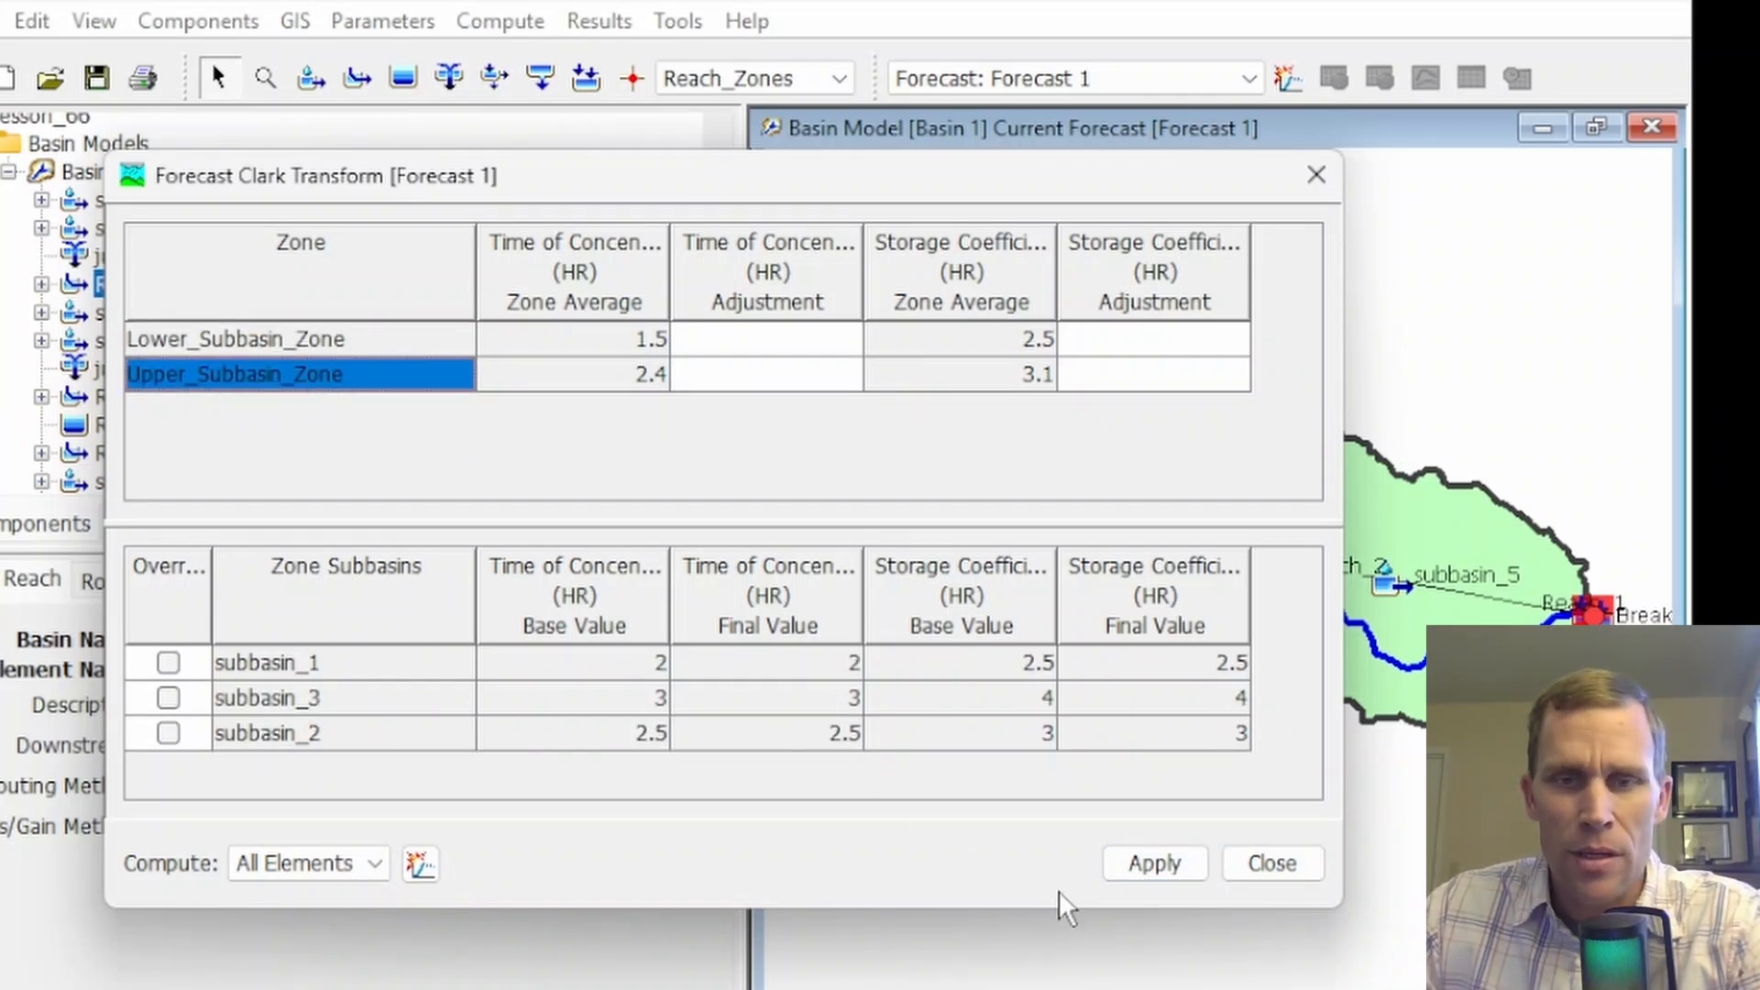
click(1157, 862)
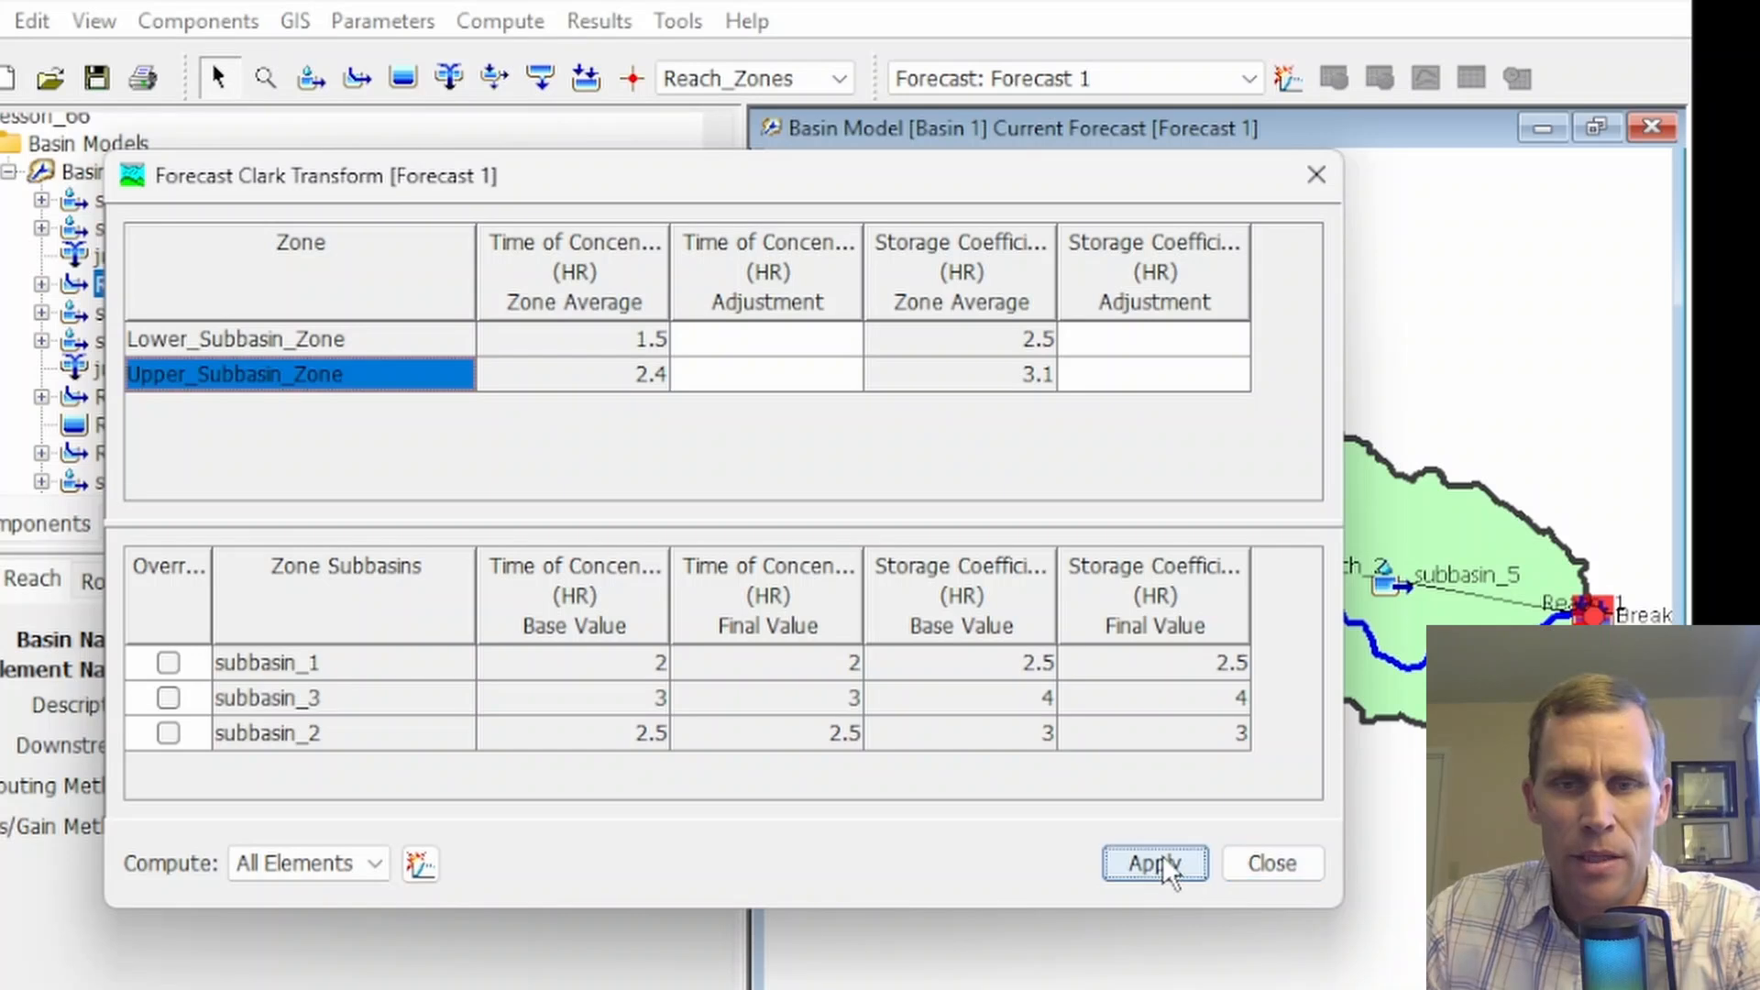
click(1272, 864)
Open the Initial and Constant loss parameter table for Forecast 1 and display the subbasins in Upper_Subbasin_Zone
click(500, 20)
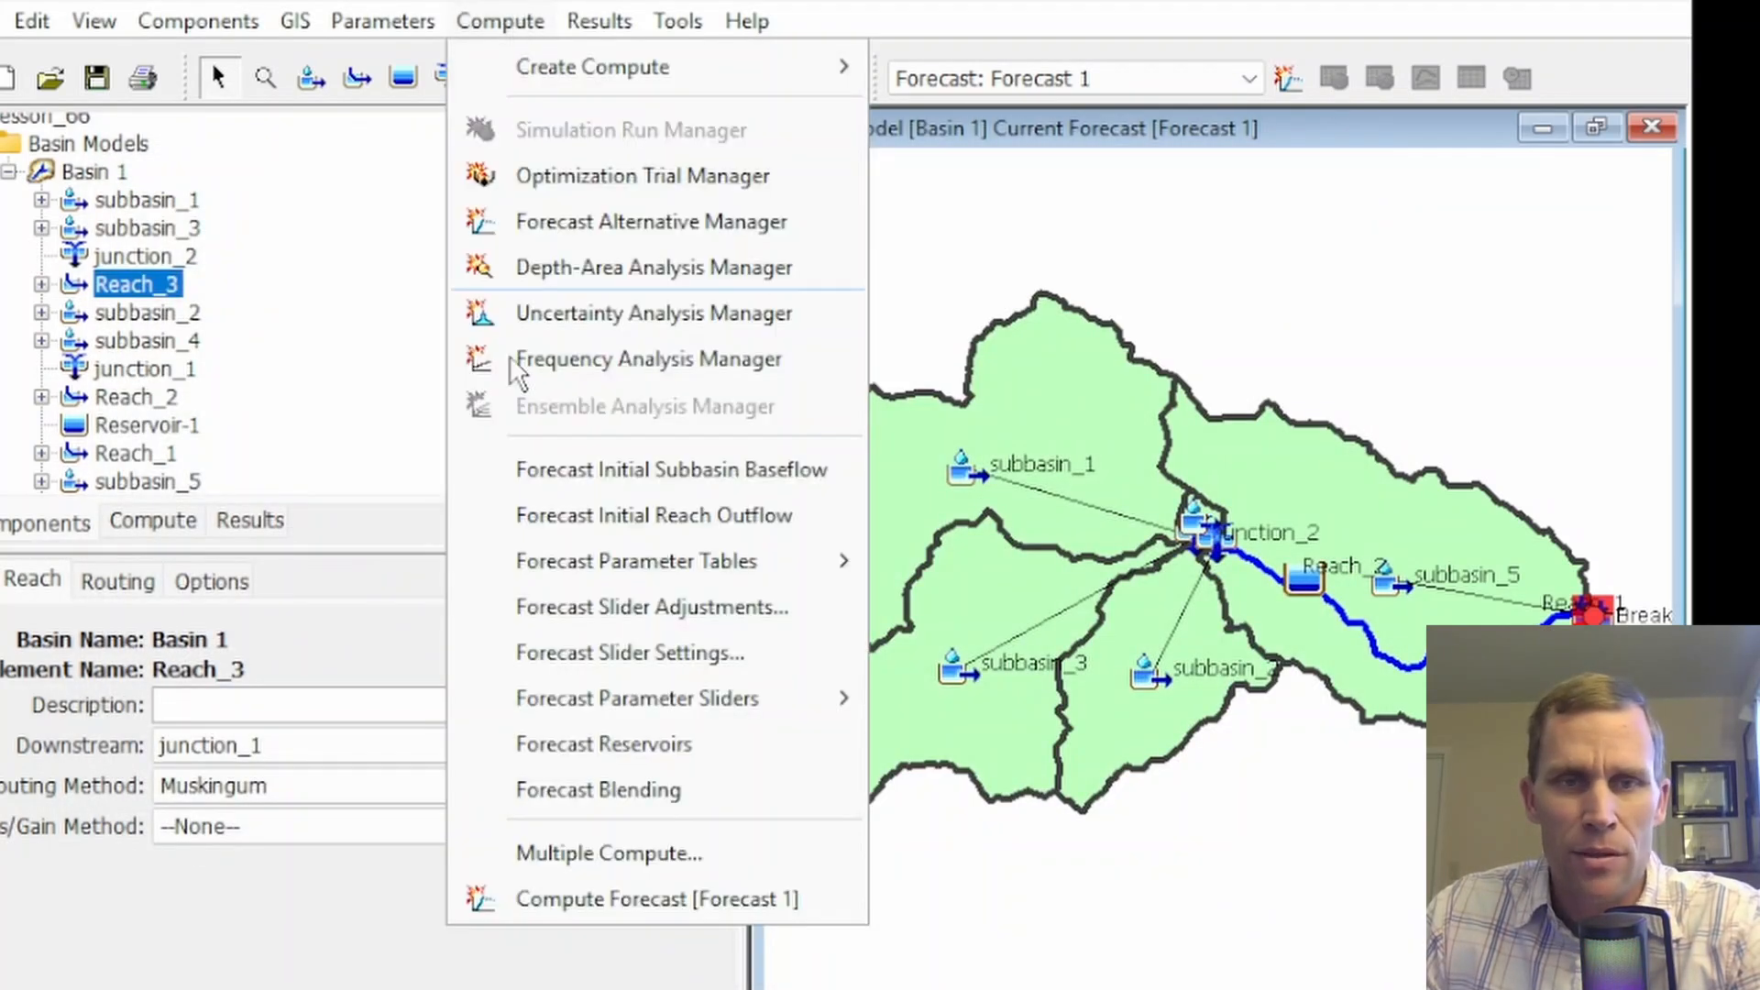
mouse_move(713, 559)
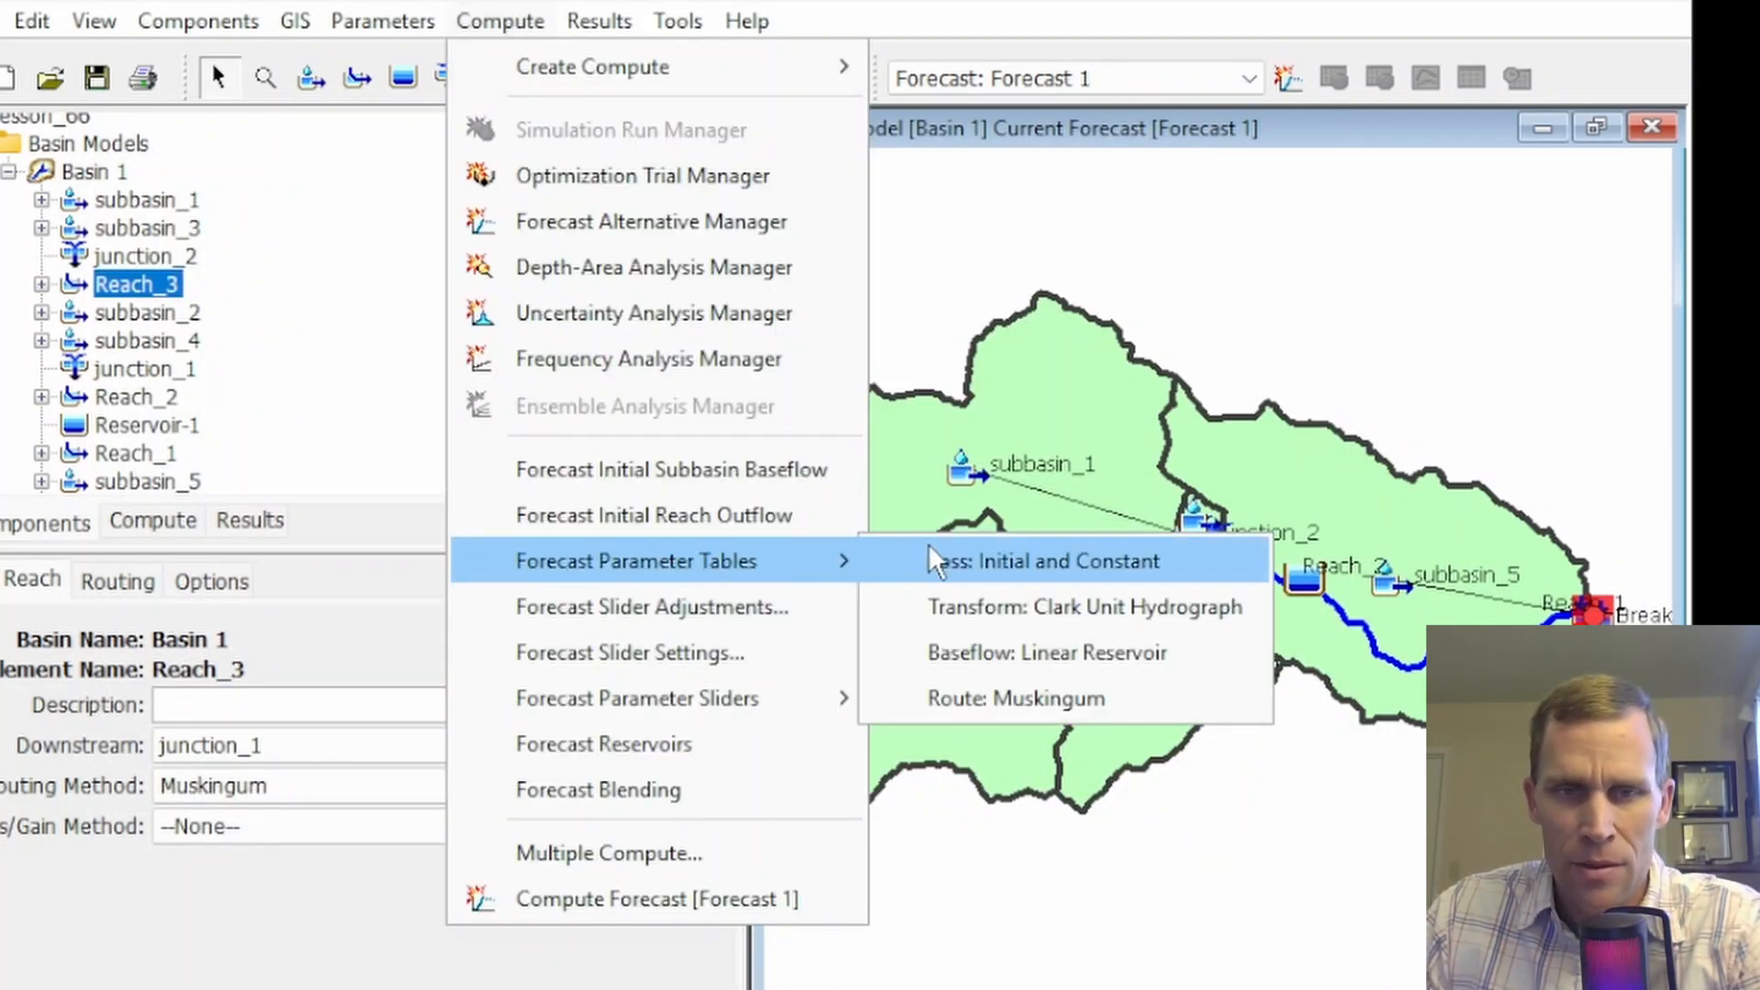
click(988, 555)
drag(966, 240, 684, 167)
click(302, 372)
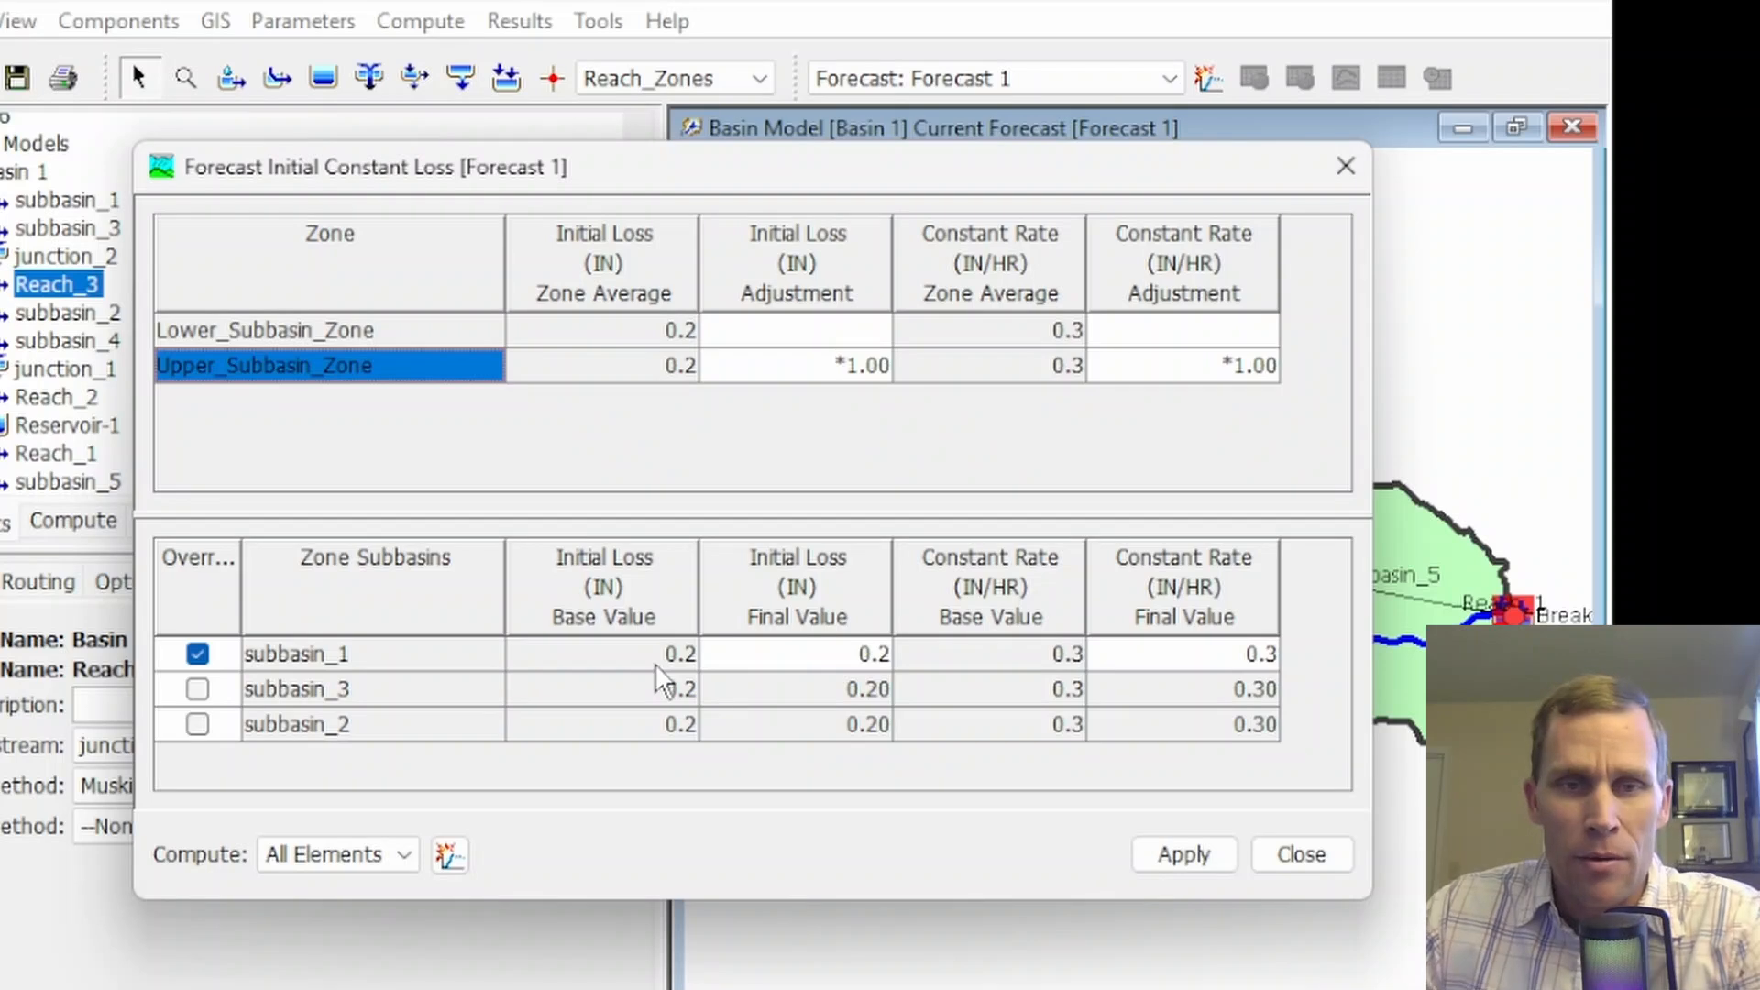
Set subbasin_1's initial loss override to 0.0 and Upper_Subbasin_Zone's initial loss adjustment to *0, and apply both
double_click(821, 654)
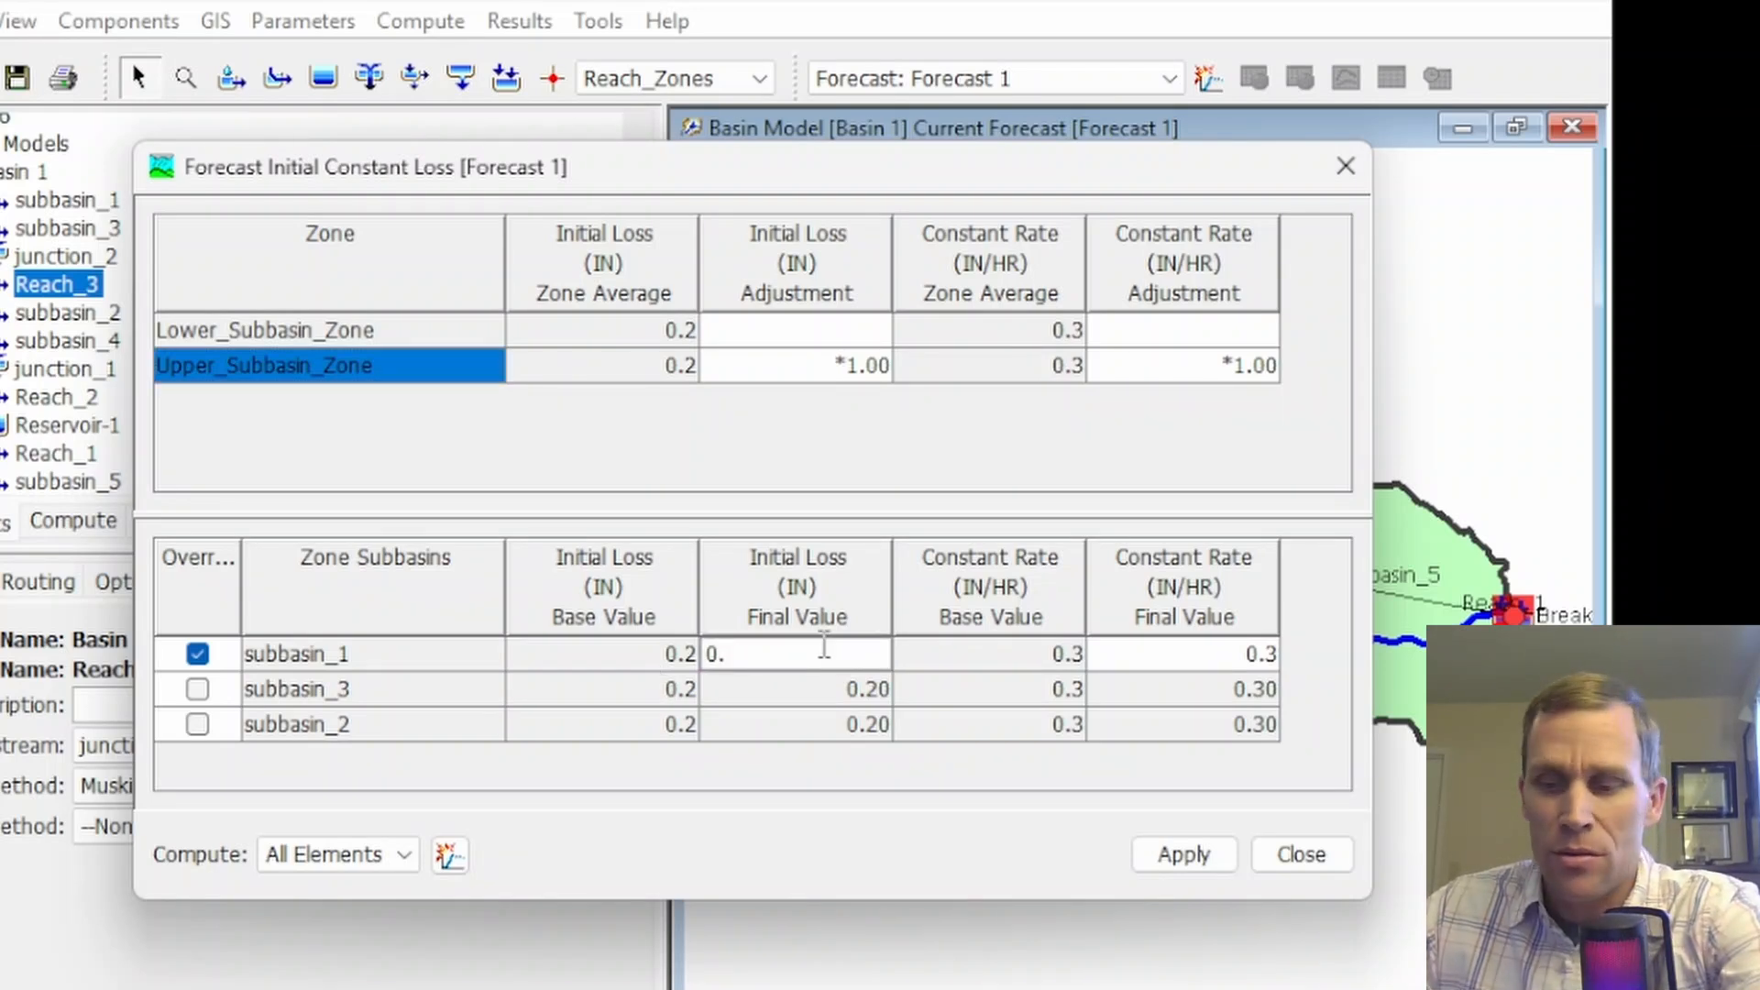
click(706, 366)
text(*)
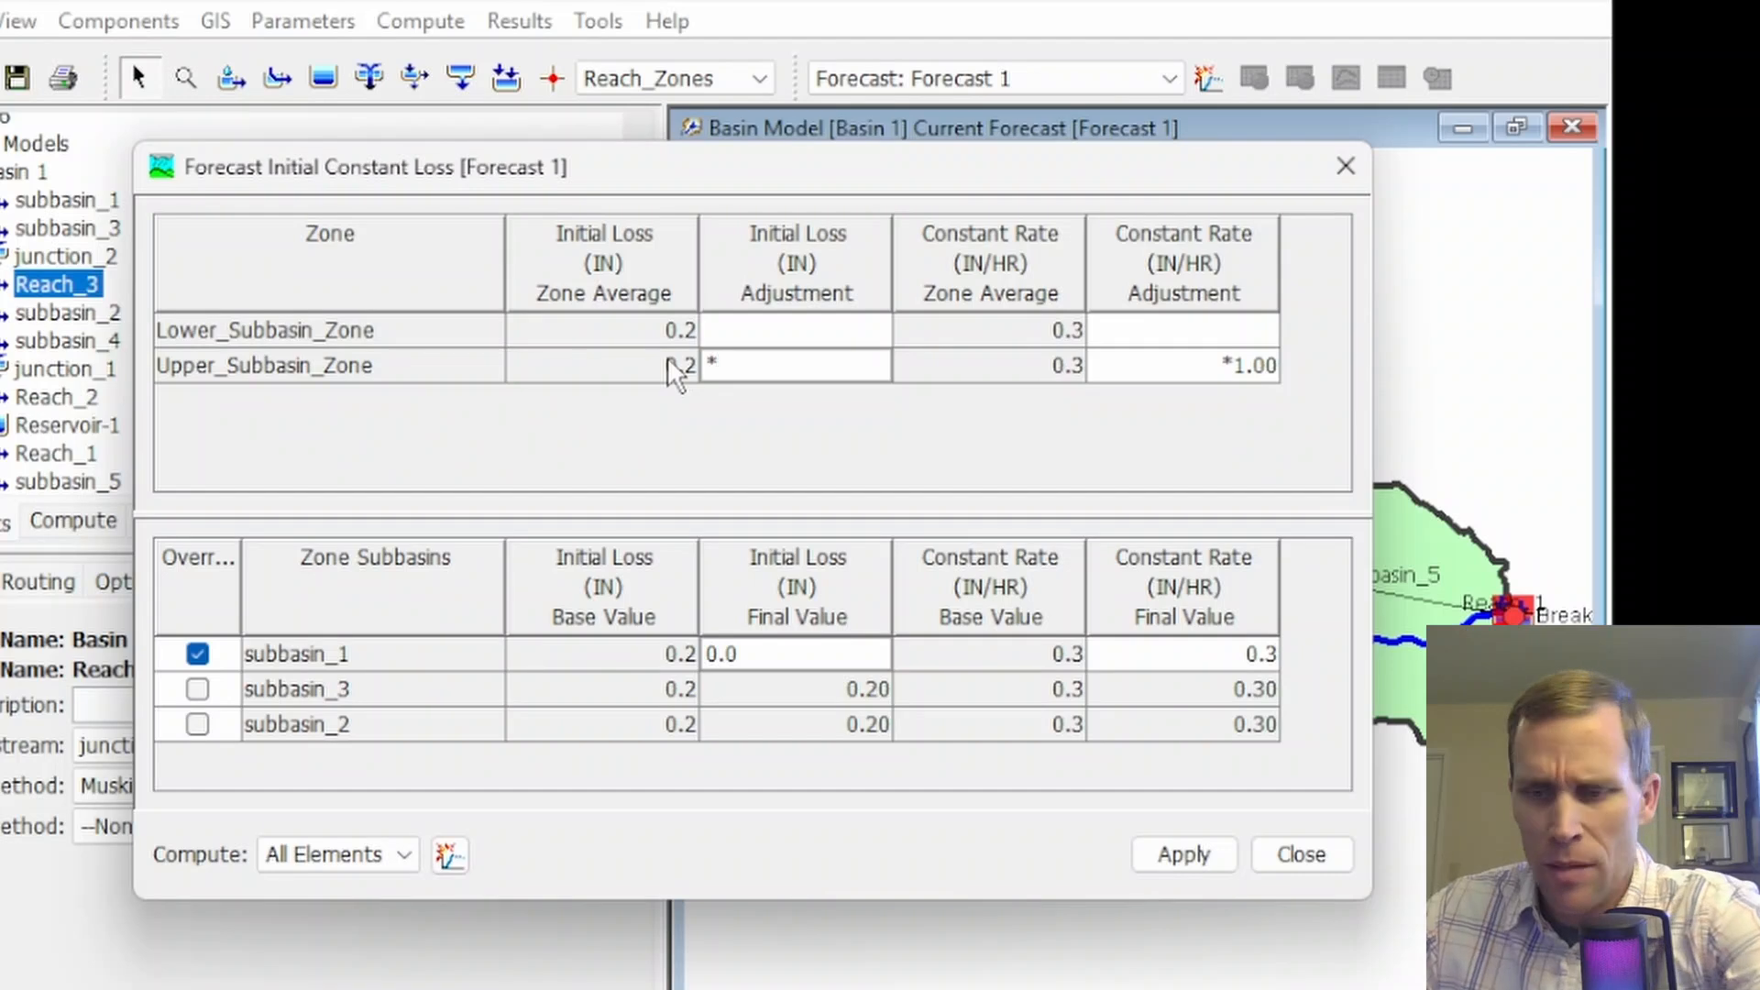
click(1178, 856)
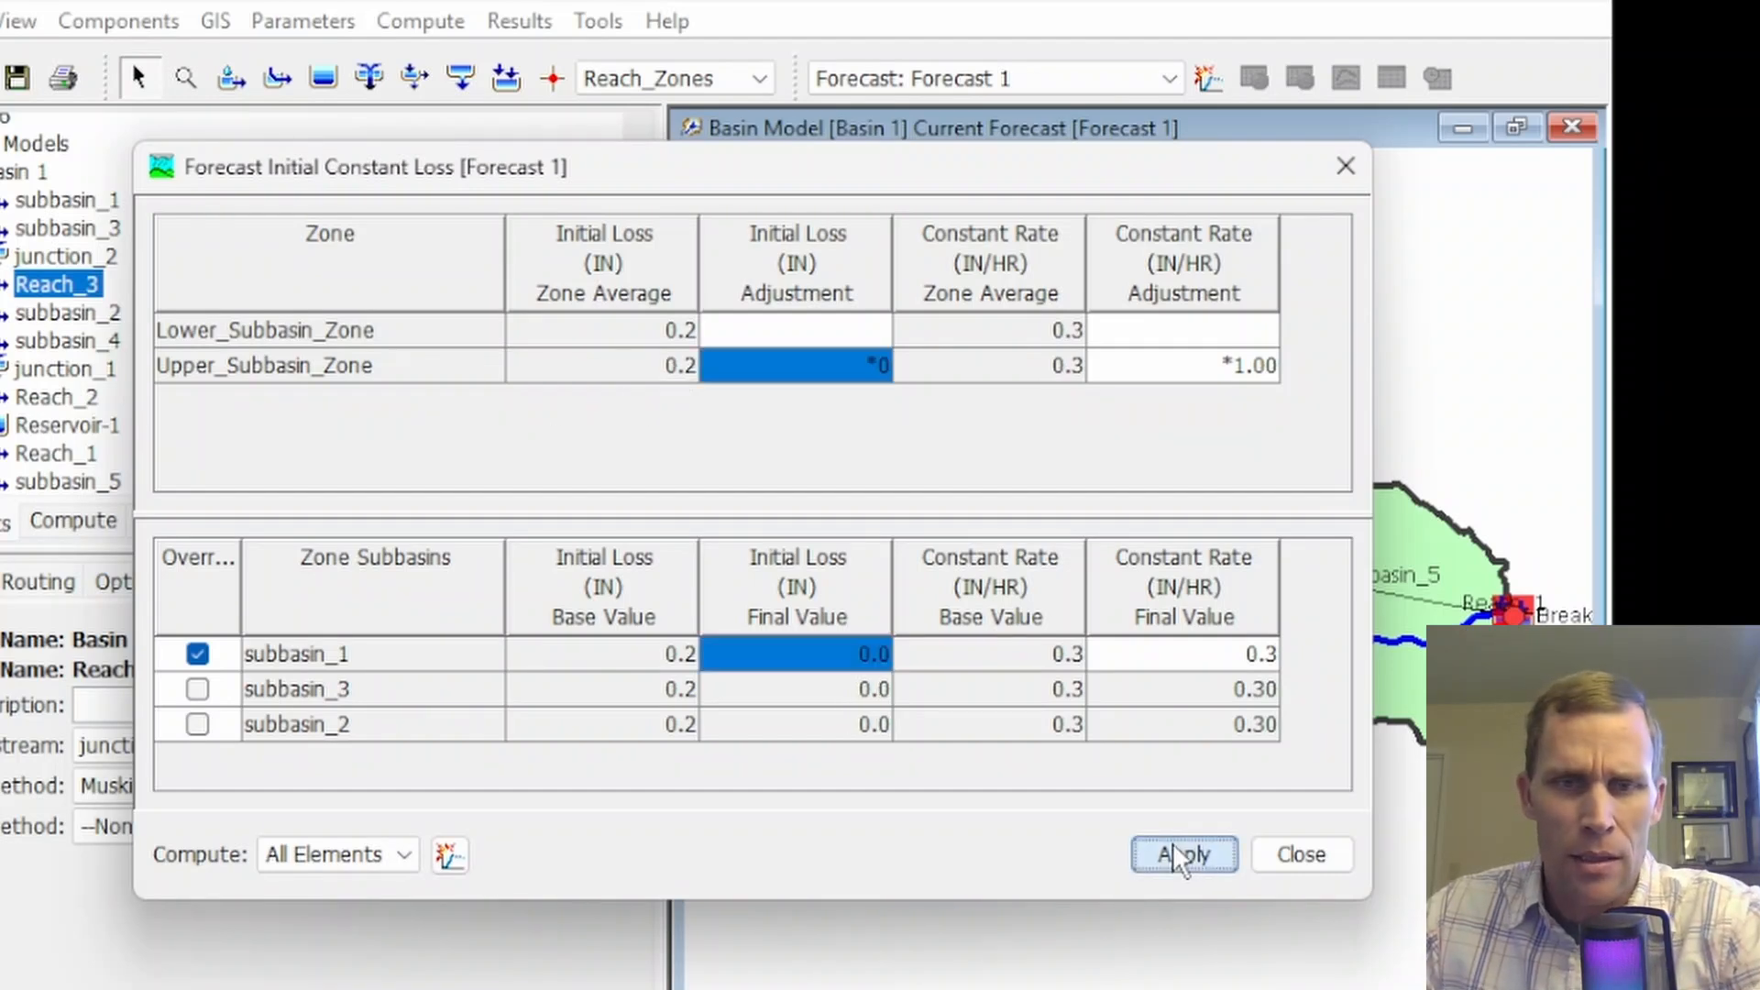
Turn subbasin_1's override off and on again, set its final initial loss to 0.10 in, and save and close the loss table
click(197, 655)
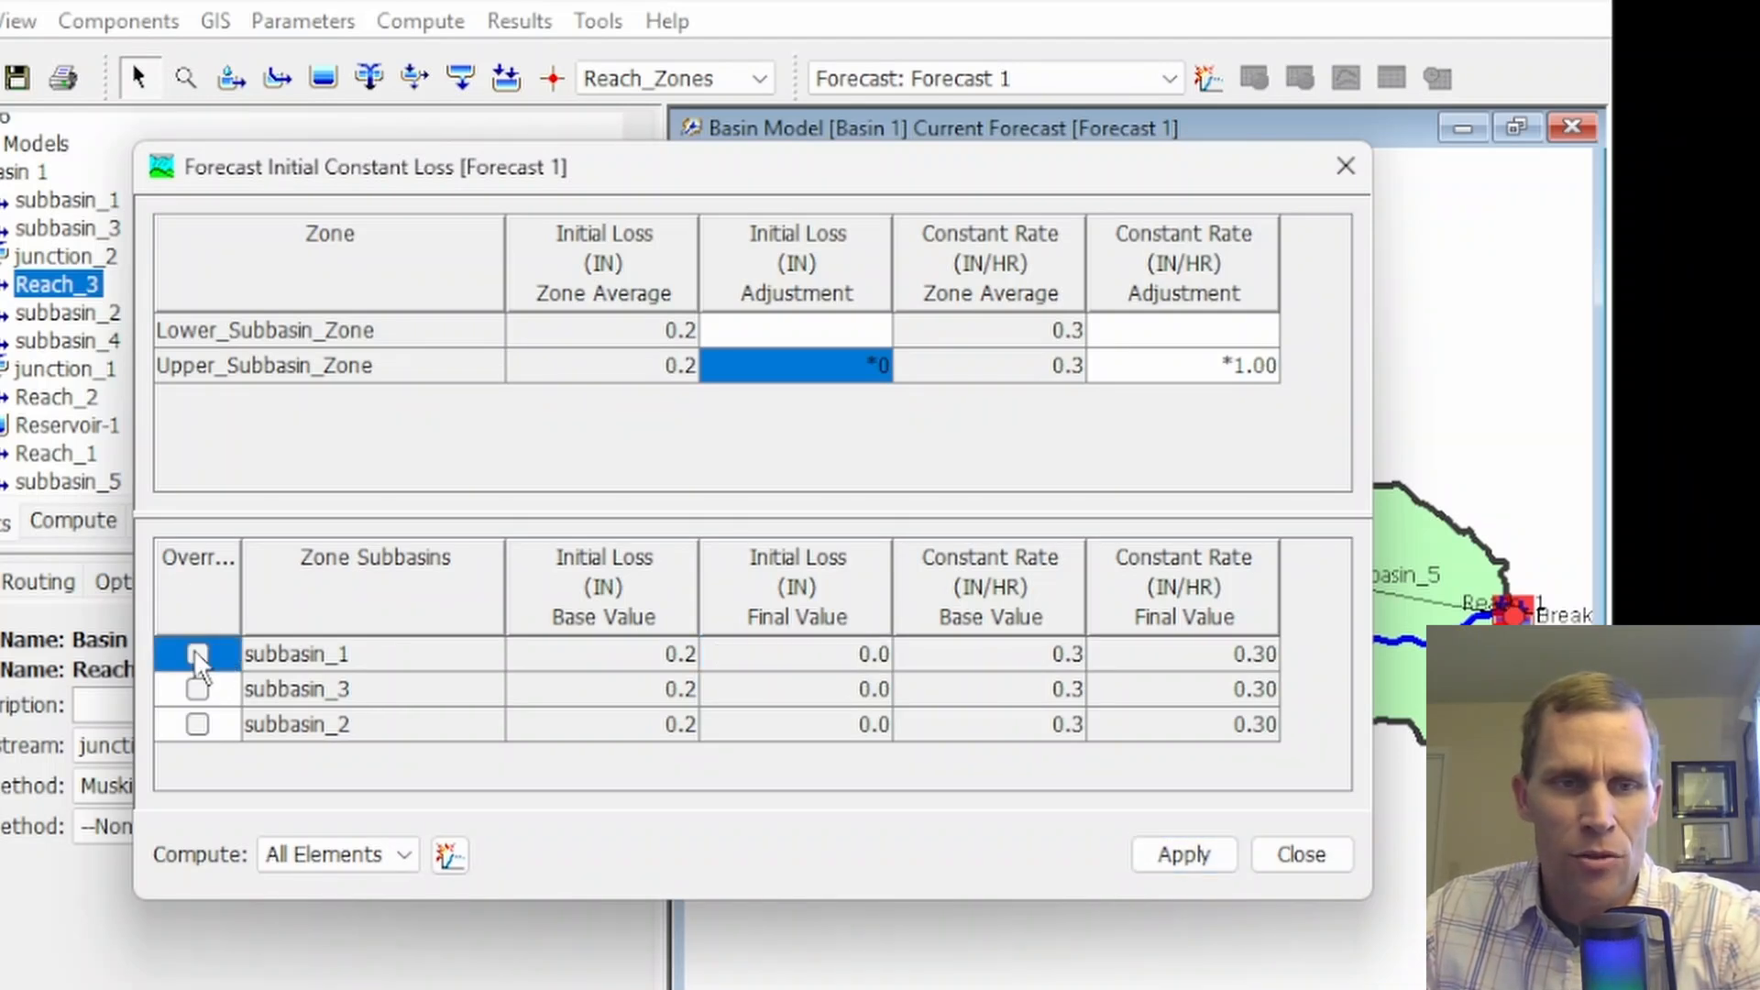
click(198, 655)
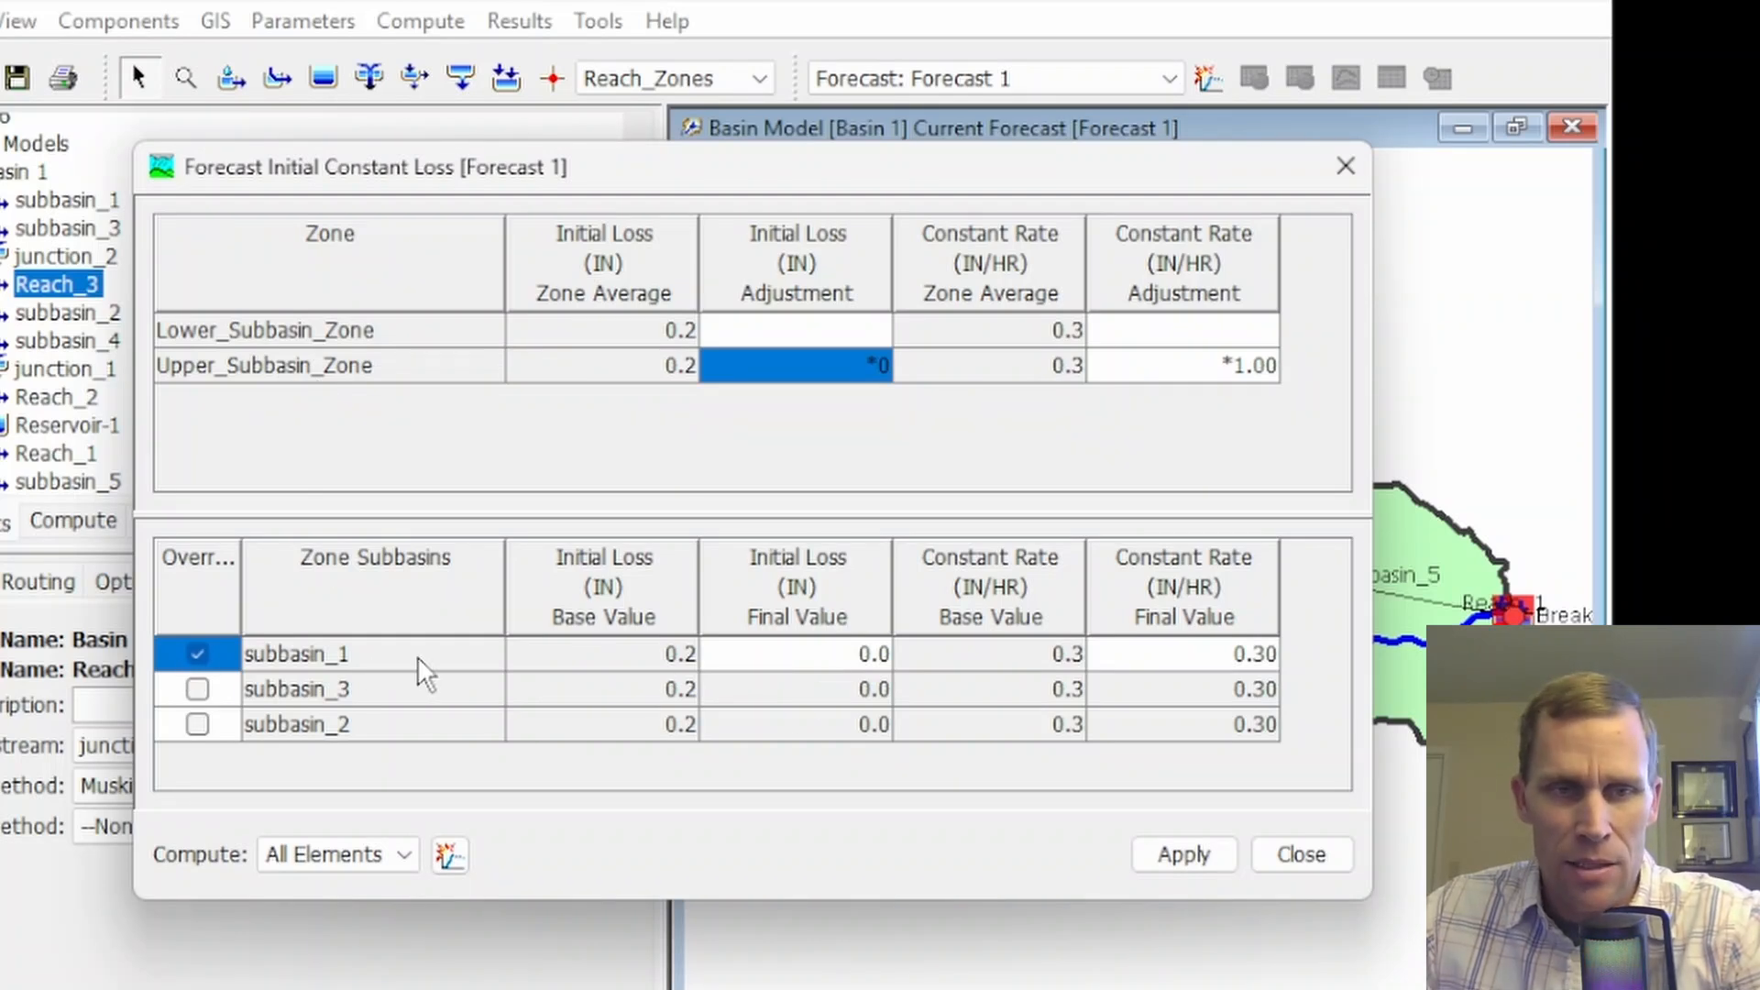
double_click(730, 656)
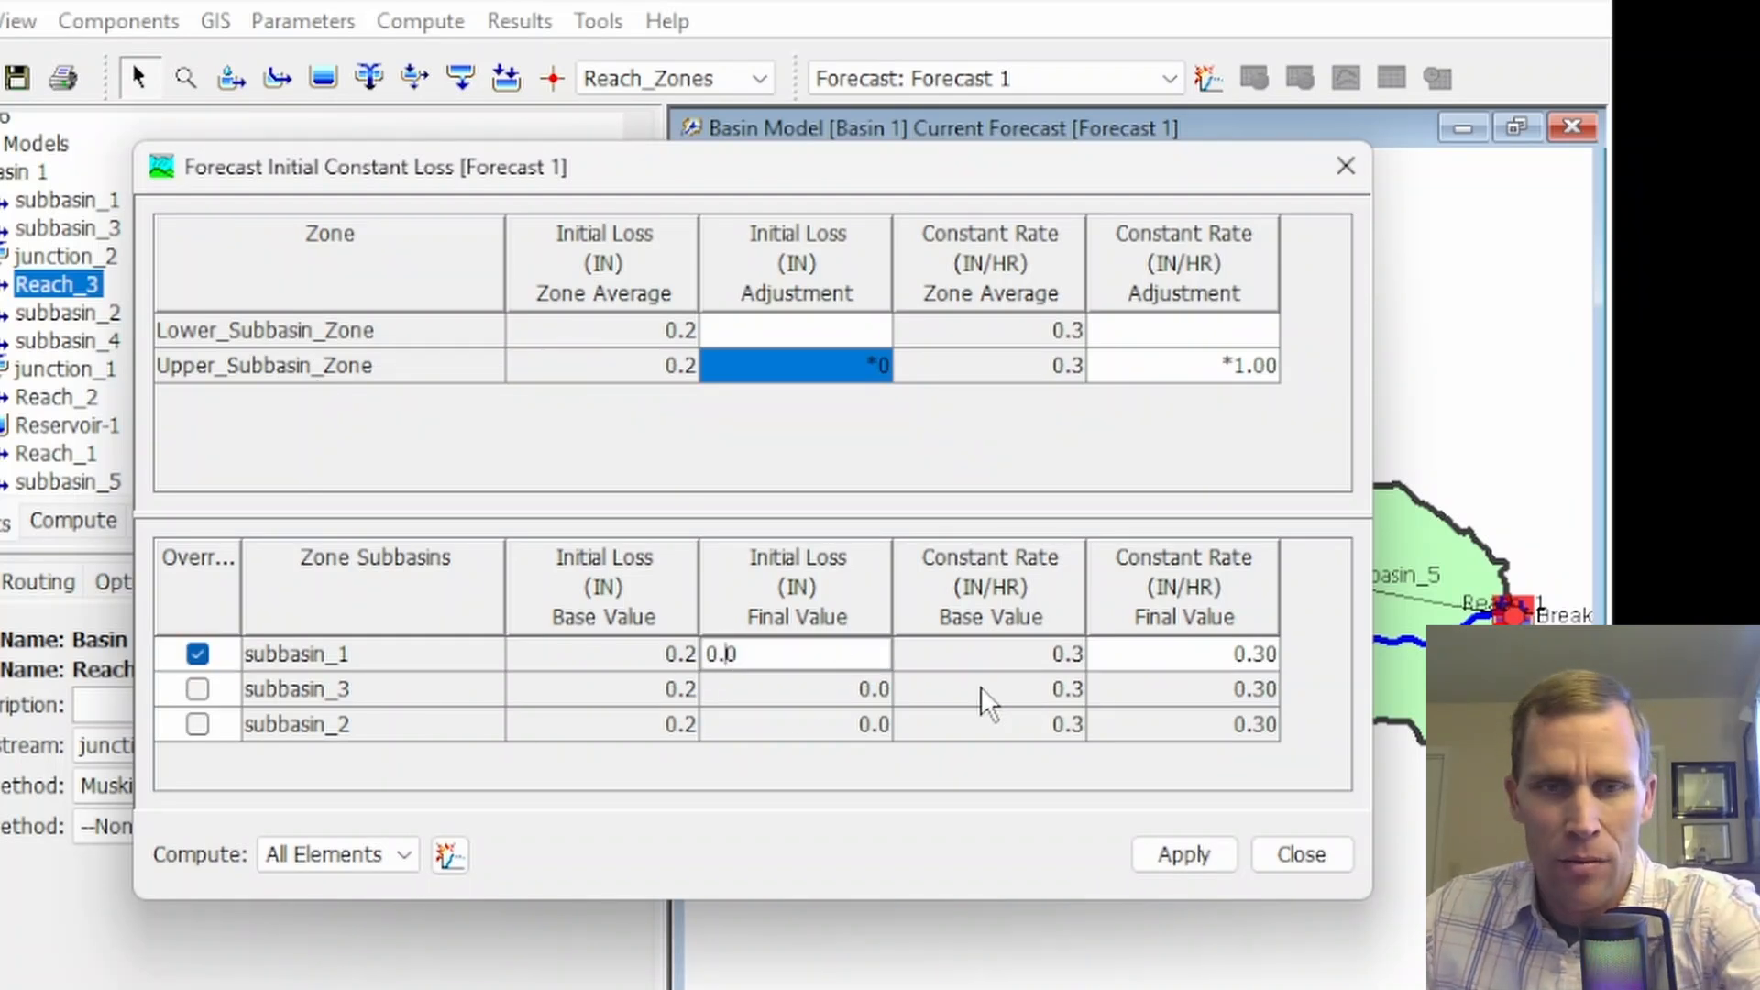
text(1)
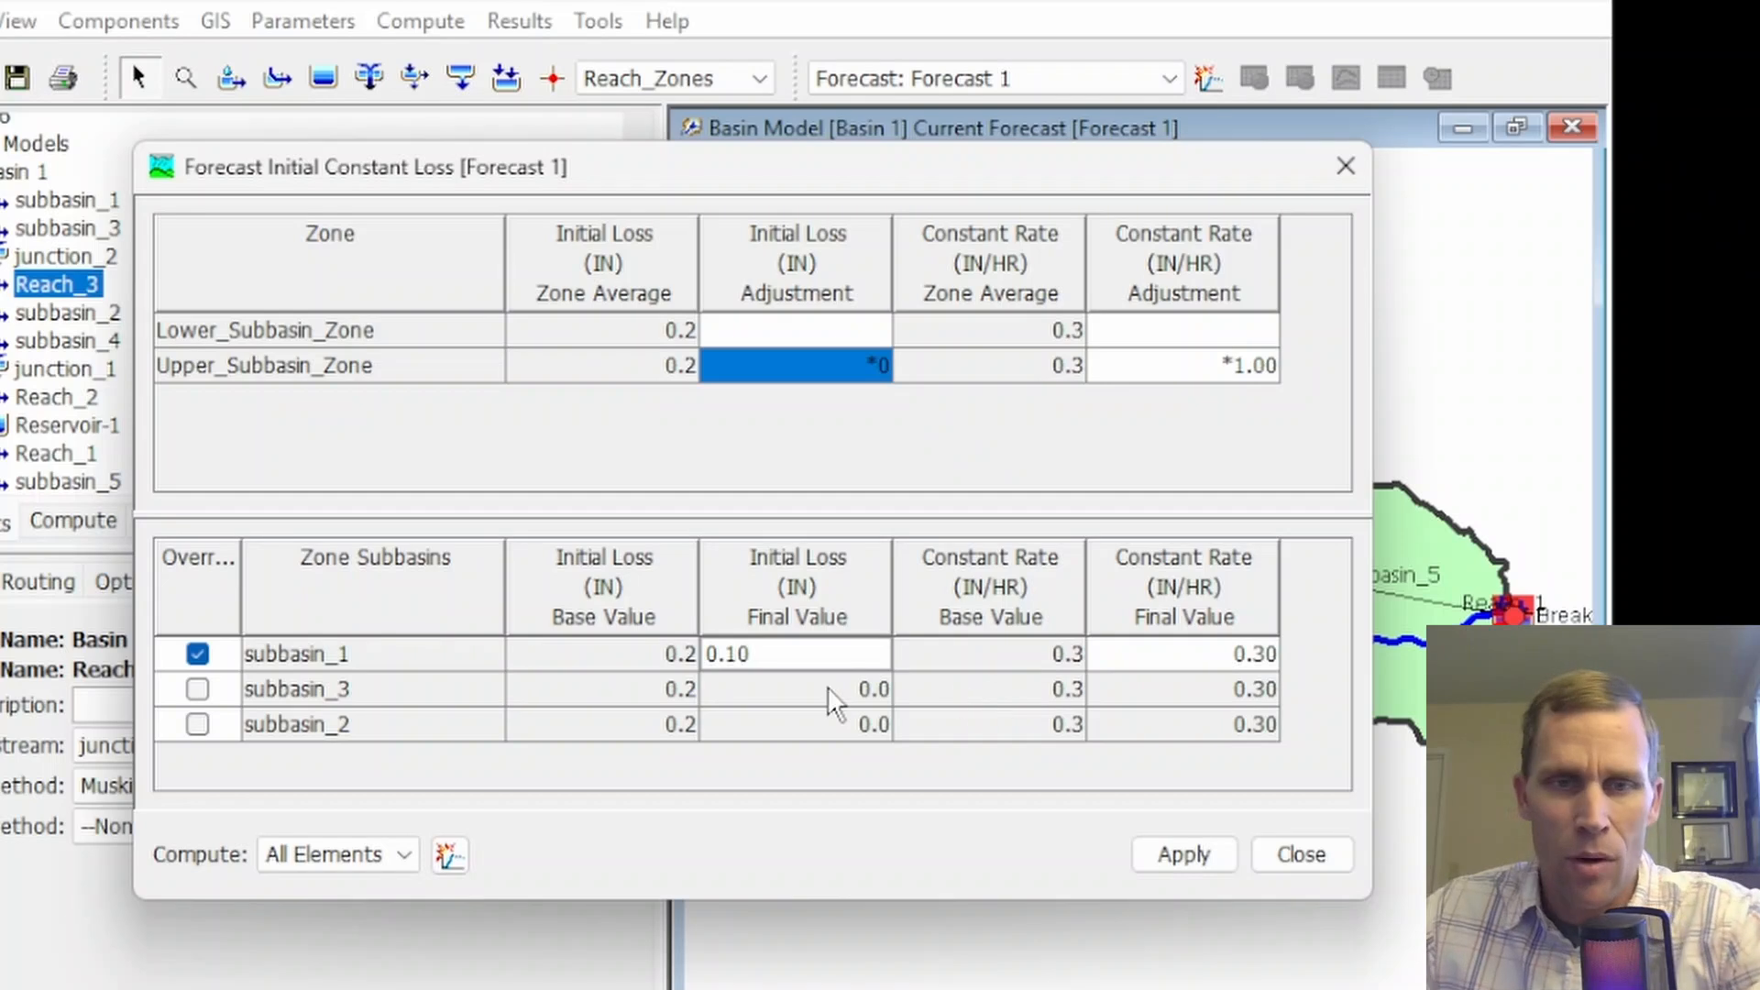
click(1189, 858)
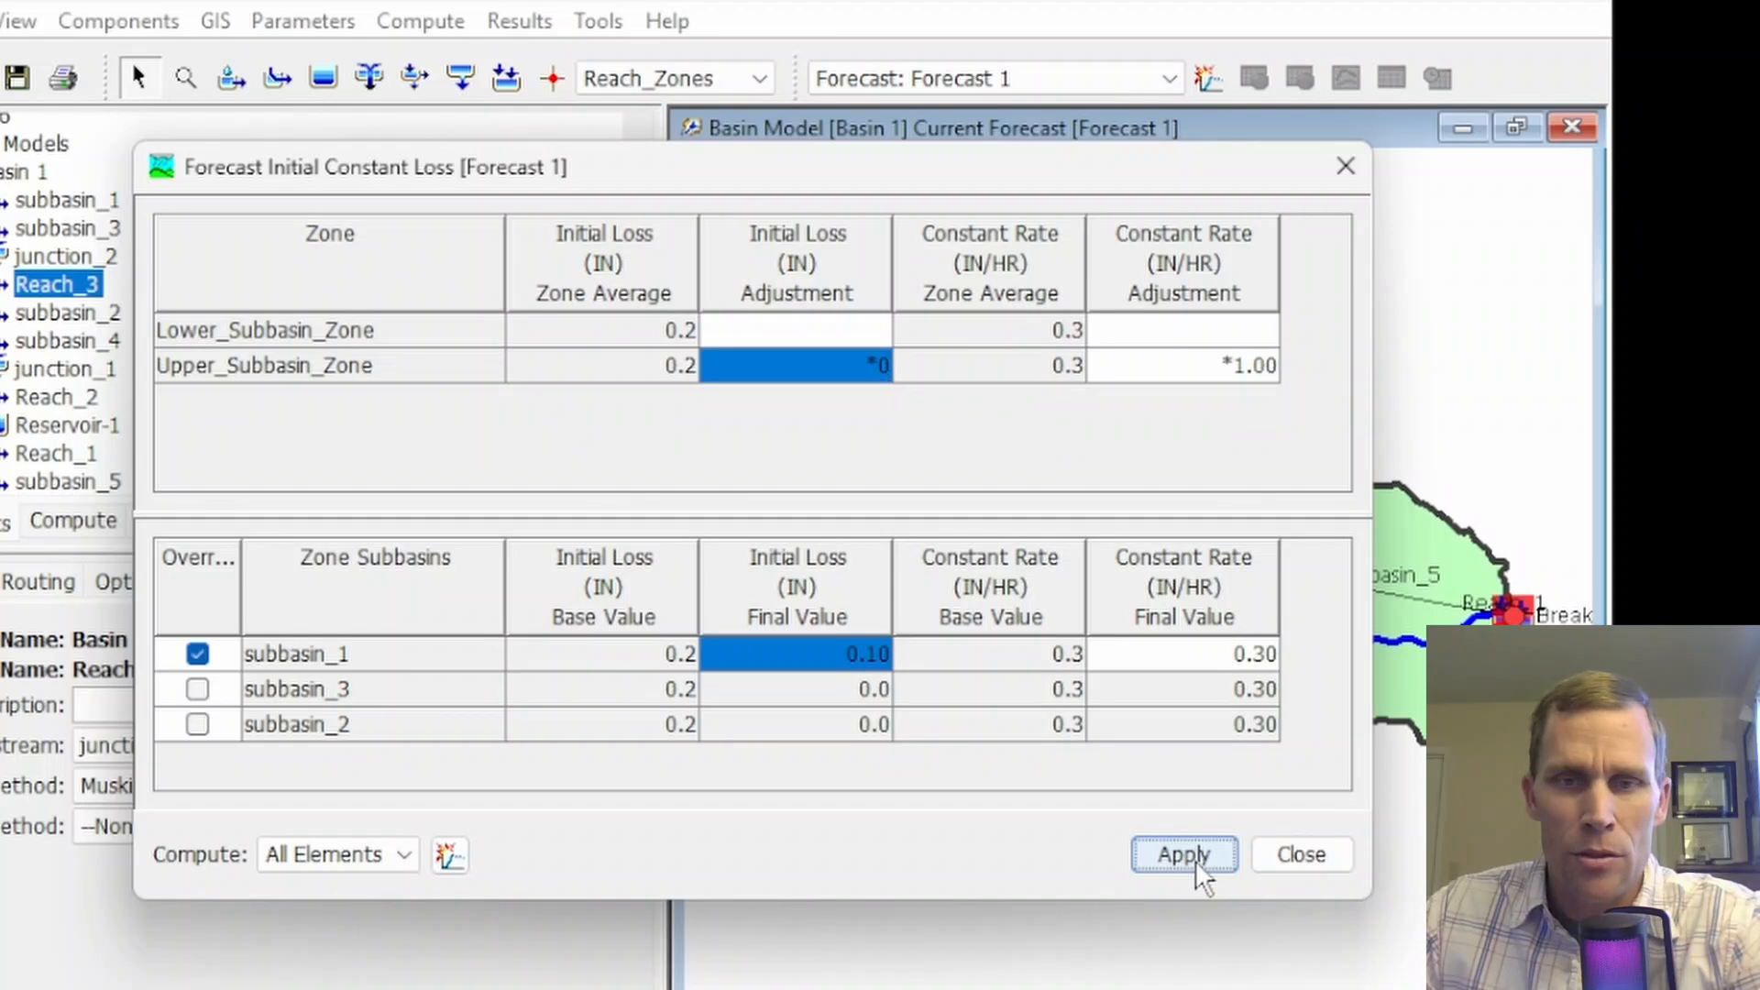
click(1297, 855)
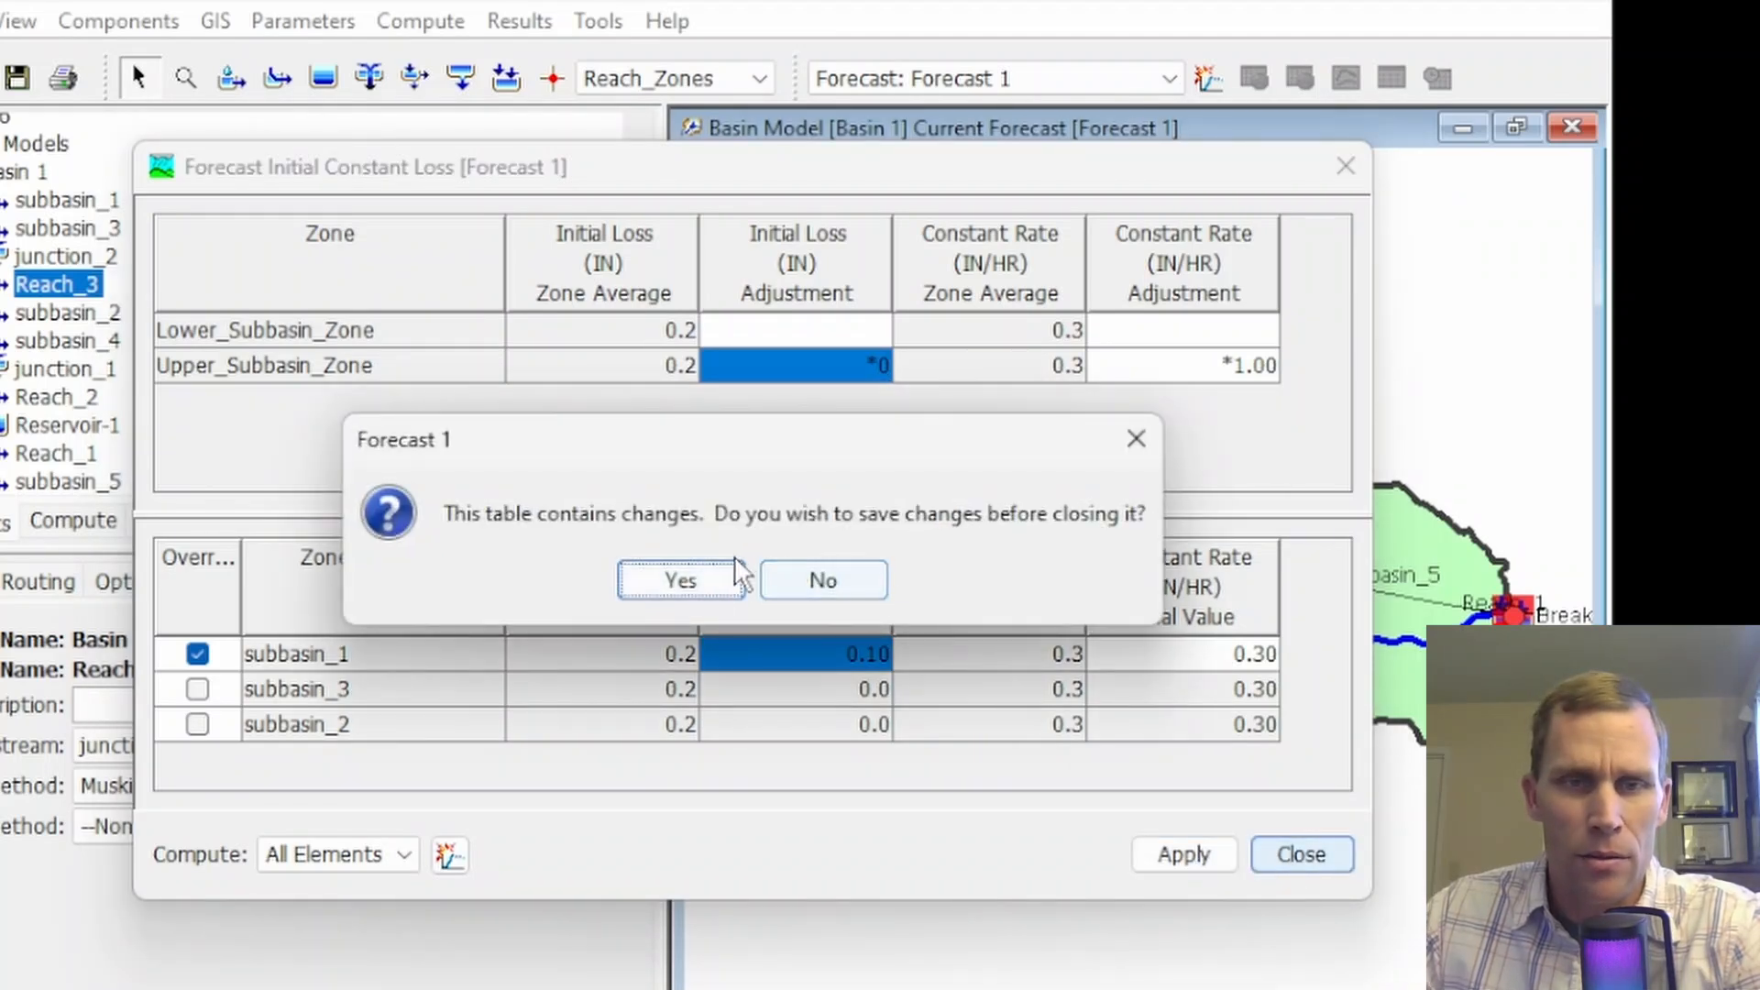
click(715, 579)
View the Linear Reservoir baseflow parameter table for Forecast 1 and close it
click(420, 20)
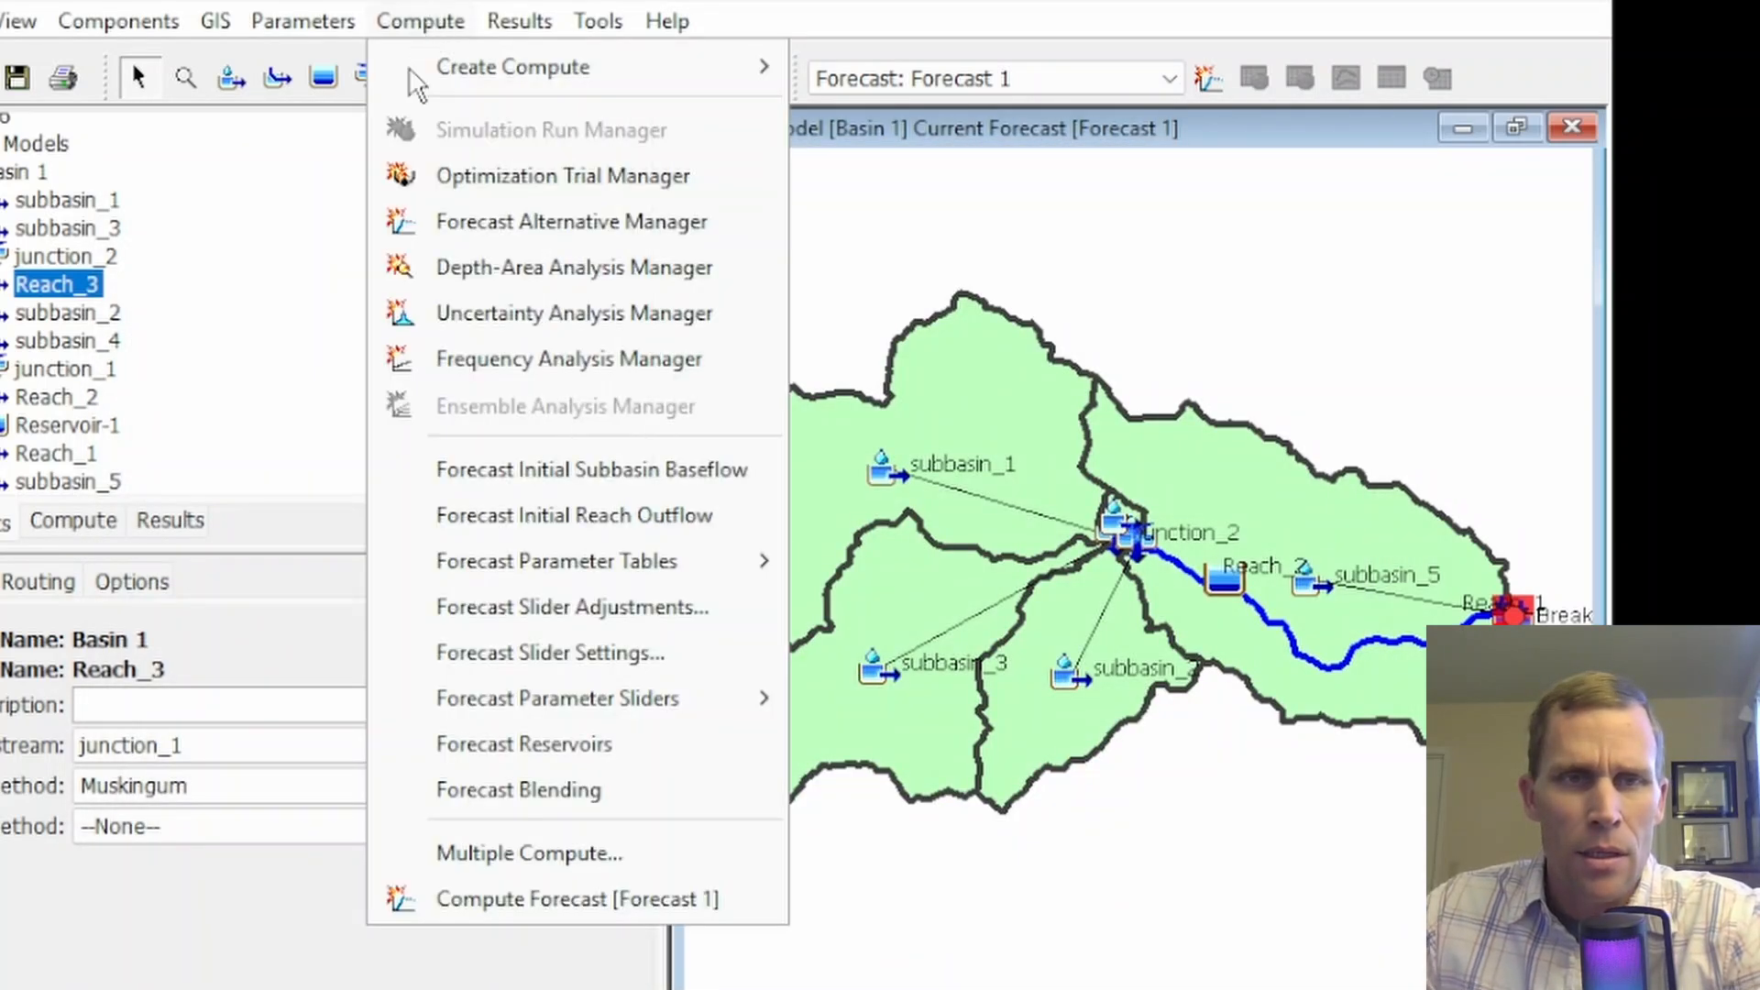
mouse_move(733, 561)
click(932, 653)
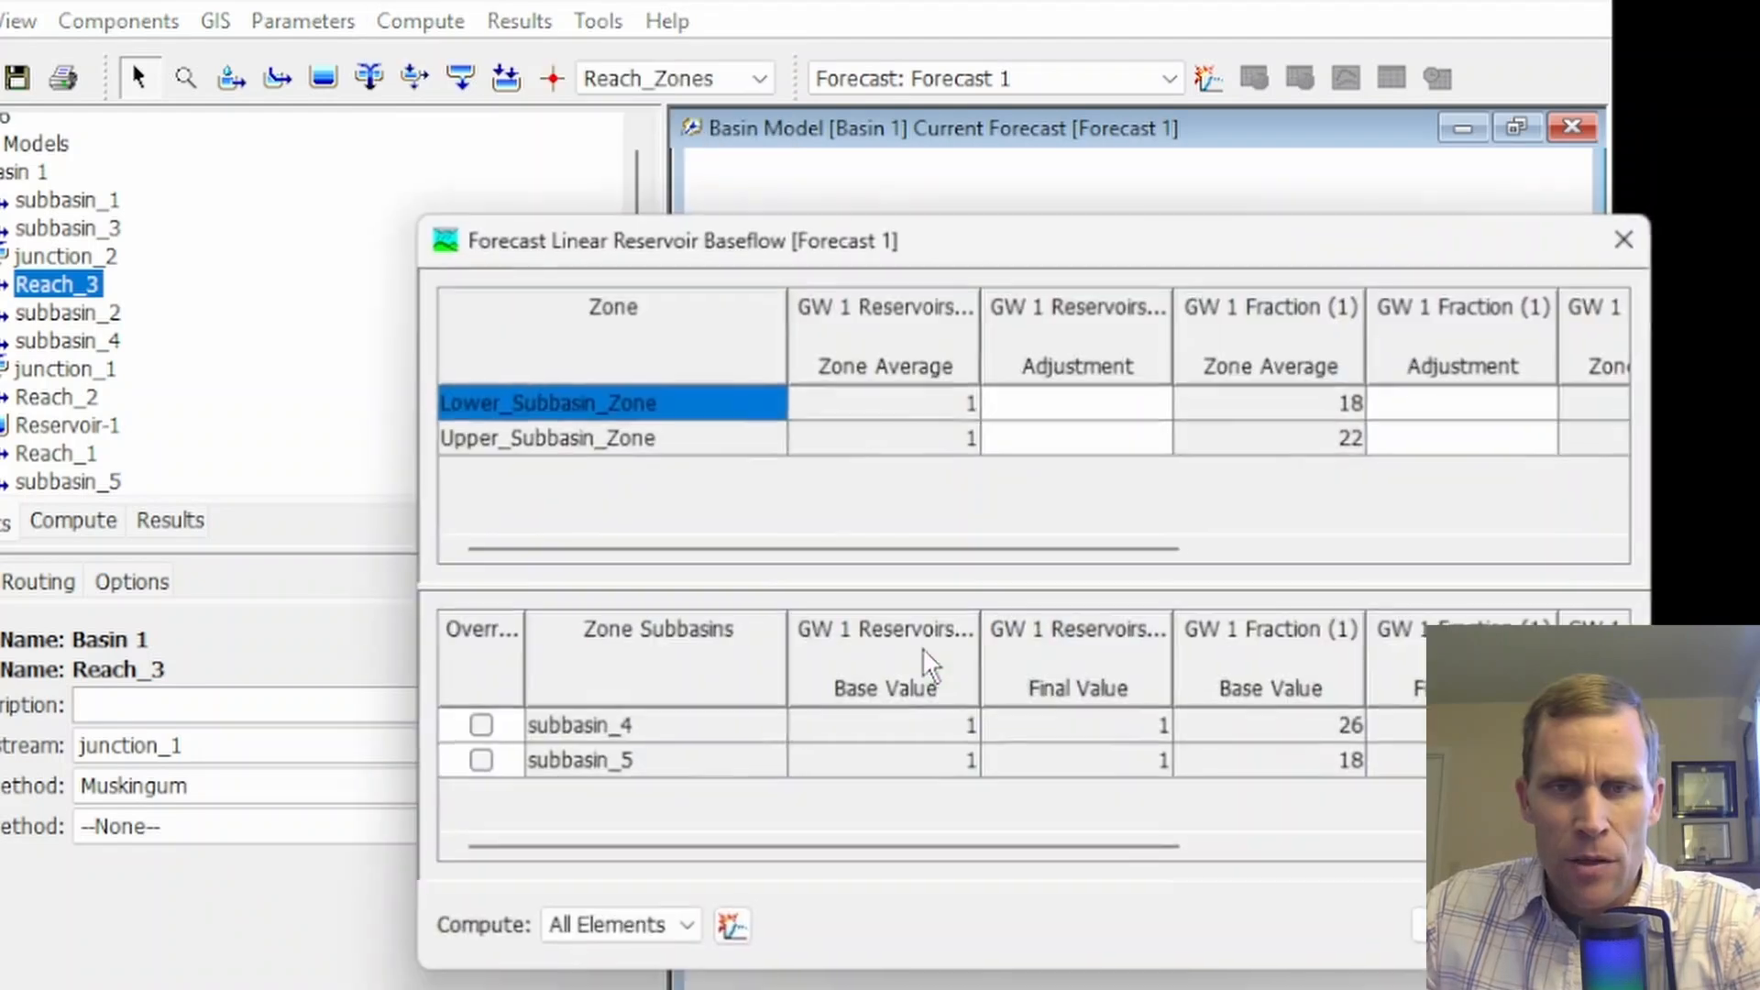
click(1627, 239)
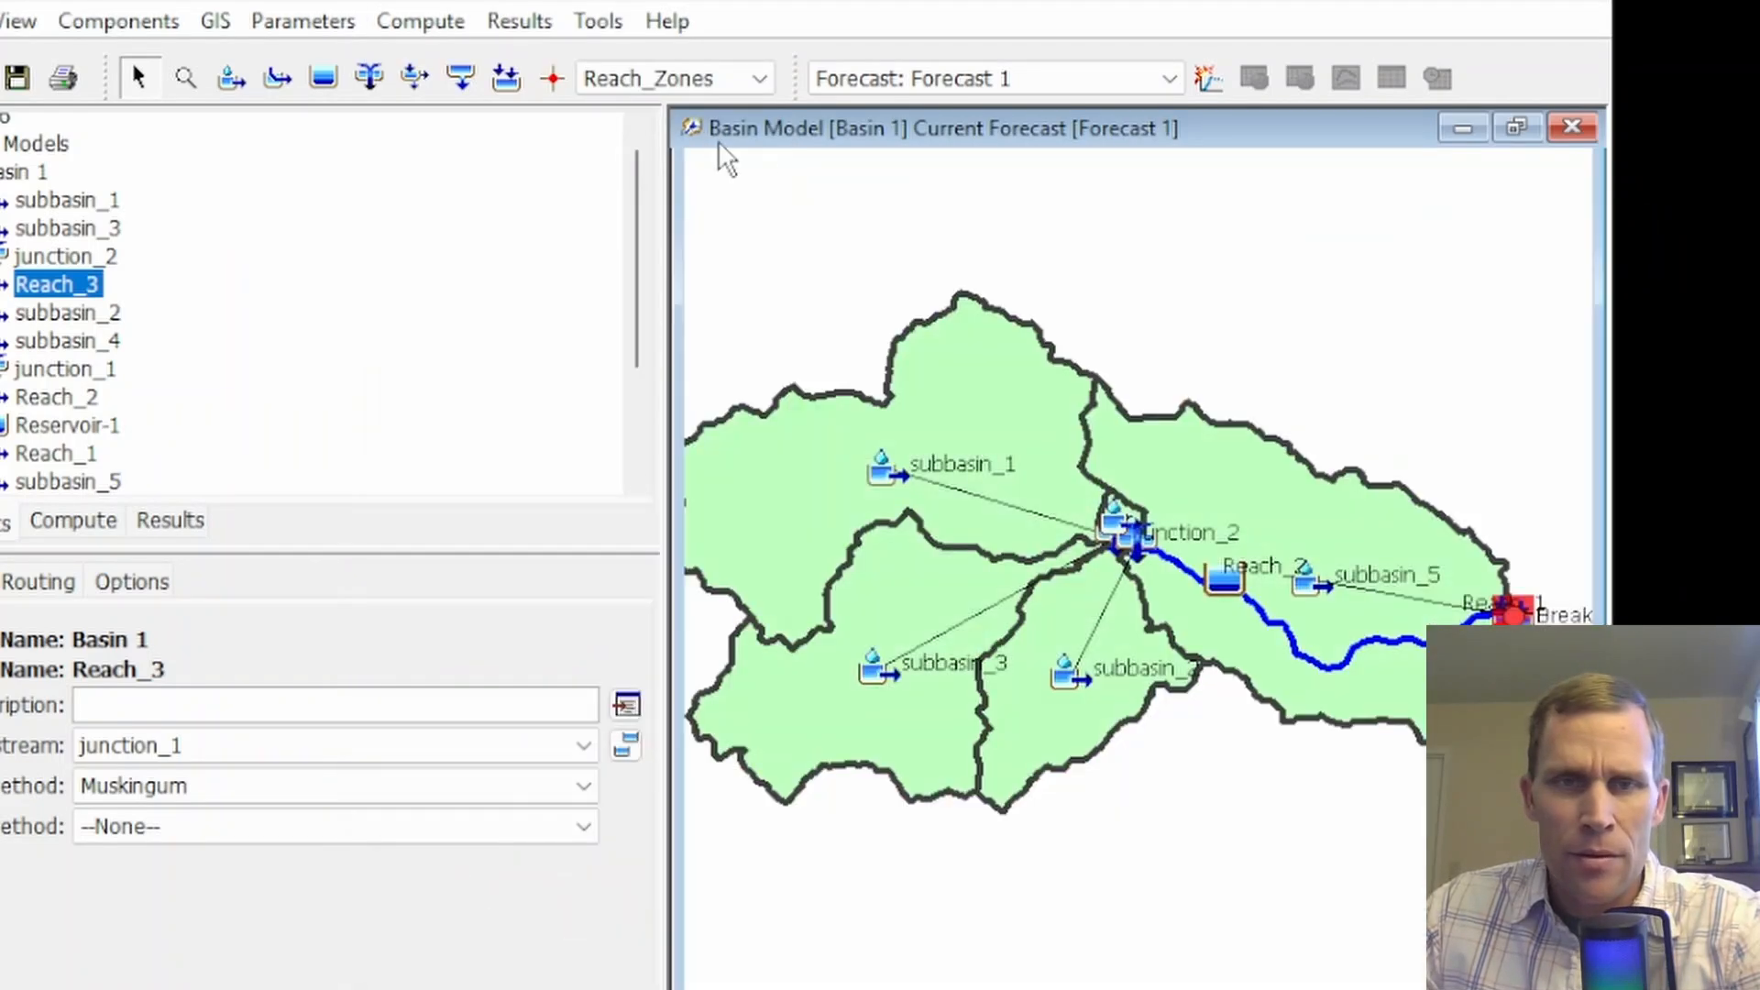
Review the K and x values for All_Reaches in the Muskingum routing parameter table for Forecast 1 and close it
click(424, 22)
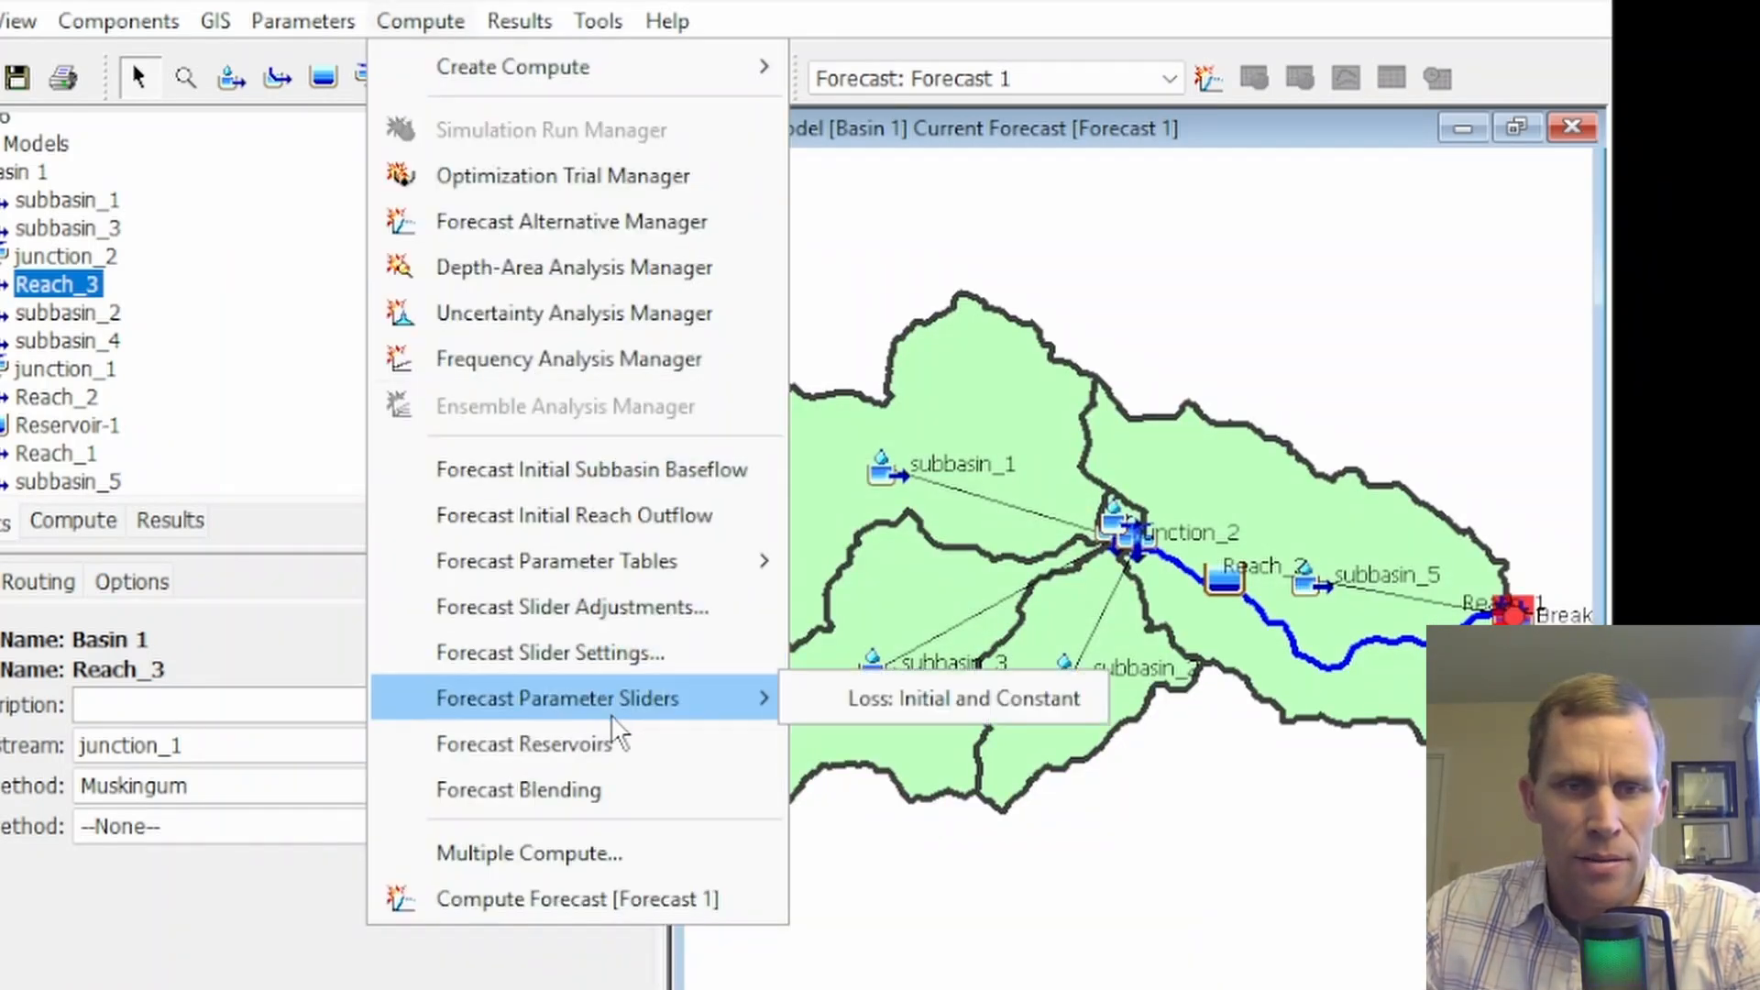
mouse_move(734, 561)
click(988, 702)
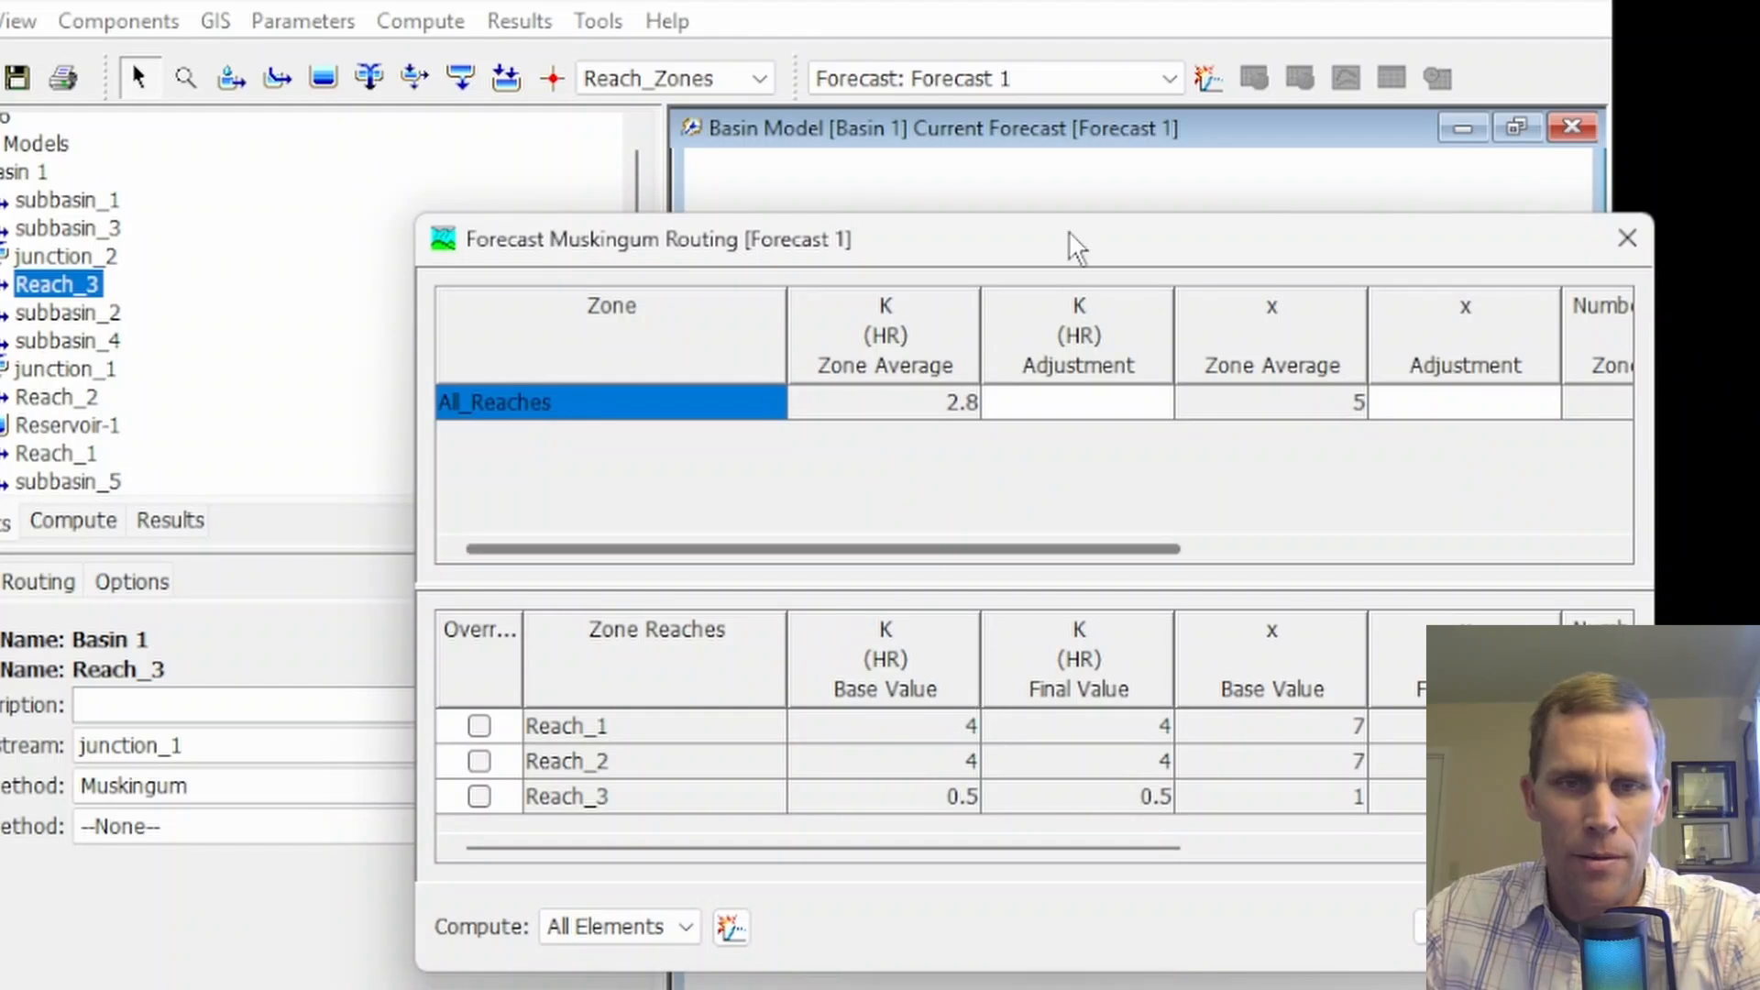
drag(1096, 248, 788, 175)
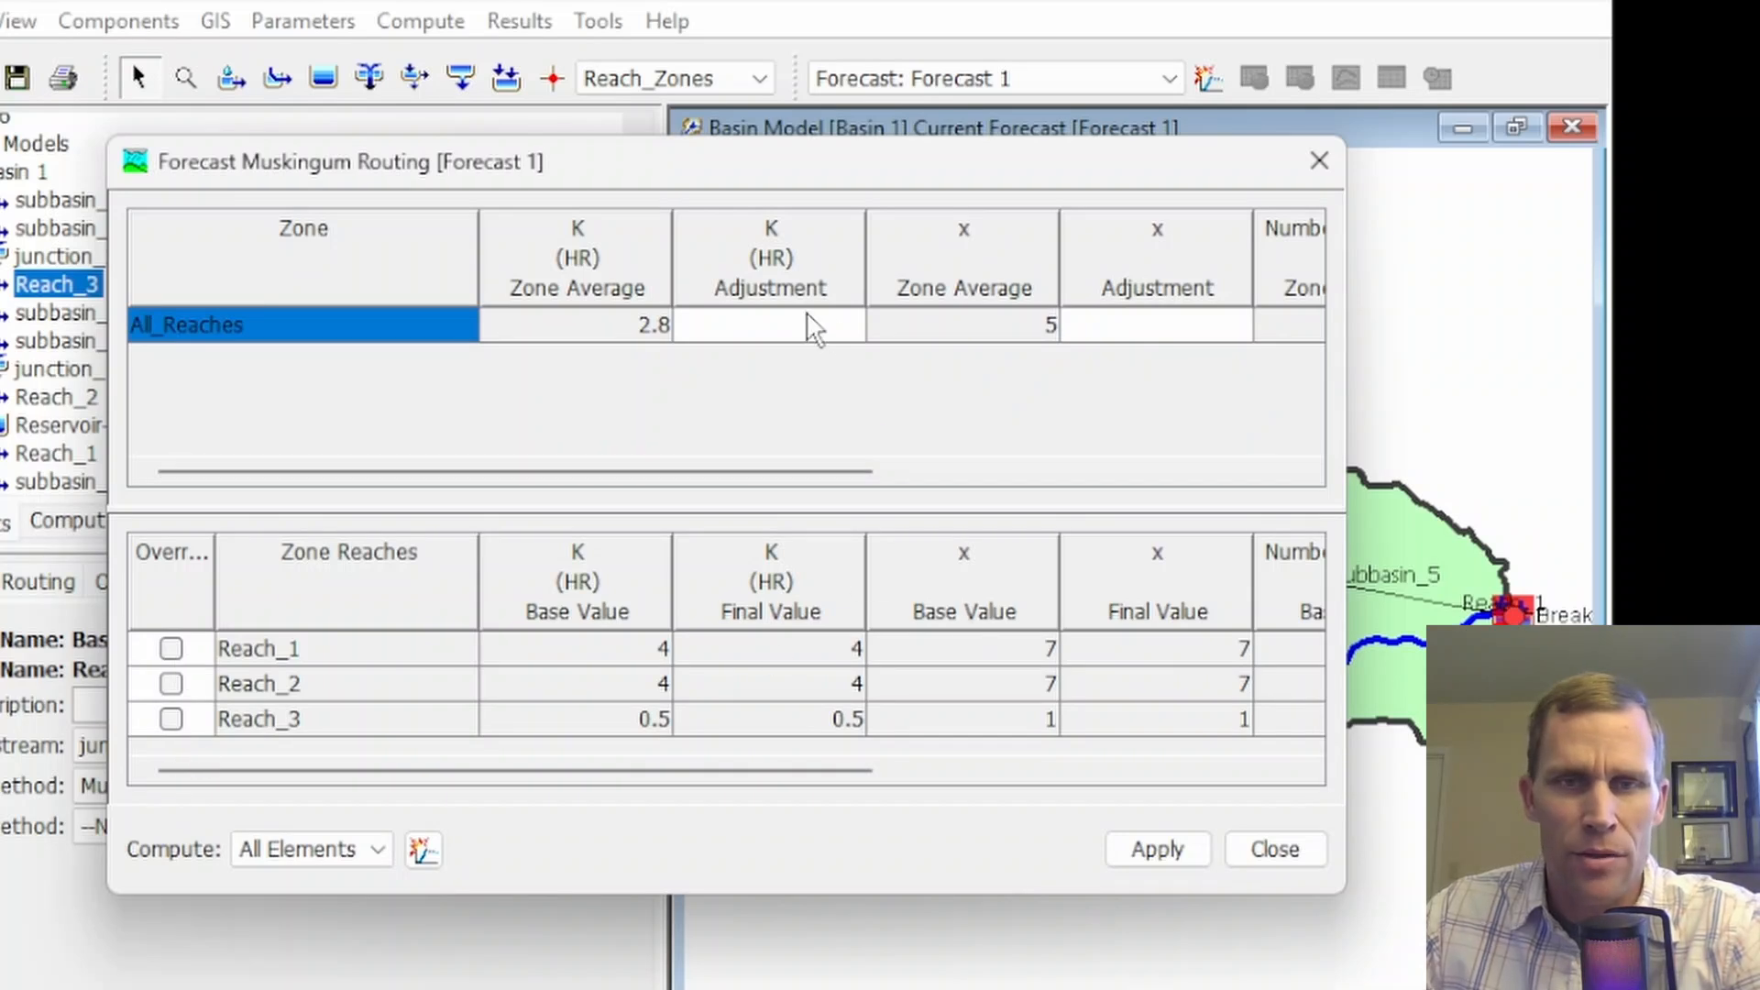
click(810, 332)
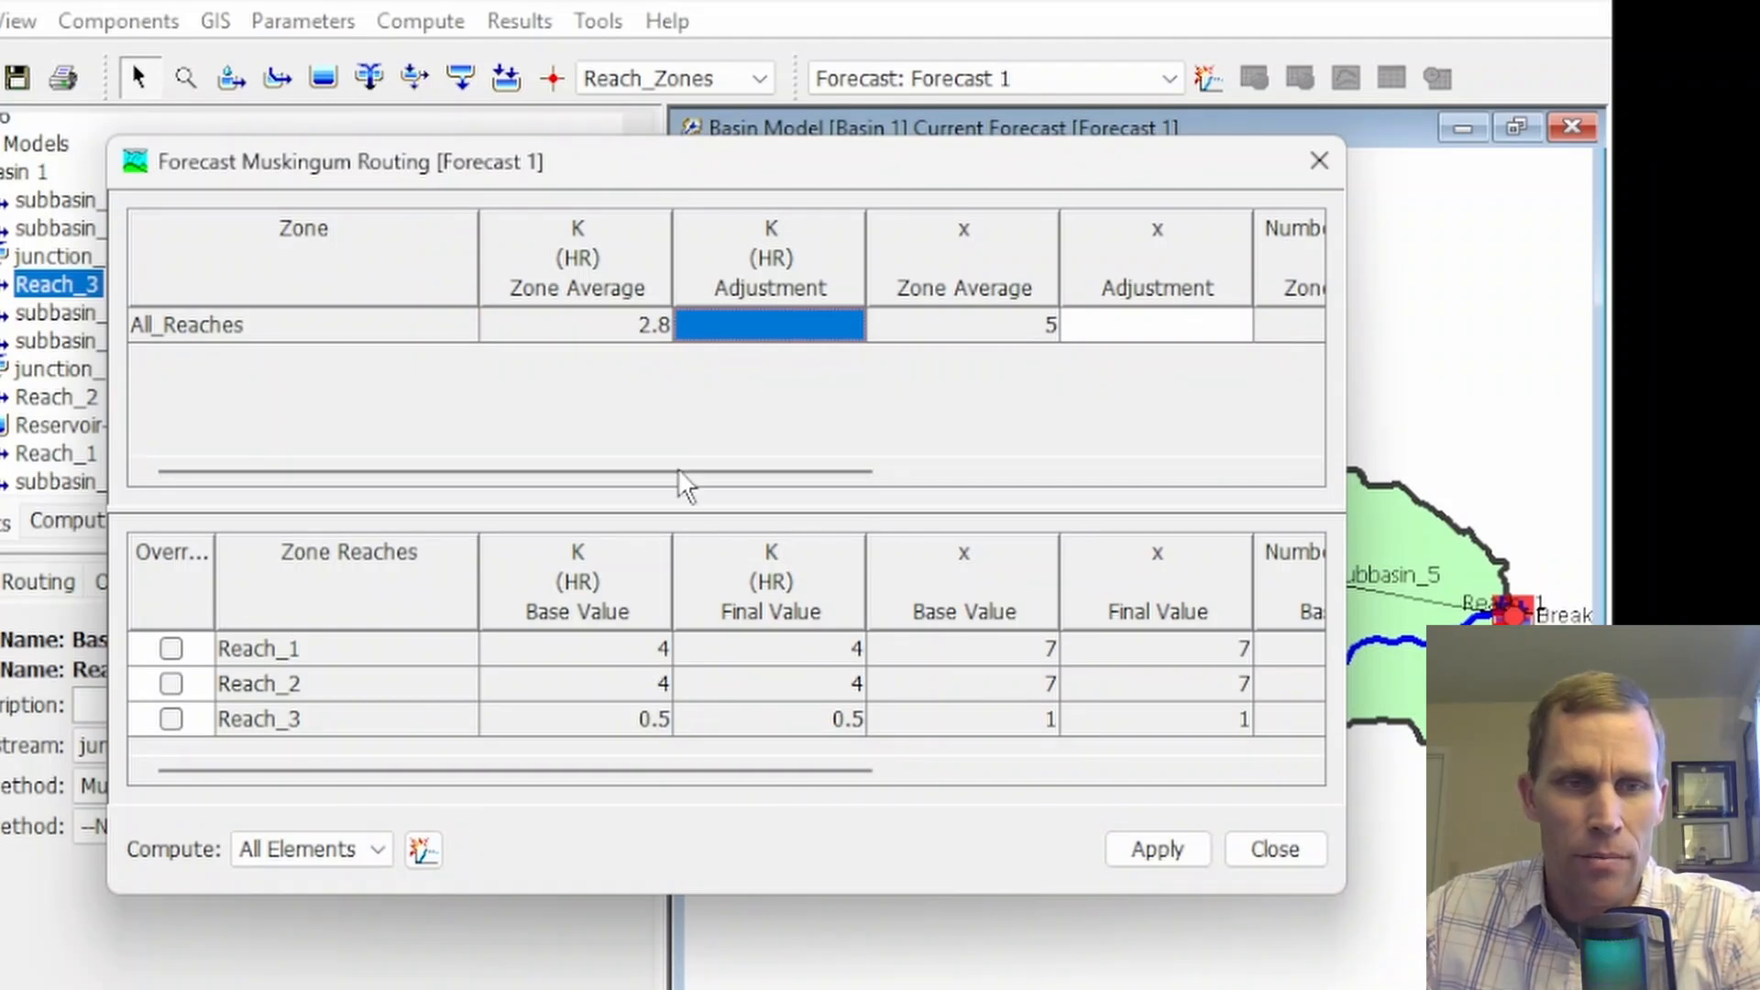
click(1319, 161)
Open the forecast slider adjustments and remove the Initial Loss and Constant Rate entries for Upper_Subbasin_Zone
click(423, 26)
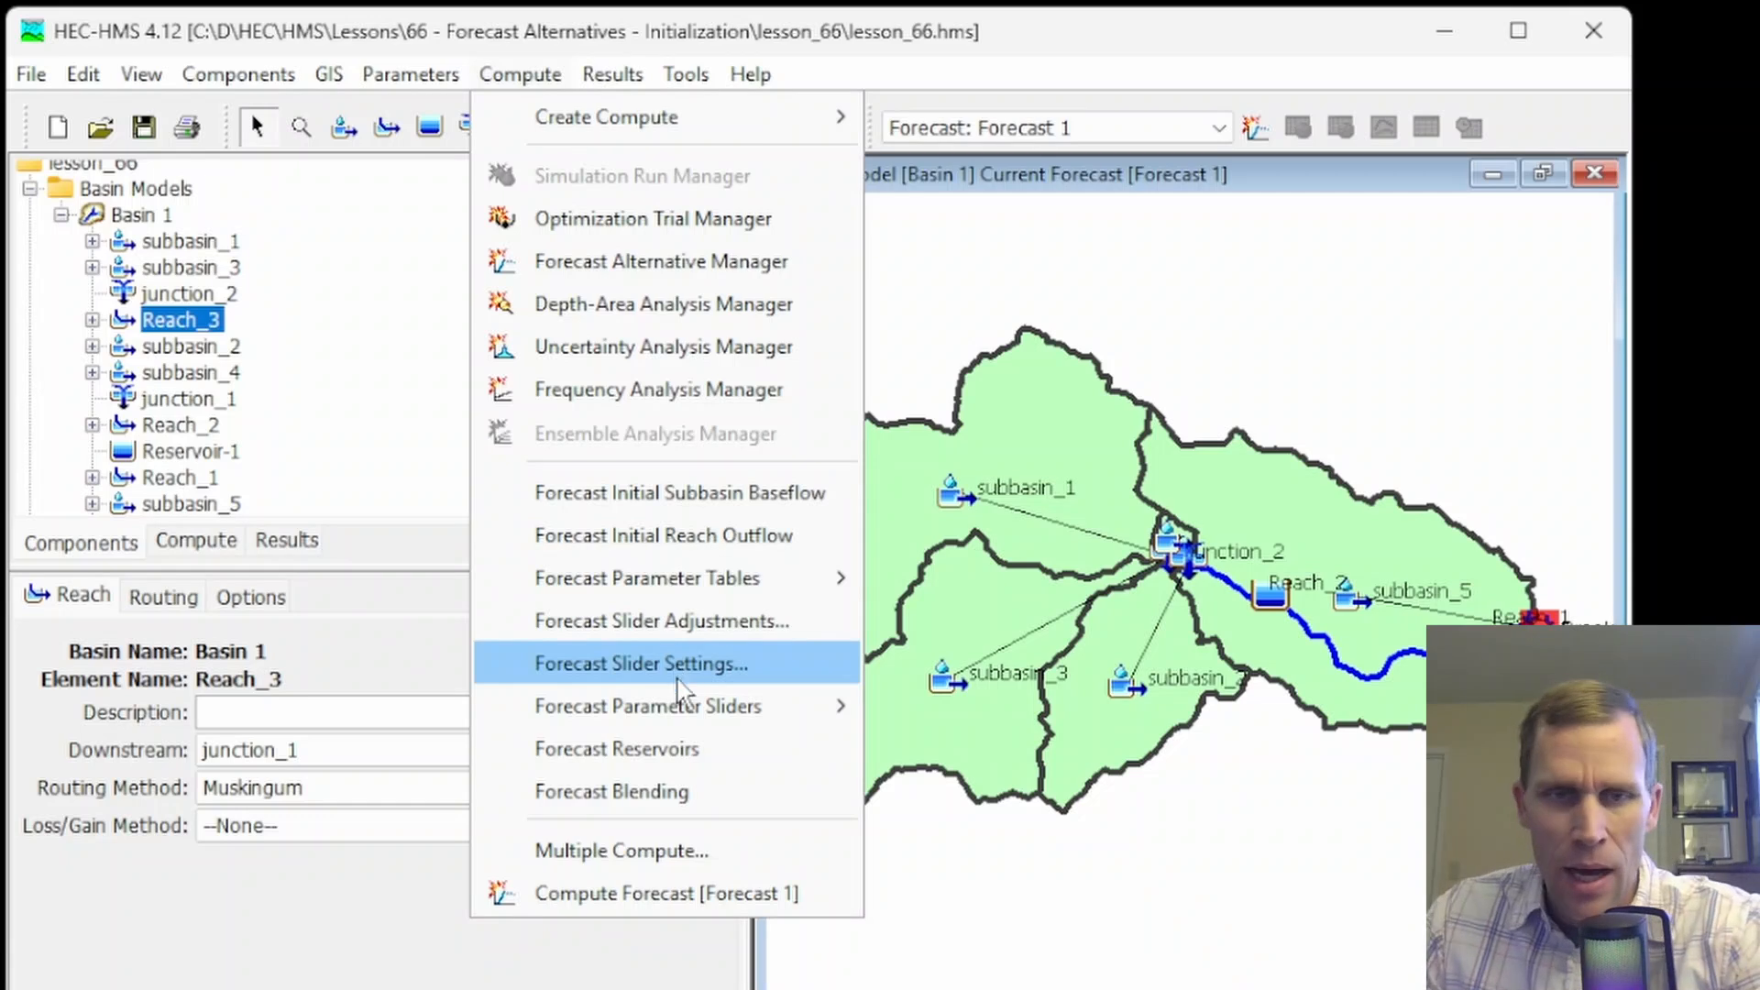
mouse_move(672, 587)
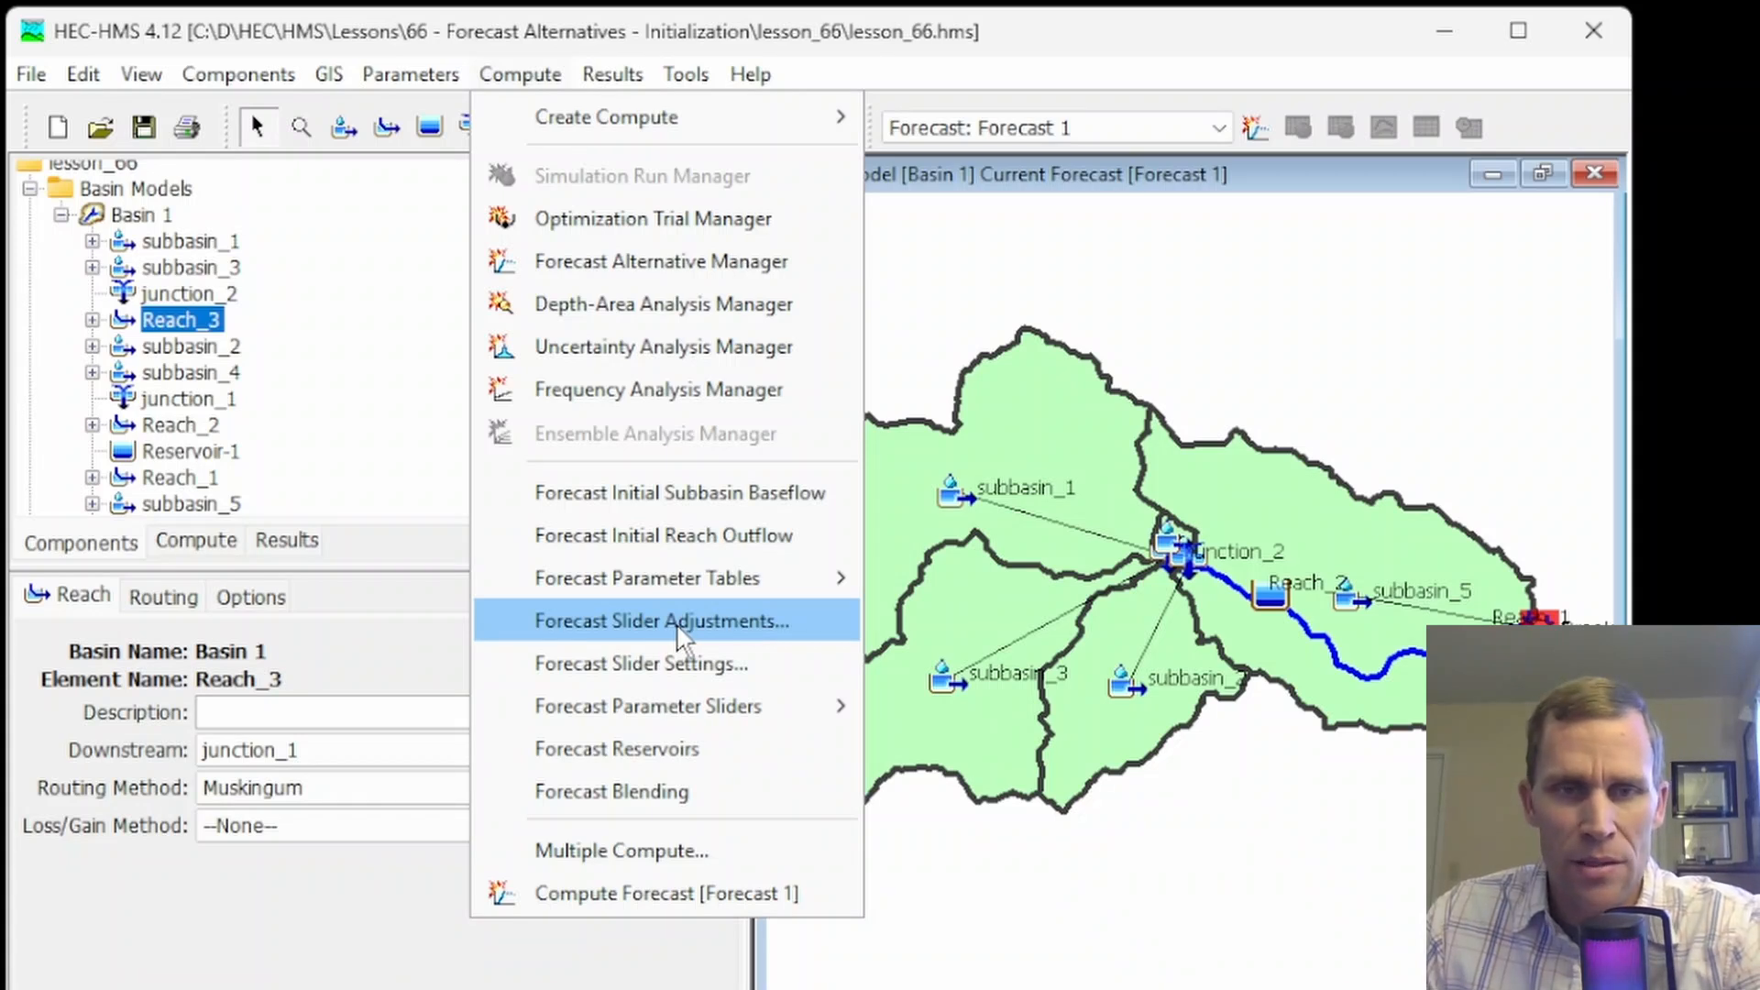
mouse_move(689, 713)
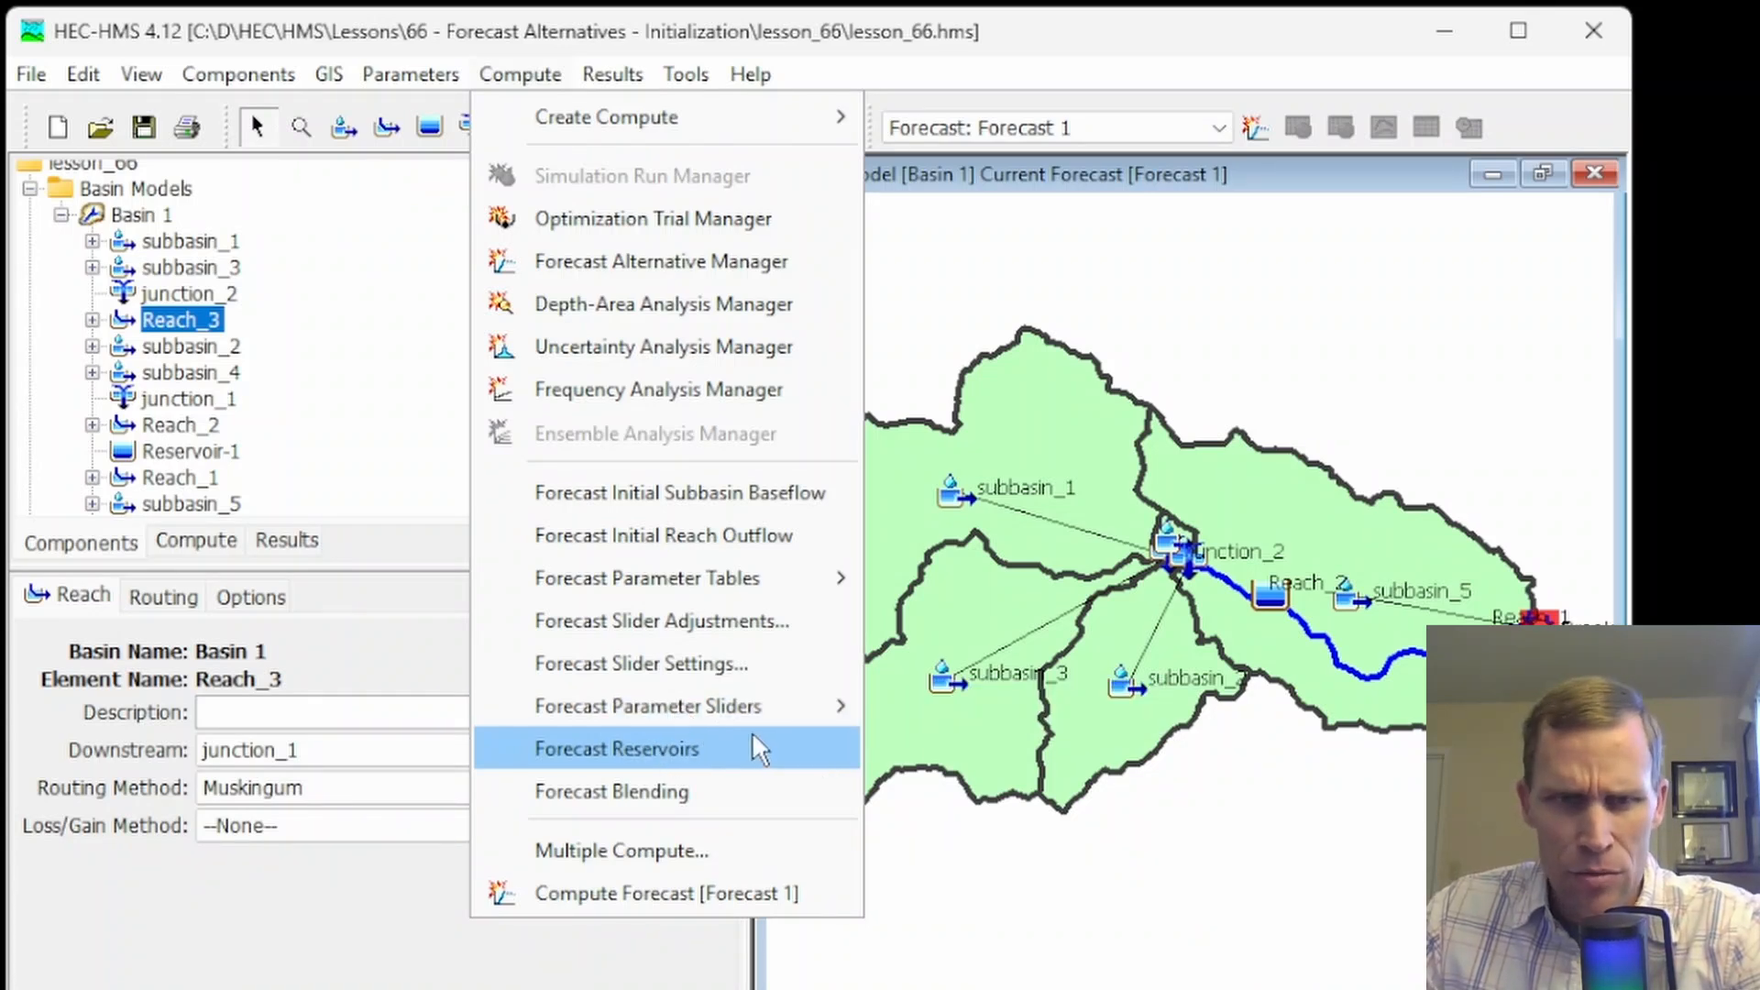
click(662, 623)
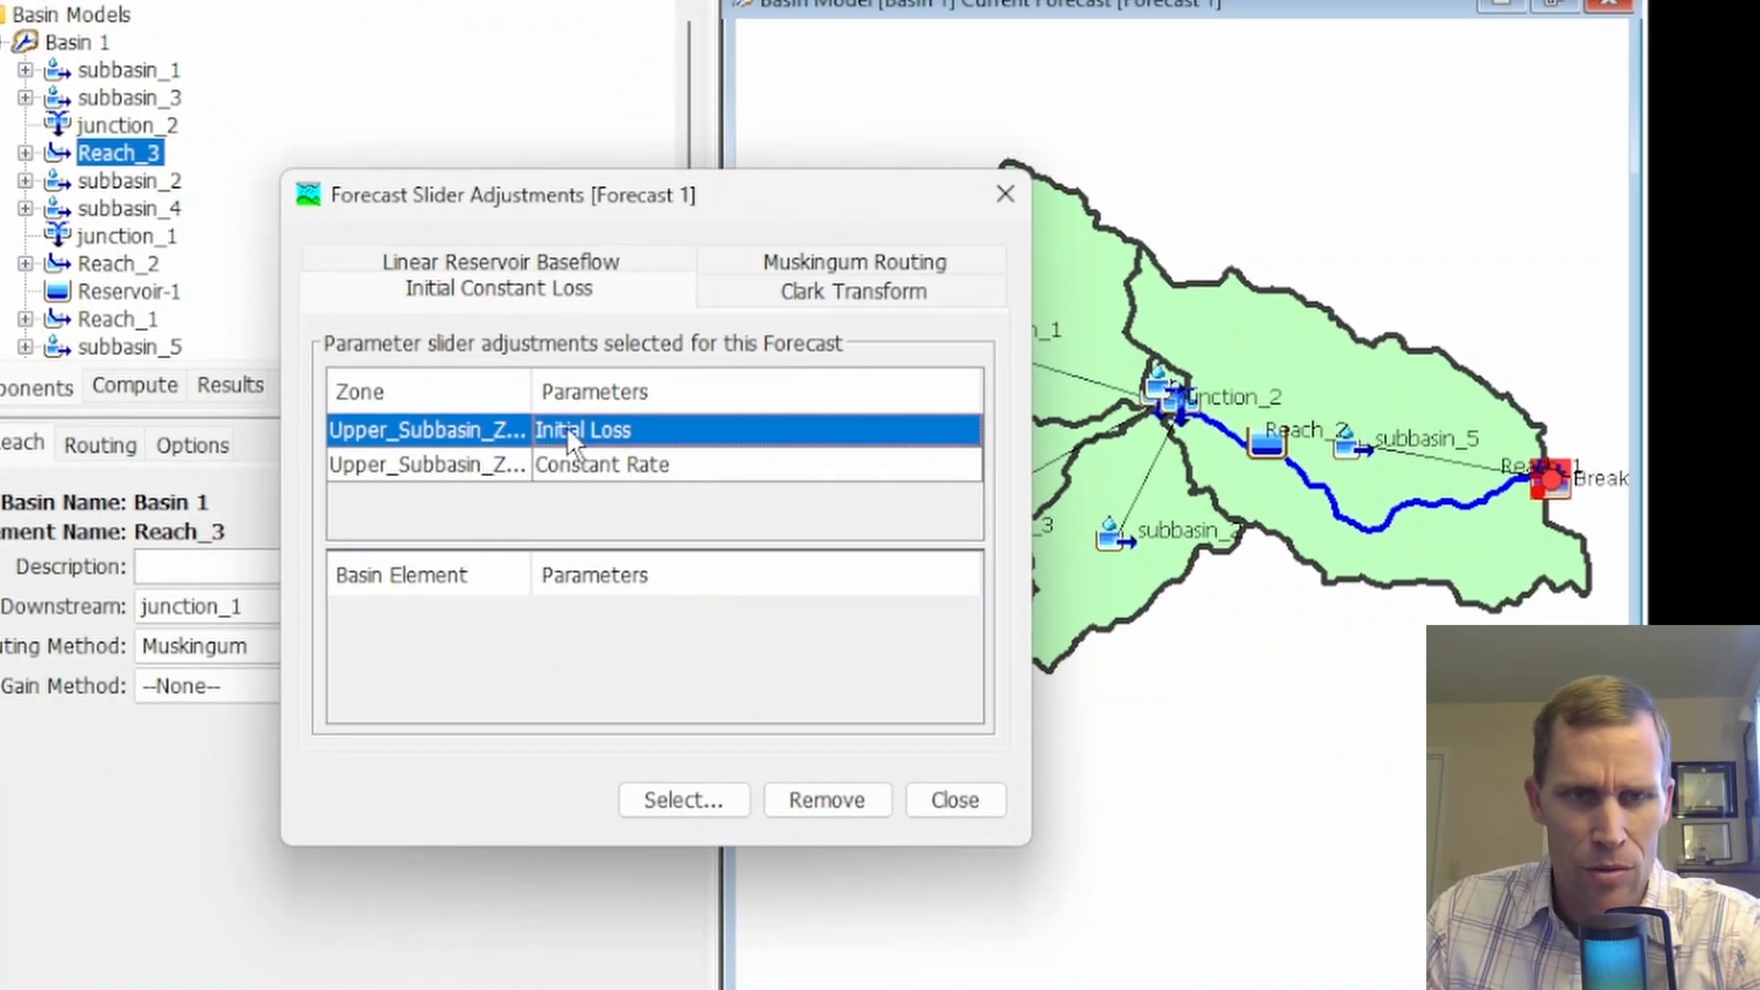
shift+click(591, 464)
click(812, 794)
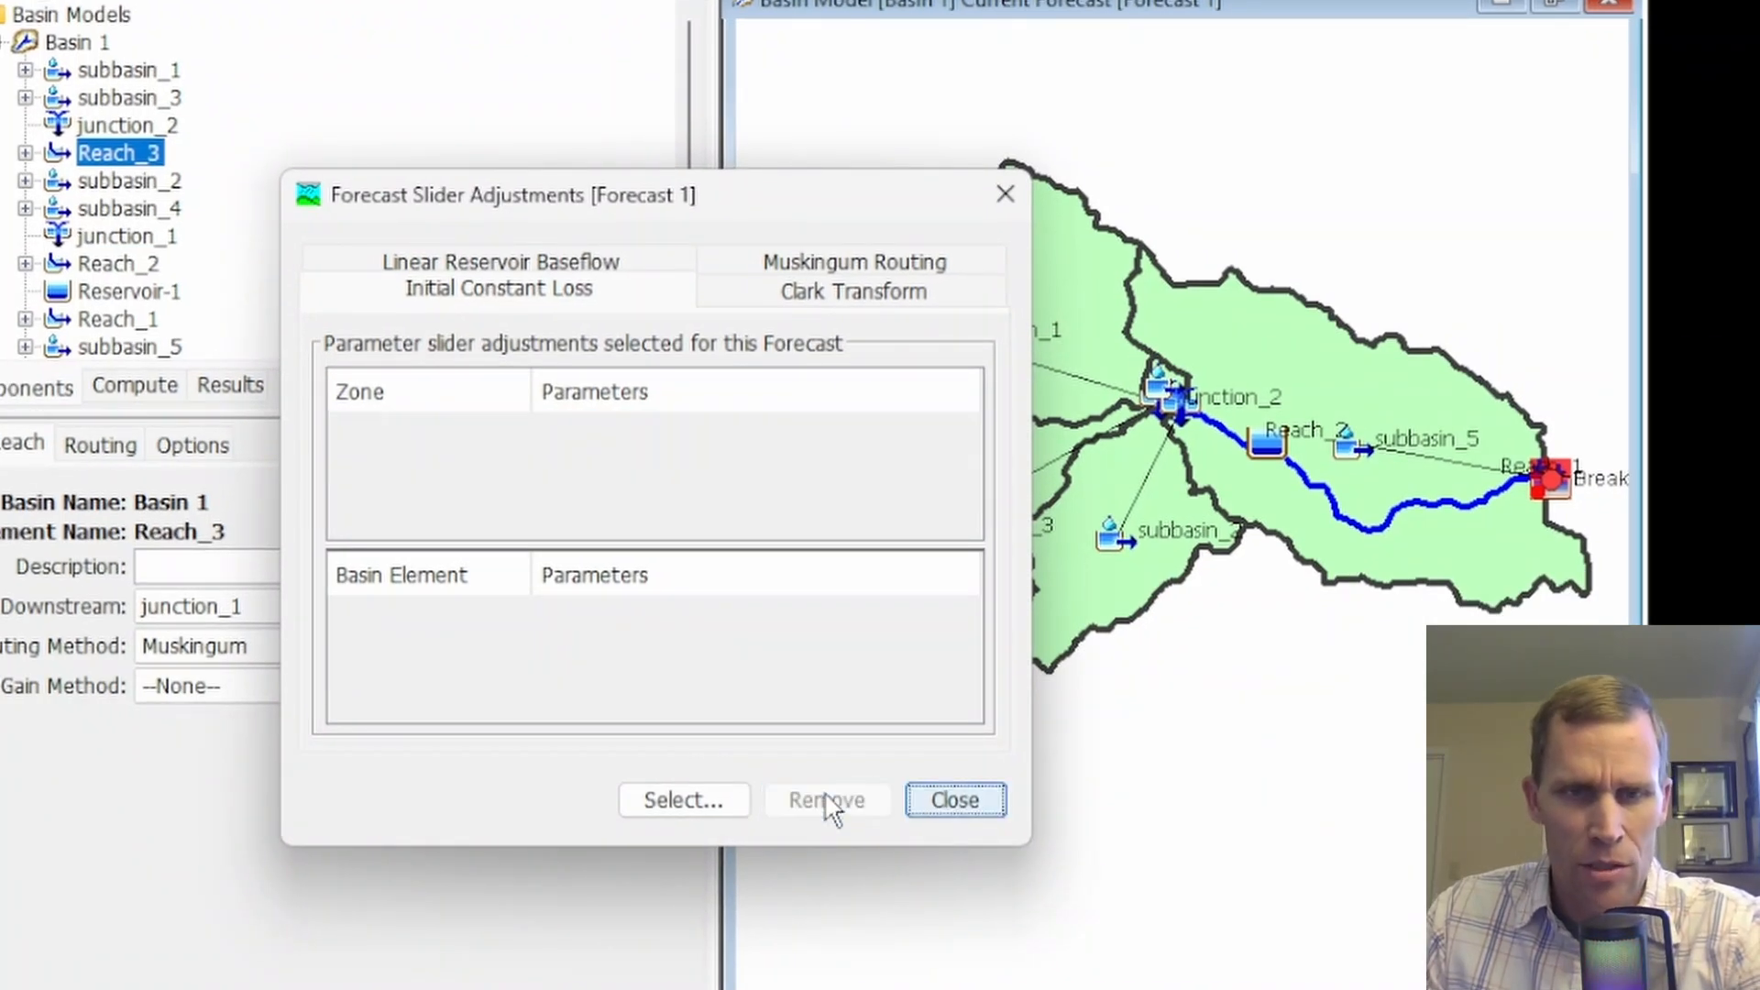
Open the slider adjustment selection and browse the zones available for Clark Transform, Linear Reservoir Baseflow and Muskingum Routing
click(678, 805)
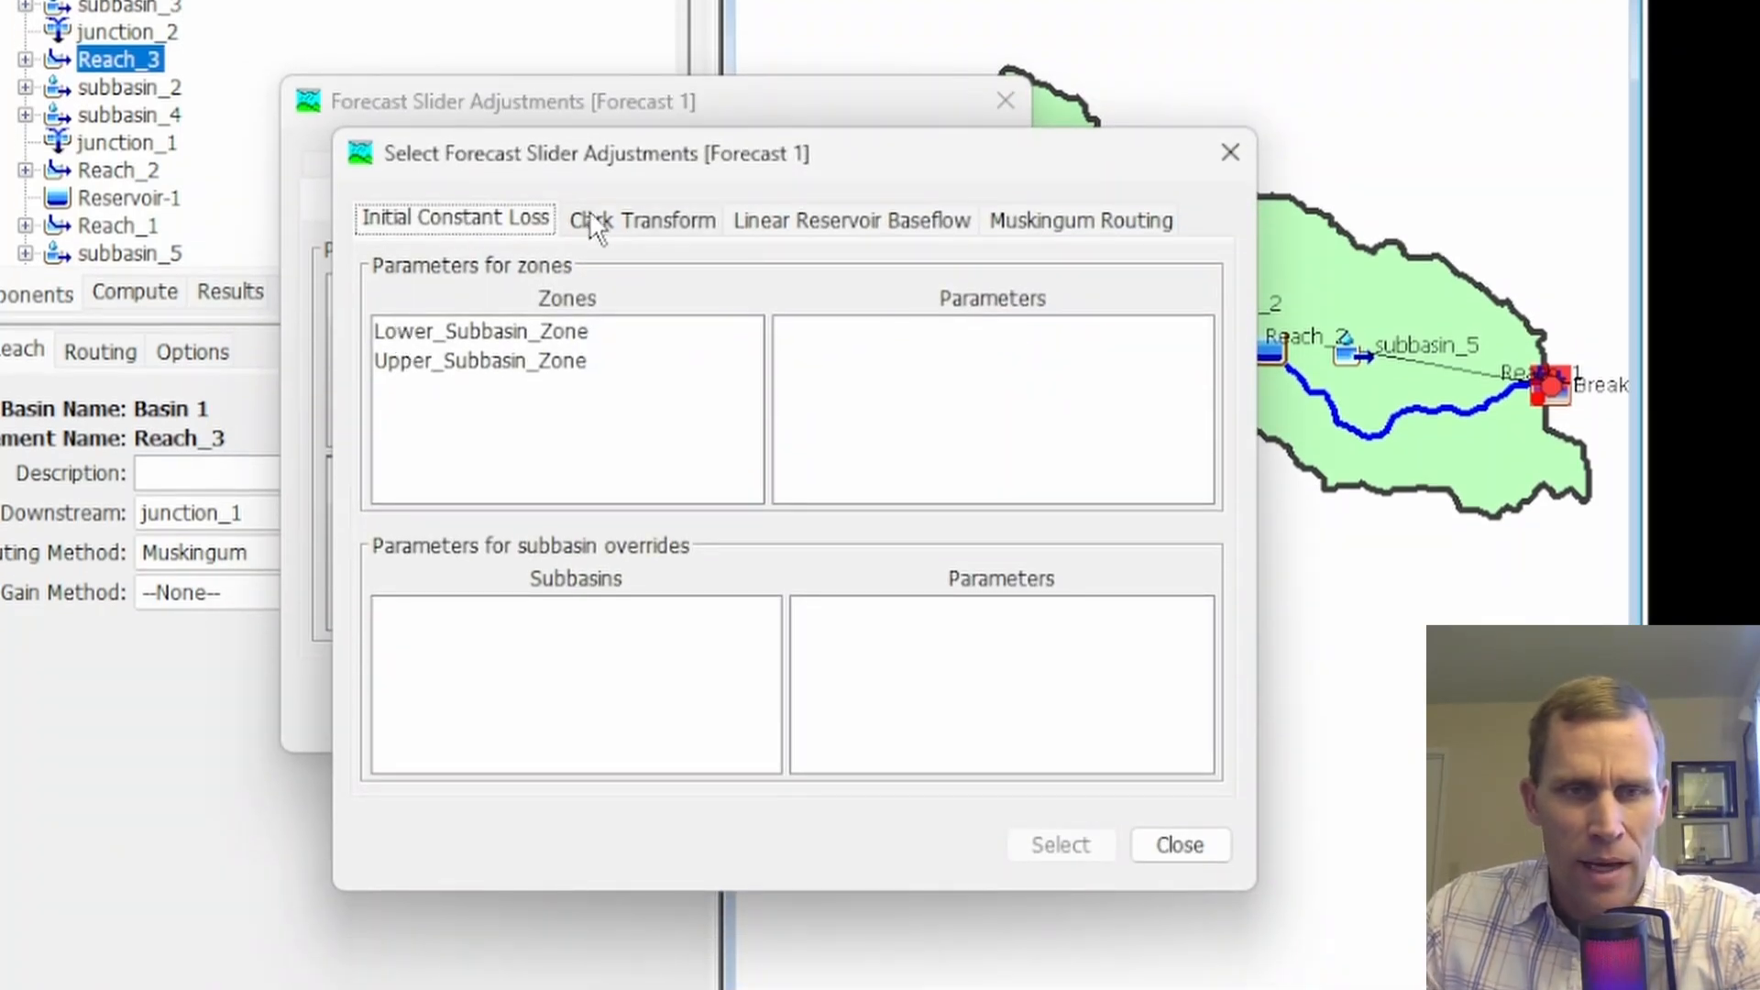
click(591, 220)
click(944, 218)
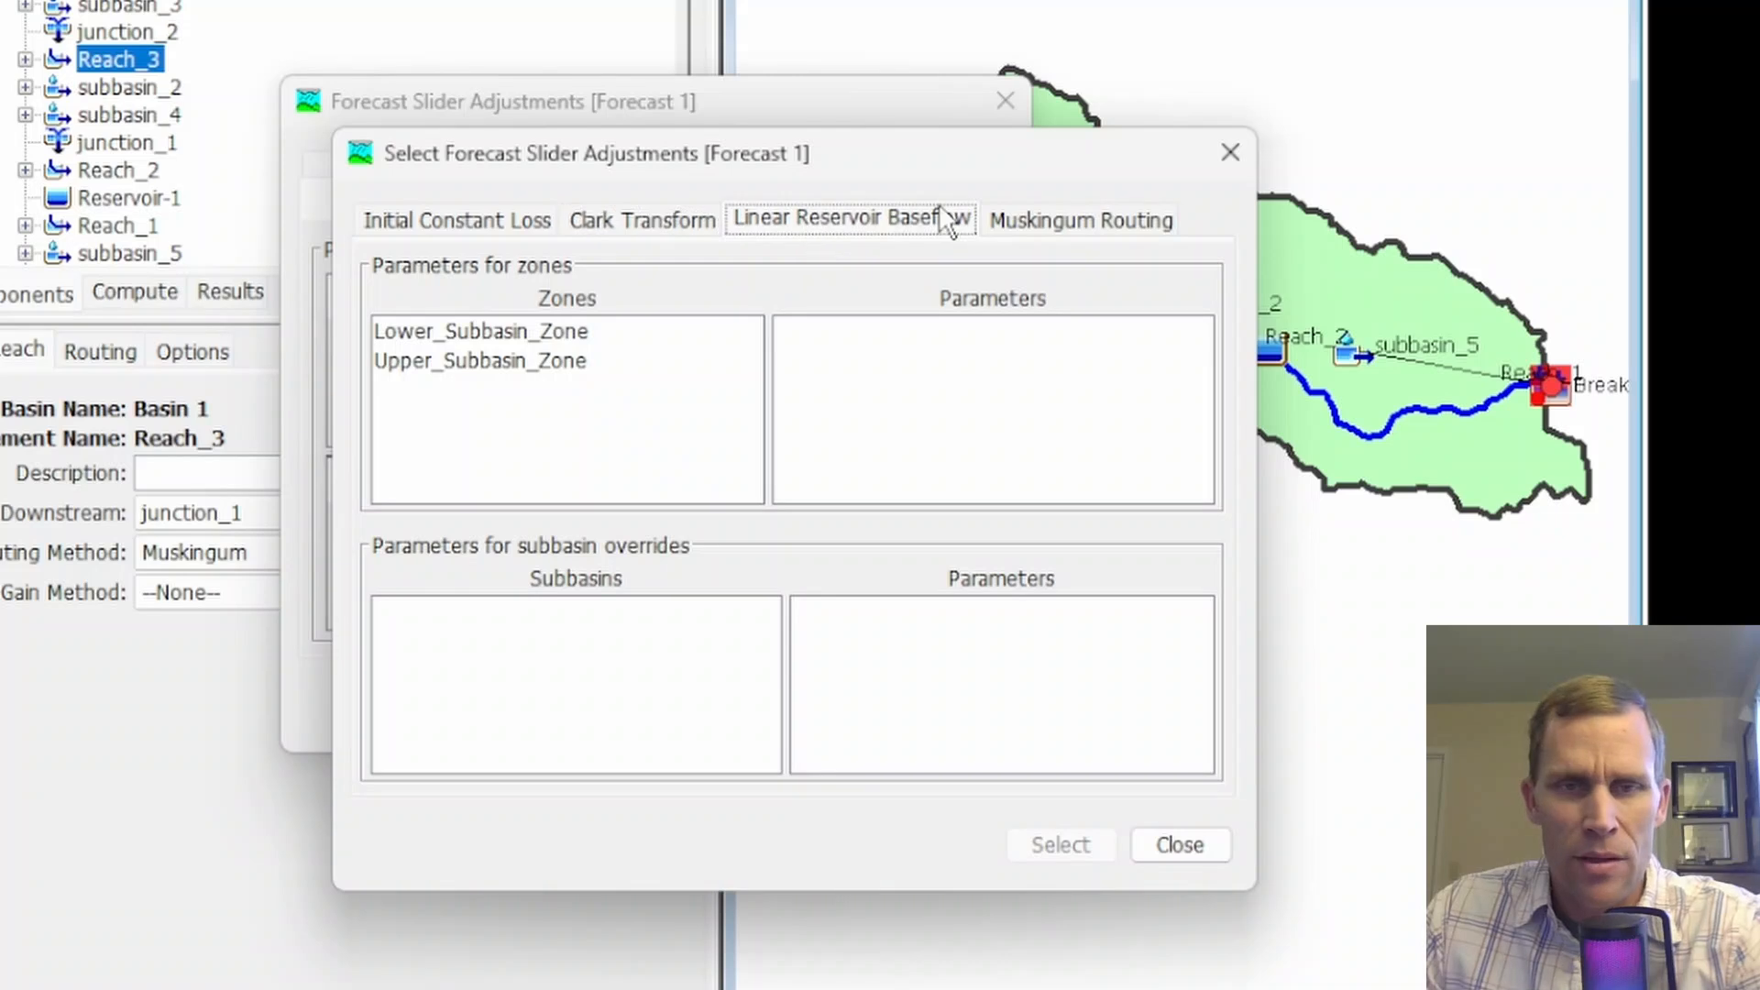
click(1034, 217)
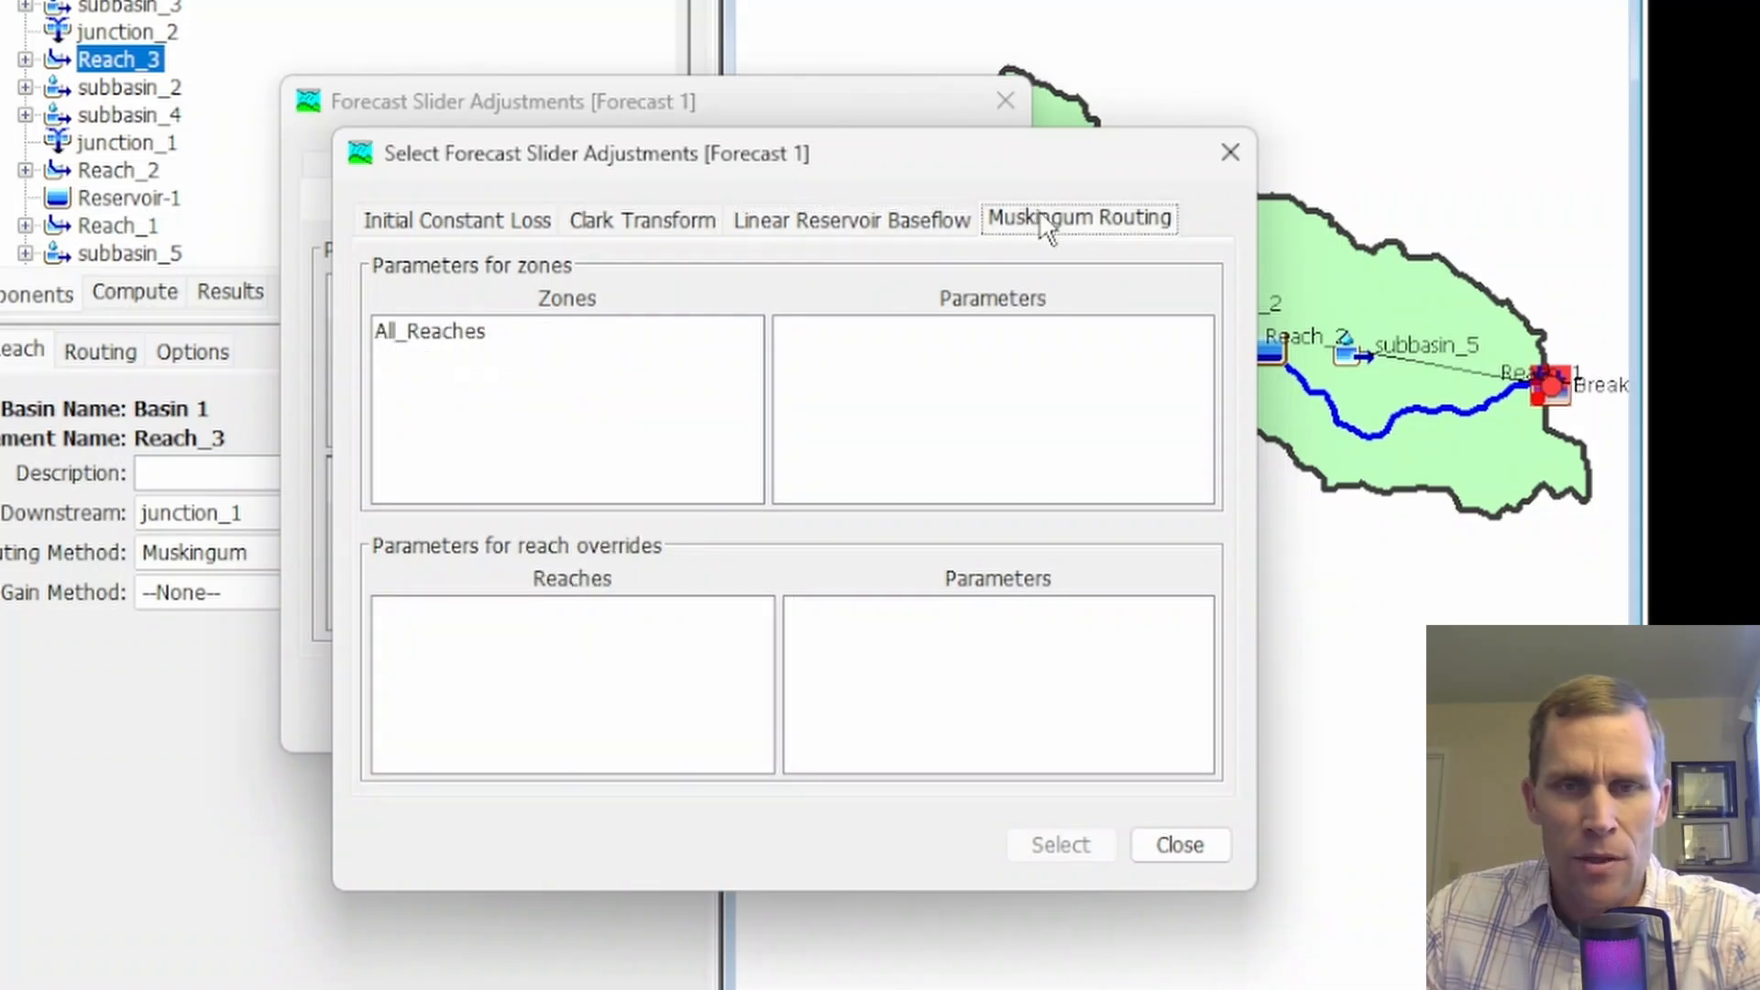
Add the Clark Transform Time of Concentration and Storage Coefficient of Upper_Subbasin_Zone to the forecast slider adjustments and close the selection
click(651, 217)
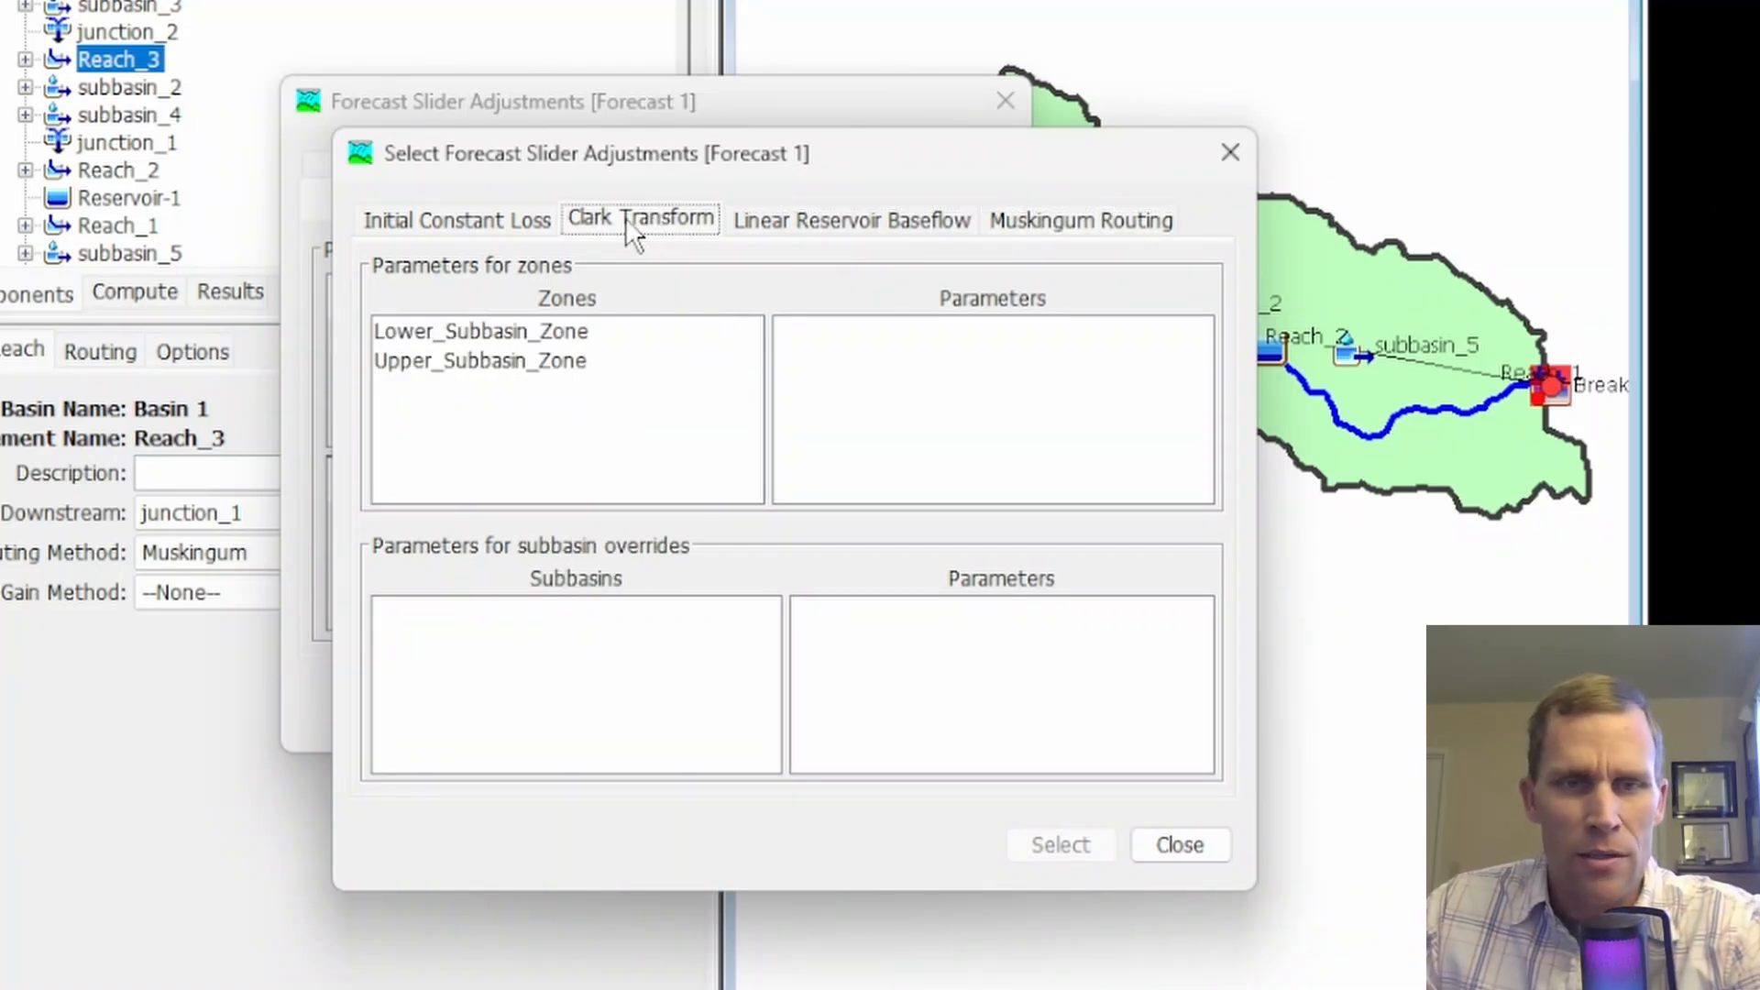
click(500, 362)
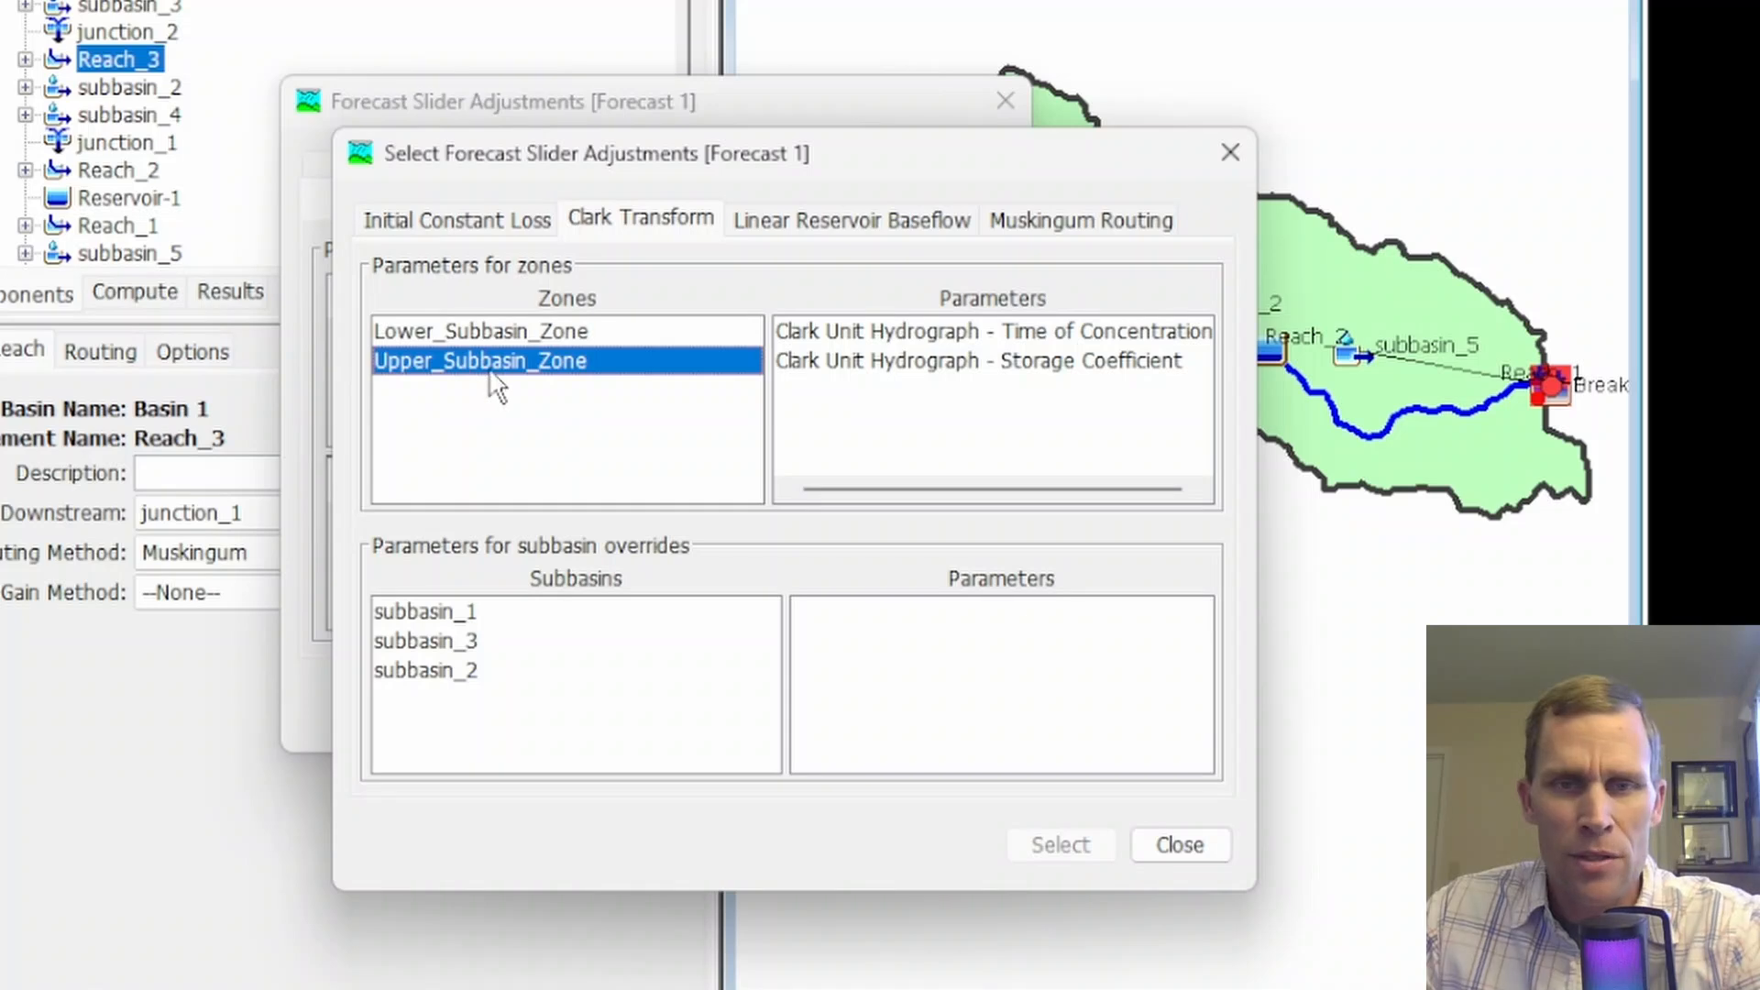
click(928, 332)
shift+click(916, 360)
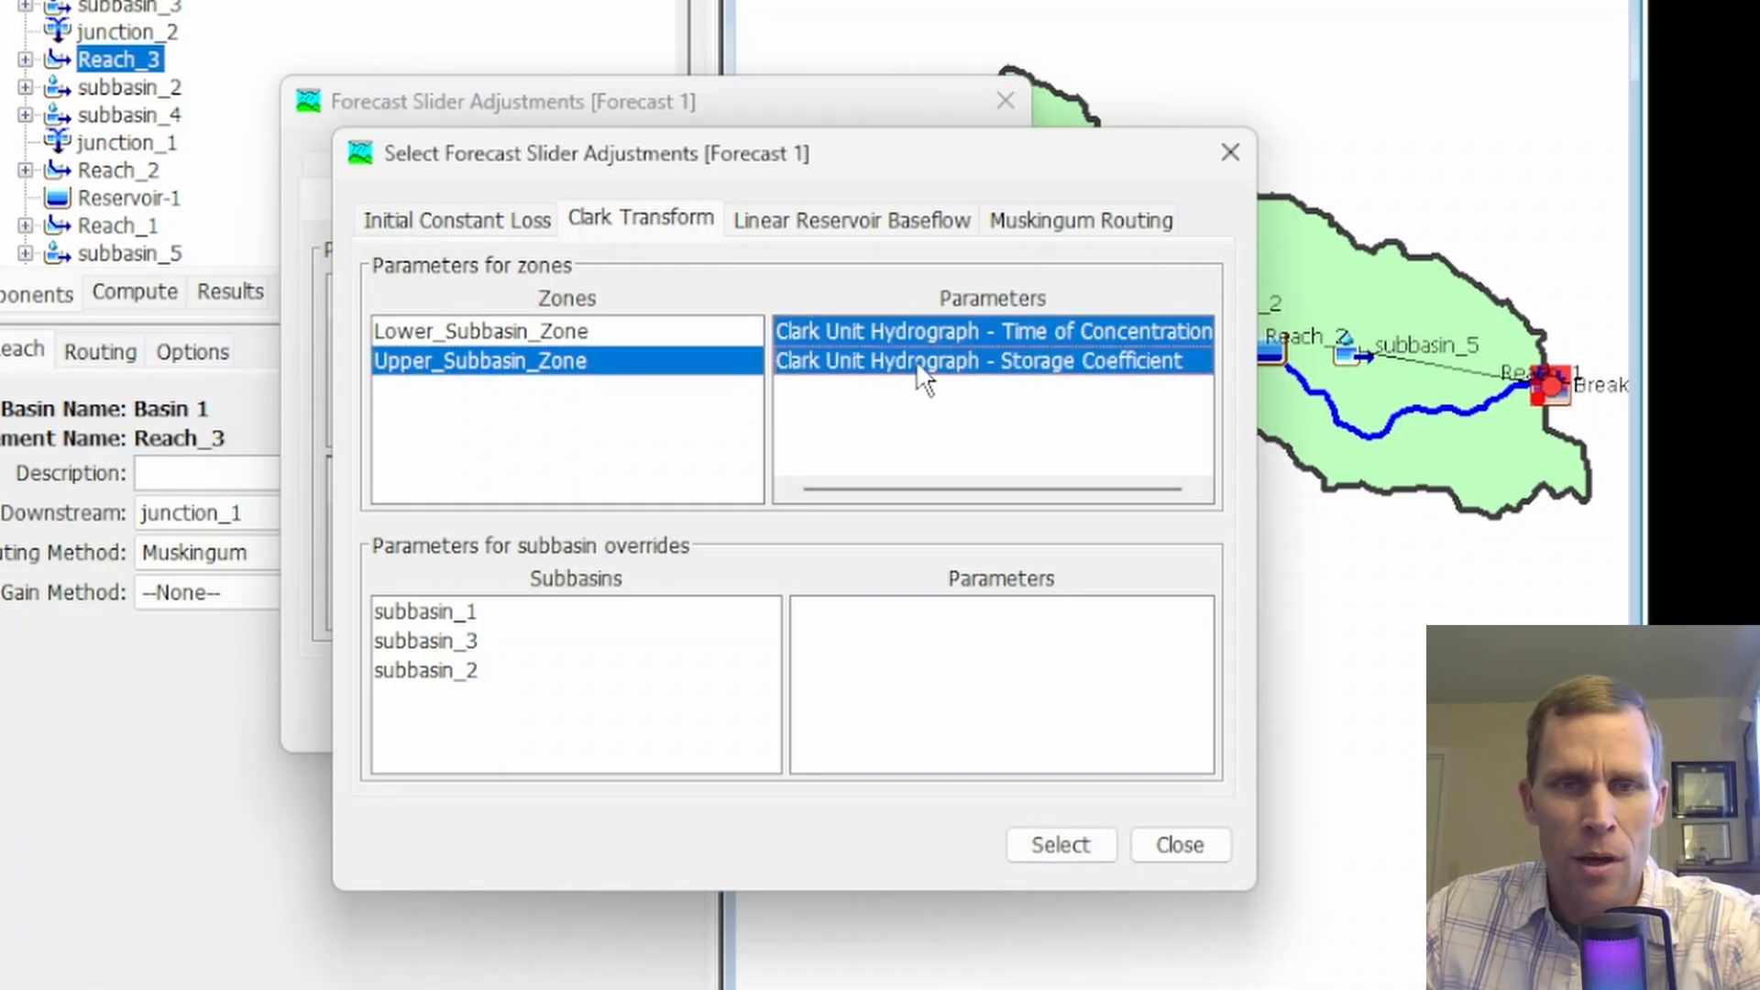
click(1070, 839)
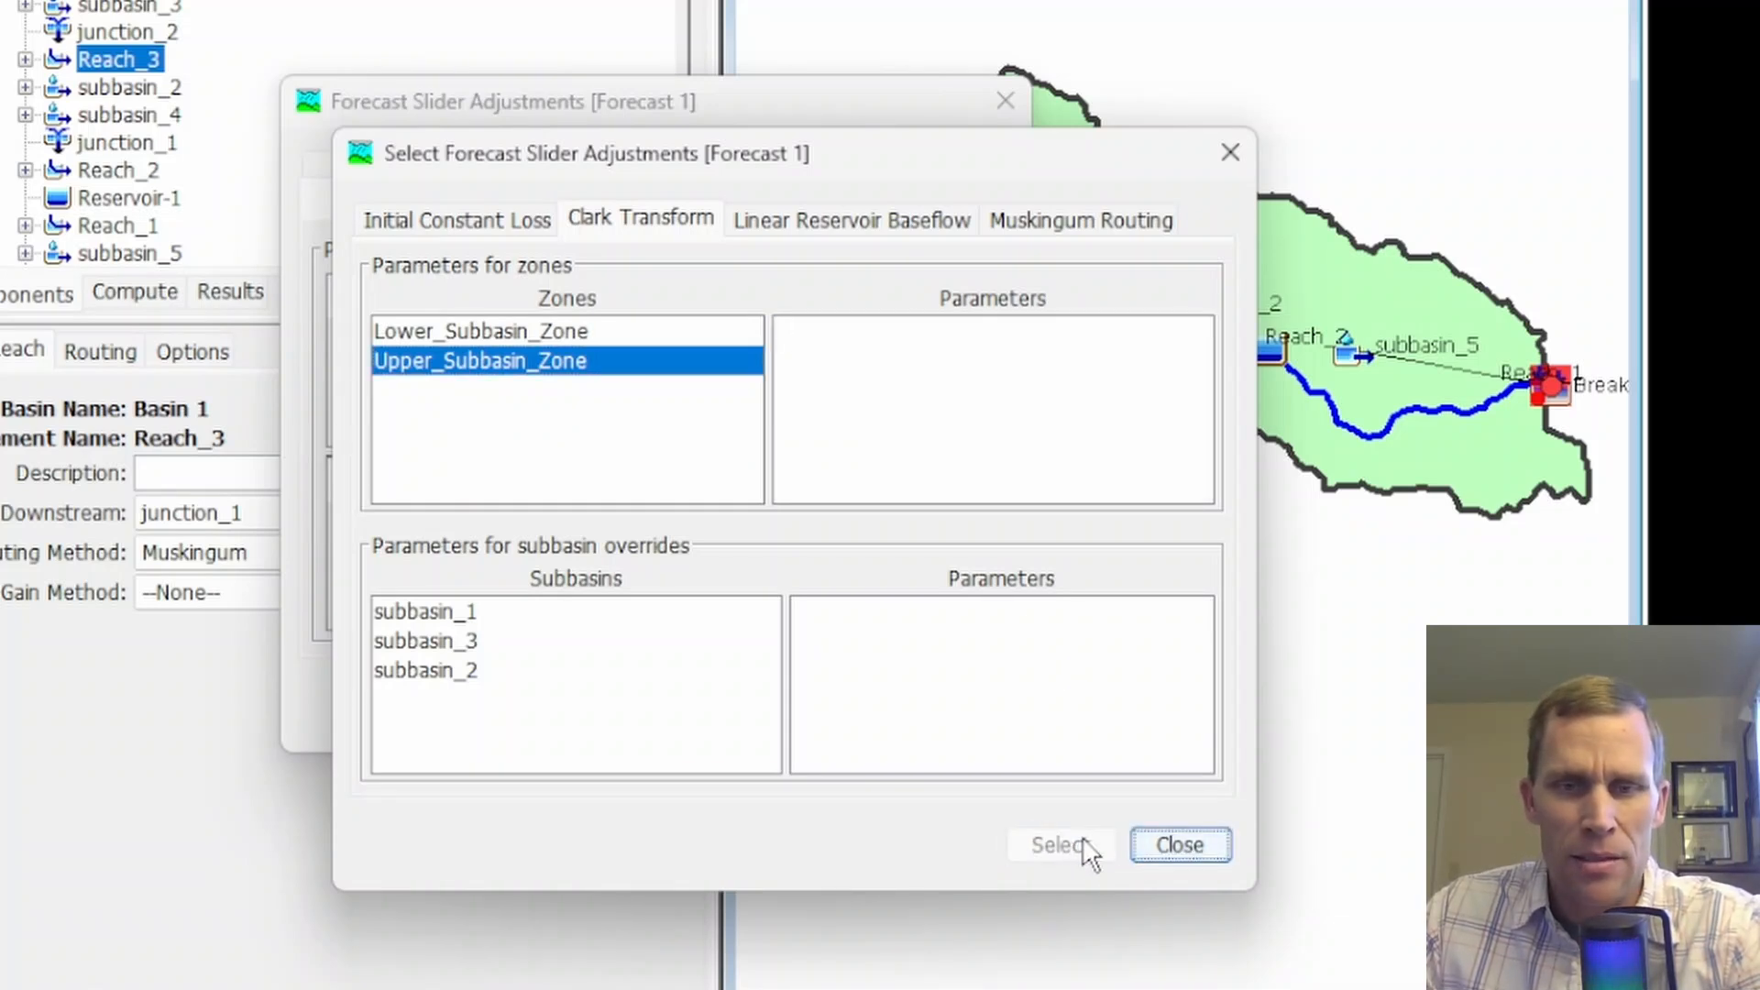
click(1180, 844)
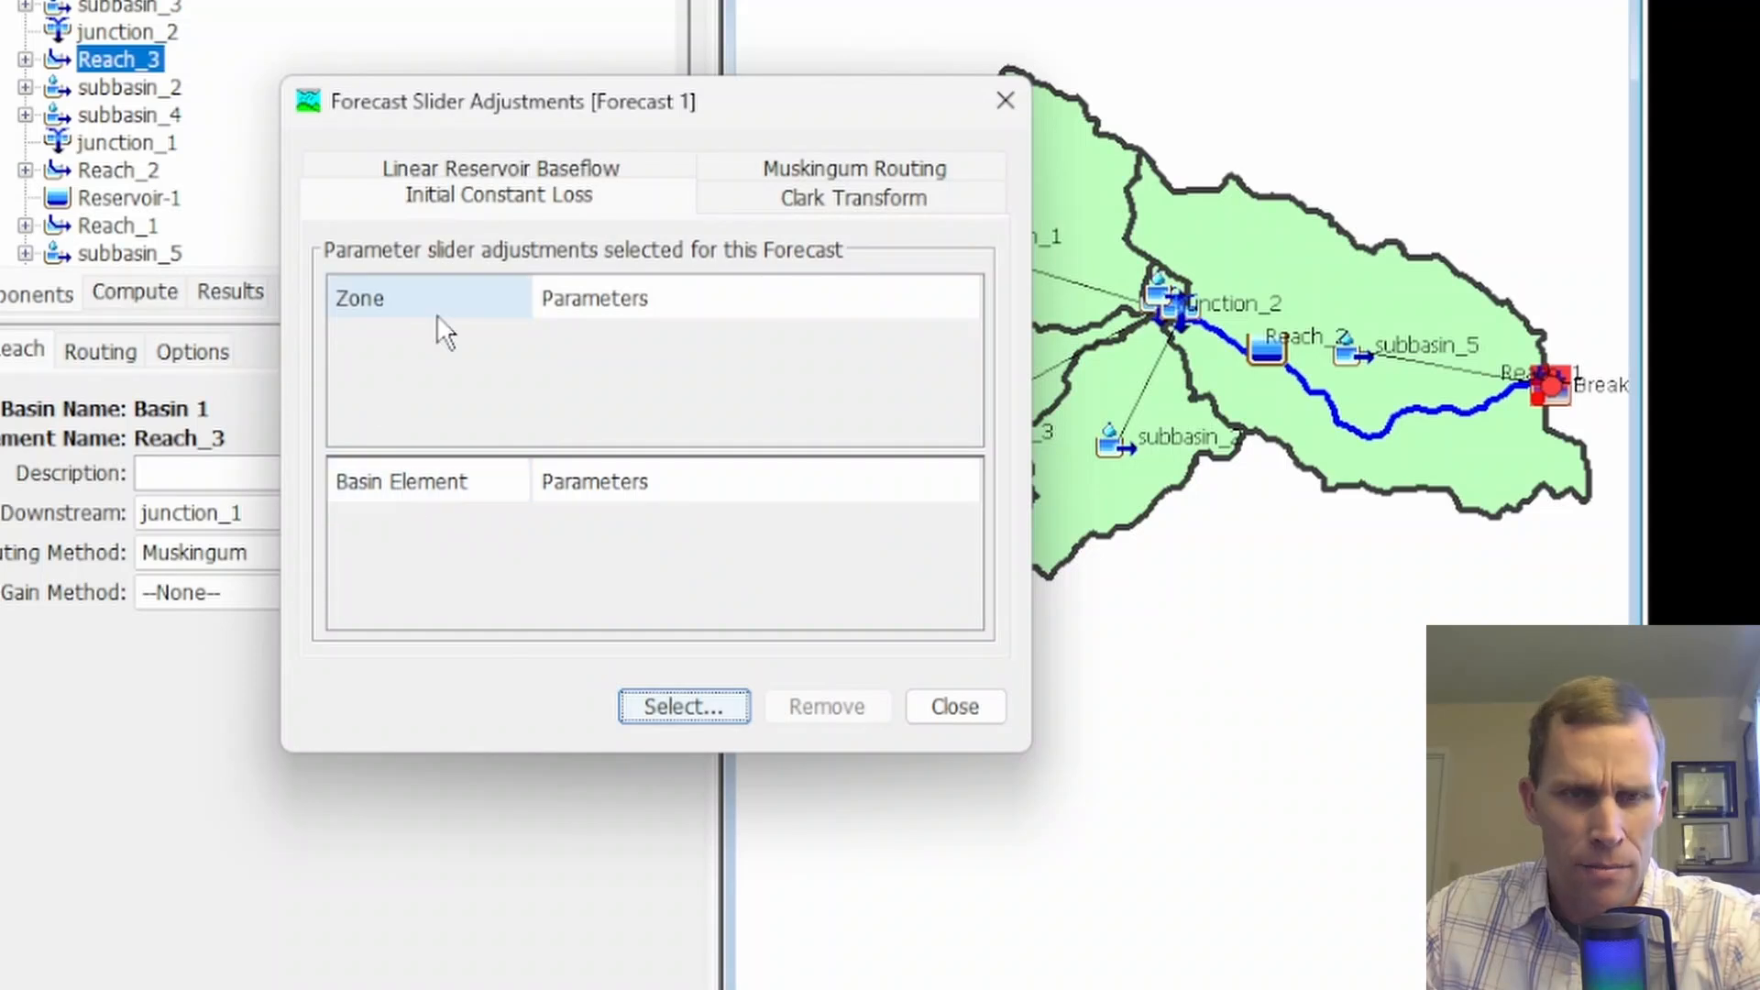
Review the selected Clark Transform slider adjustments in a widened window and close it
click(684, 205)
click(758, 210)
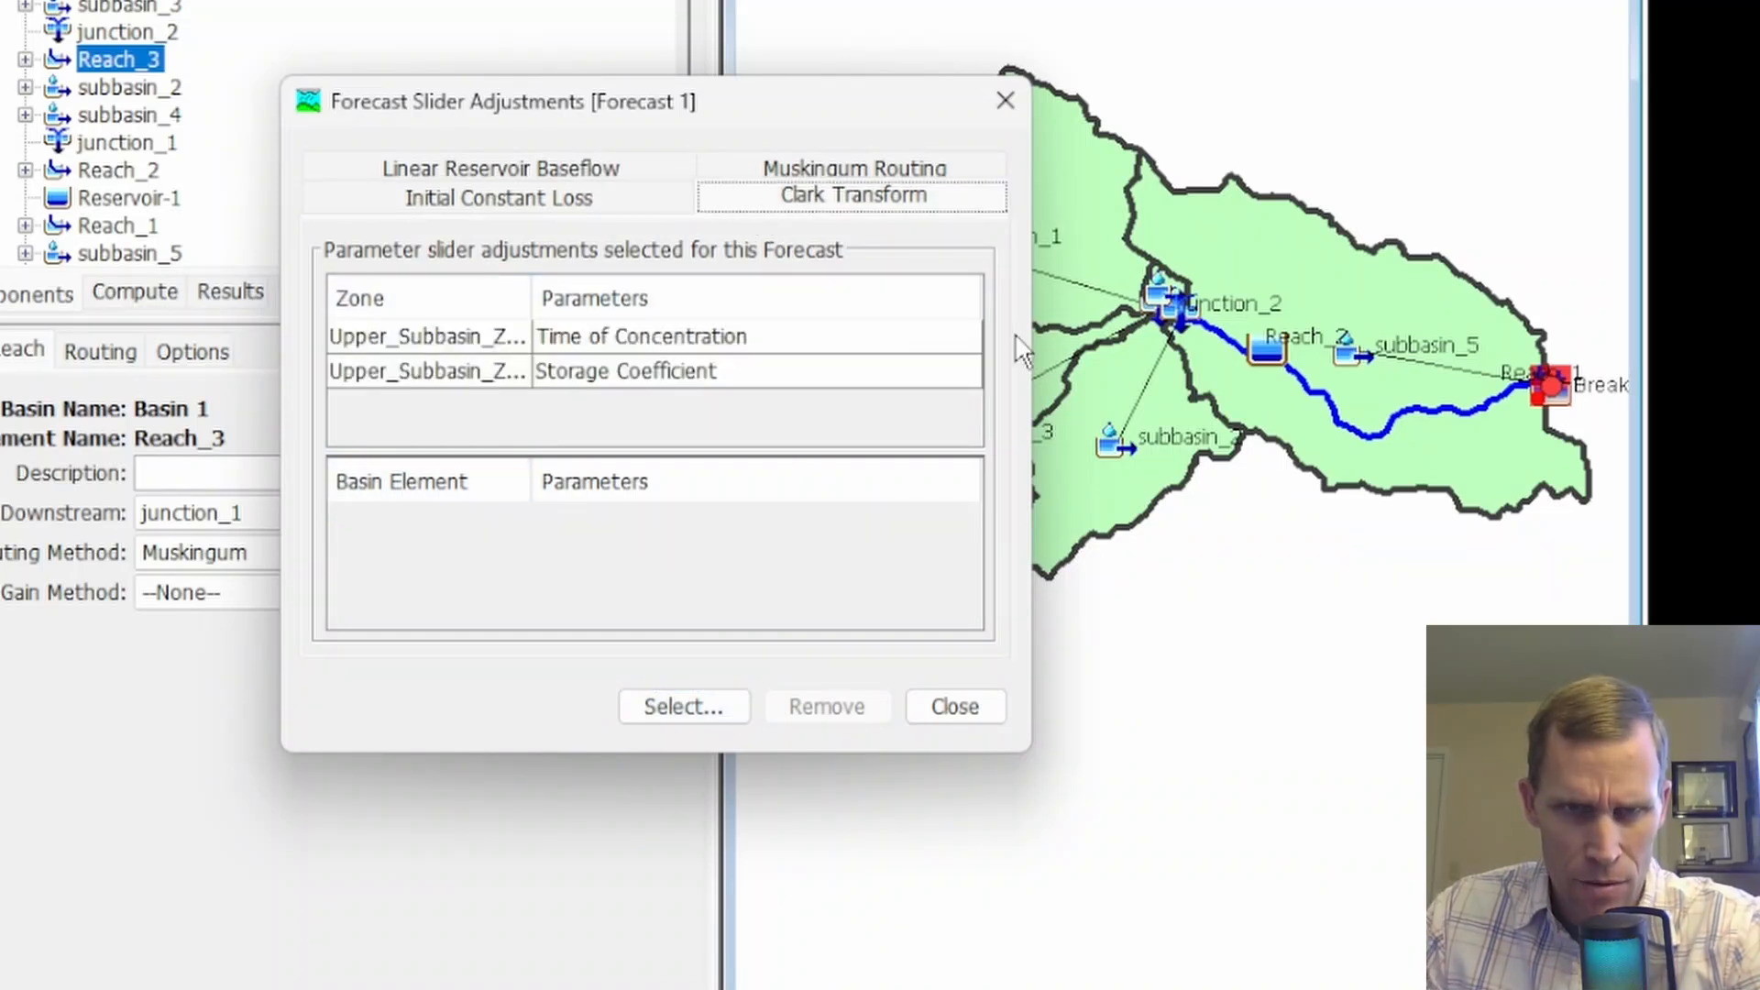
drag(1036, 342, 1265, 342)
click(396, 168)
click(550, 168)
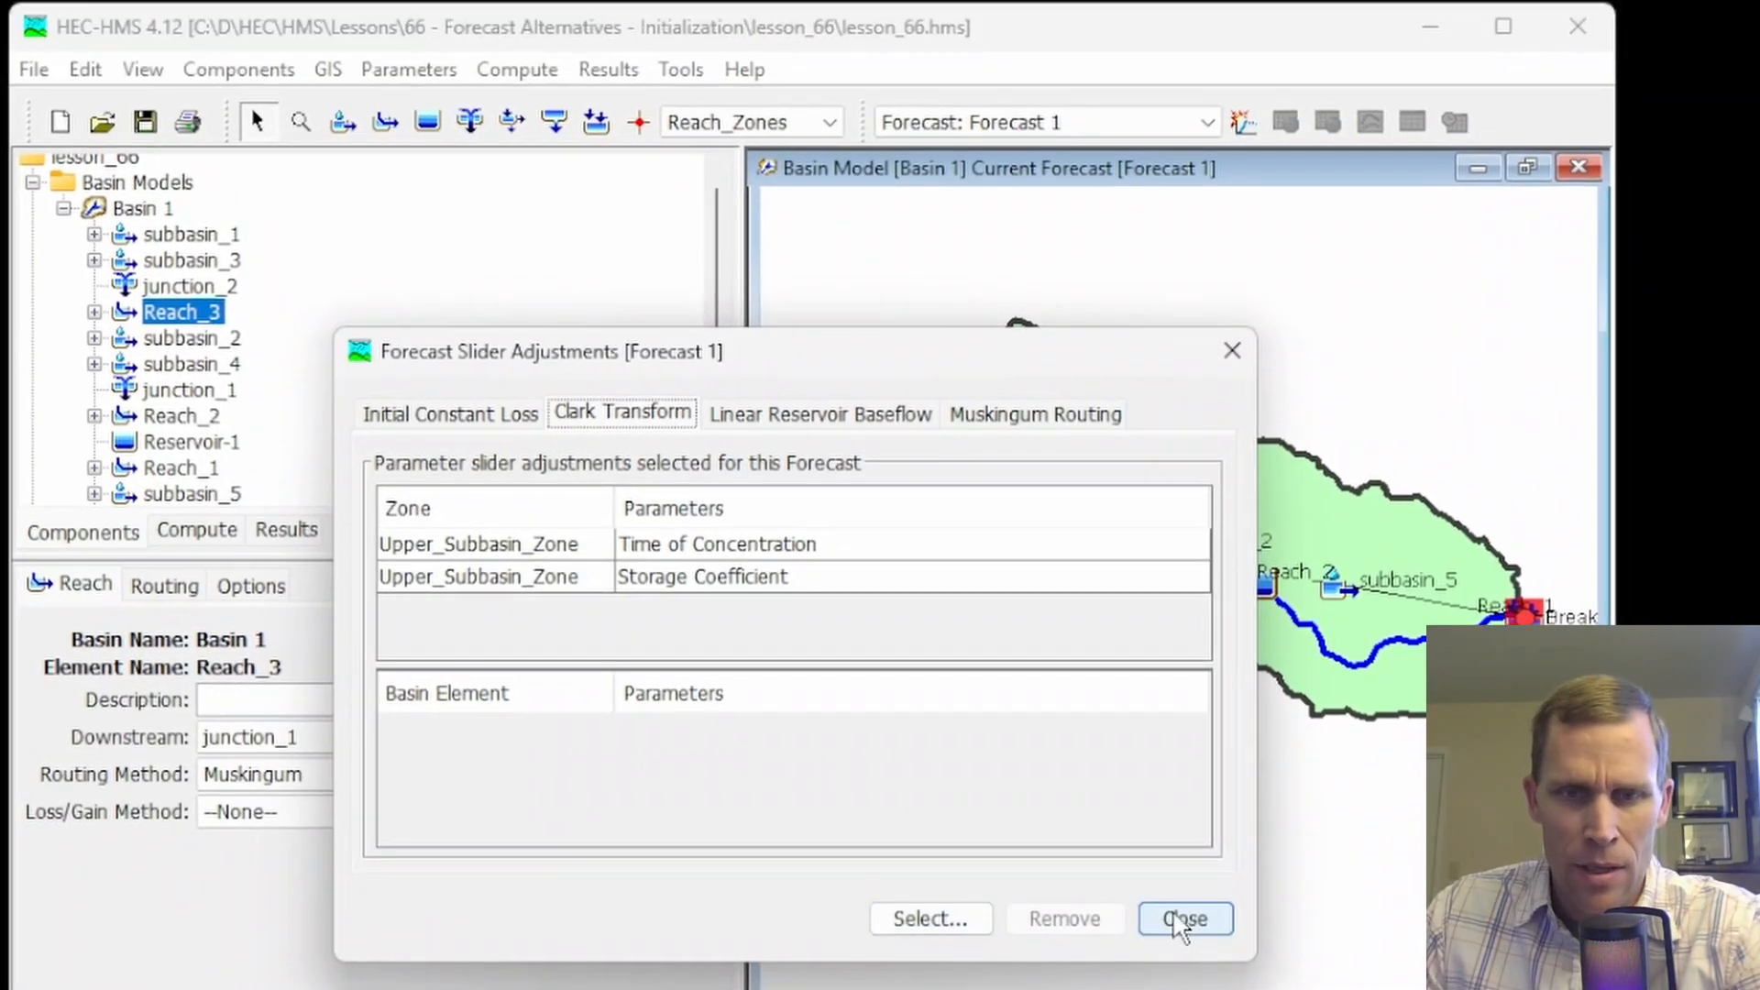
click(1186, 858)
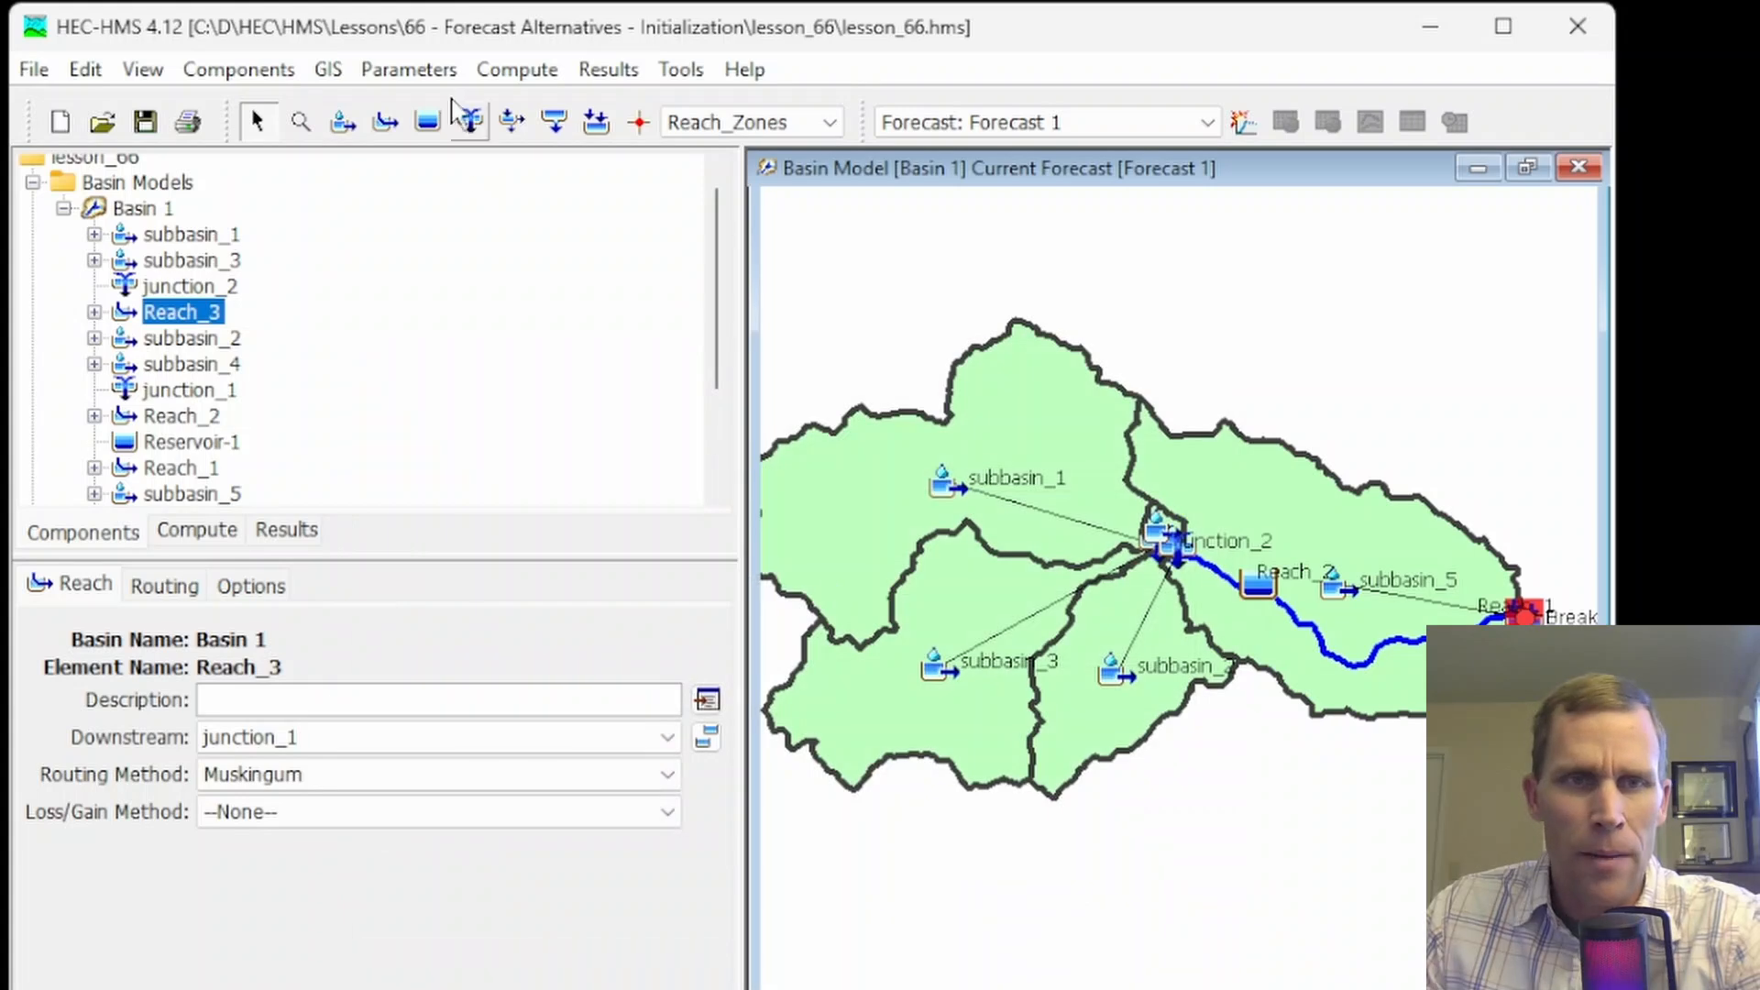
In the Clark Transform slider settings, set minimum 0.5 and maximum 2 for Time of Concentration and Storage Coefficient, apply and close
click(412, 70)
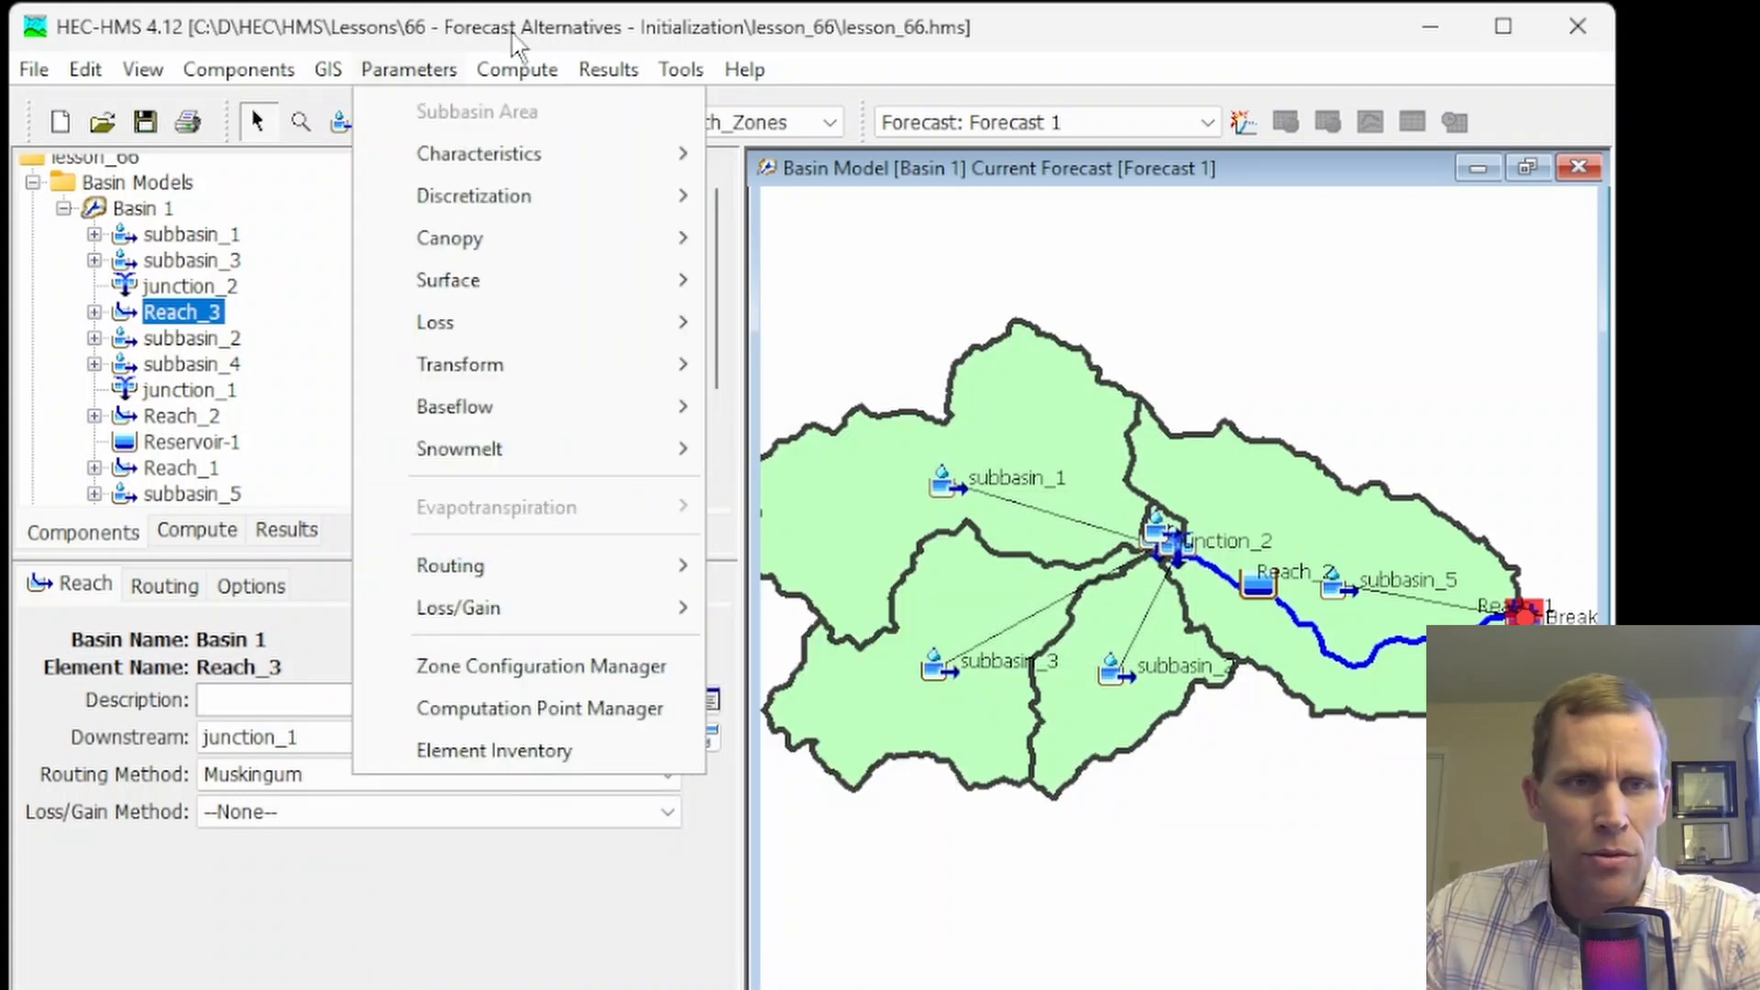
click(517, 70)
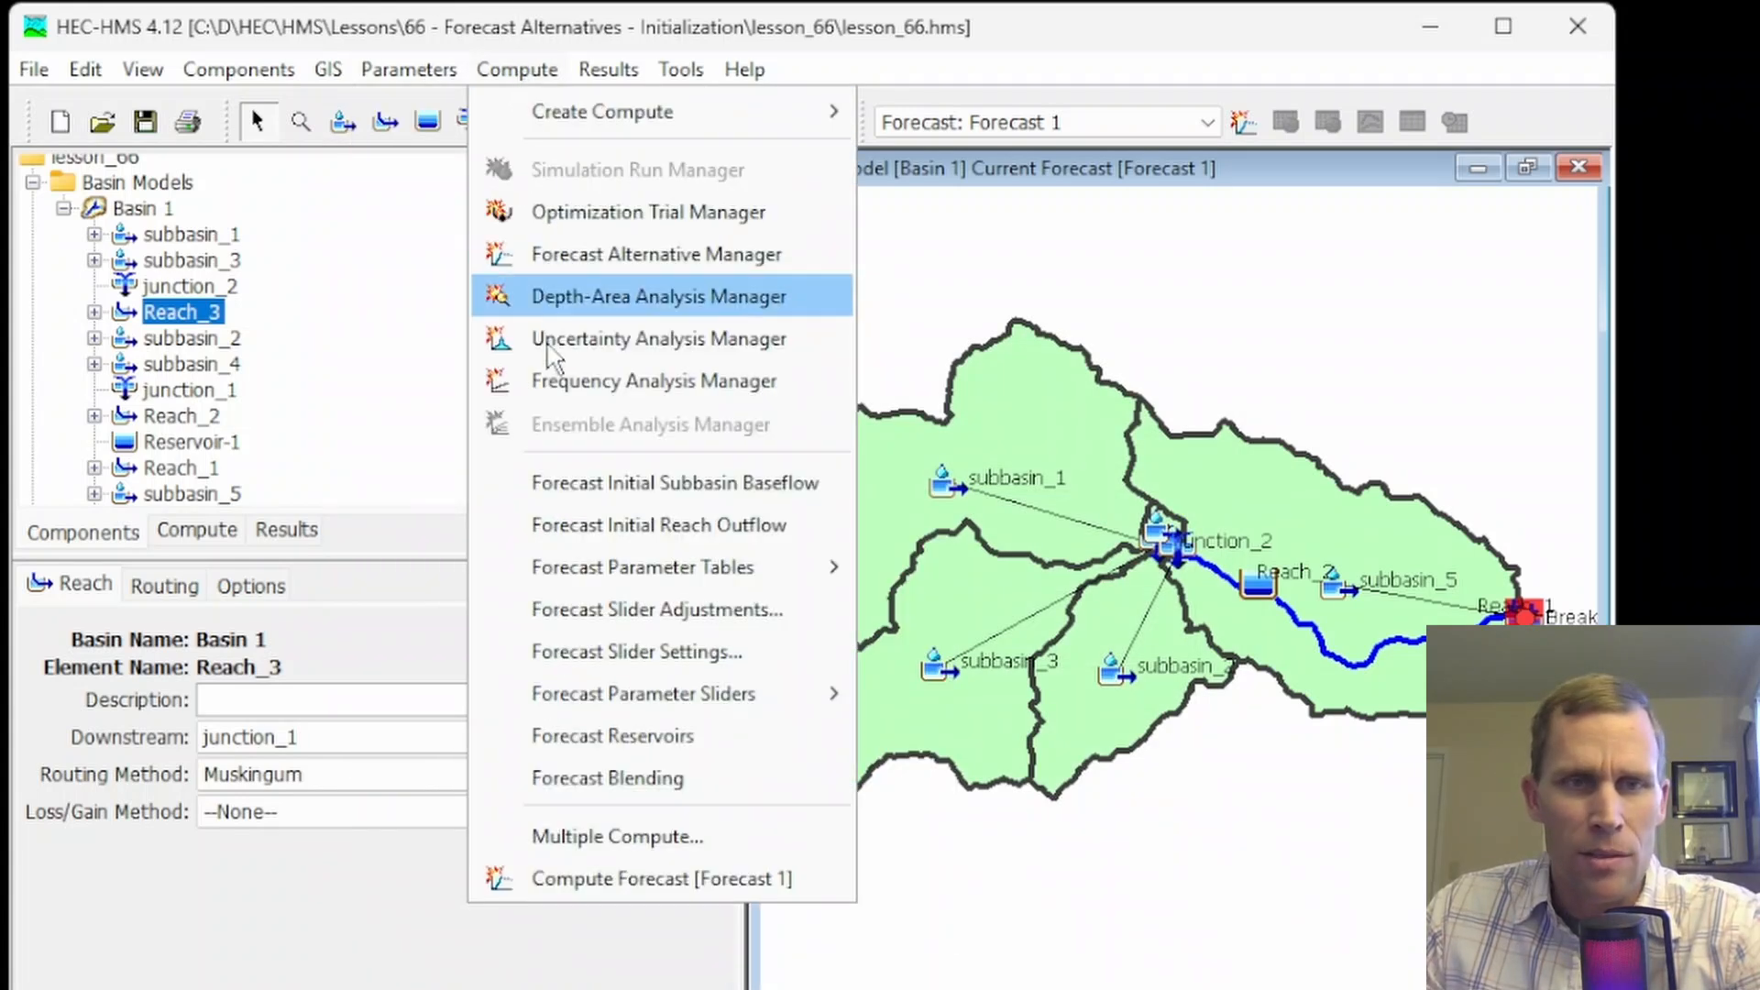
click(627, 649)
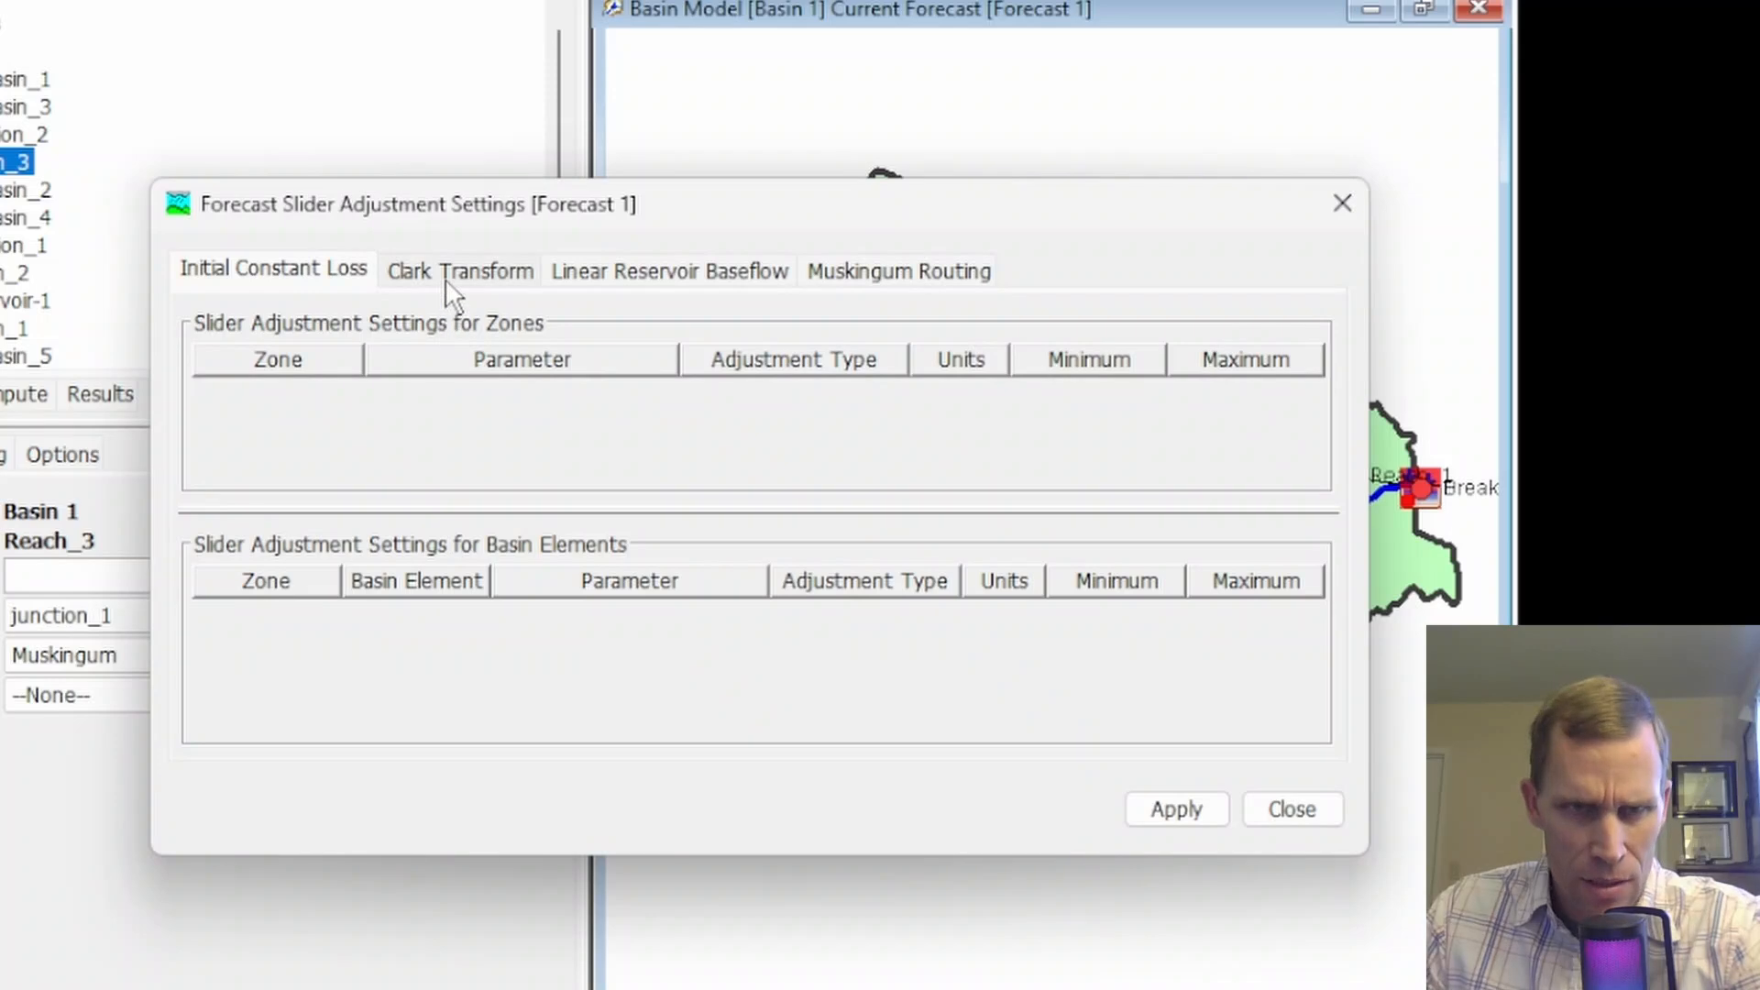
click(446, 278)
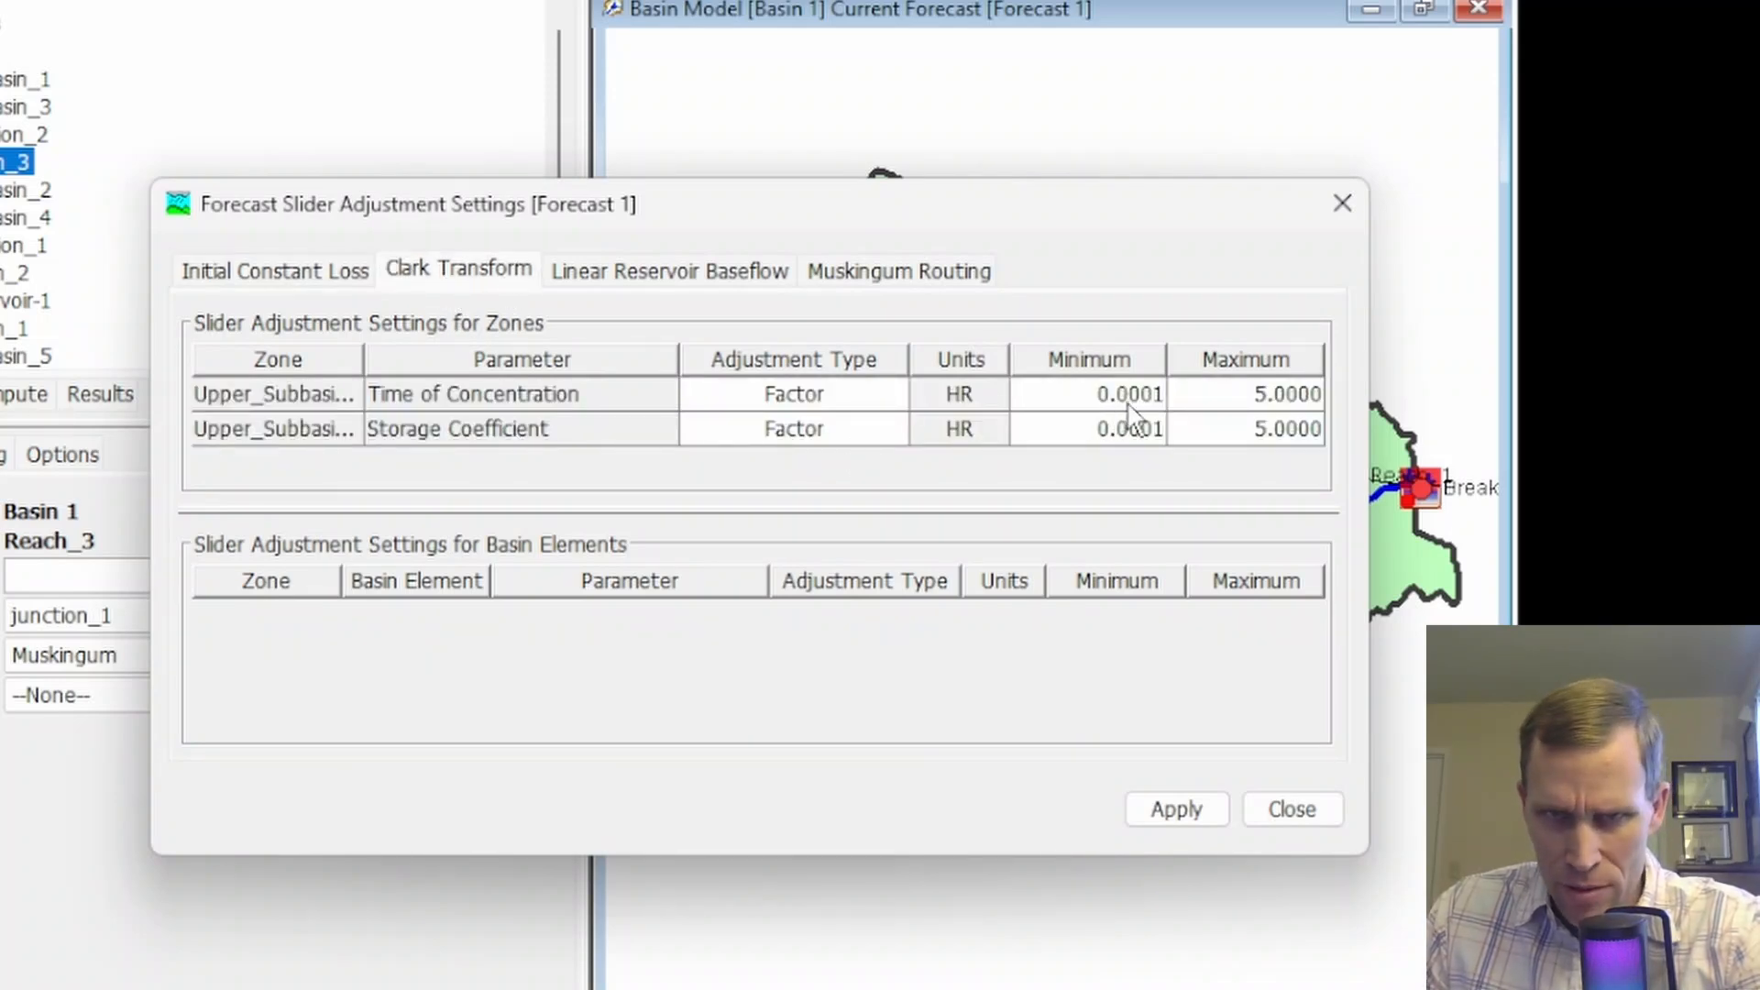
double_click(1061, 401)
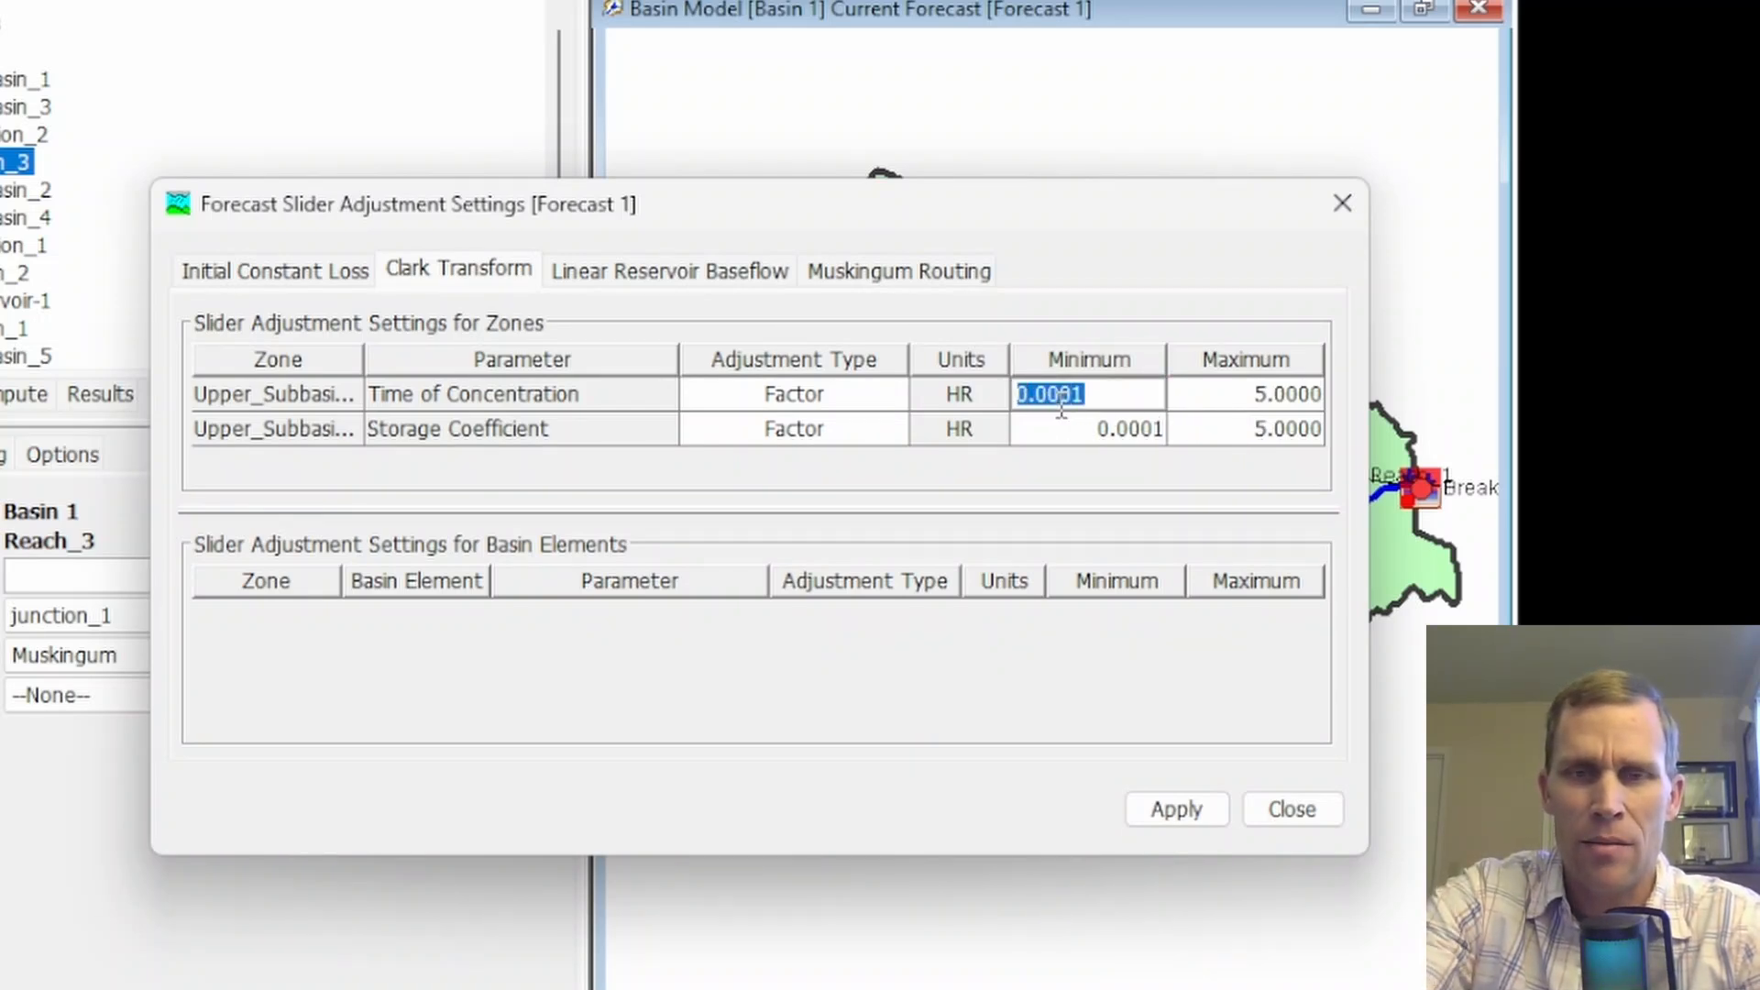
text(0.5)
key(Tab)
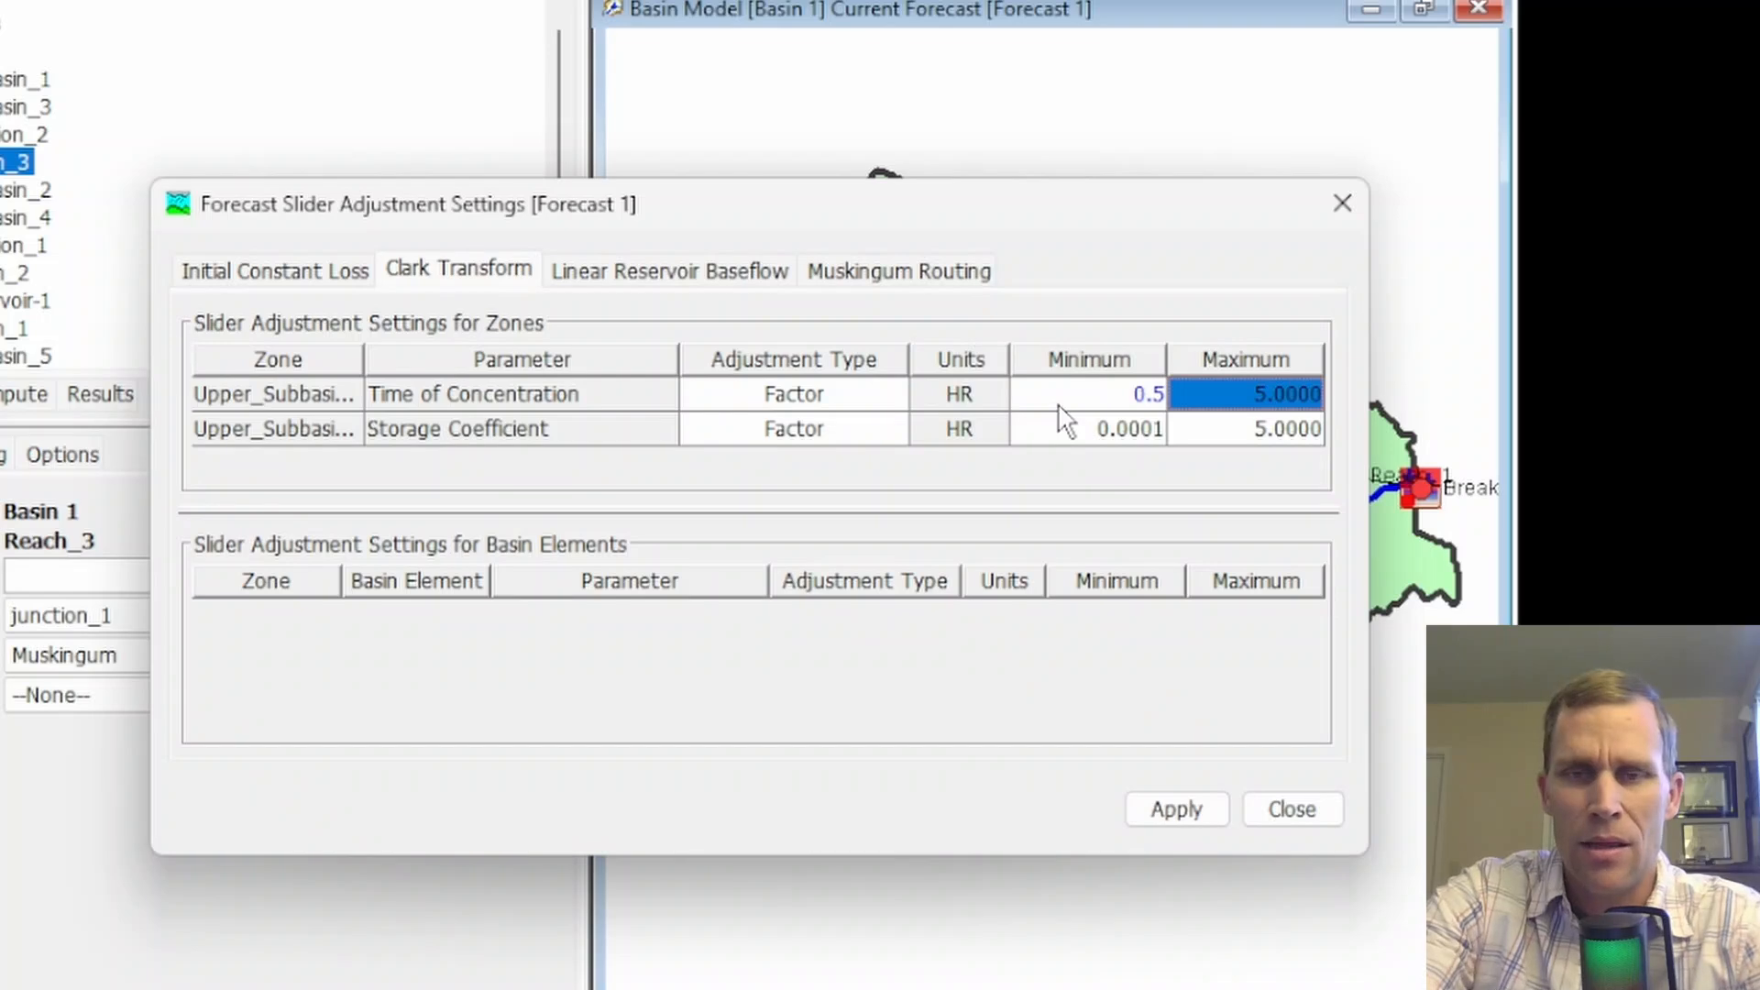
text(2)
key(Tab)
key(Tab)
key(Tab)
key(Tab)
key(Tab)
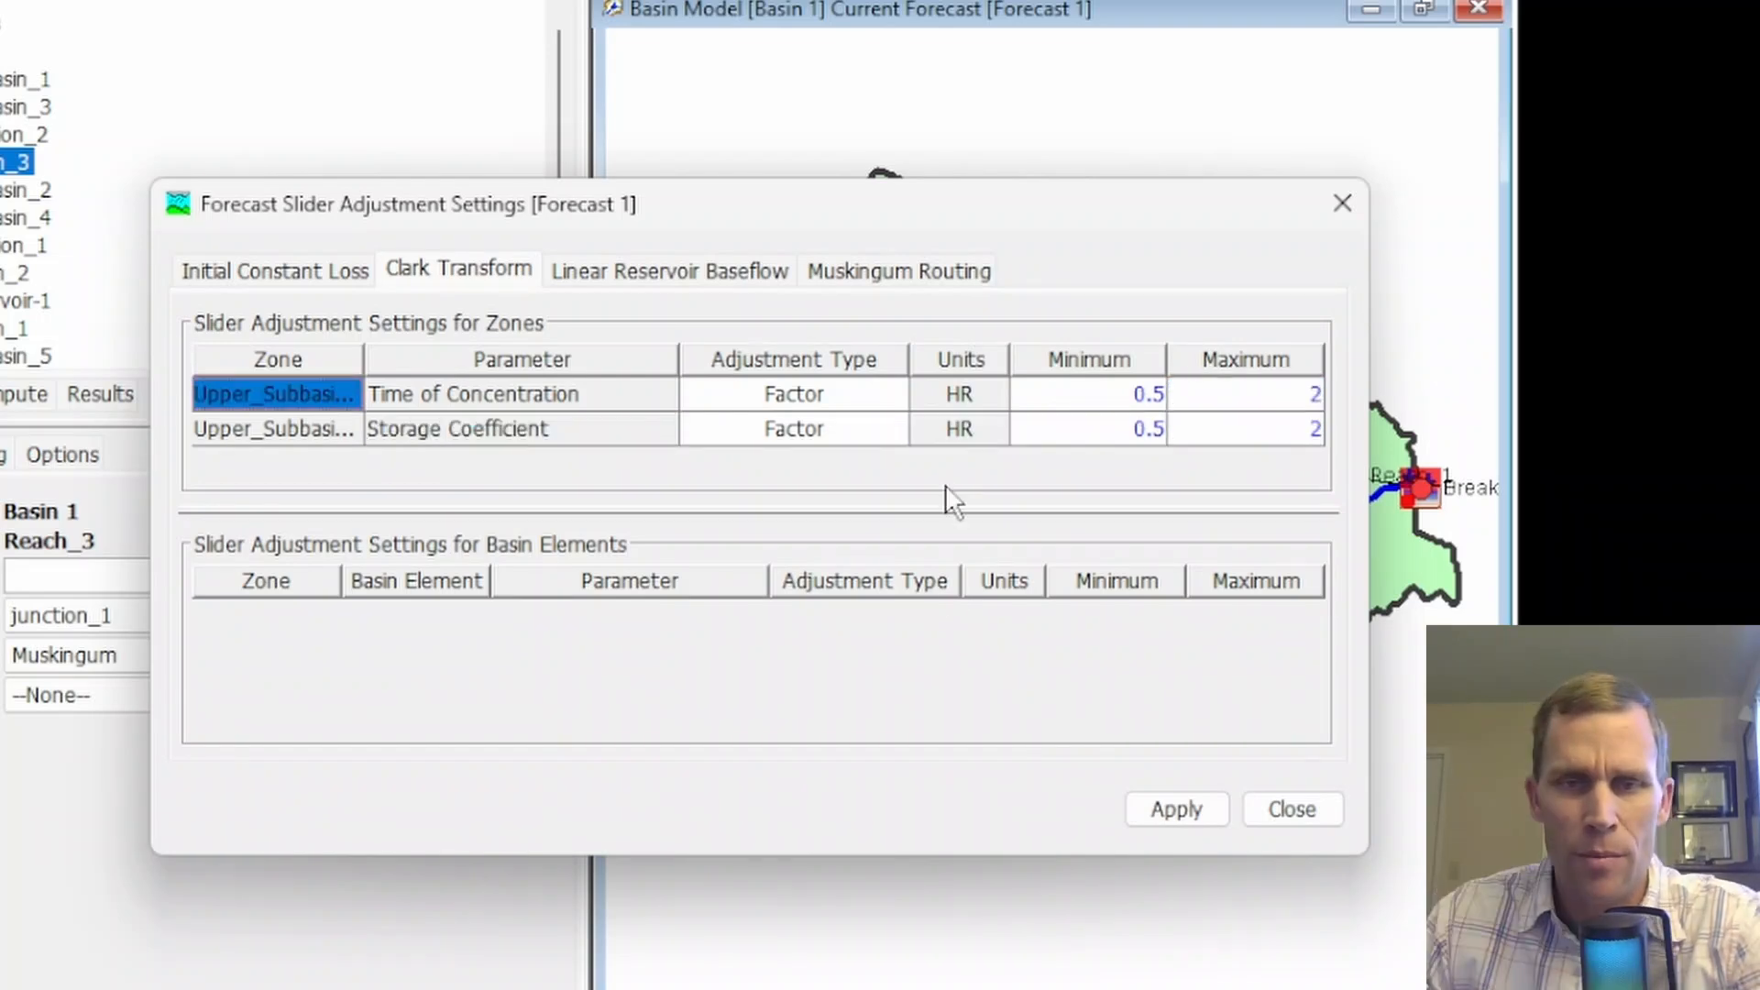
click(1177, 810)
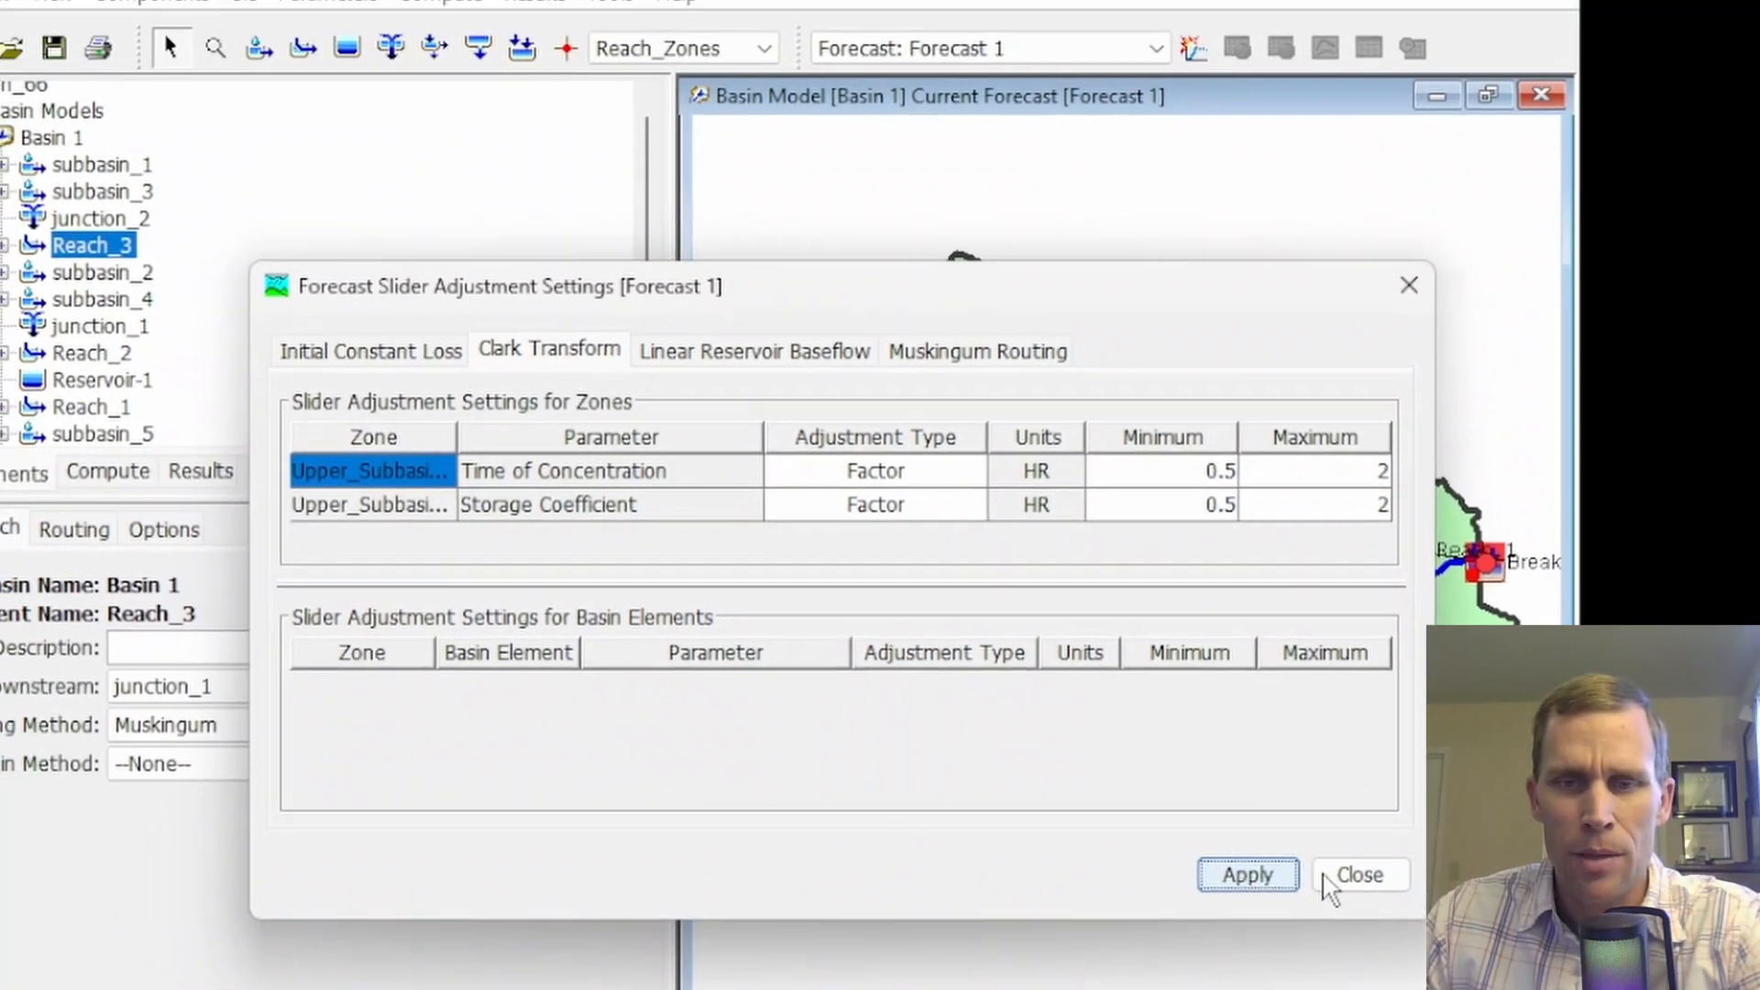
click(1288, 812)
Open the Clark Unit Hydrograph parameter sliders for Upper_Subbasin_Zone and reduce the height of the window
click(510, 60)
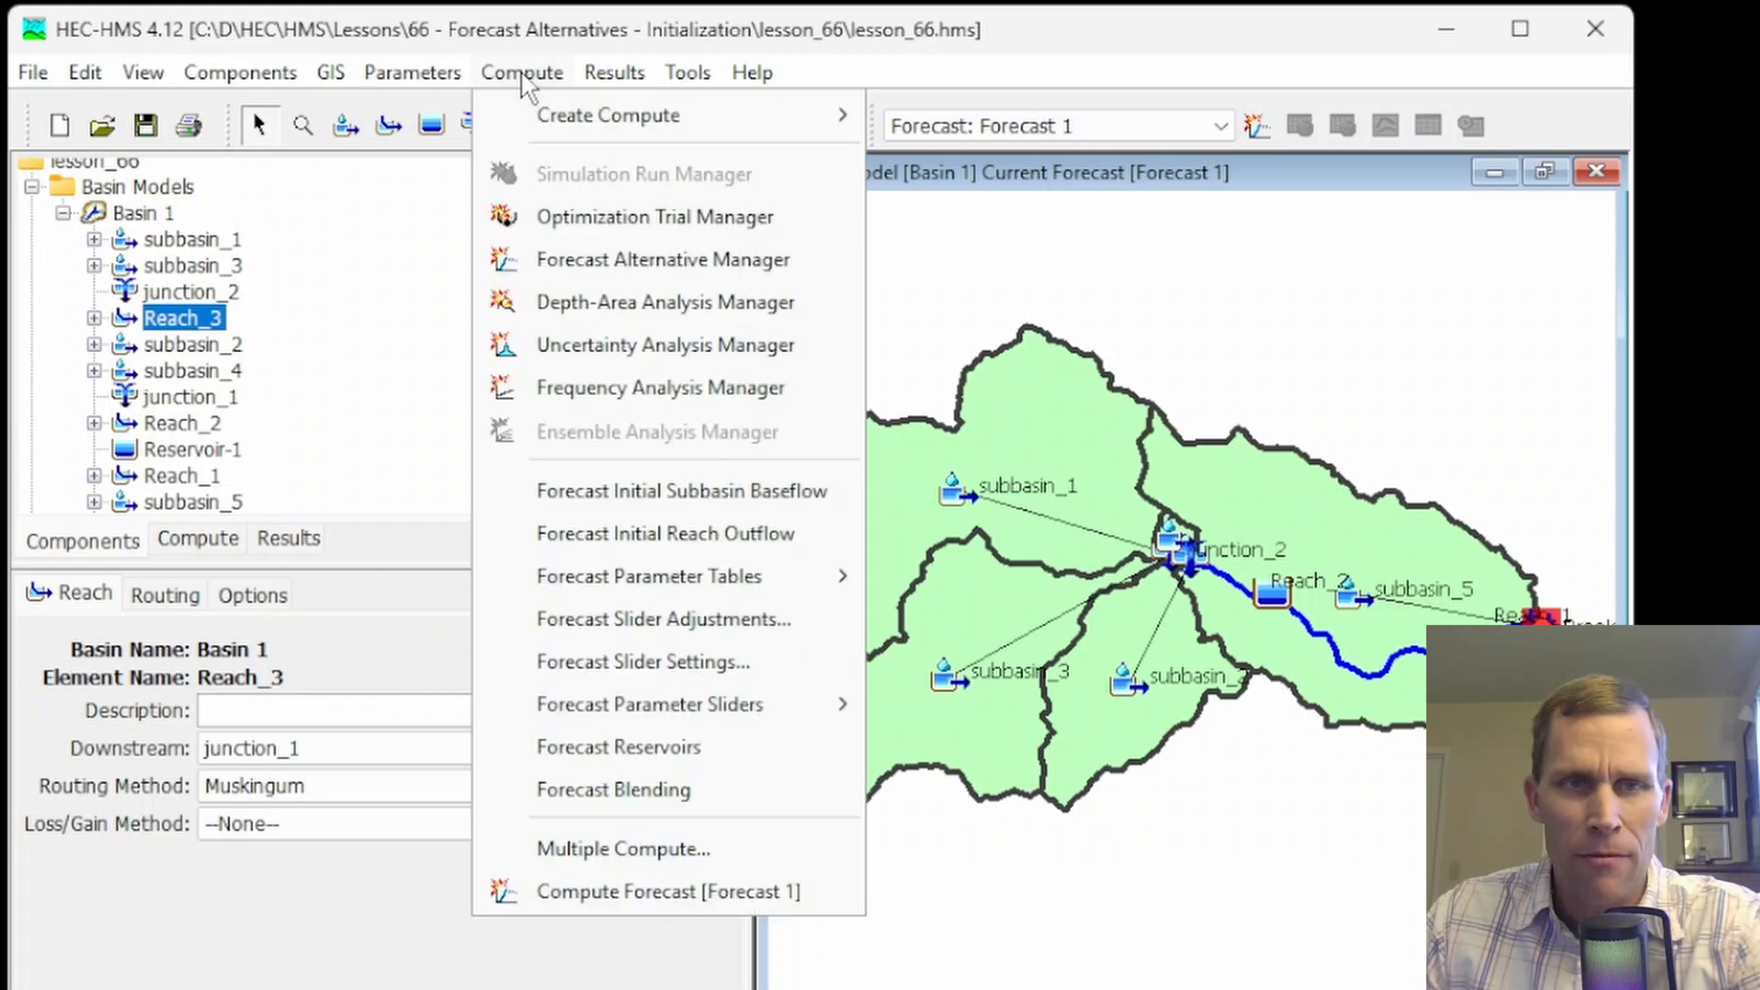
mouse_move(663, 720)
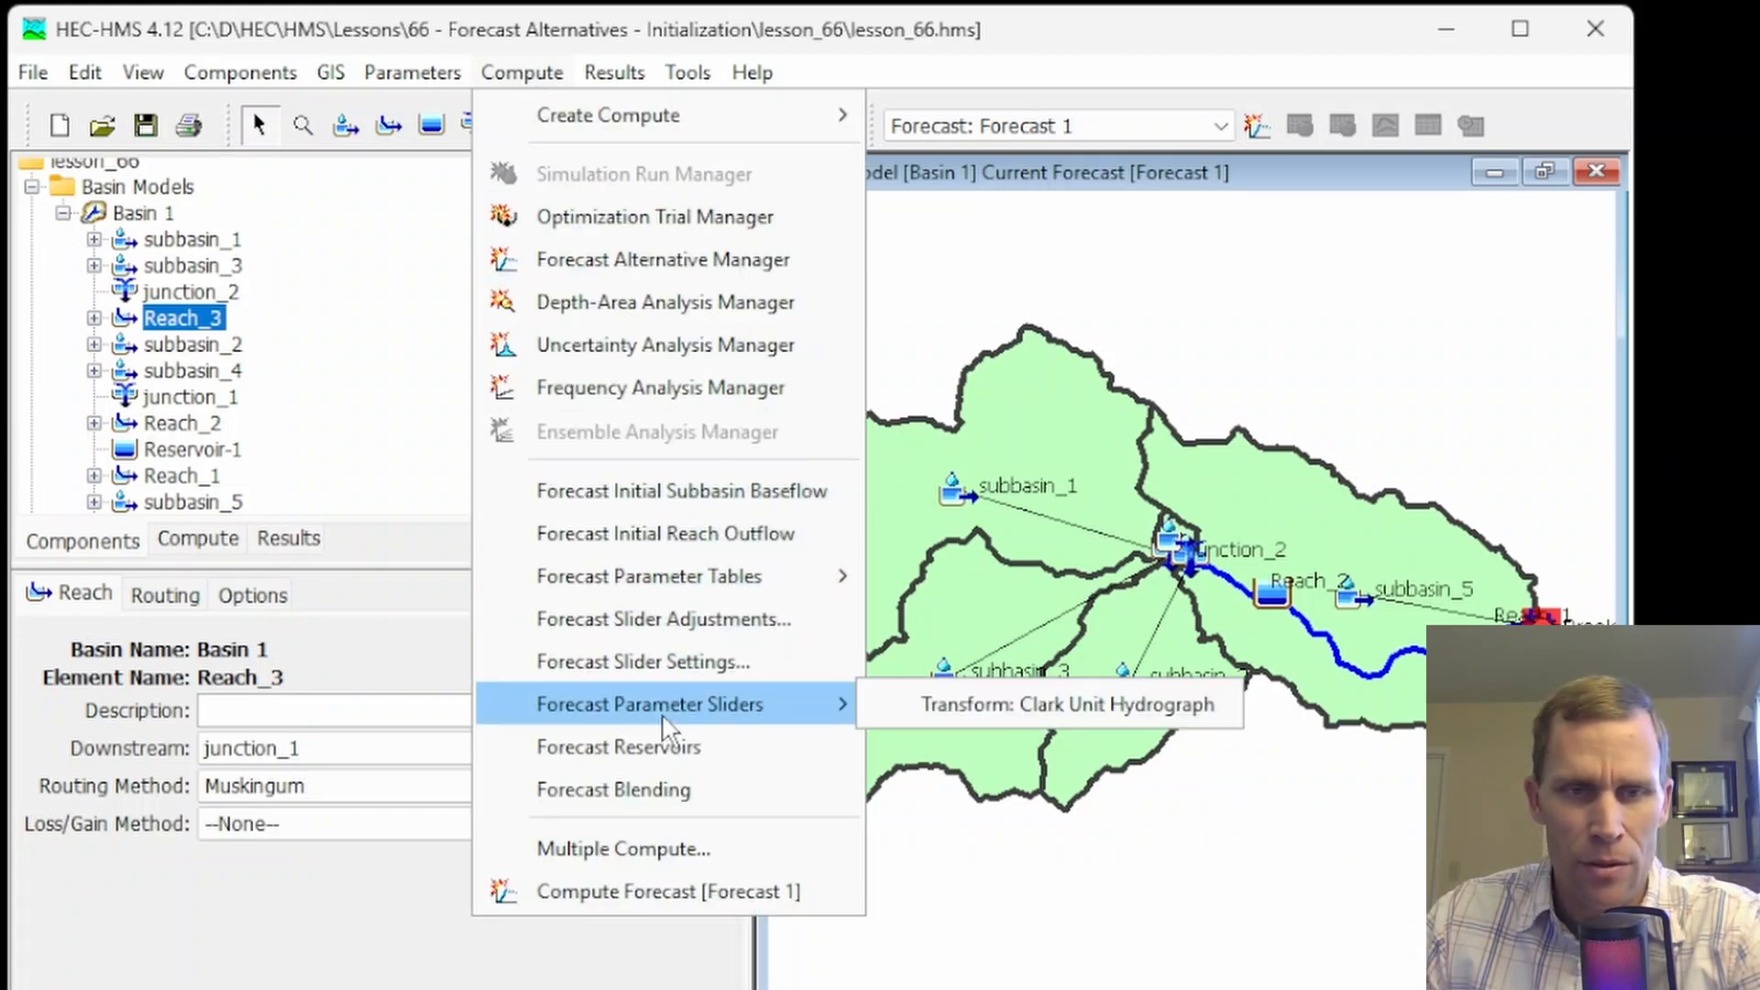
click(1004, 704)
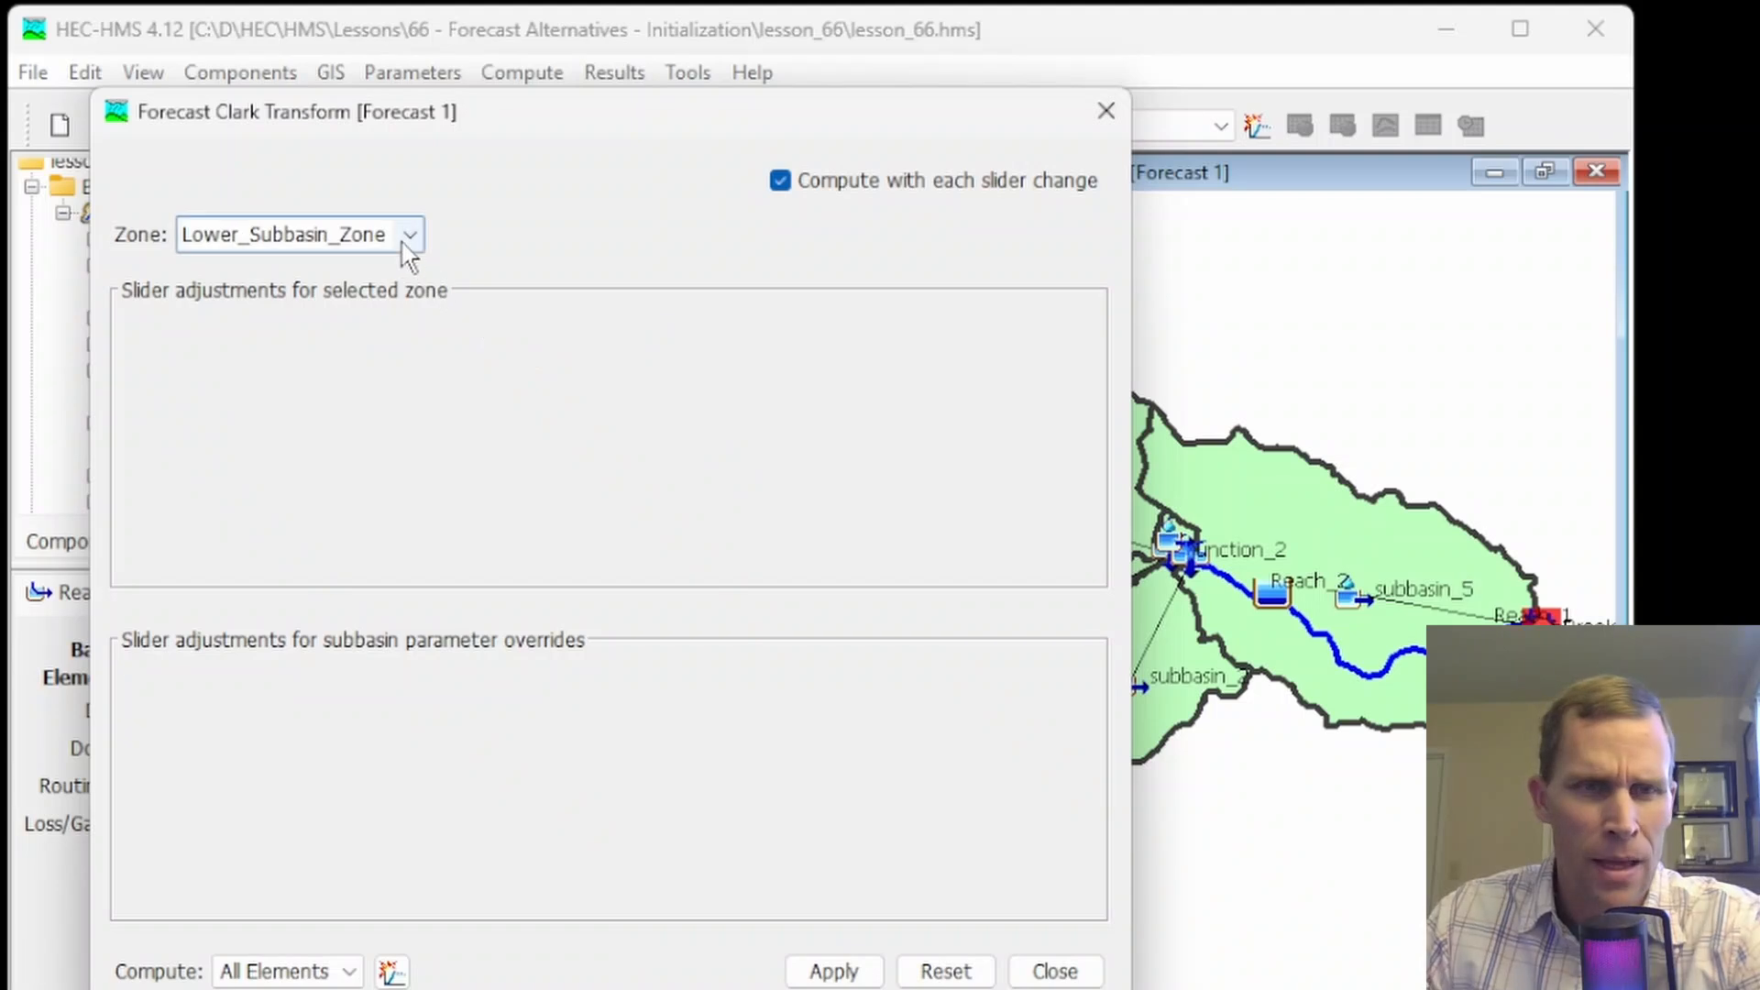
click(409, 236)
click(363, 297)
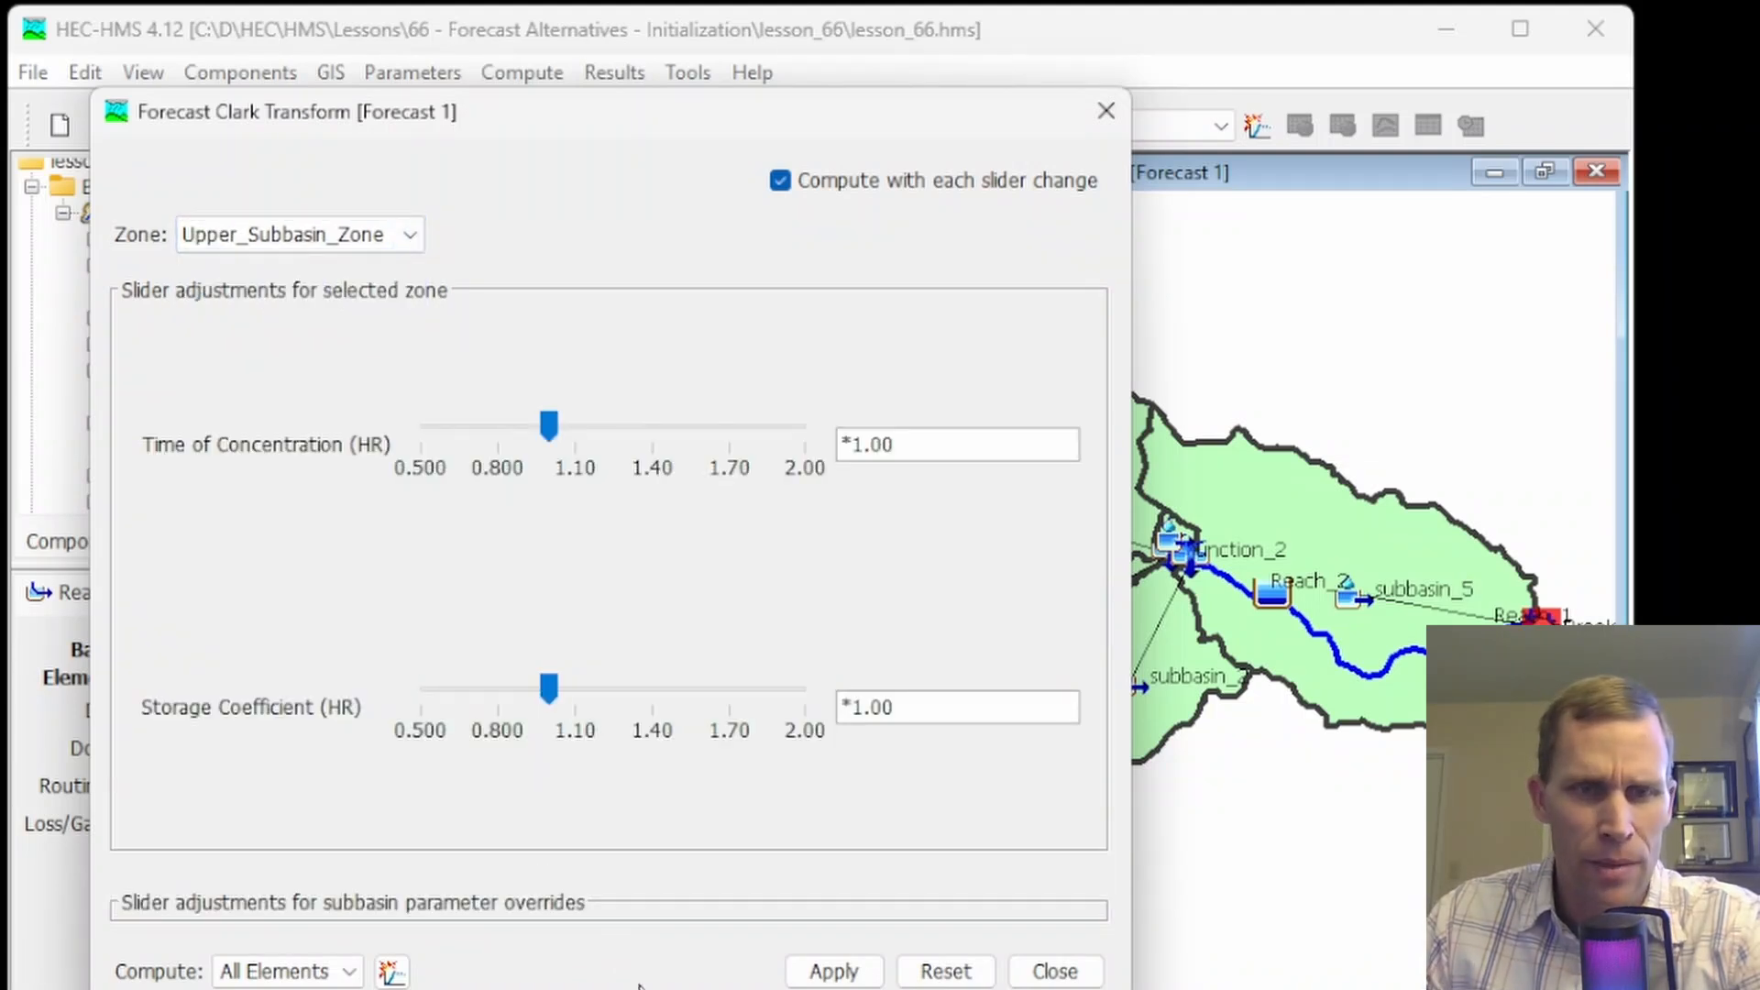
drag(647, 989, 637, 757)
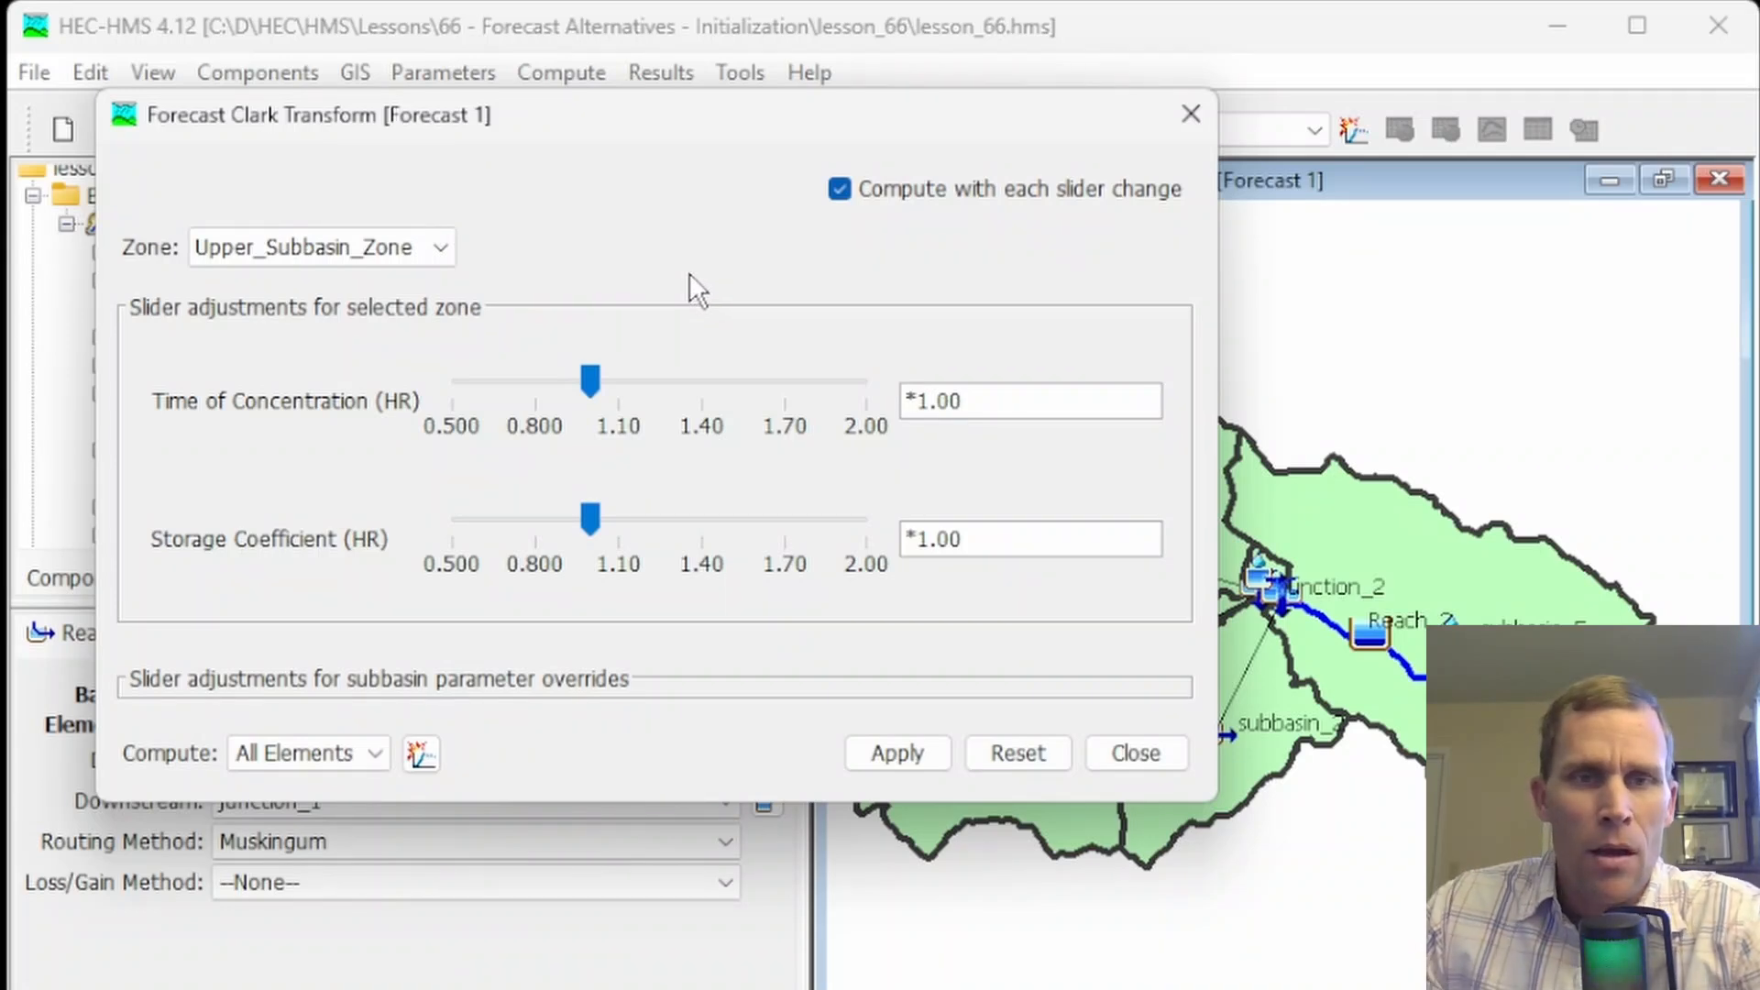
Turn off computing with each slider change and set the Time of Concentration adjustment to *1.30
click(839, 189)
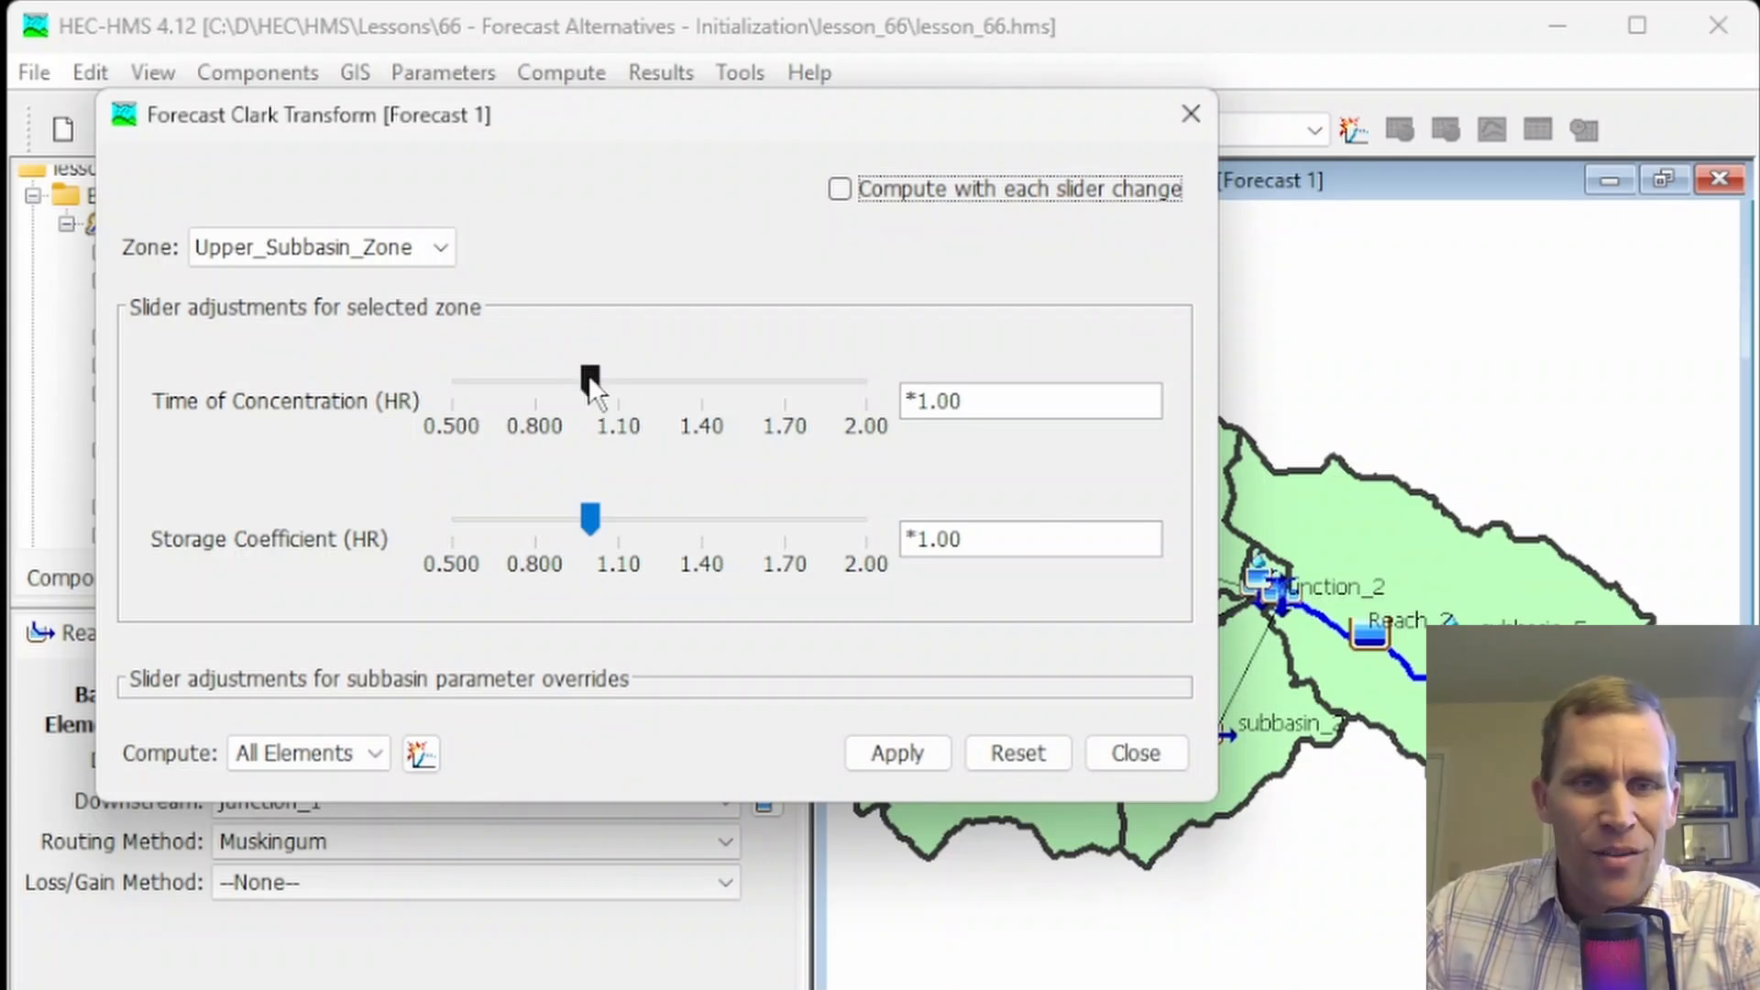
drag(590, 384, 673, 383)
double_click(988, 404)
text(30)
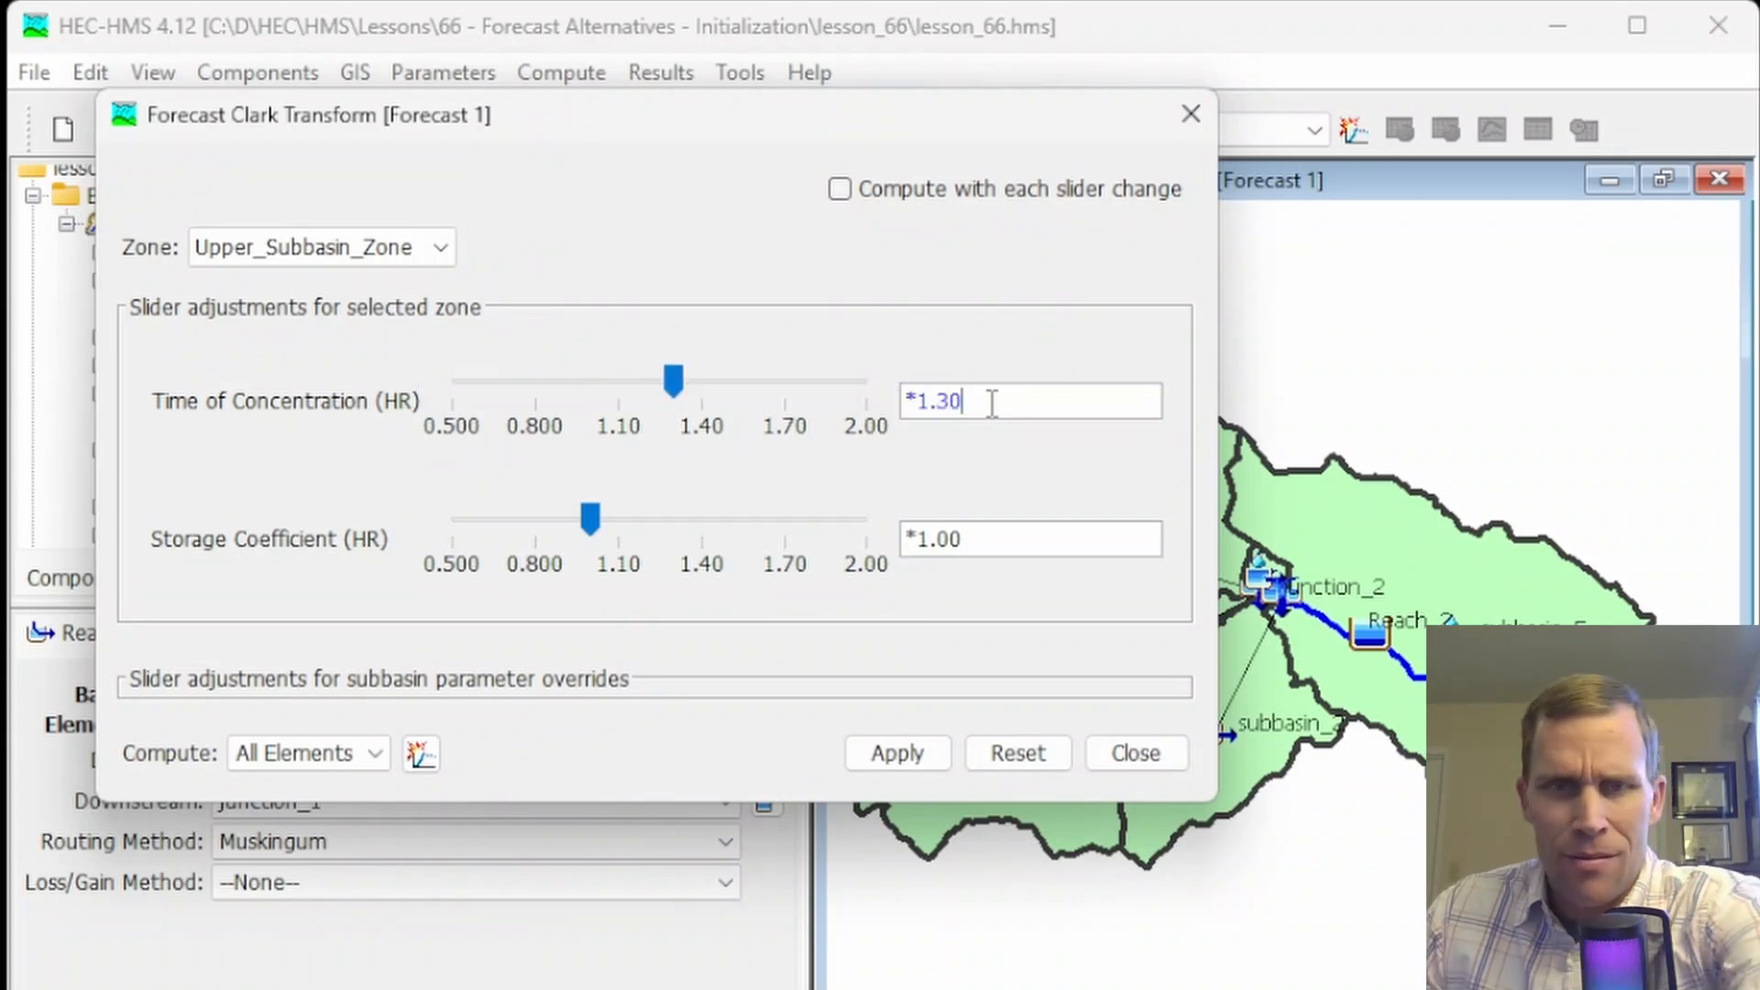
key(Tab)
Set the Storage Coefficient adjustment to *0.900, apply the slider changes and close the window
drag(581, 511, 564, 529)
drag(962, 541, 1007, 545)
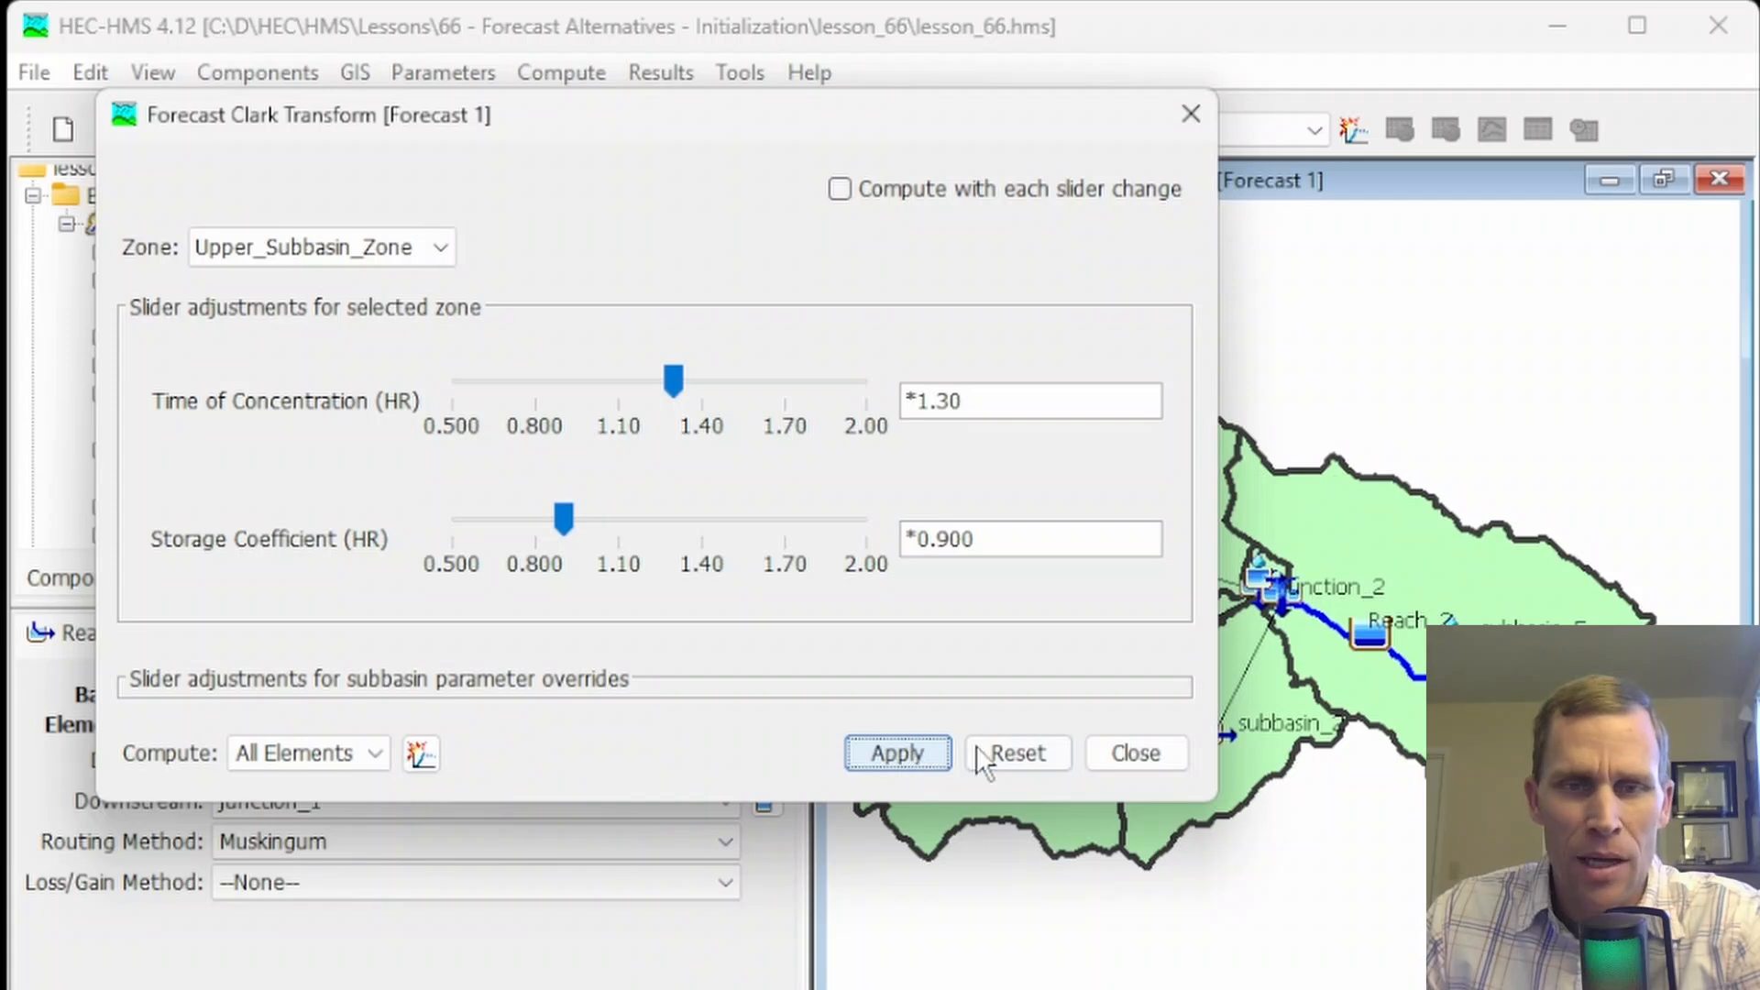
click(1112, 750)
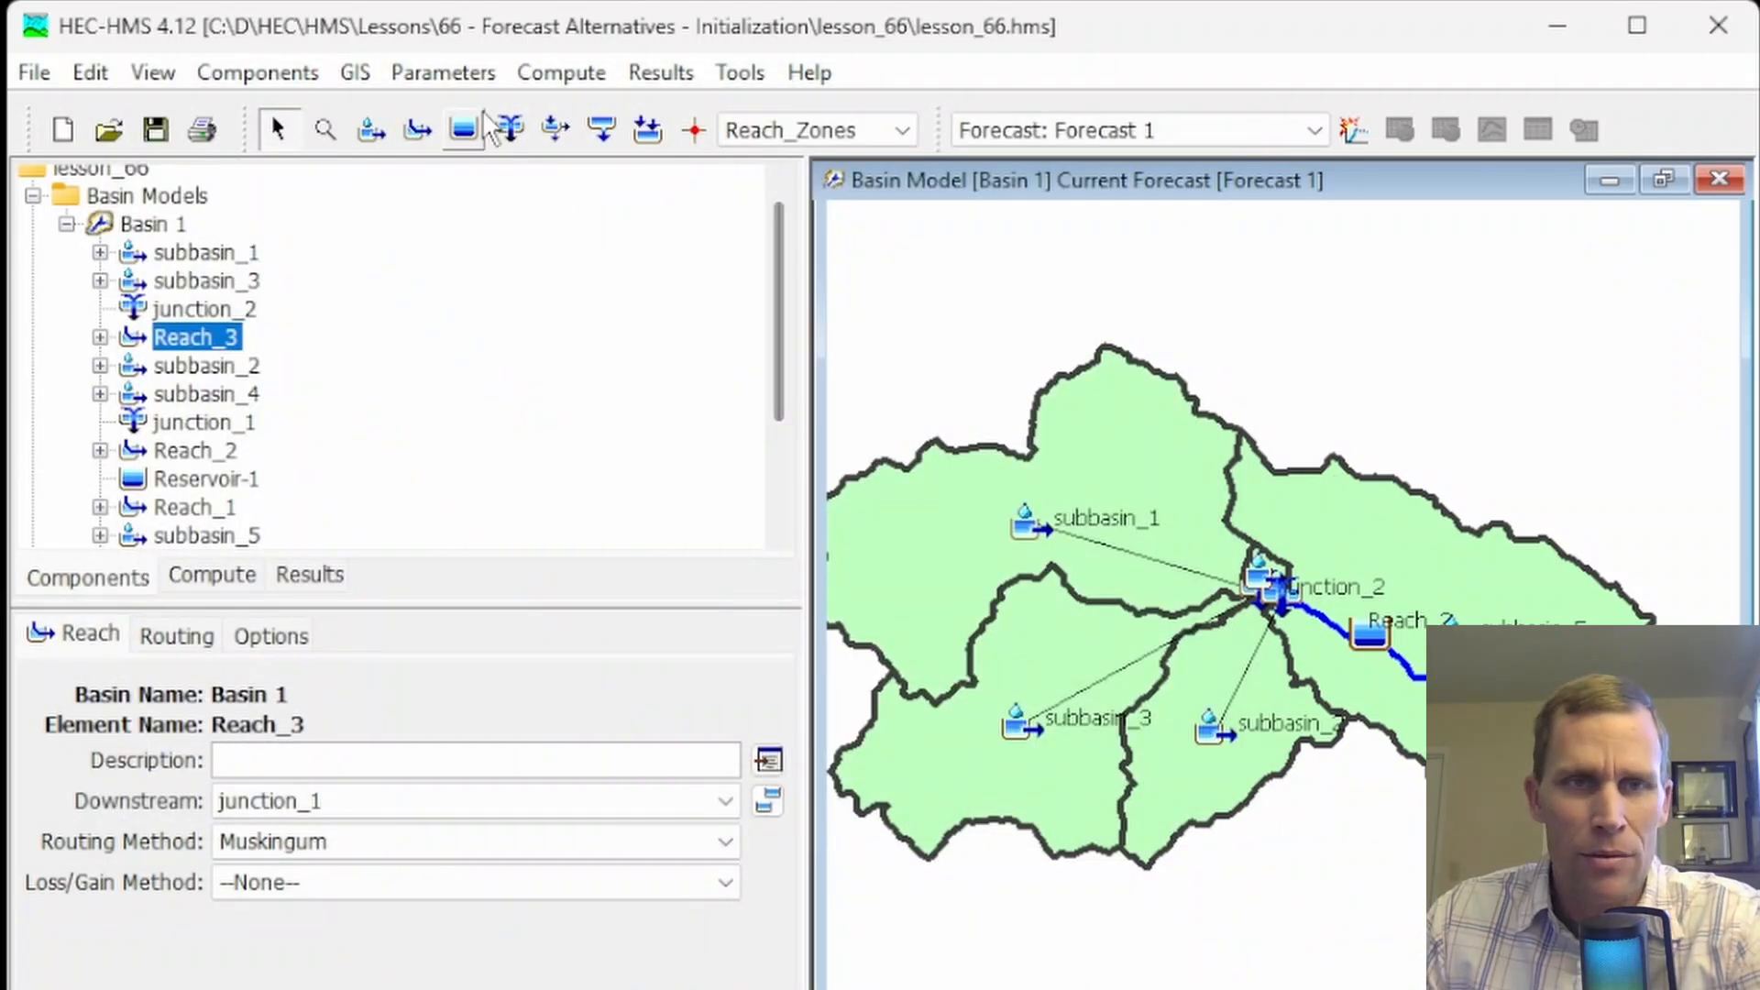
Review the adjusted Upper_Subbasin_Zone values in the Clark Unit Hydrograph parameter table for Forecast 1 and close it
click(555, 73)
mouse_move(697, 615)
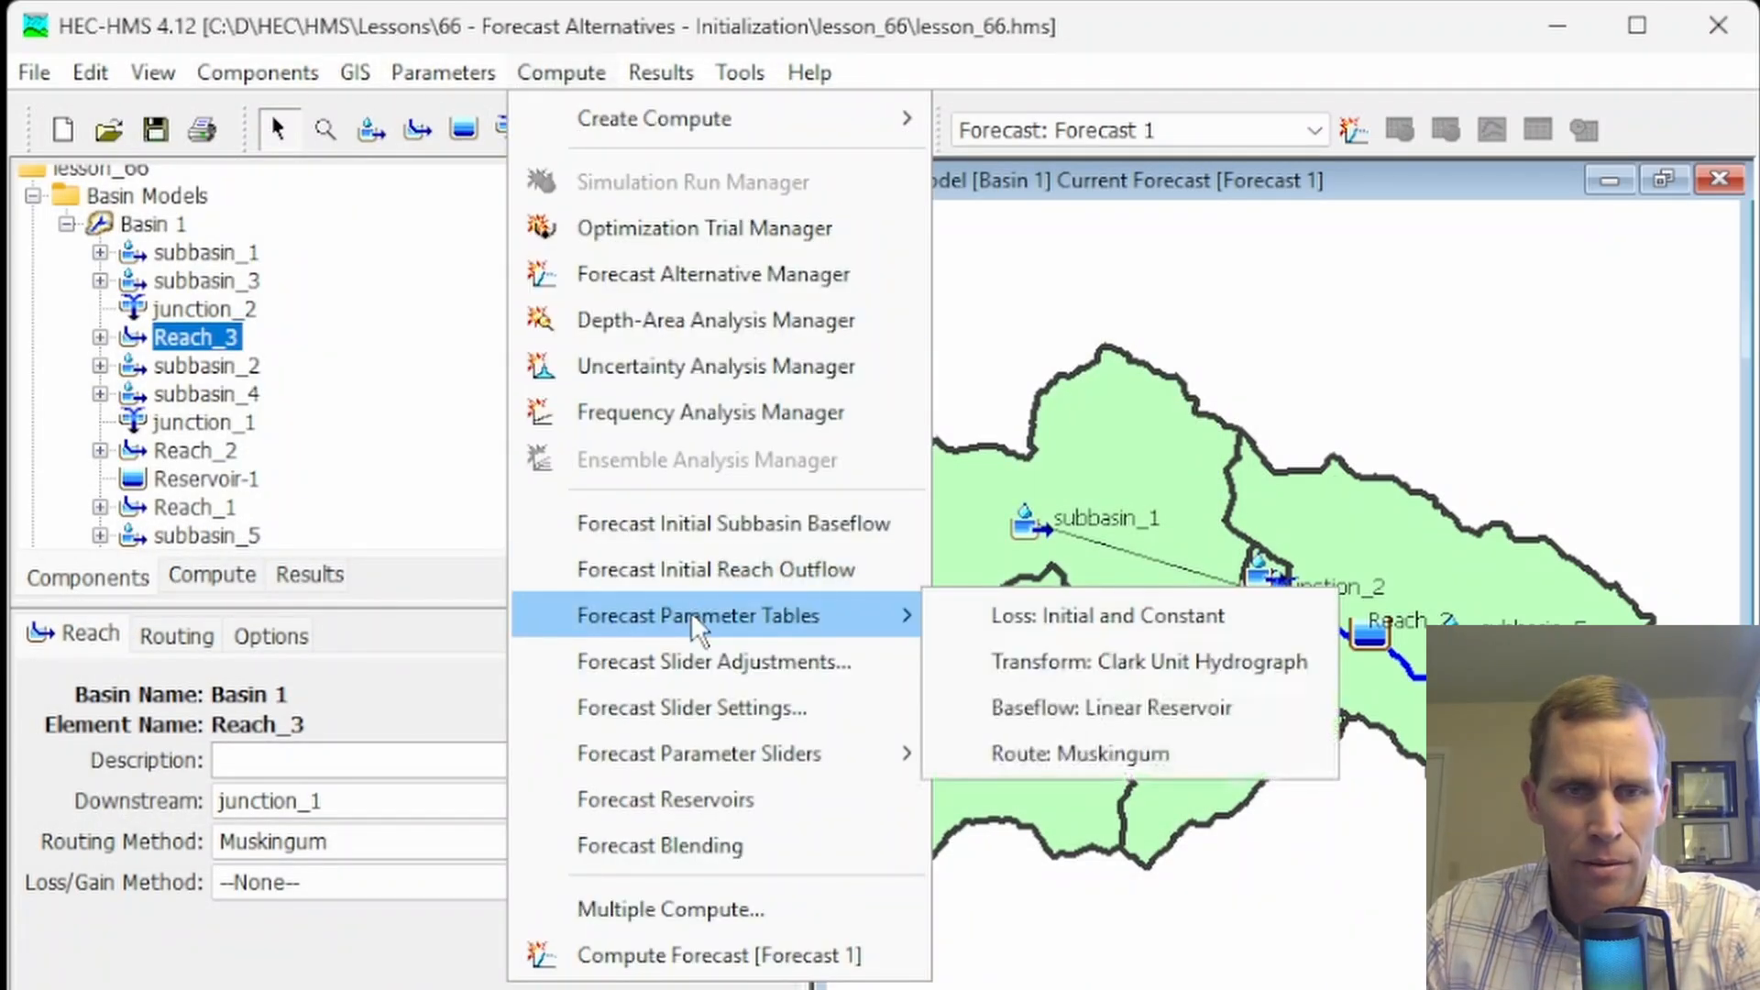
click(1147, 660)
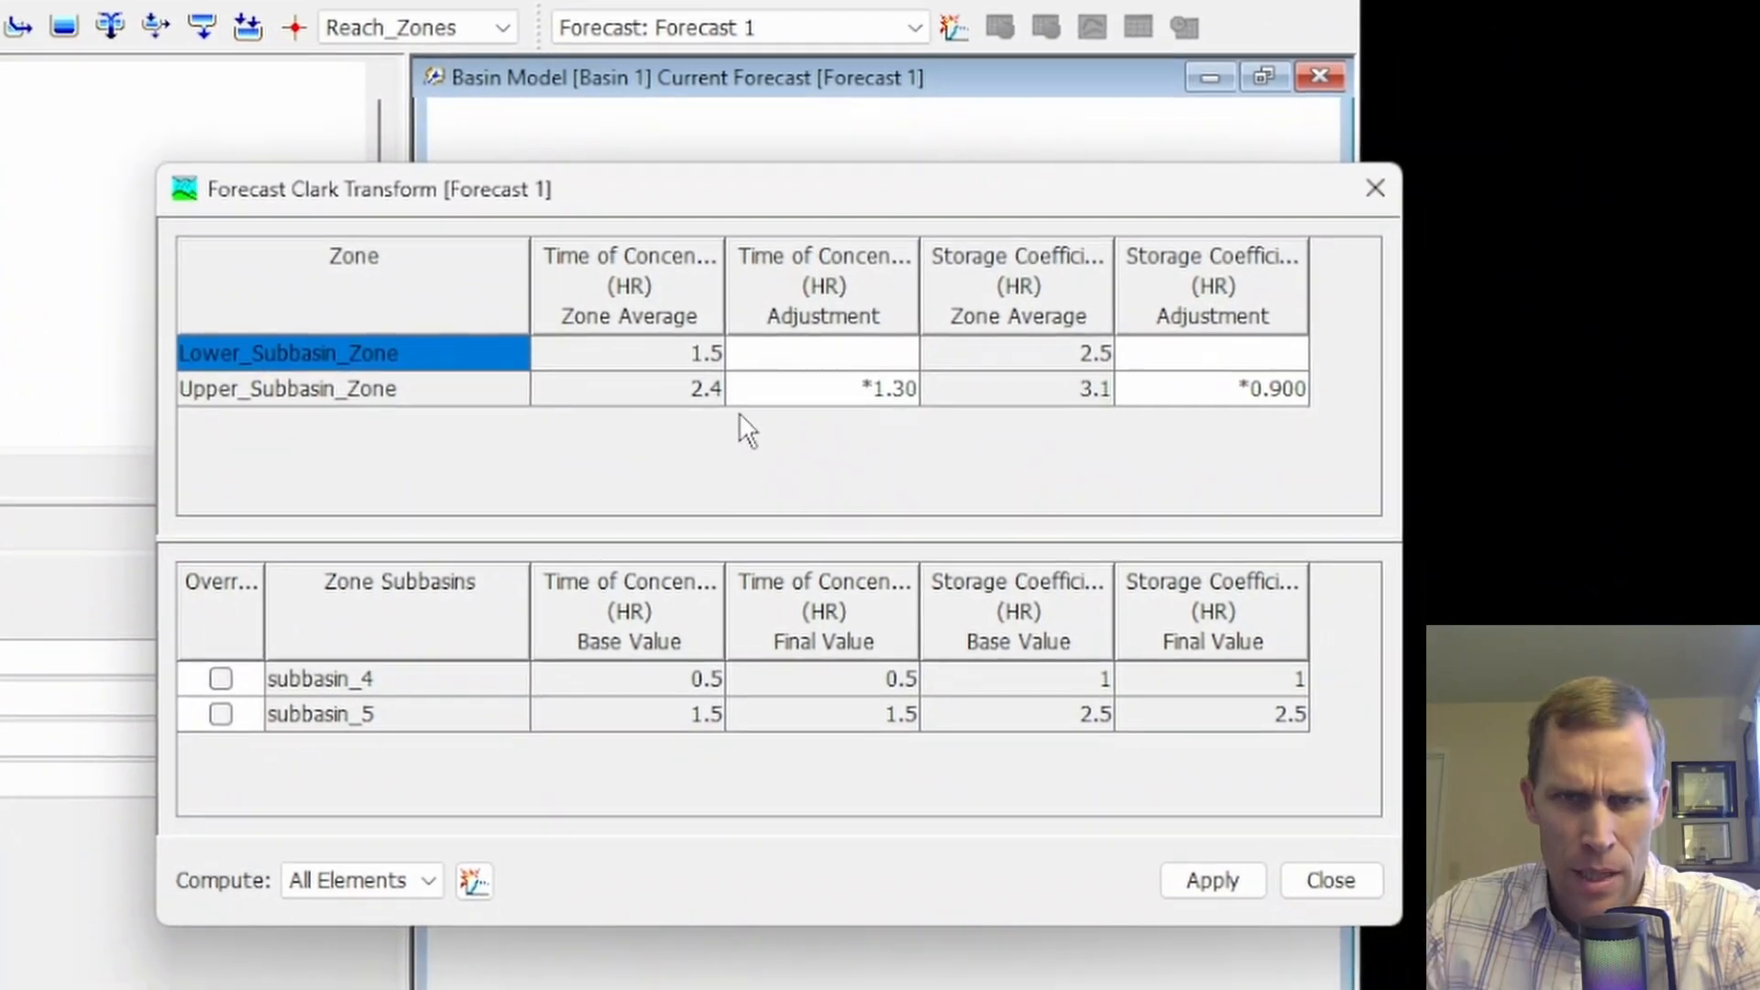
click(997, 444)
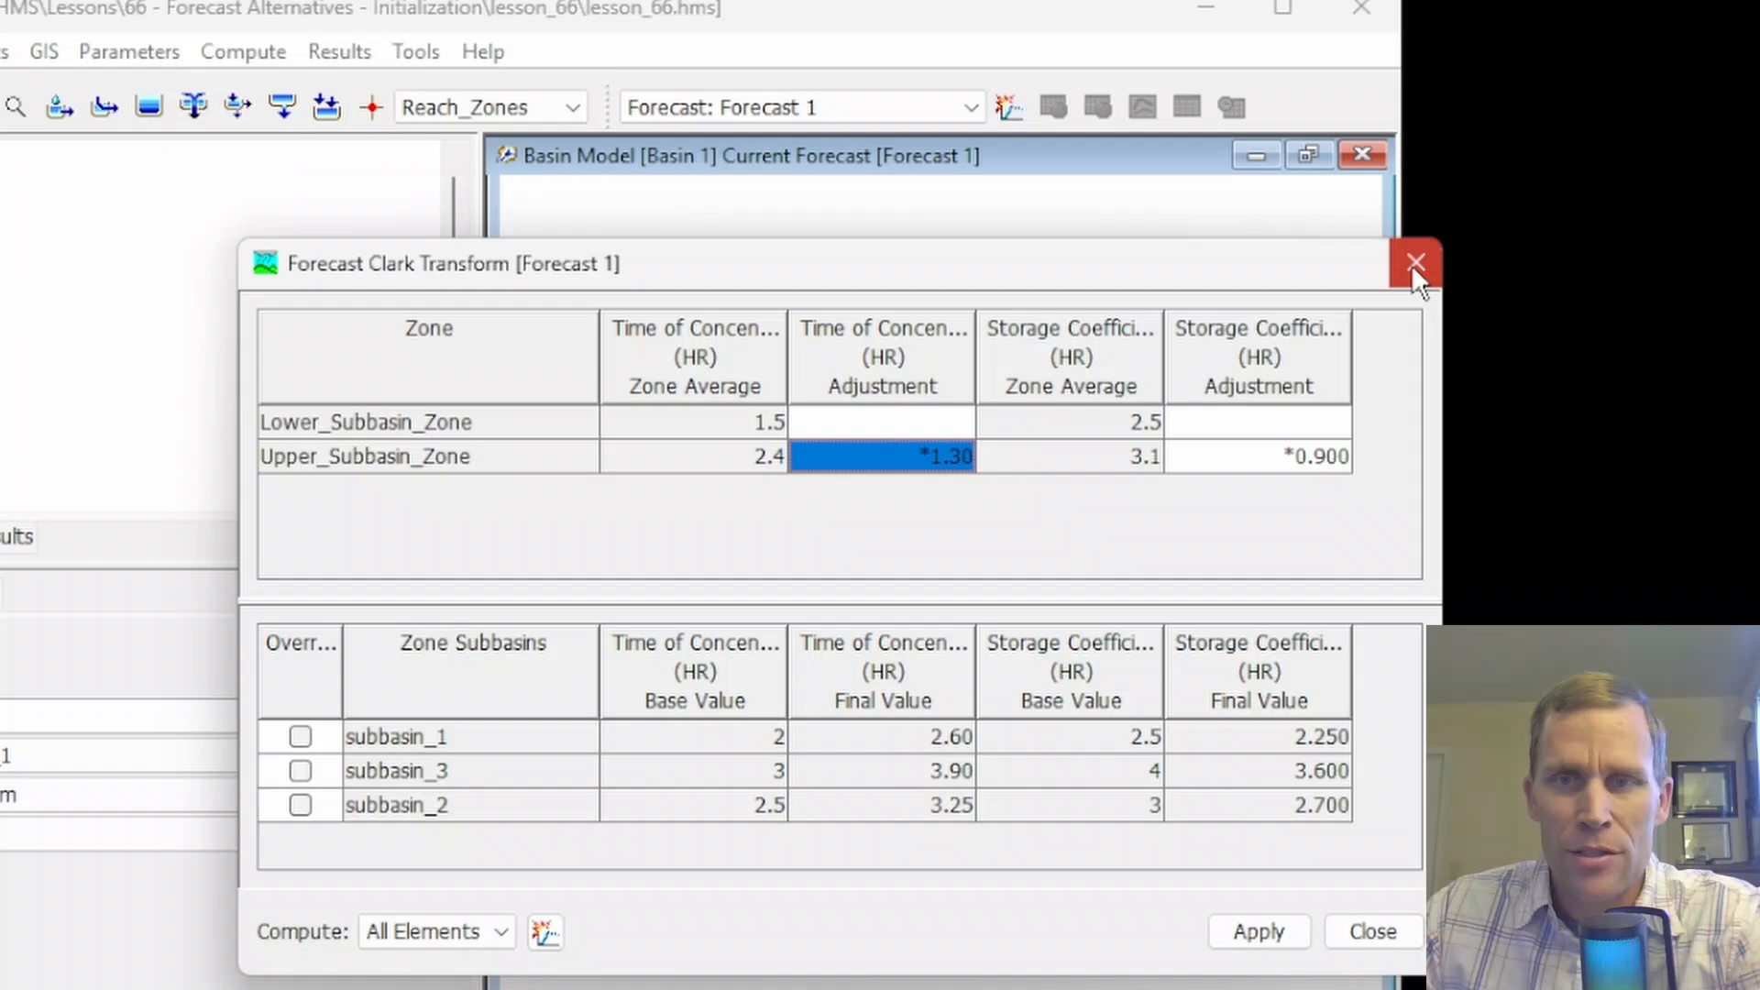
click(1414, 264)
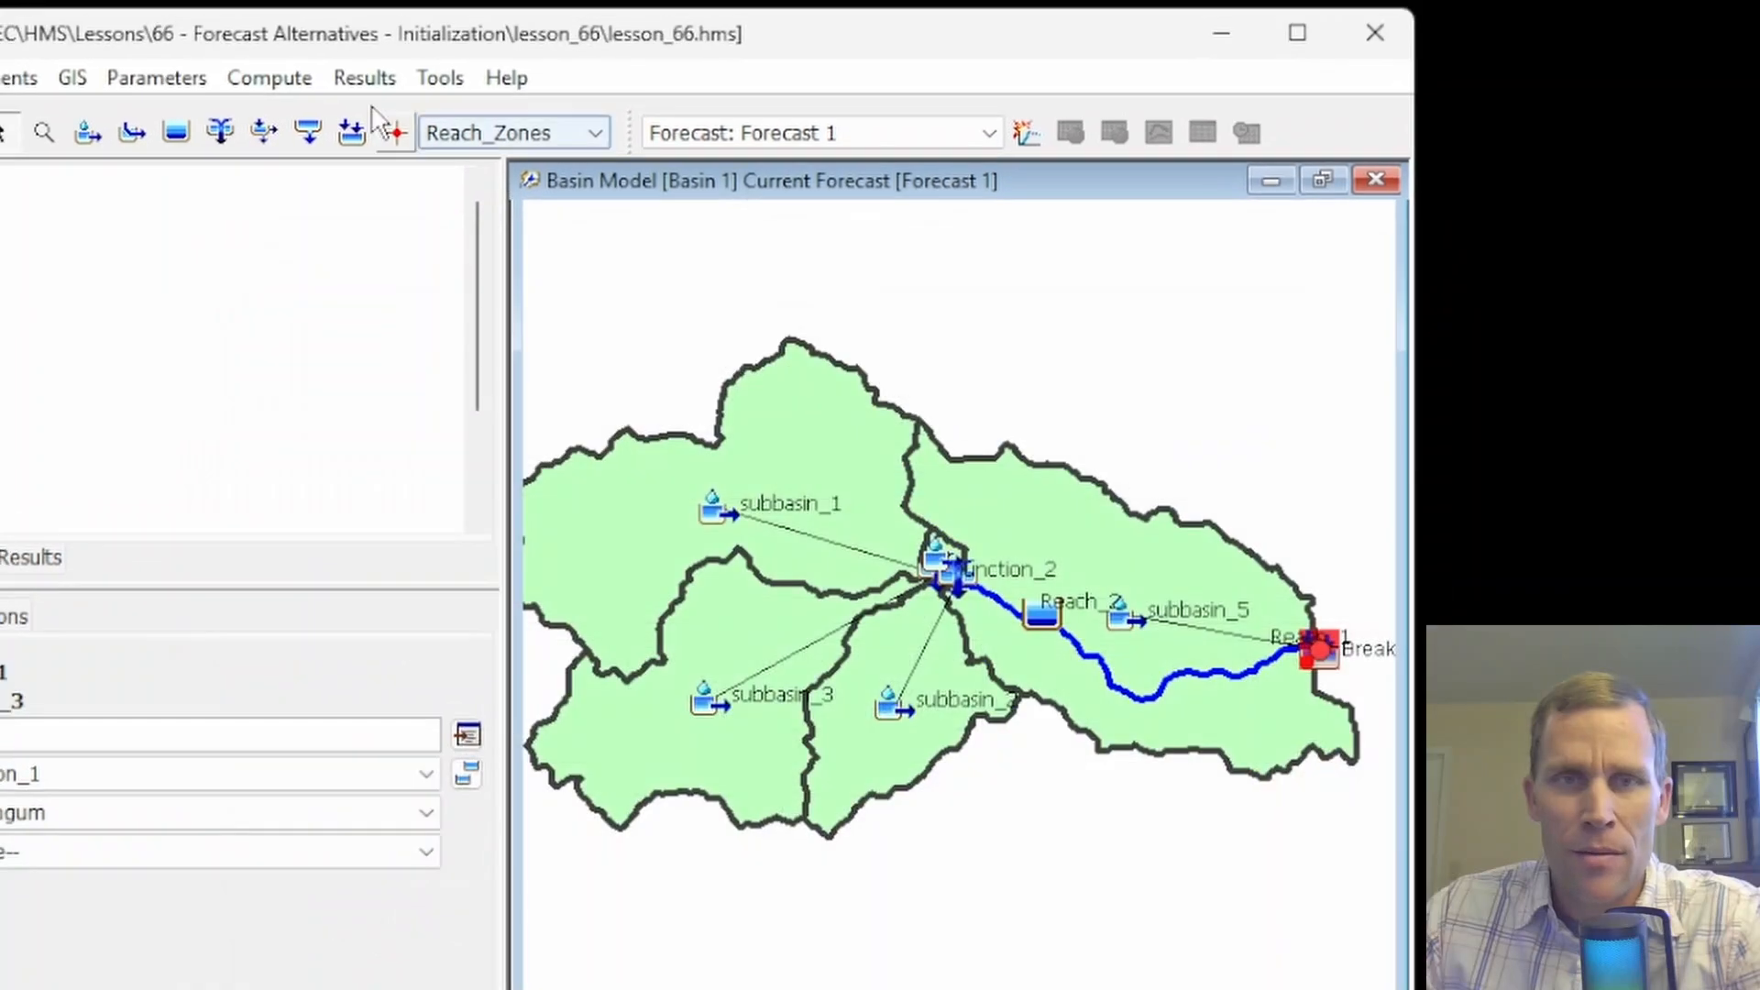
Remove the Time of Concentration and Storage Coefficient entries of Upper_Subbasin_Zone from the Clark Transform slider adjustments
click(243, 51)
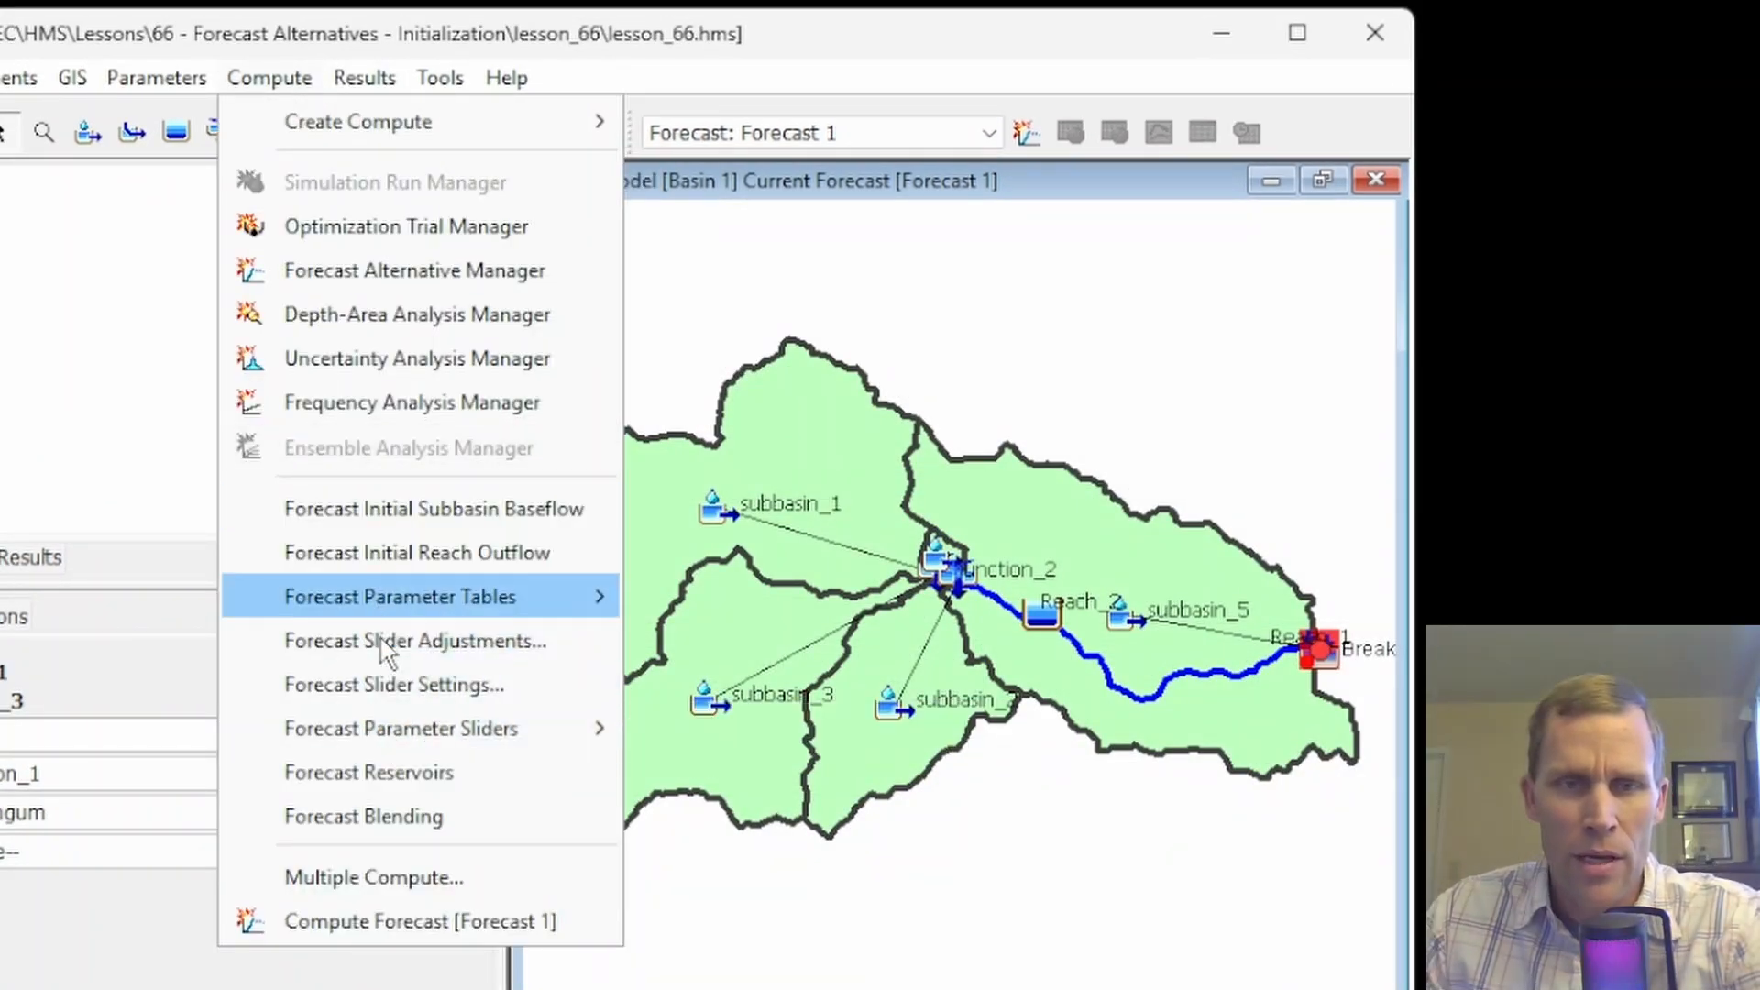
mouse_move(414, 743)
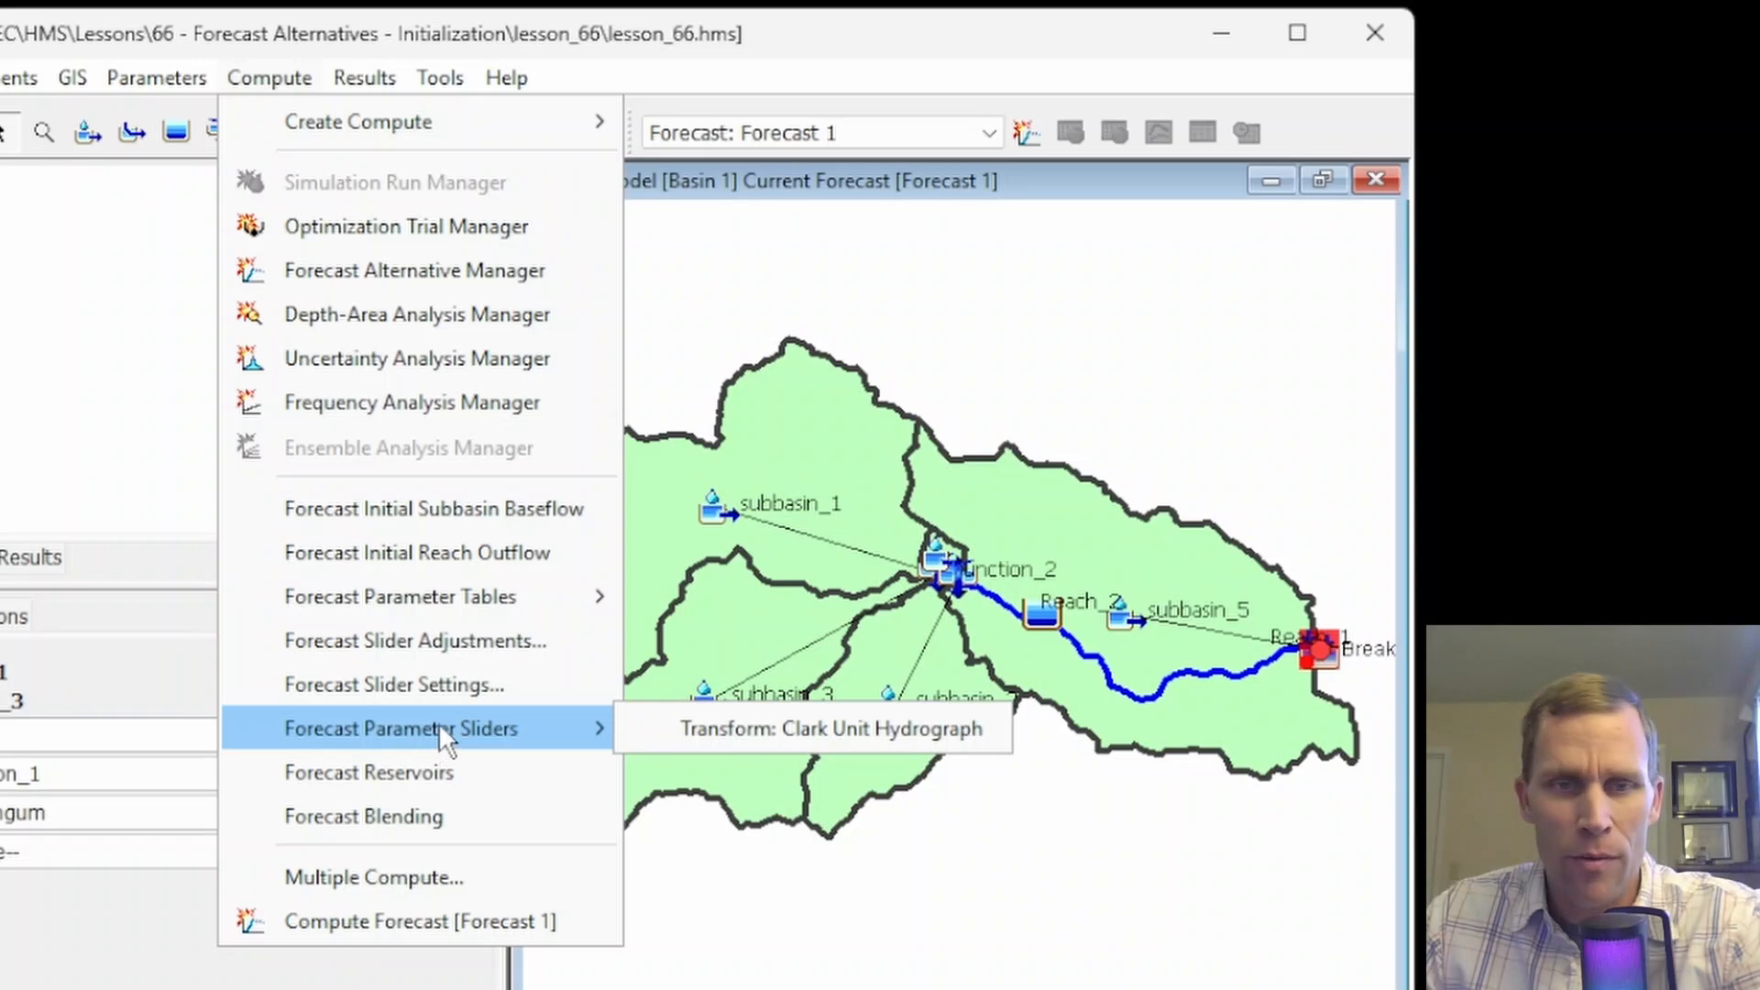
click(430, 641)
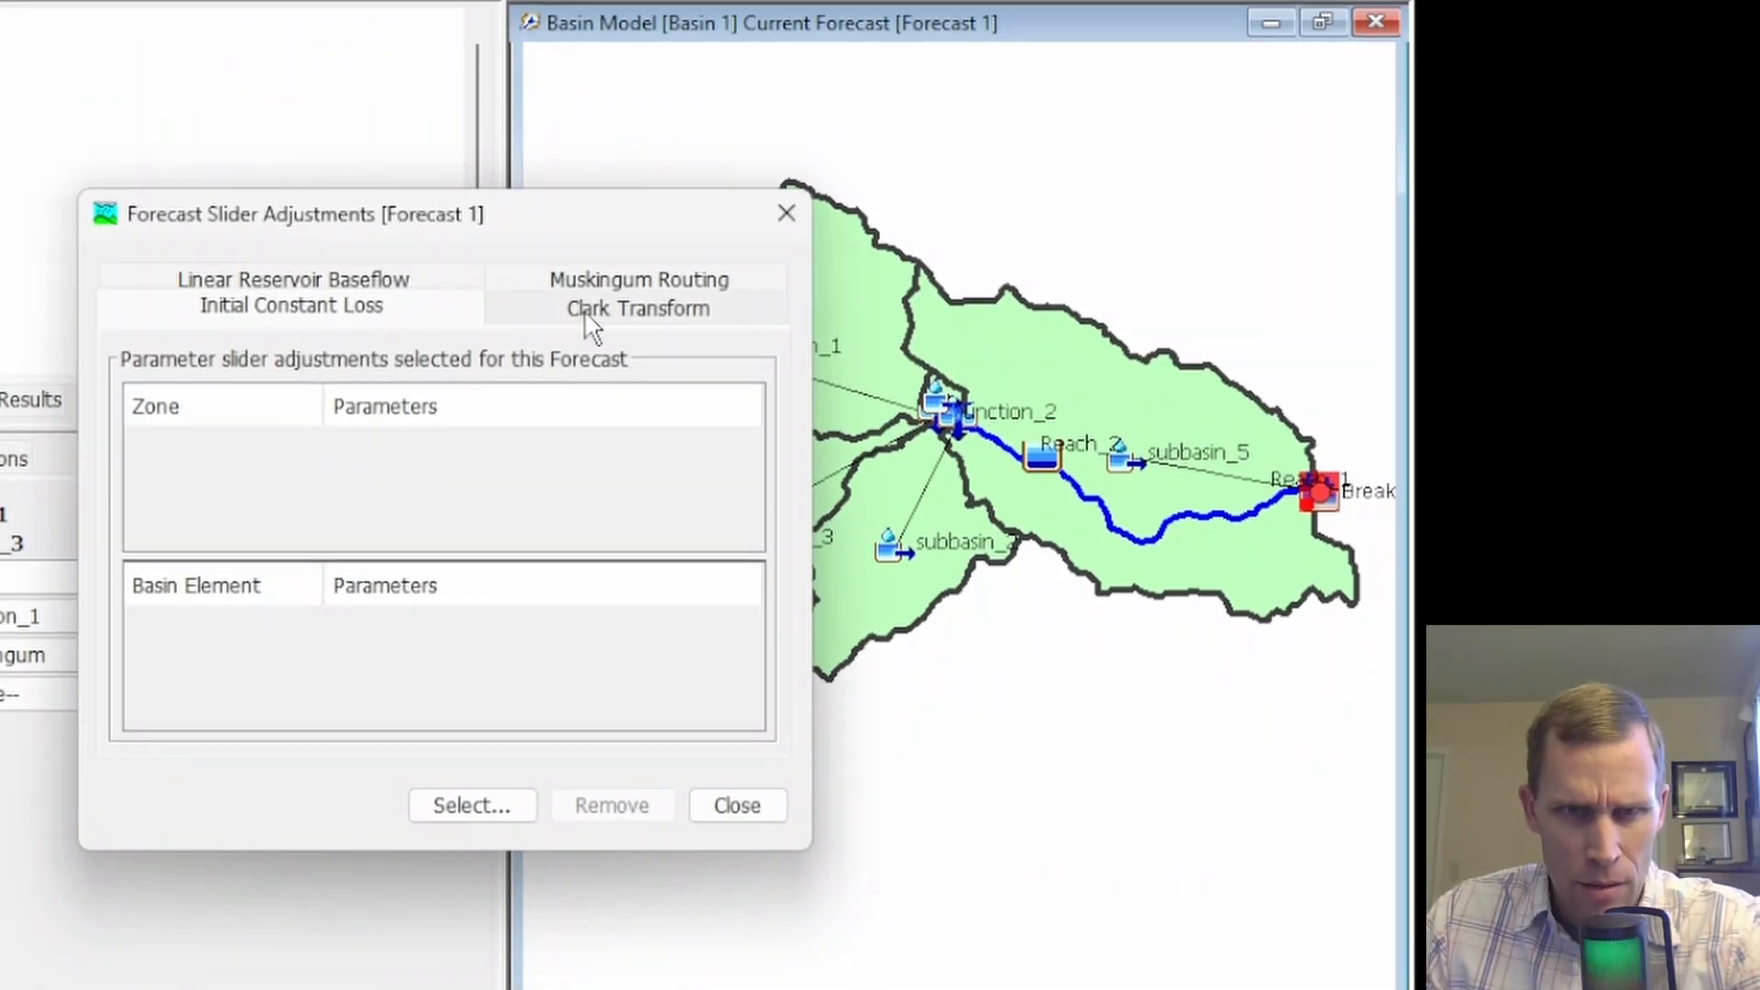
click(586, 383)
ctrl+click(428, 483)
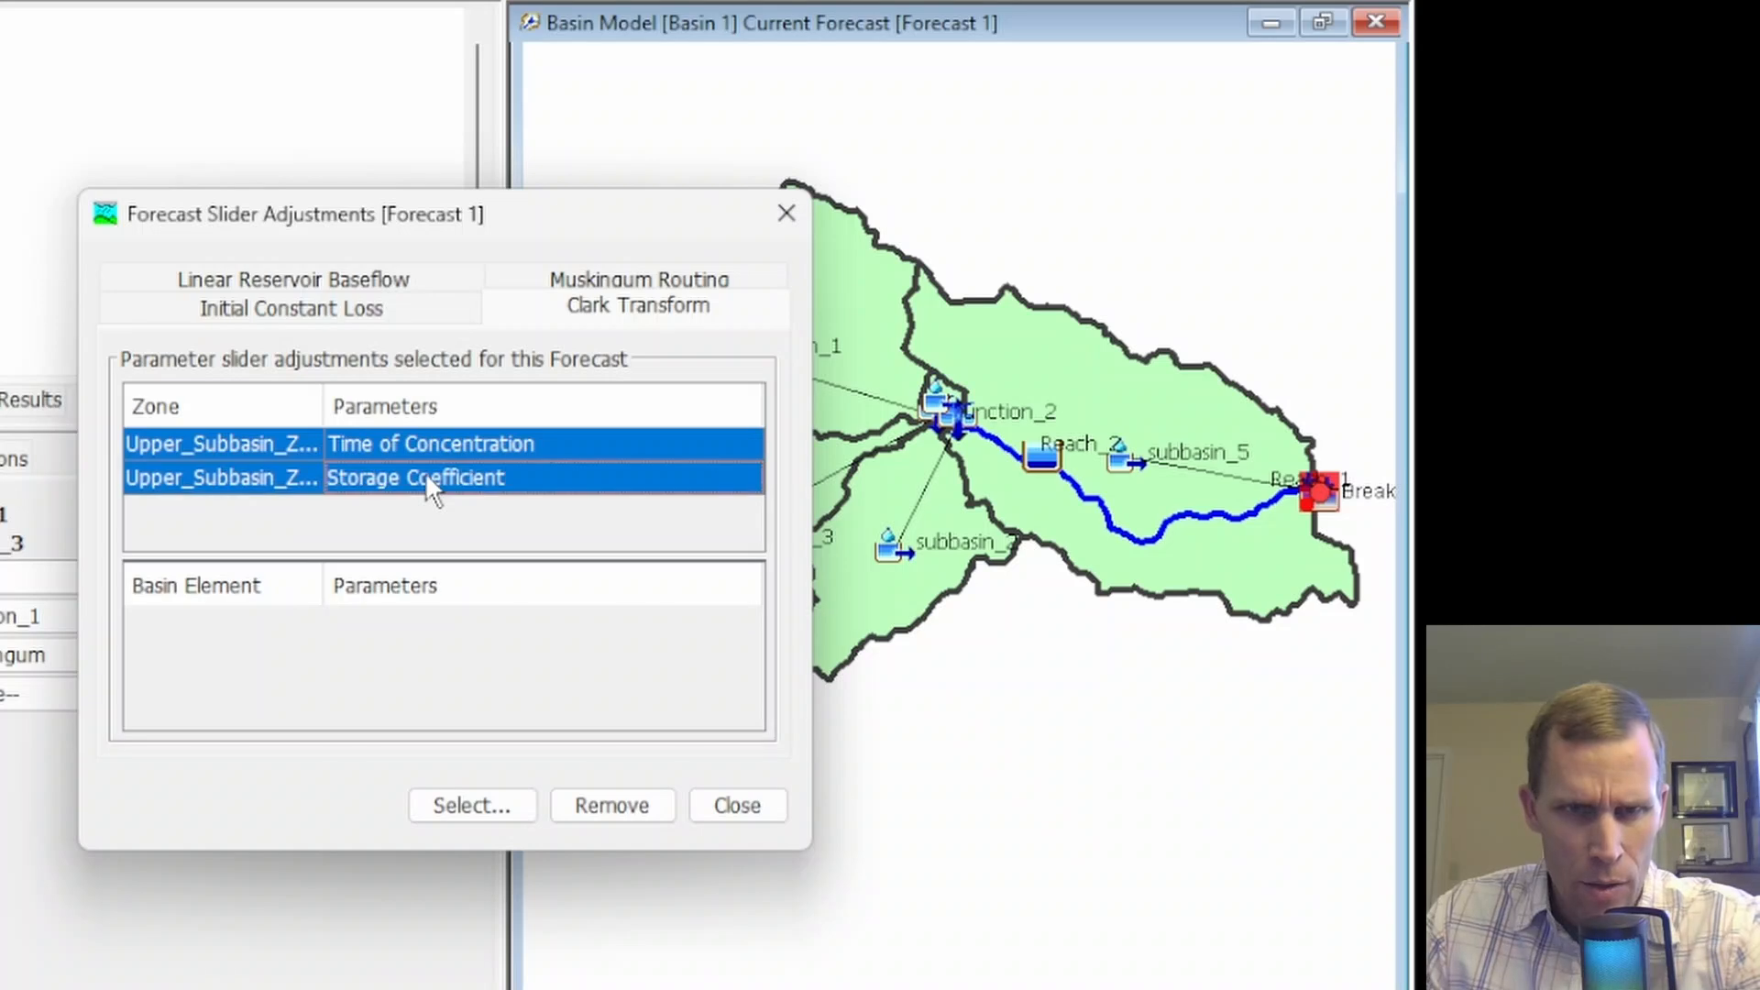
click(629, 810)
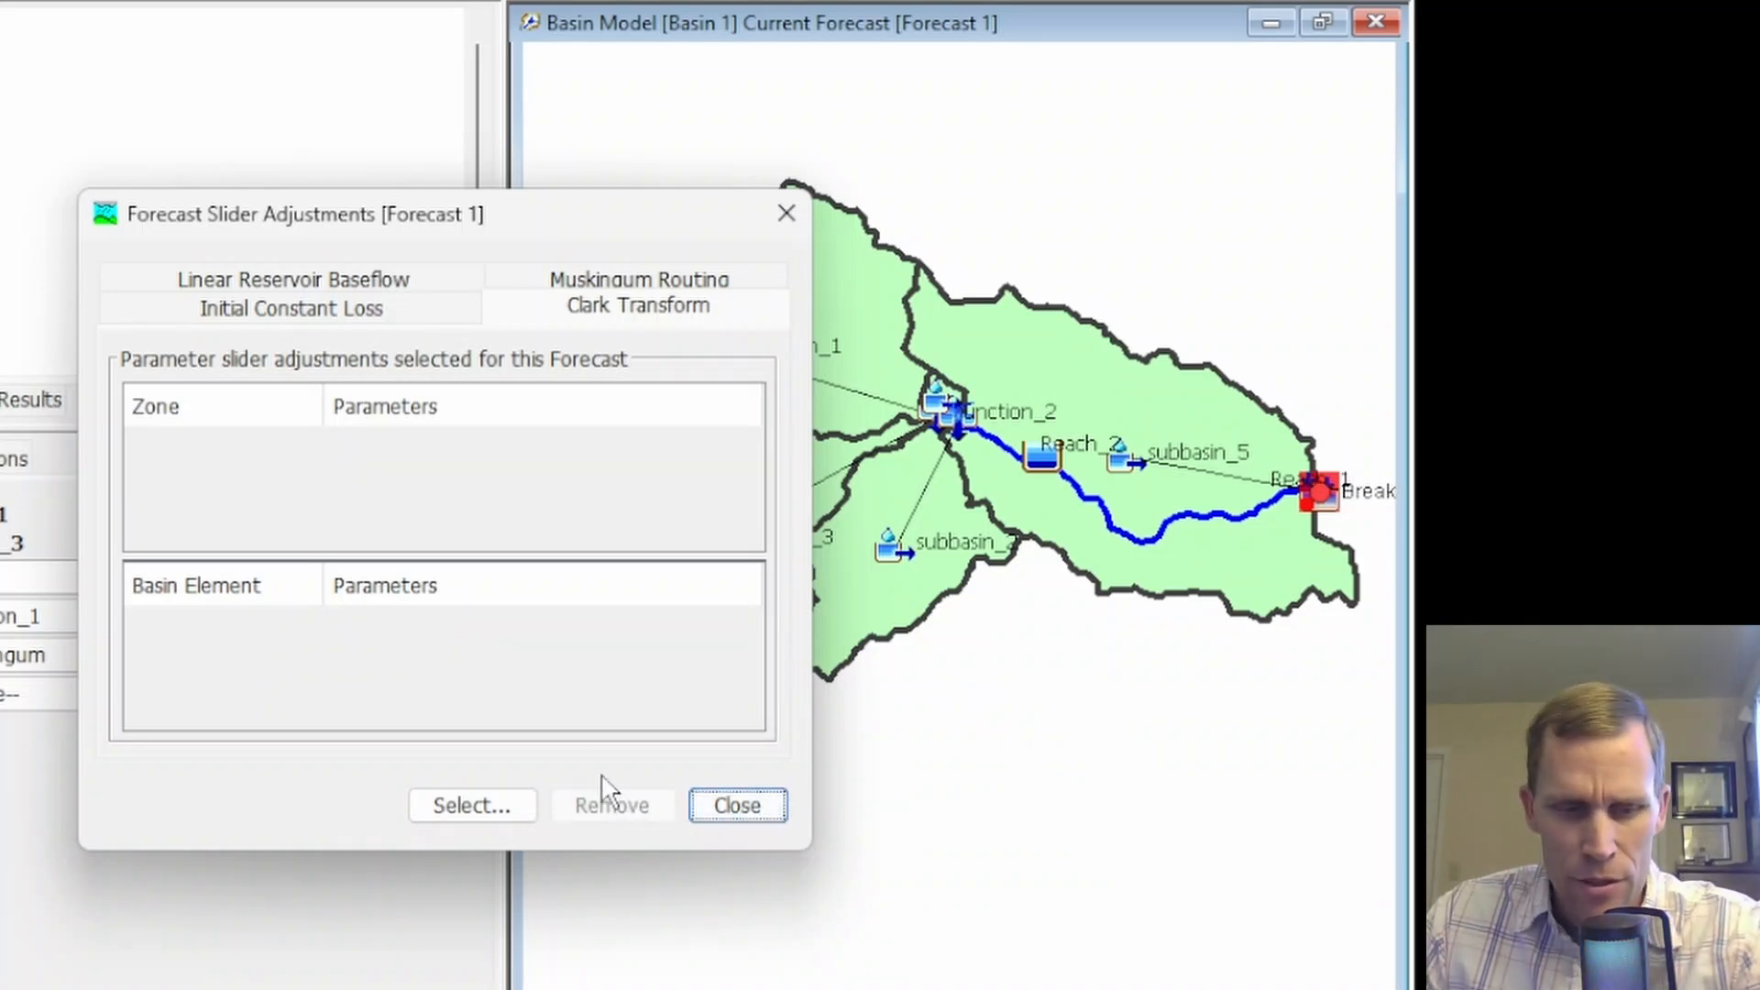
Add the Time of Concentration override of subbasin_1 to the Clark Transform slider adjustments of Forecast 1 and close both windows
click(452, 807)
click(275, 316)
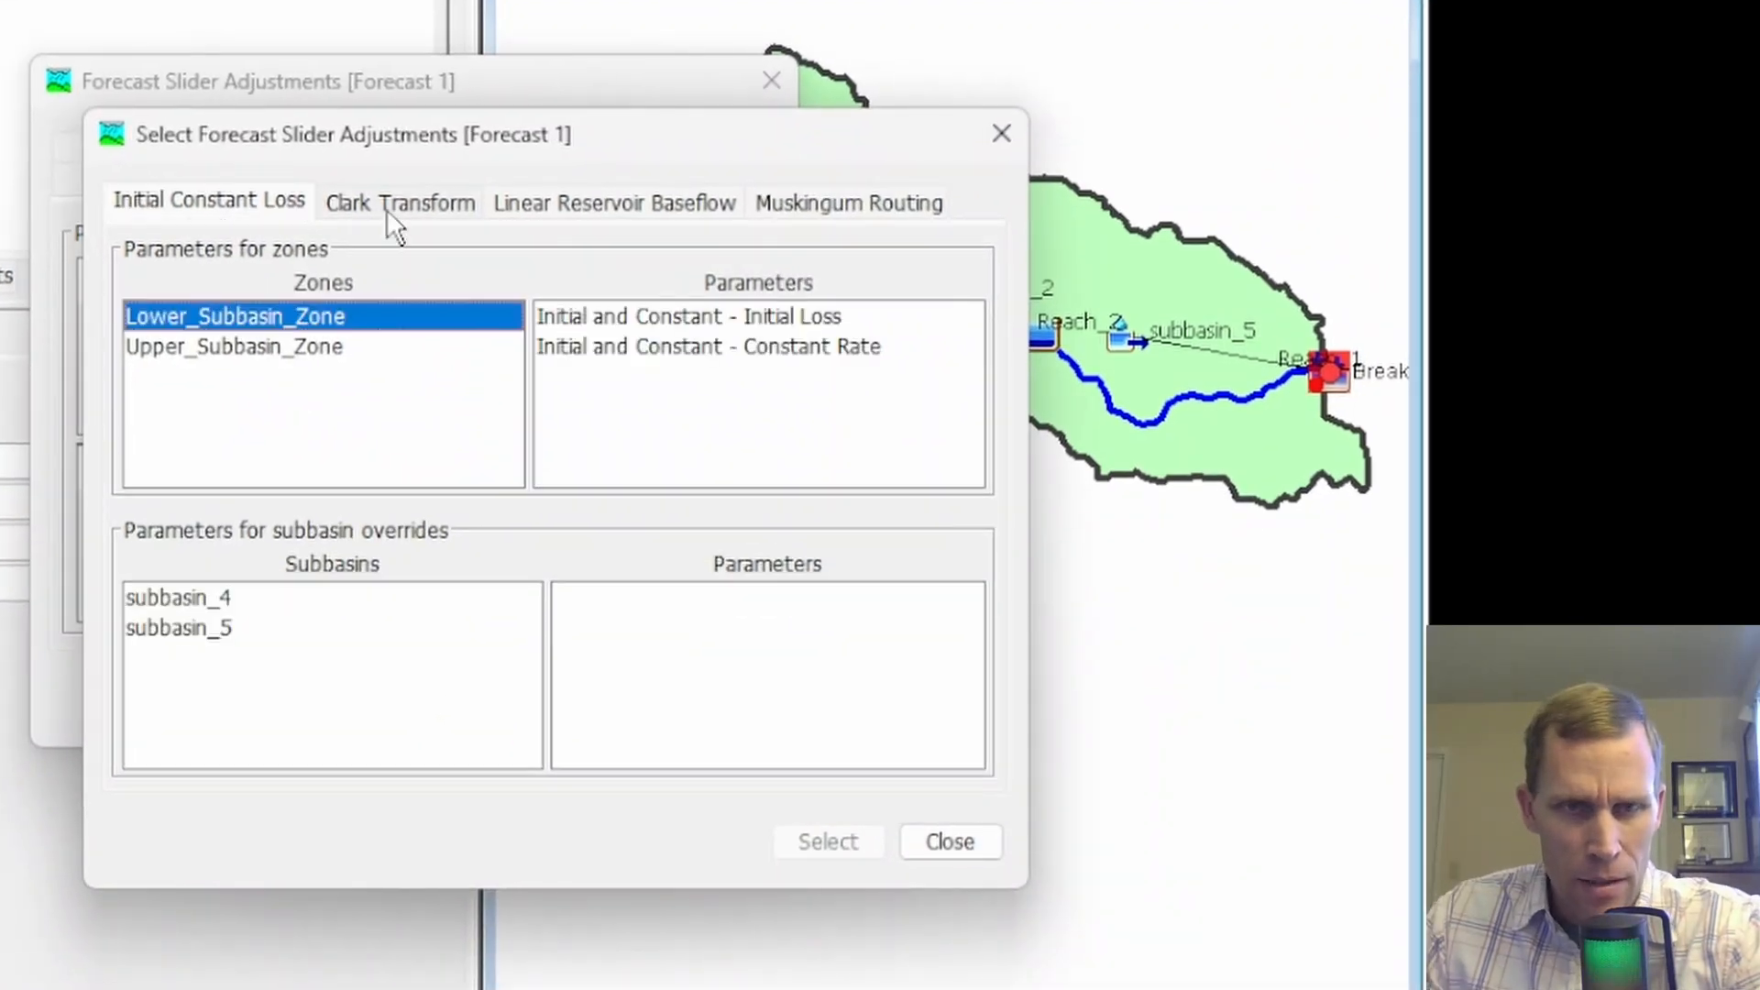
click(395, 204)
click(225, 347)
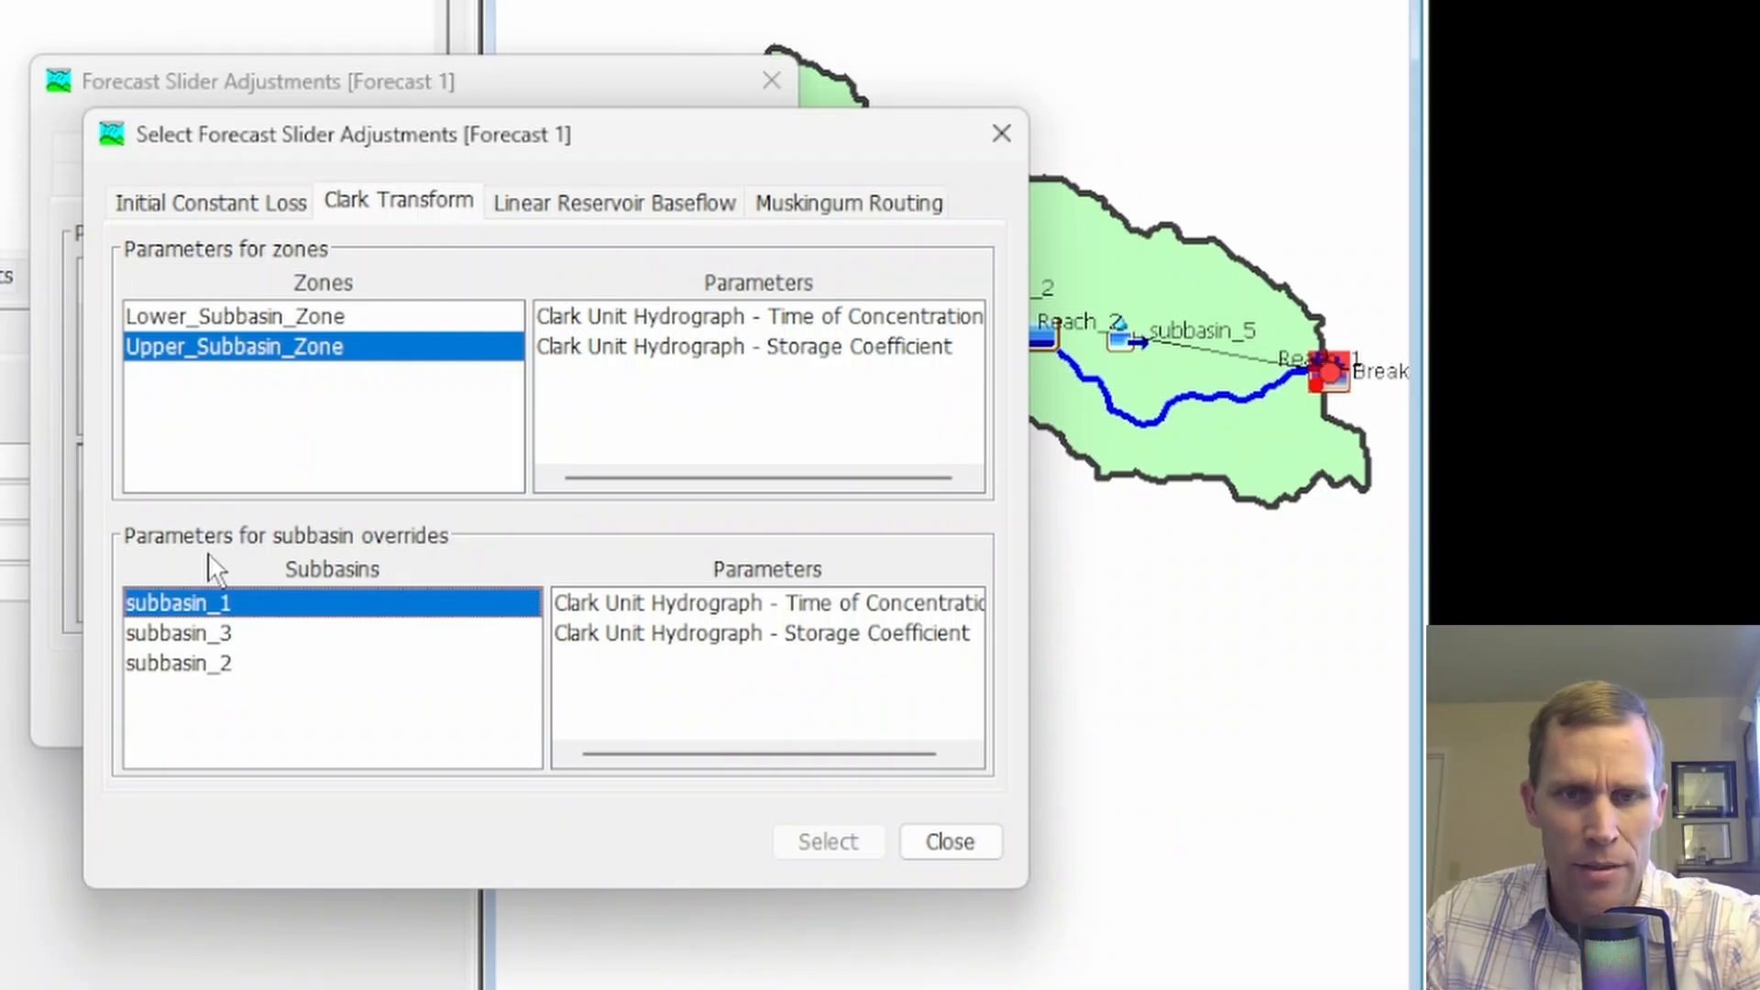
click(680, 601)
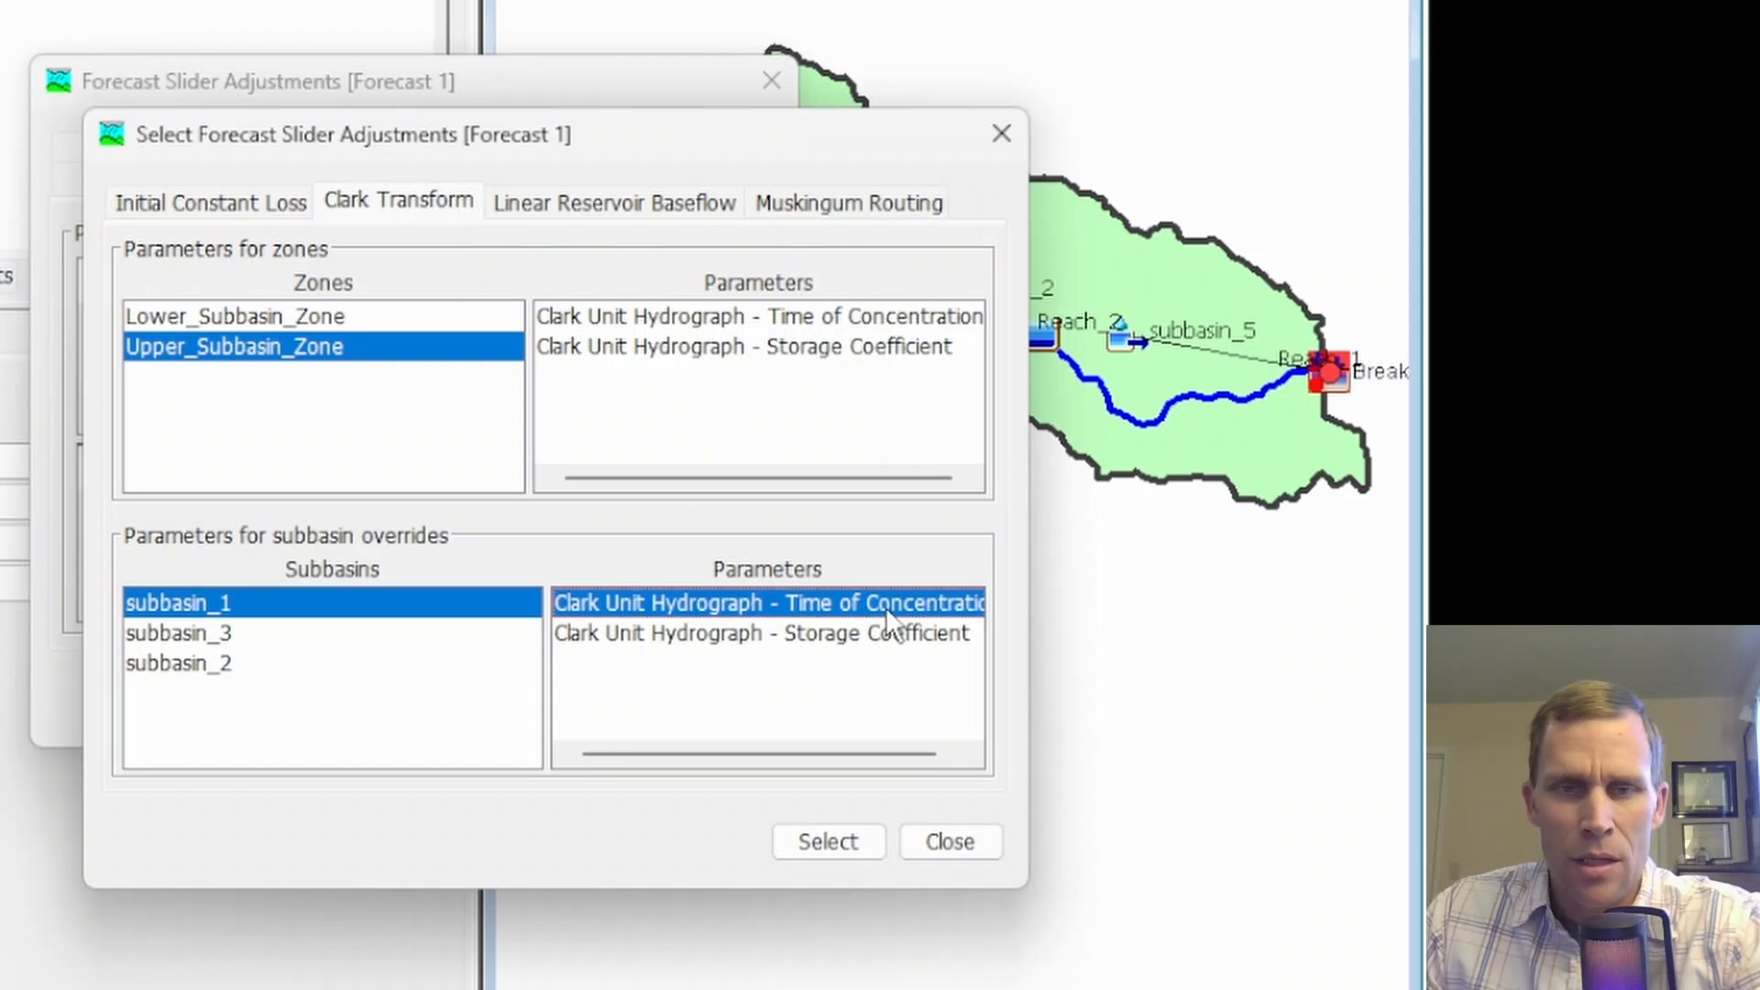
click(825, 842)
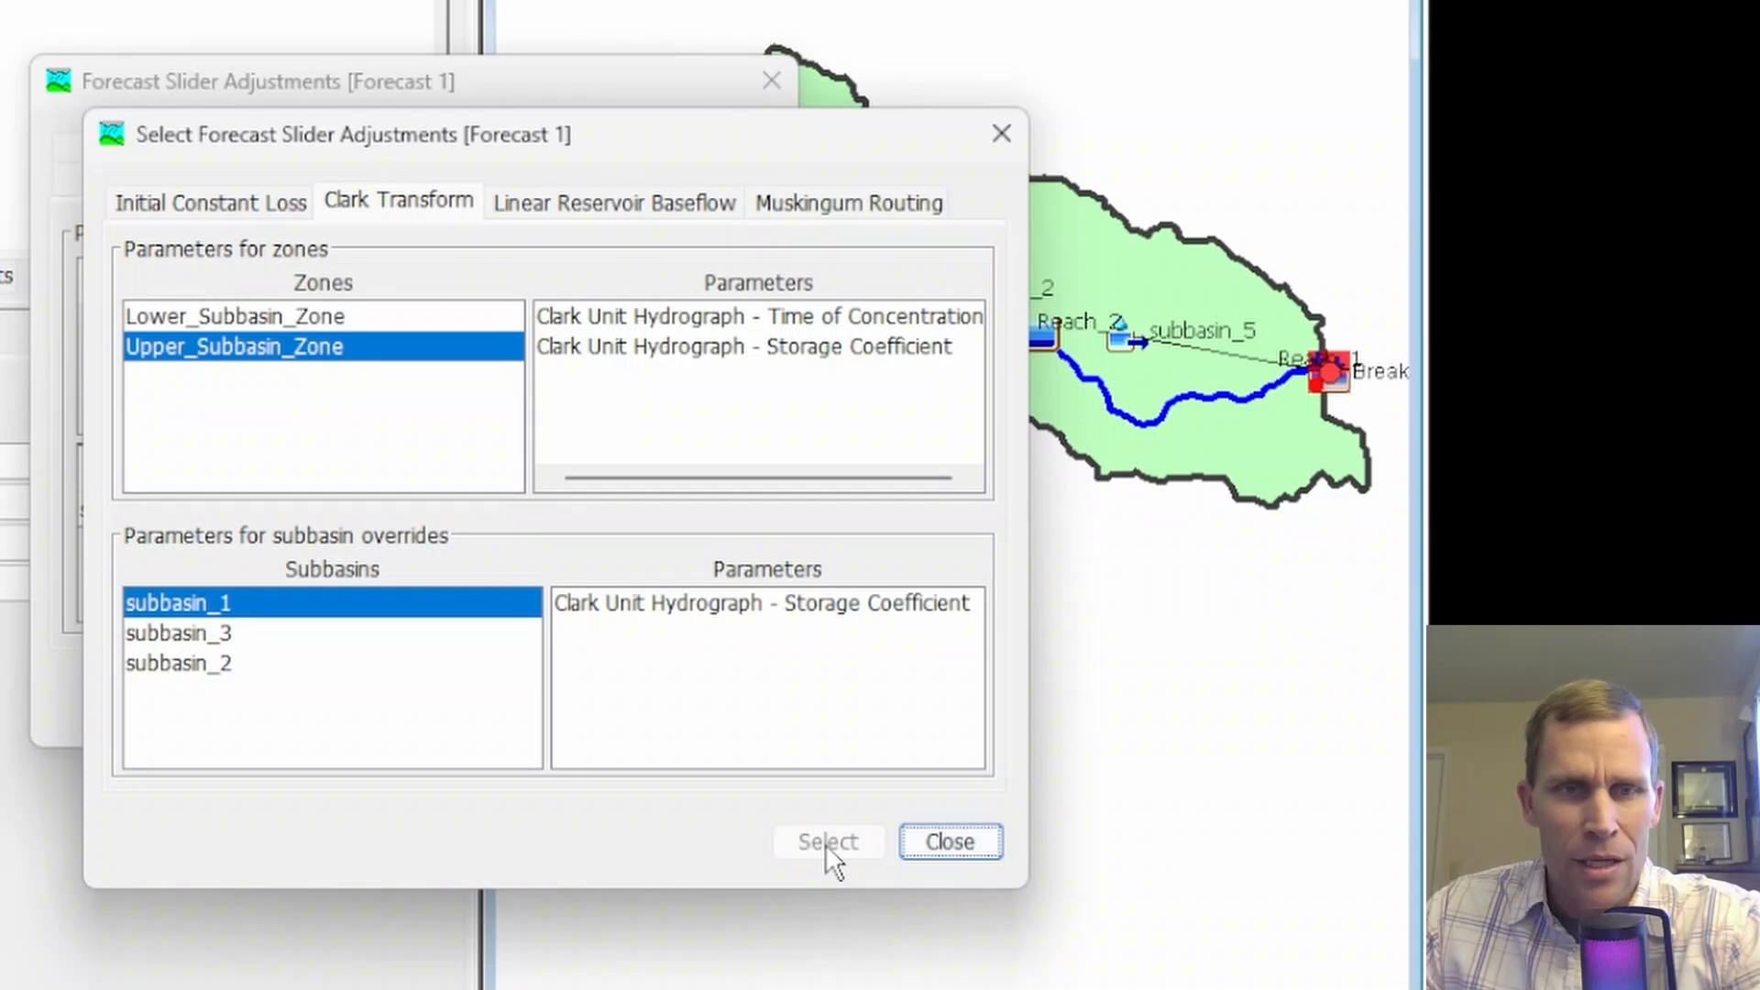
click(944, 844)
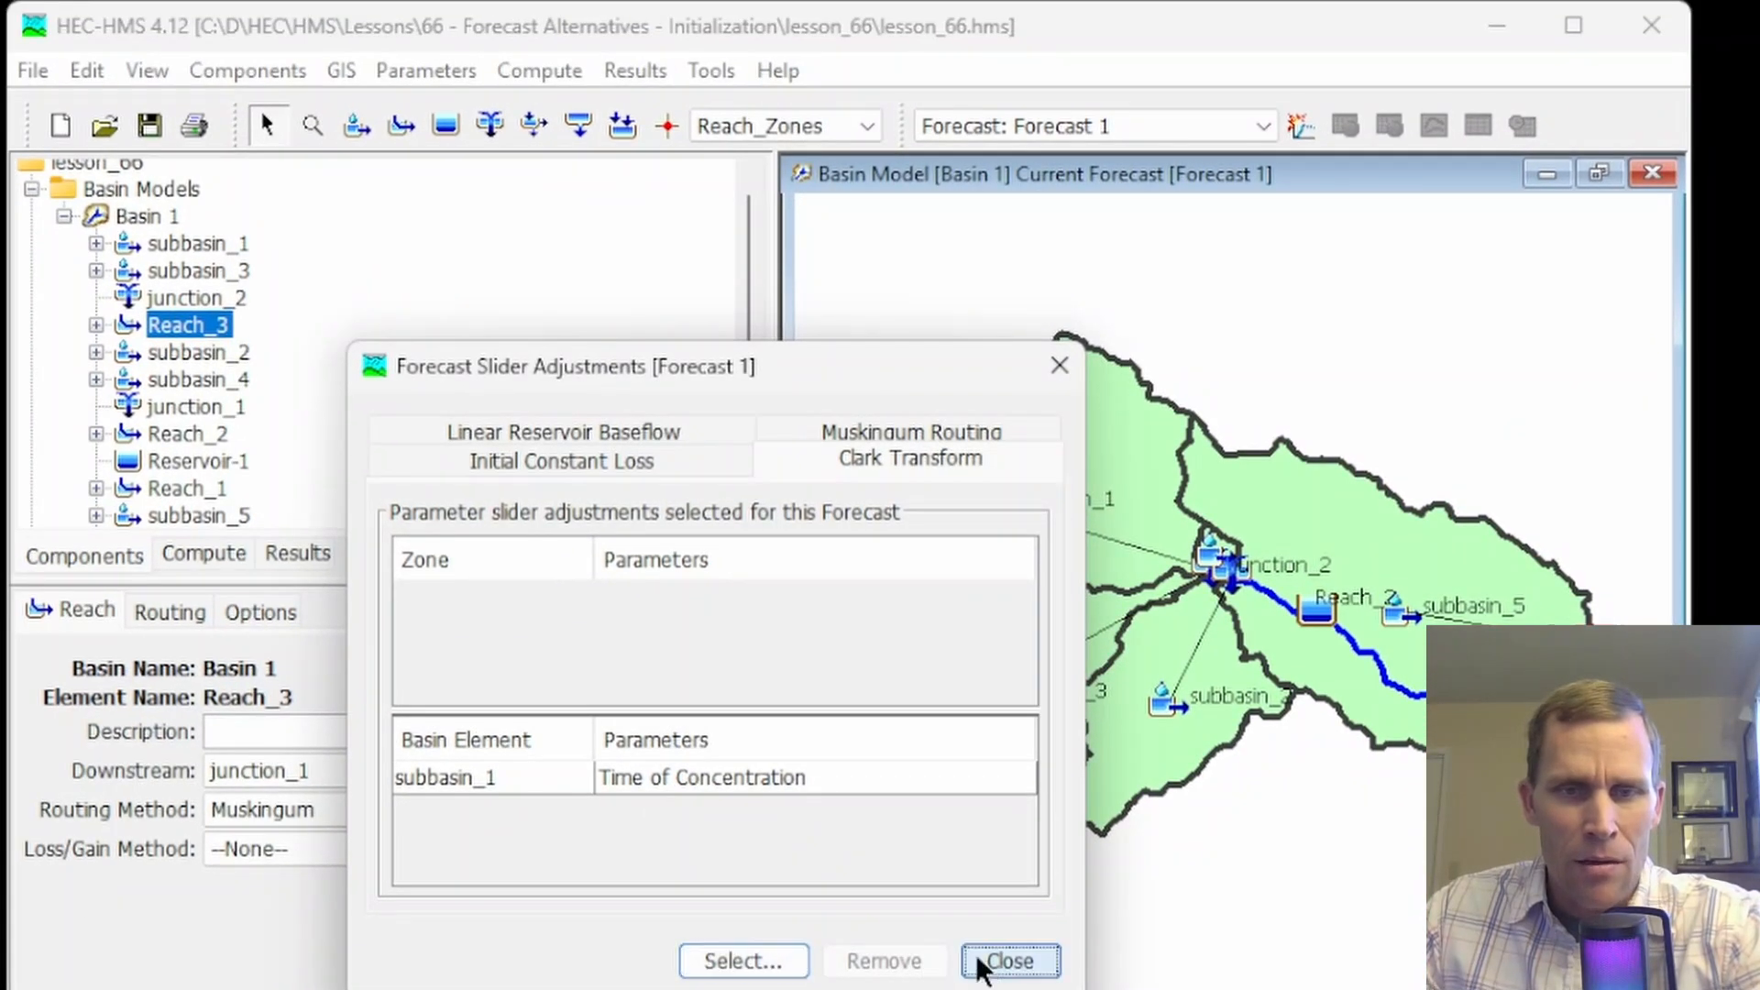
click(766, 742)
Try raising subbasin_1's Time of Concentration with its Clark Unit Hydrograph slider in Upper_Subbasin_Zone and dismiss the compute window
click(539, 71)
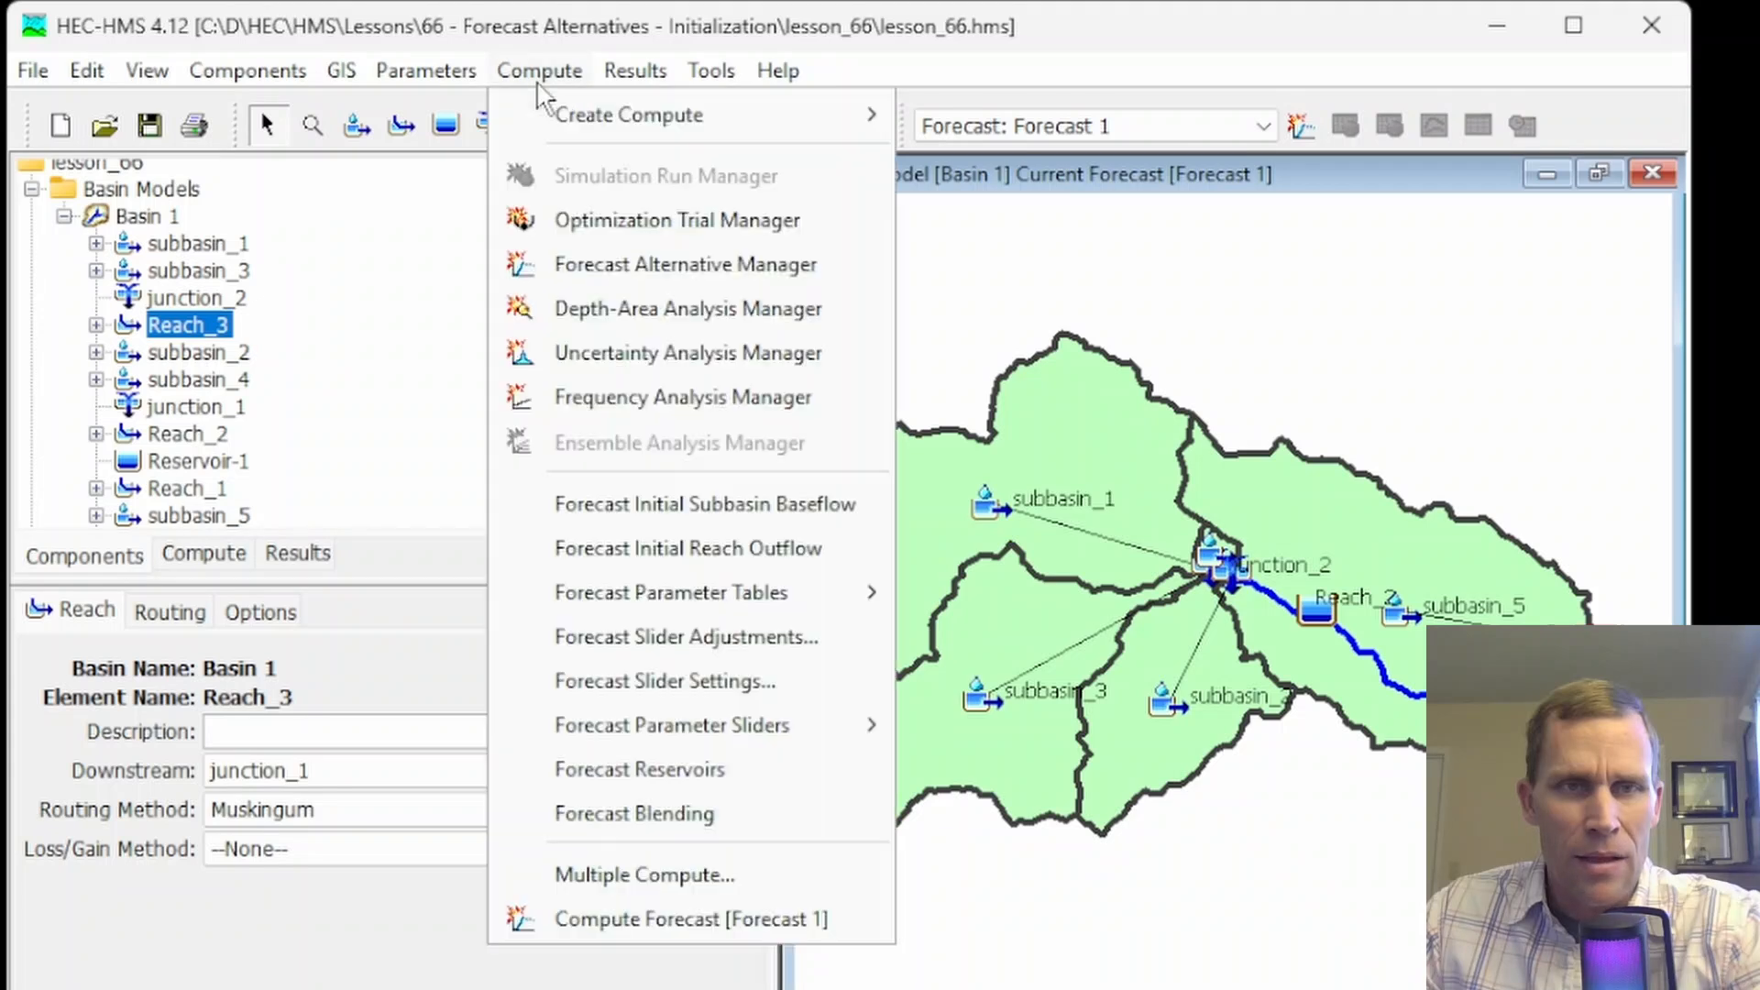
mouse_move(686, 724)
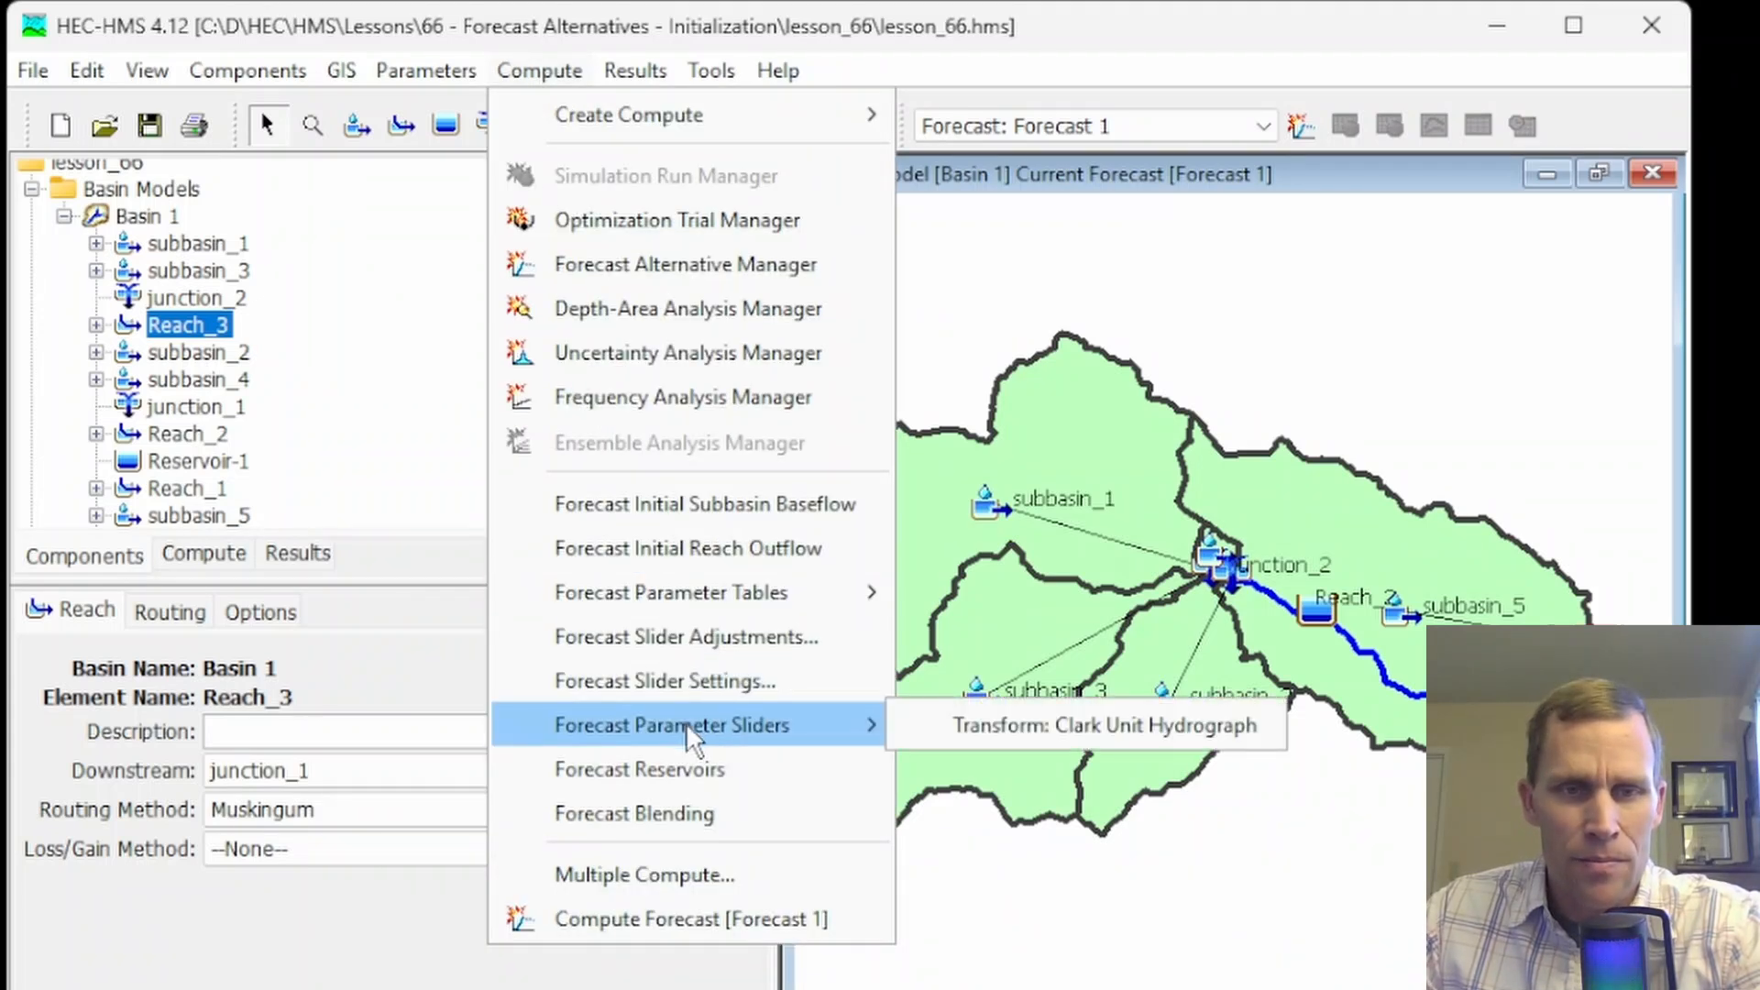
click(986, 724)
click(385, 240)
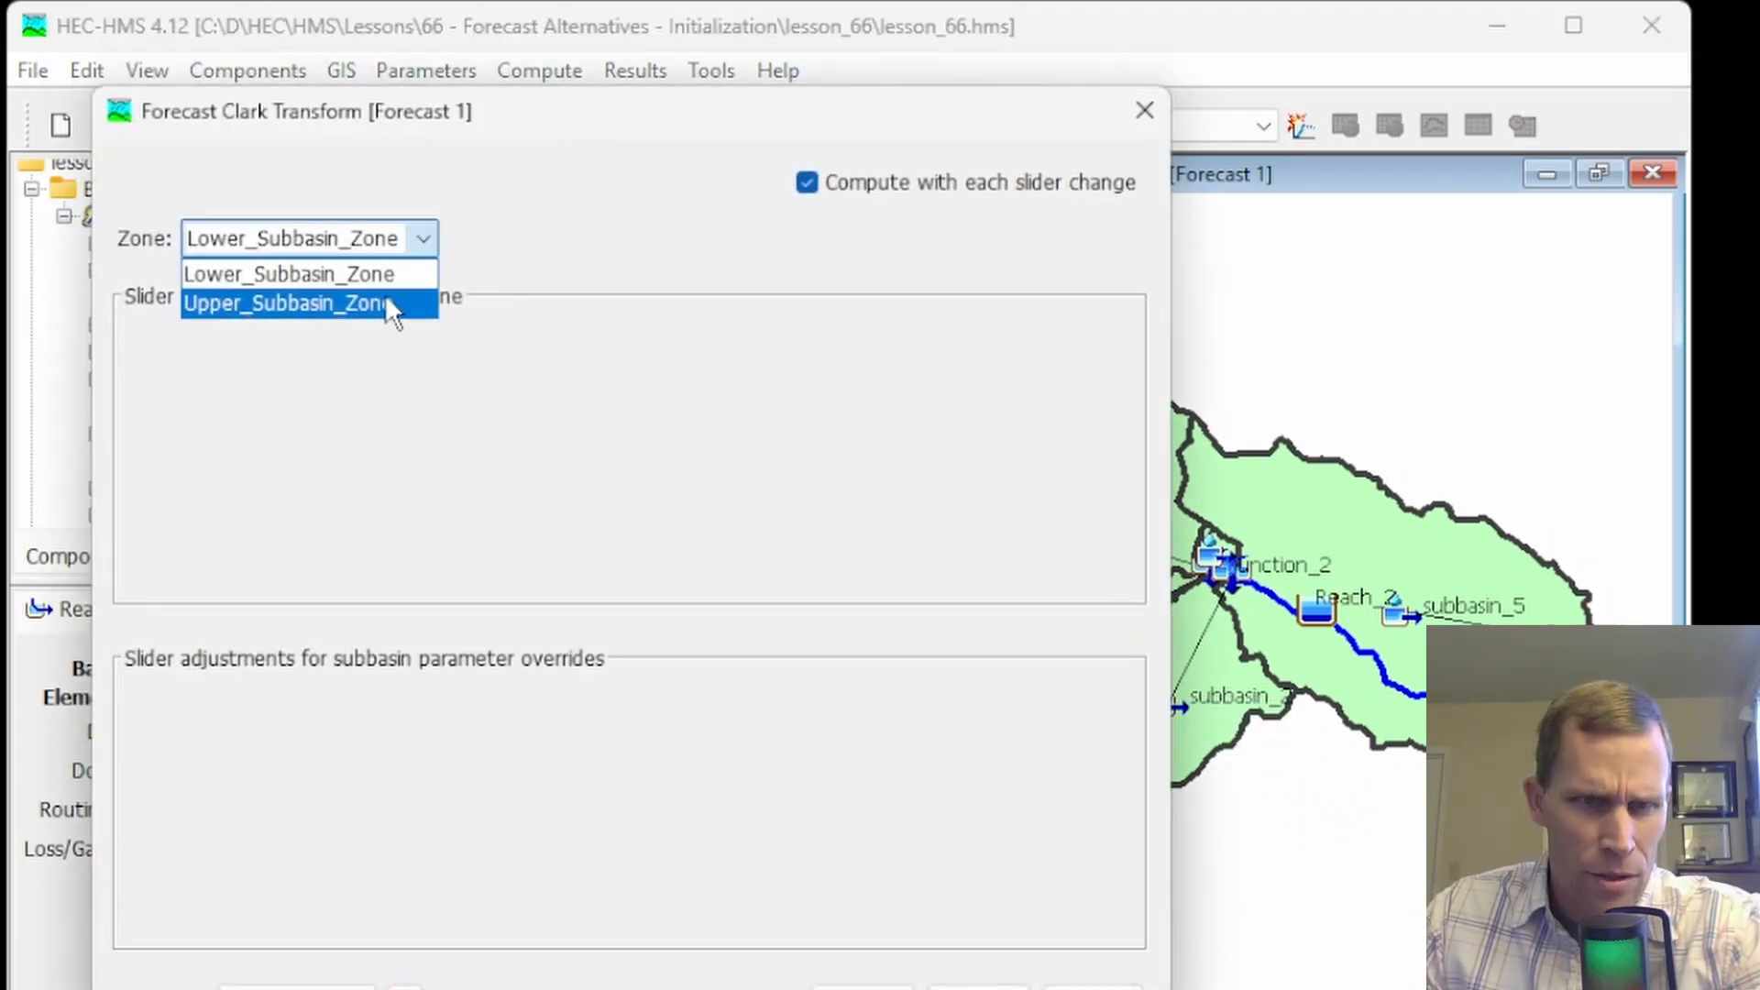
click(385, 297)
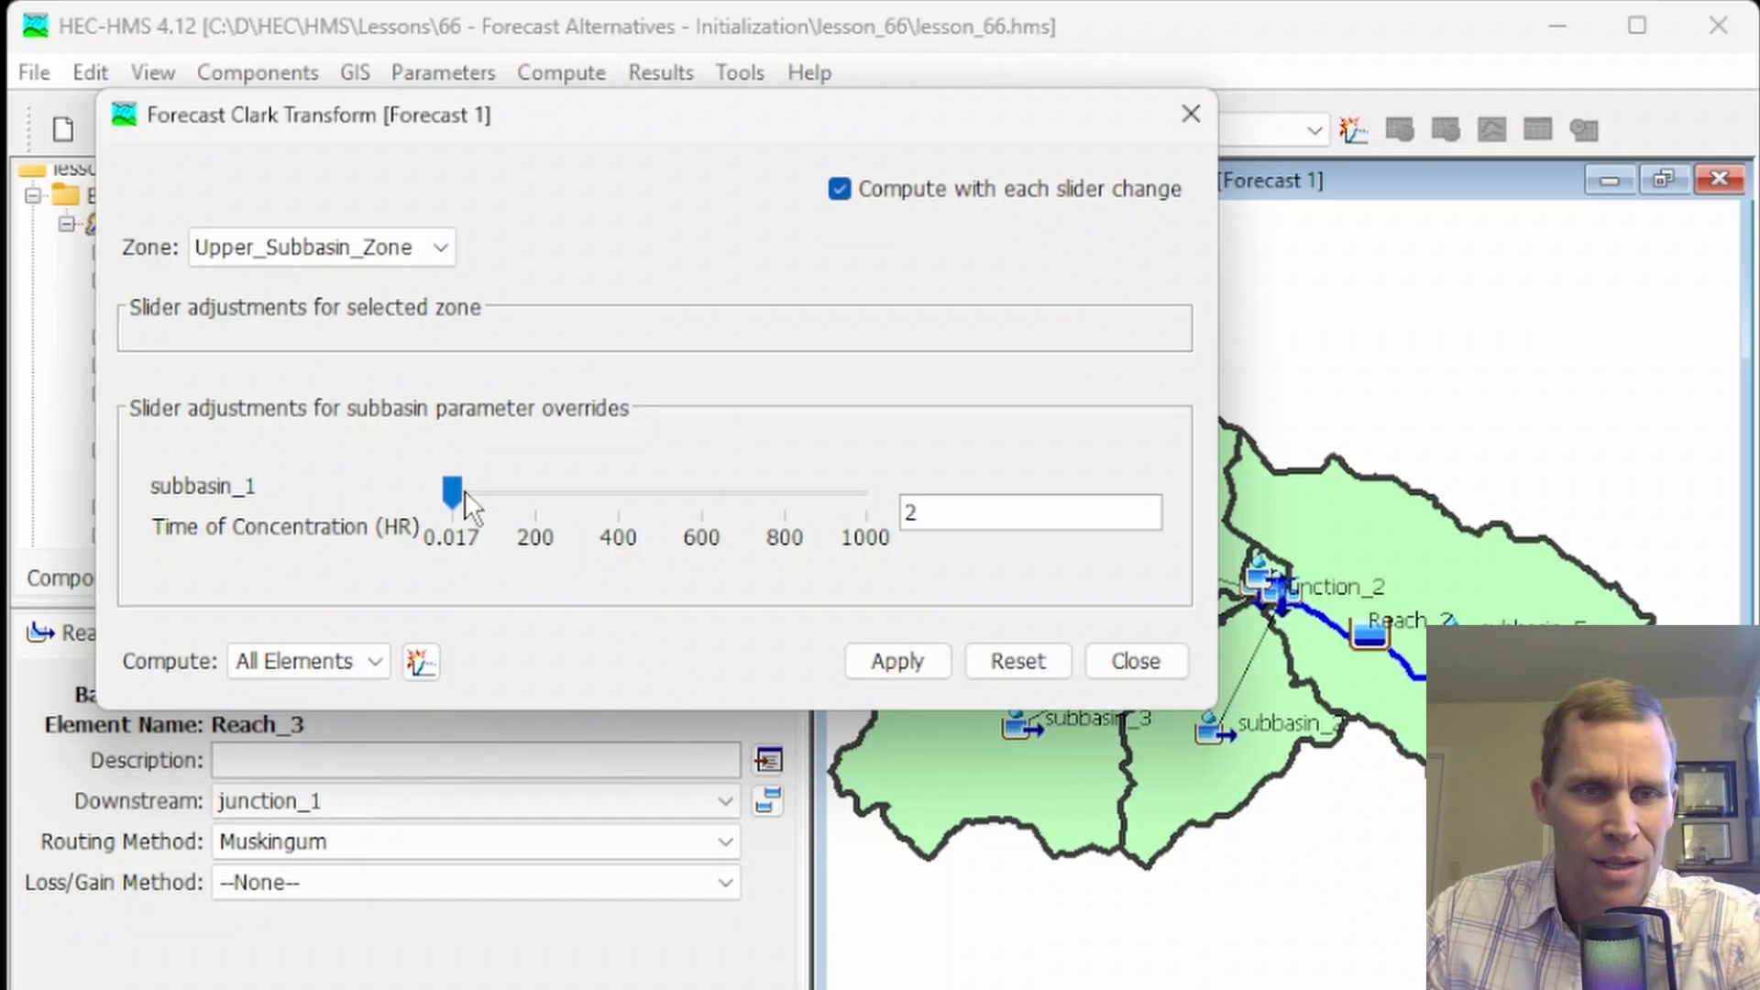
drag(461, 496, 559, 536)
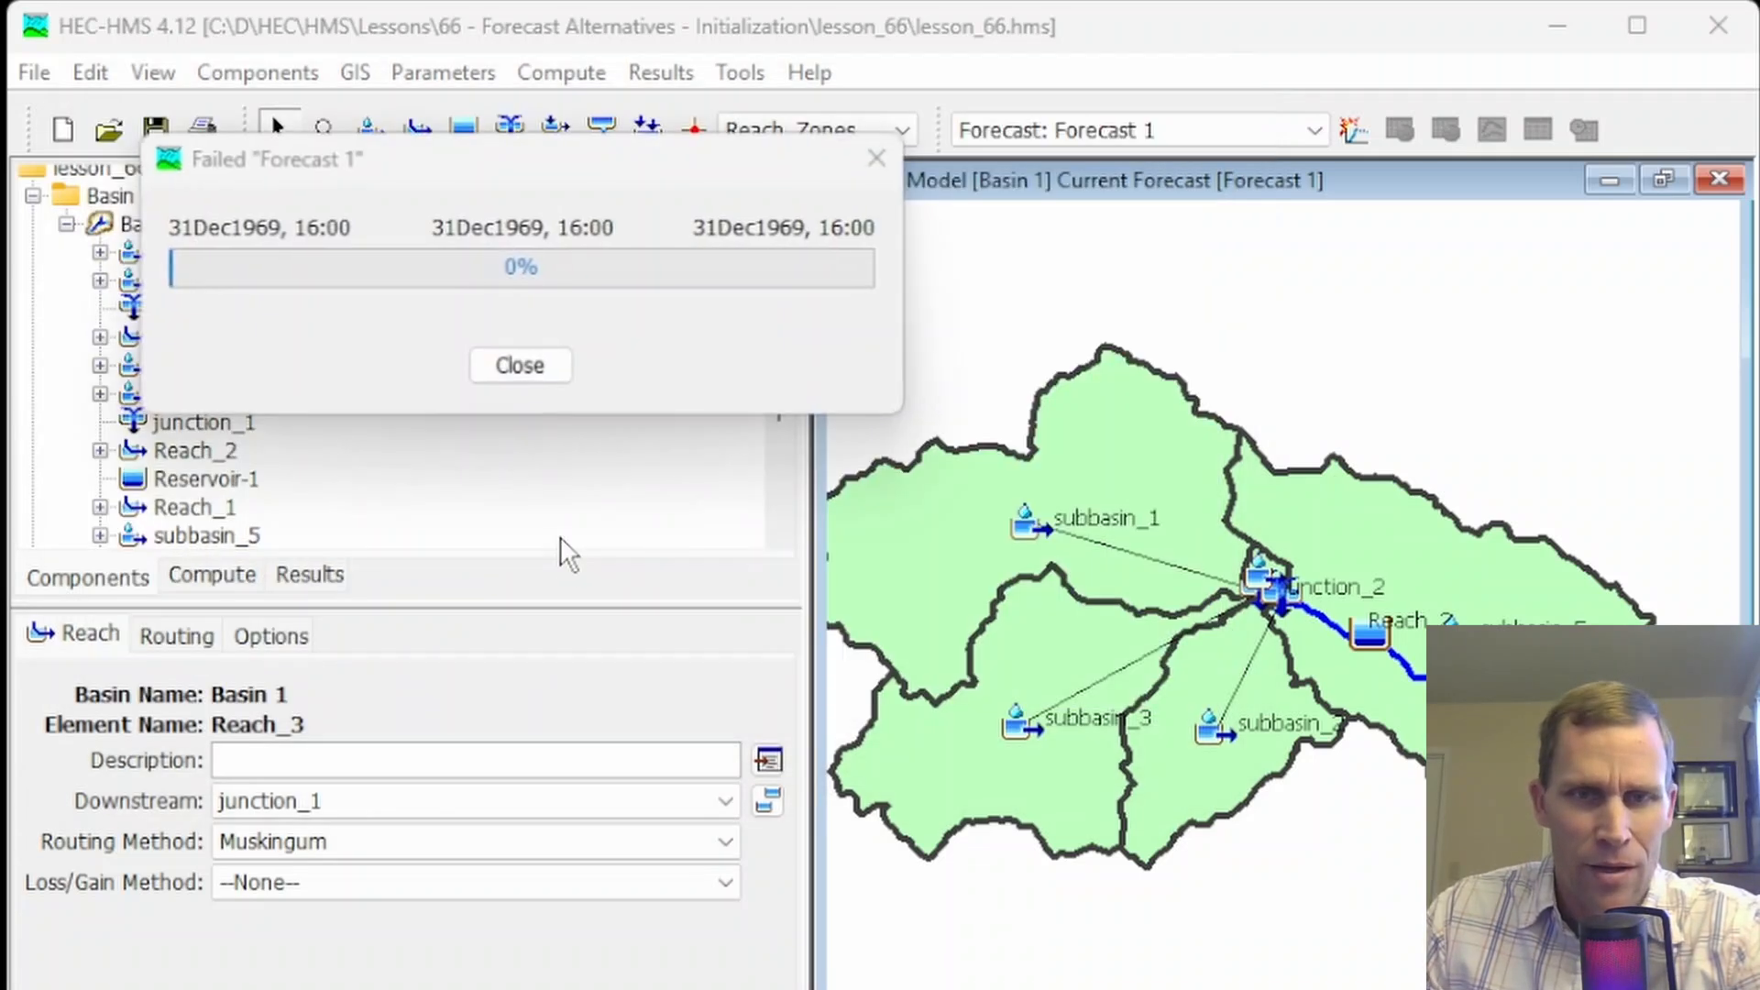
click(536, 362)
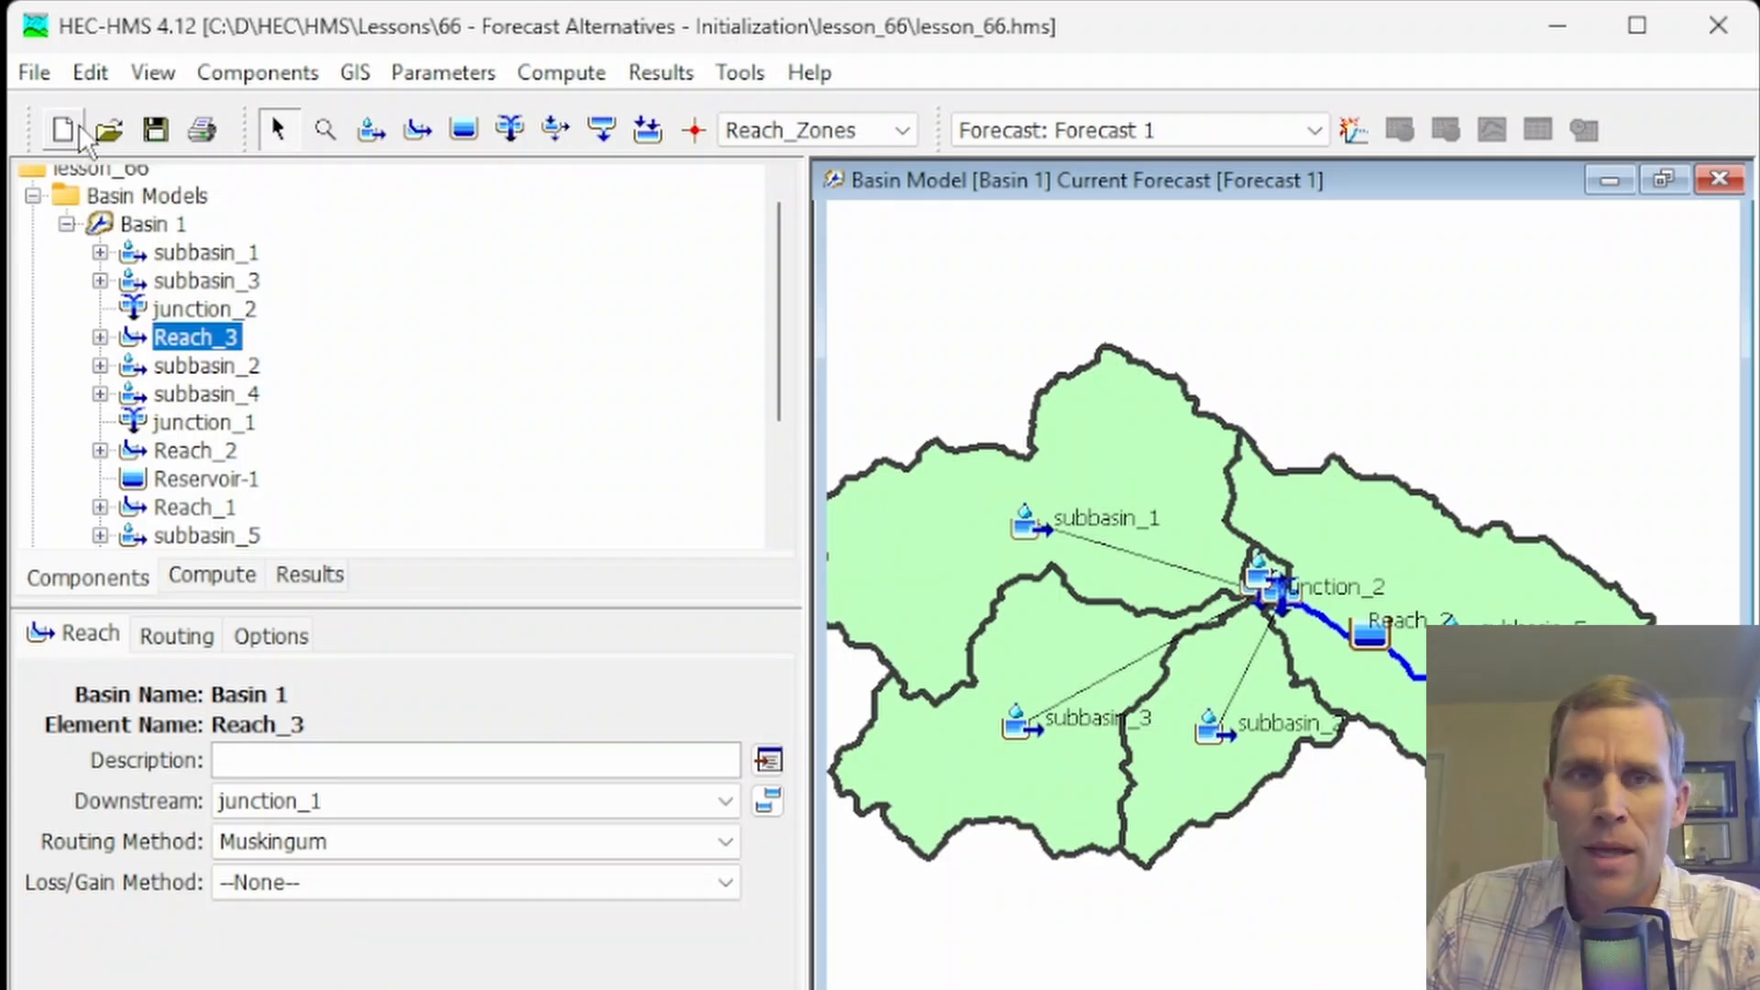
Examine the baseflow method and linear reservoir baseflow parameters of subbasin_3 and subbasin_1
click(558, 86)
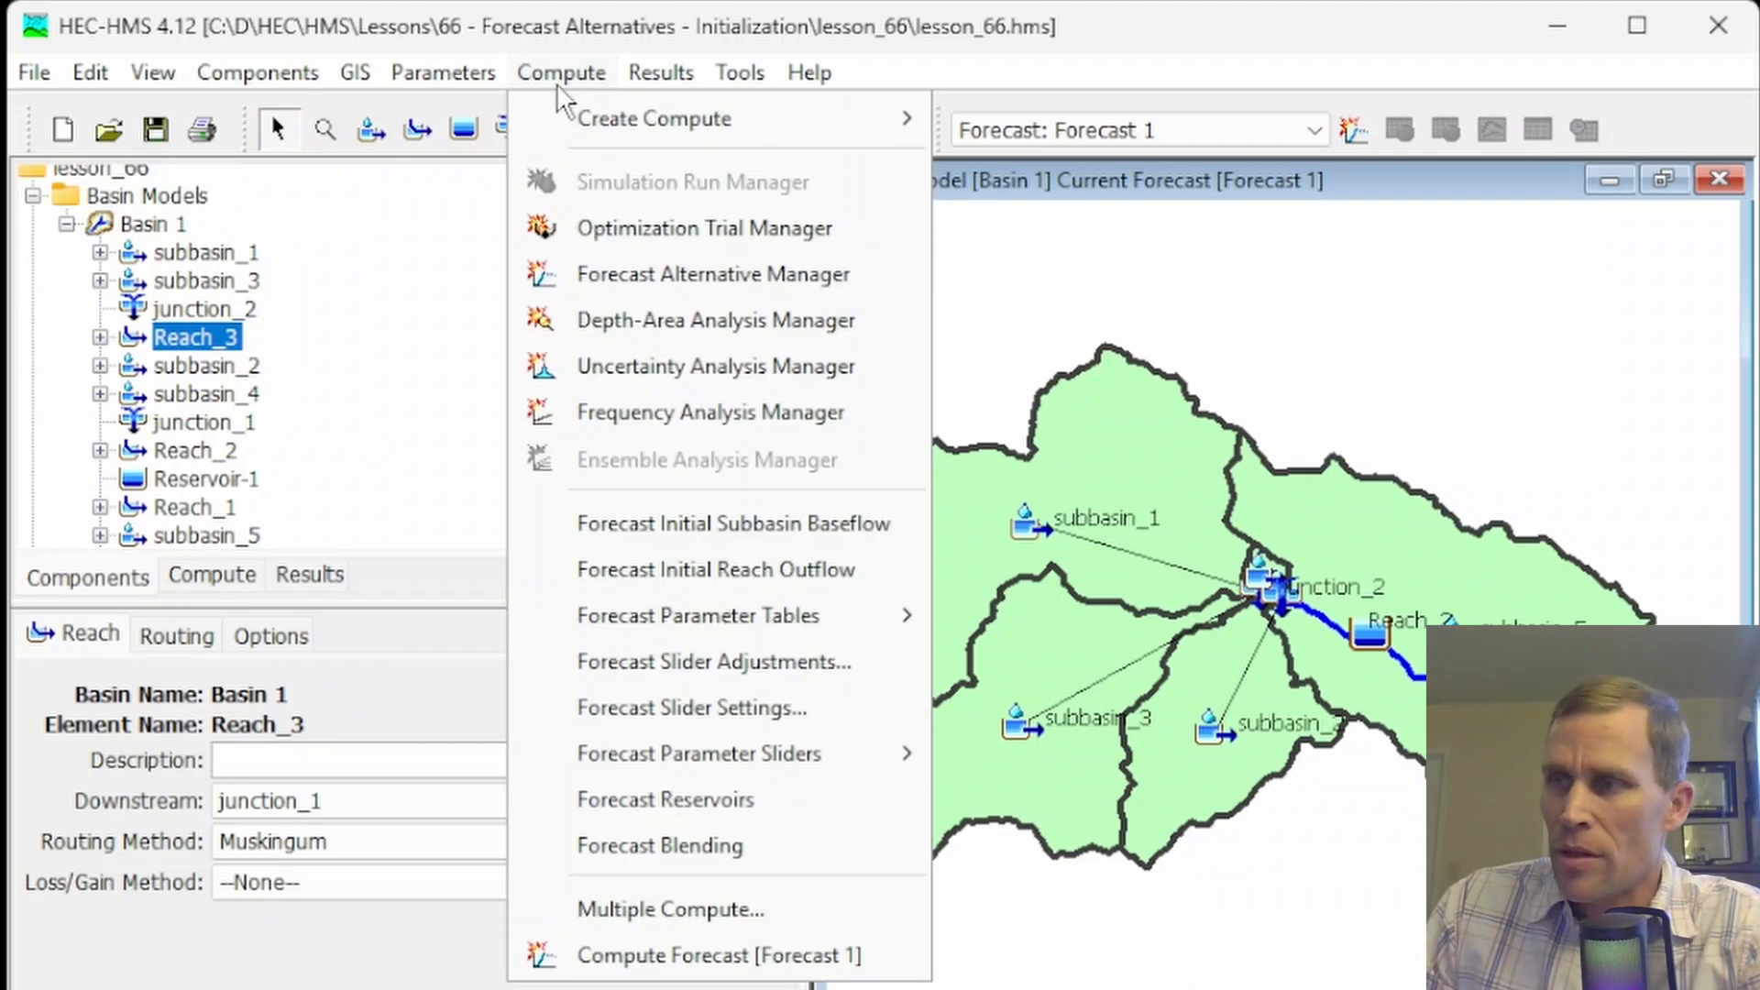
click(264, 932)
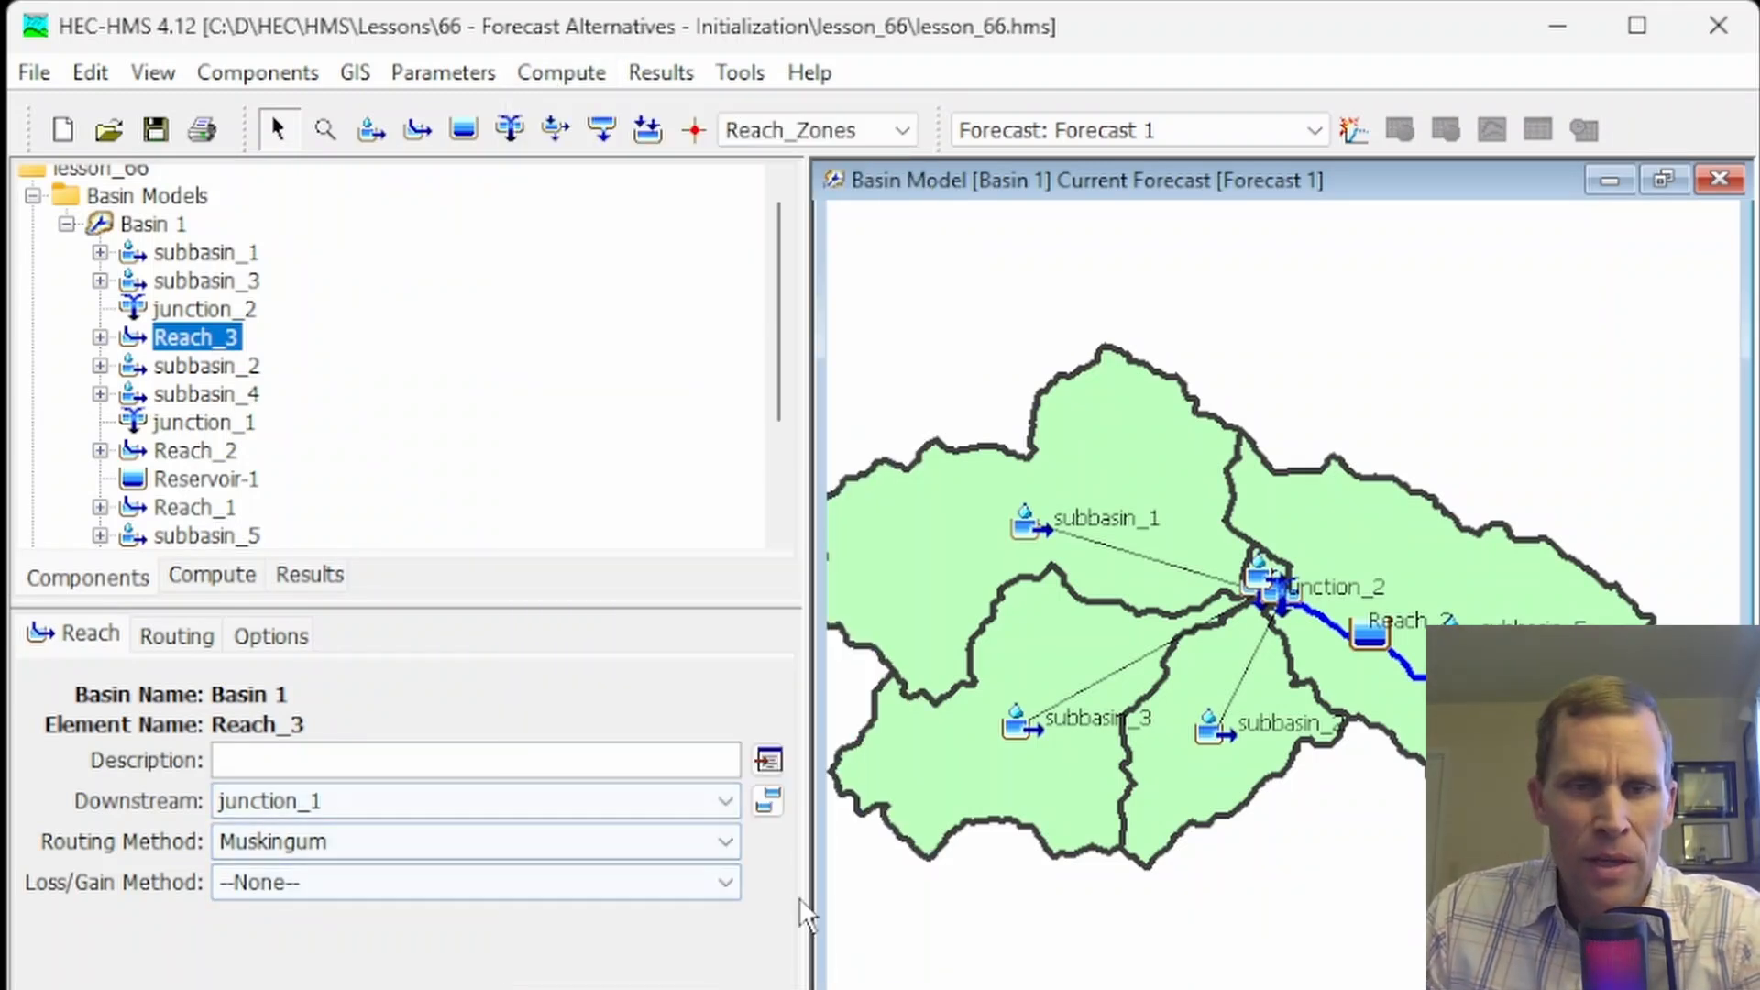
click(944, 769)
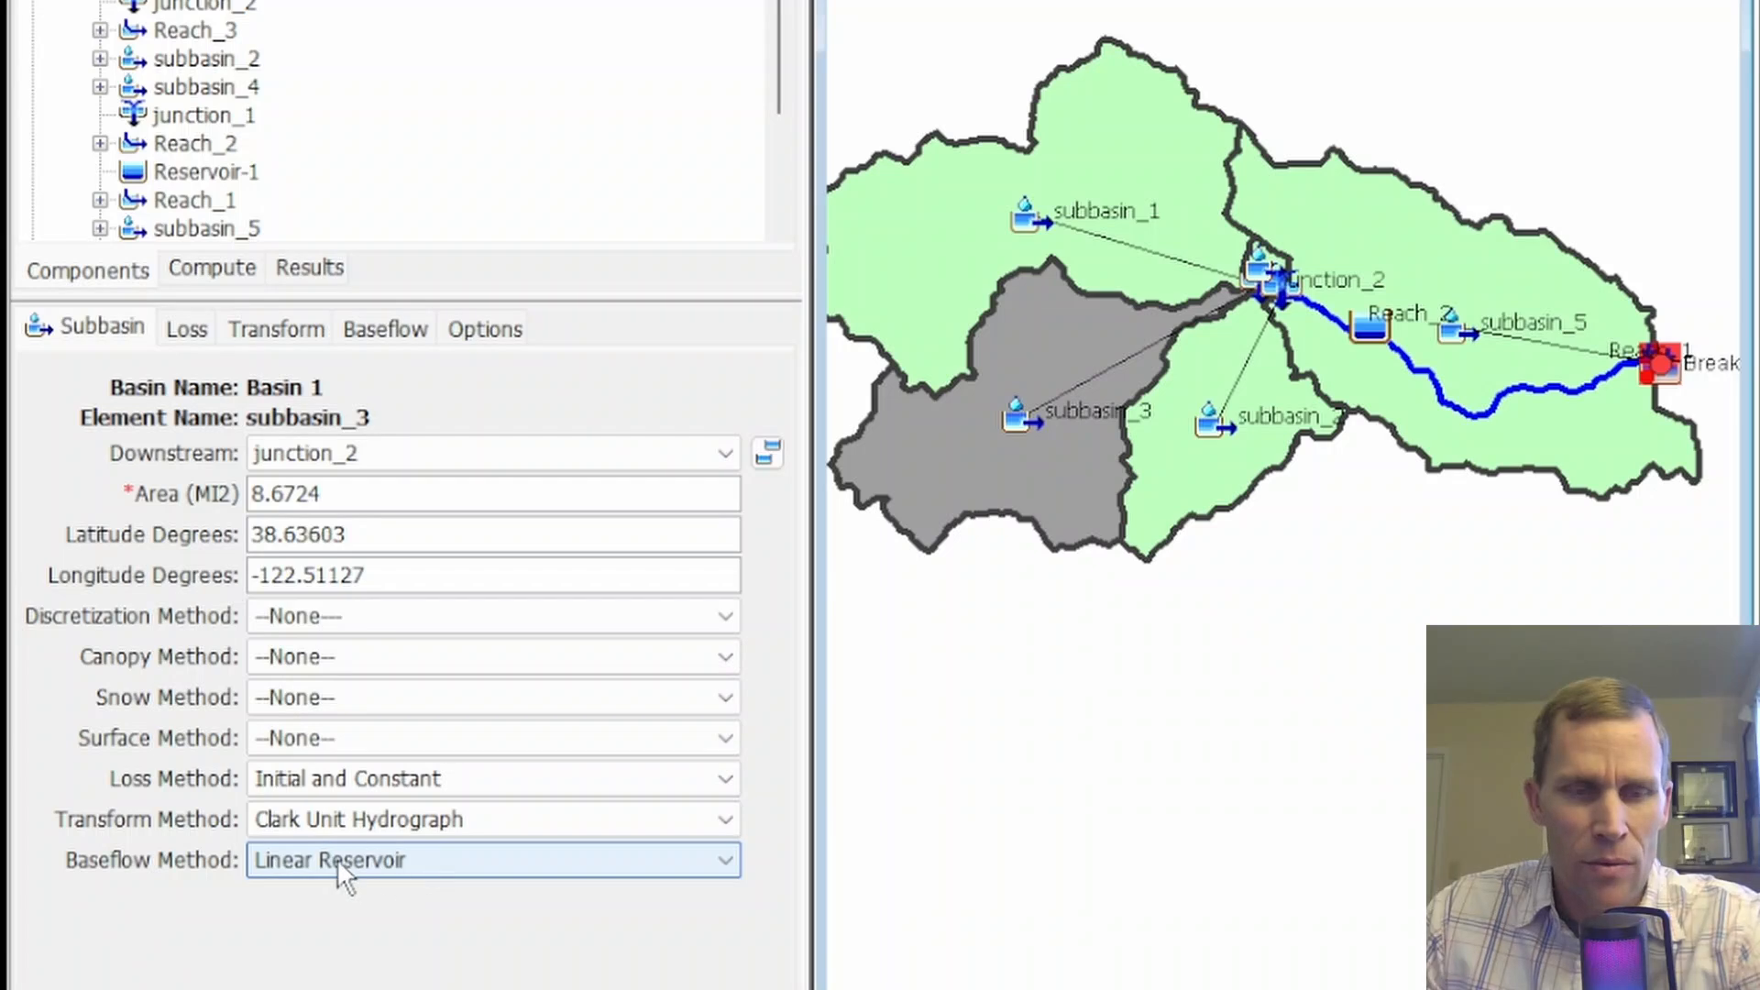
click(408, 331)
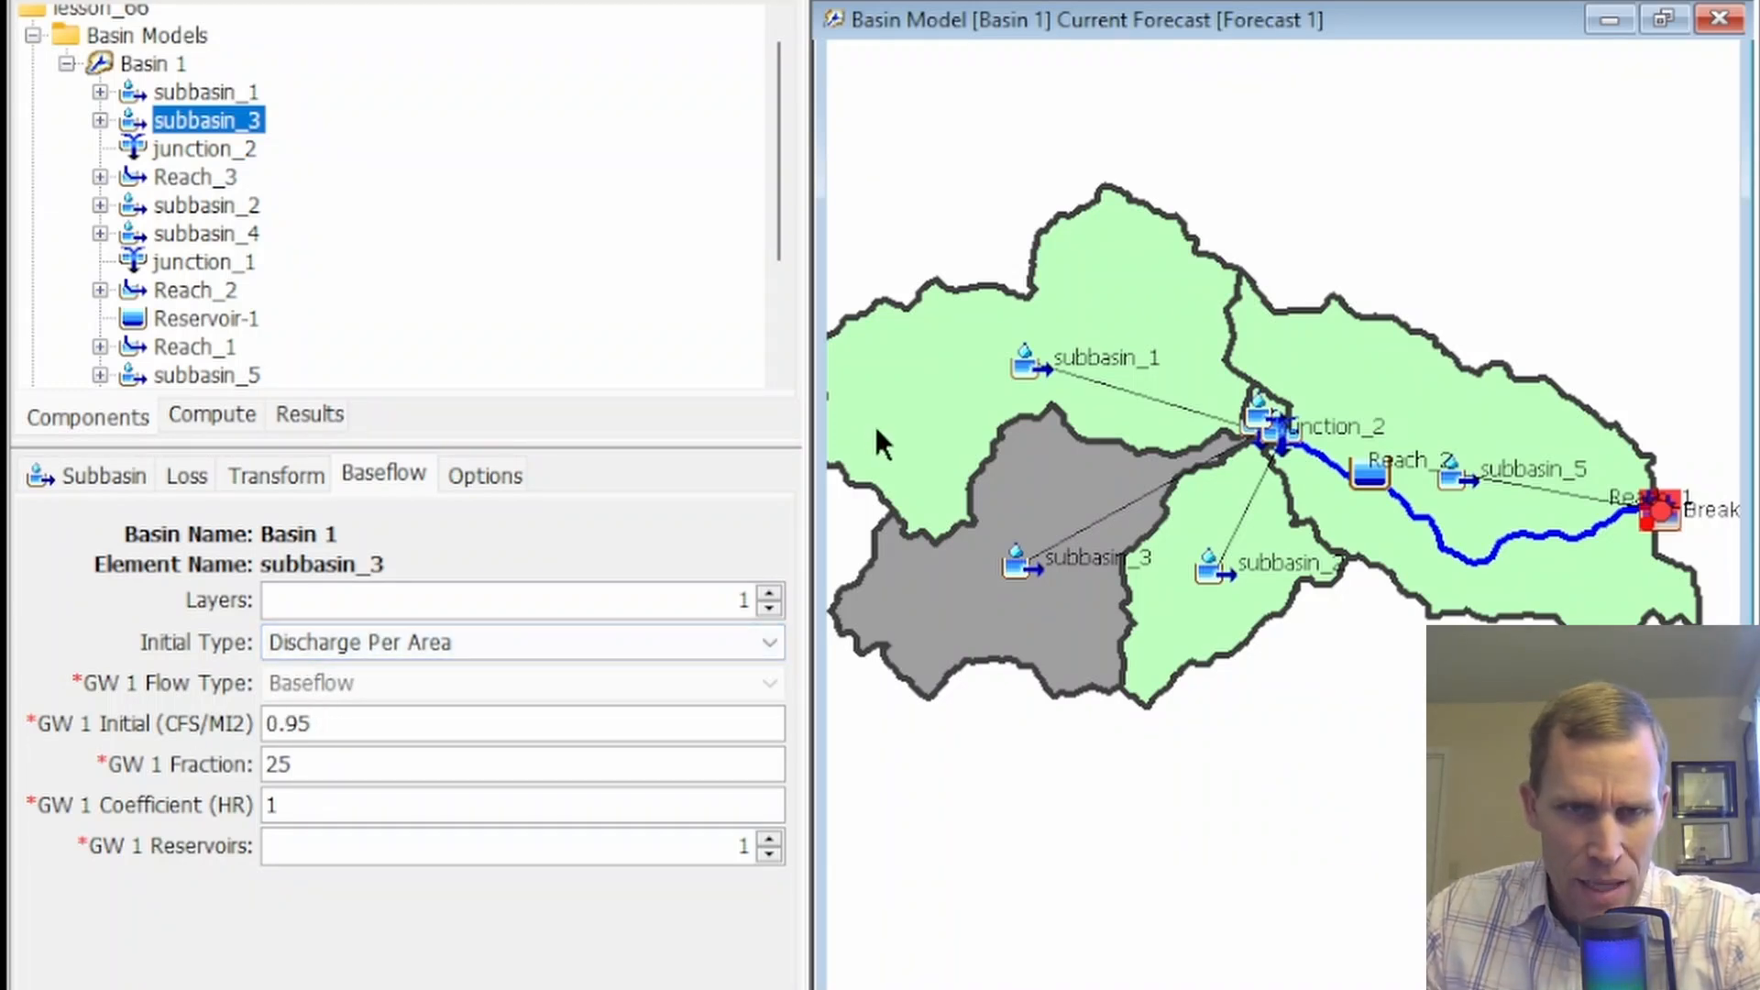
click(907, 431)
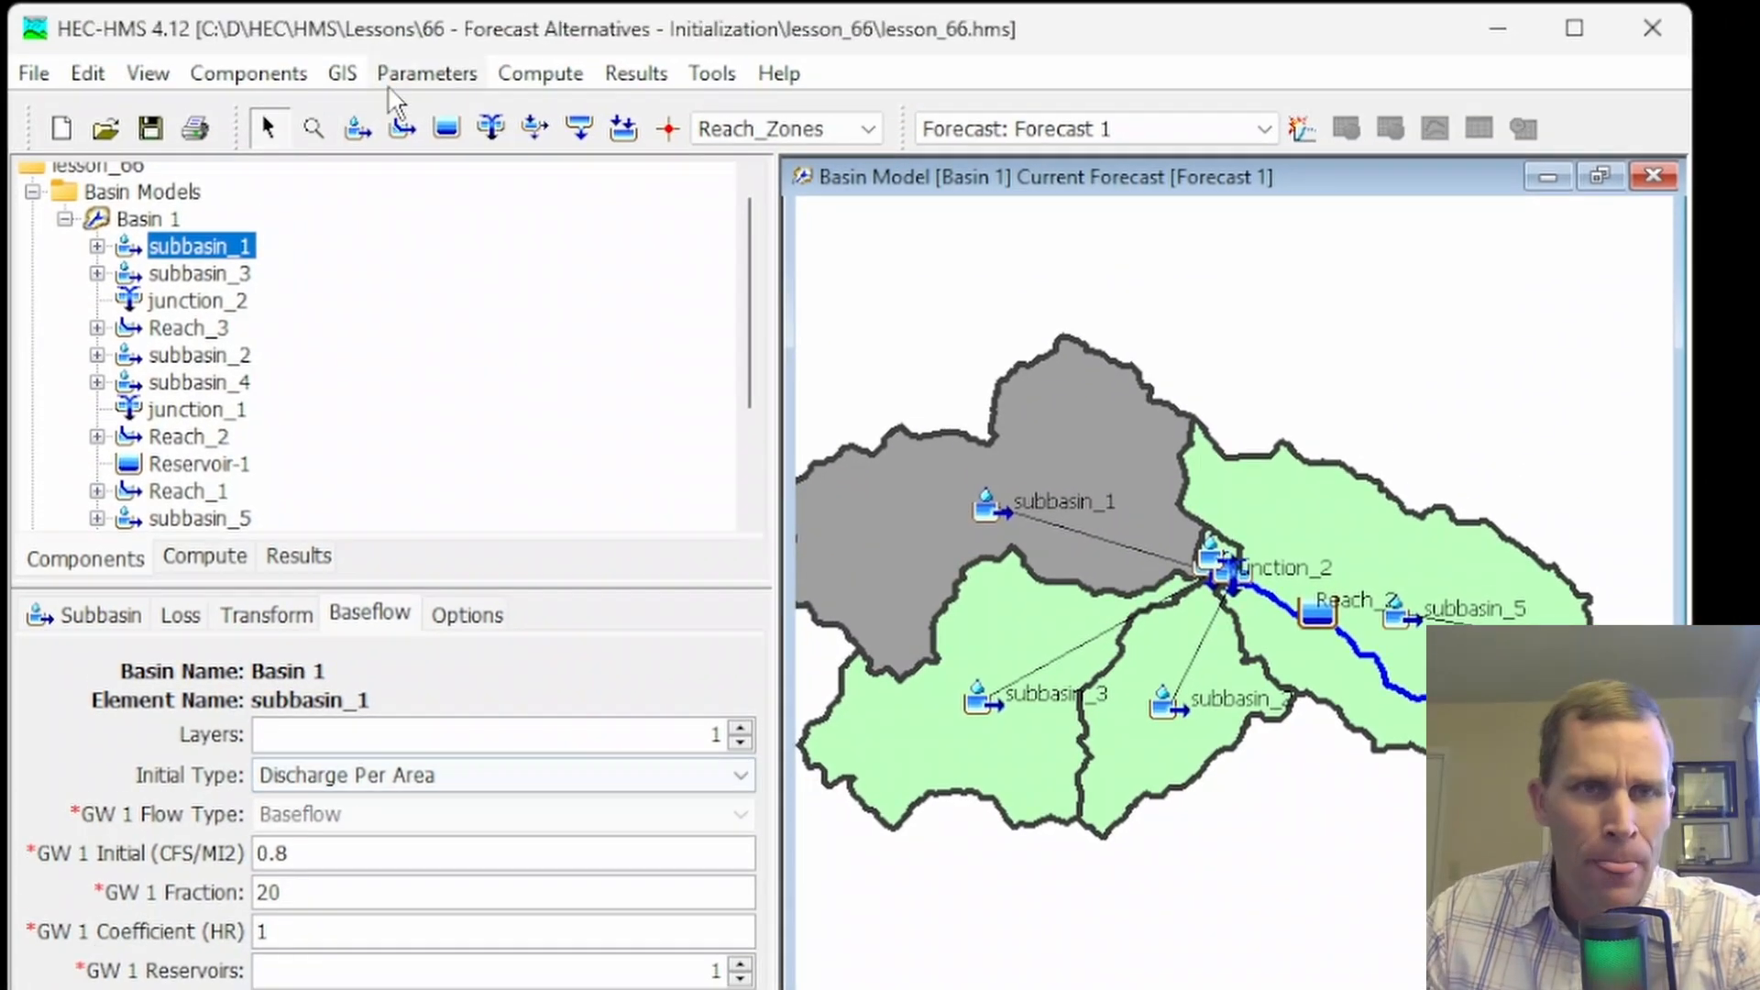
Review the Linear Reservoir baseflow parameter table unfiltered for all subbasins of Basin 1, and close it
click(398, 78)
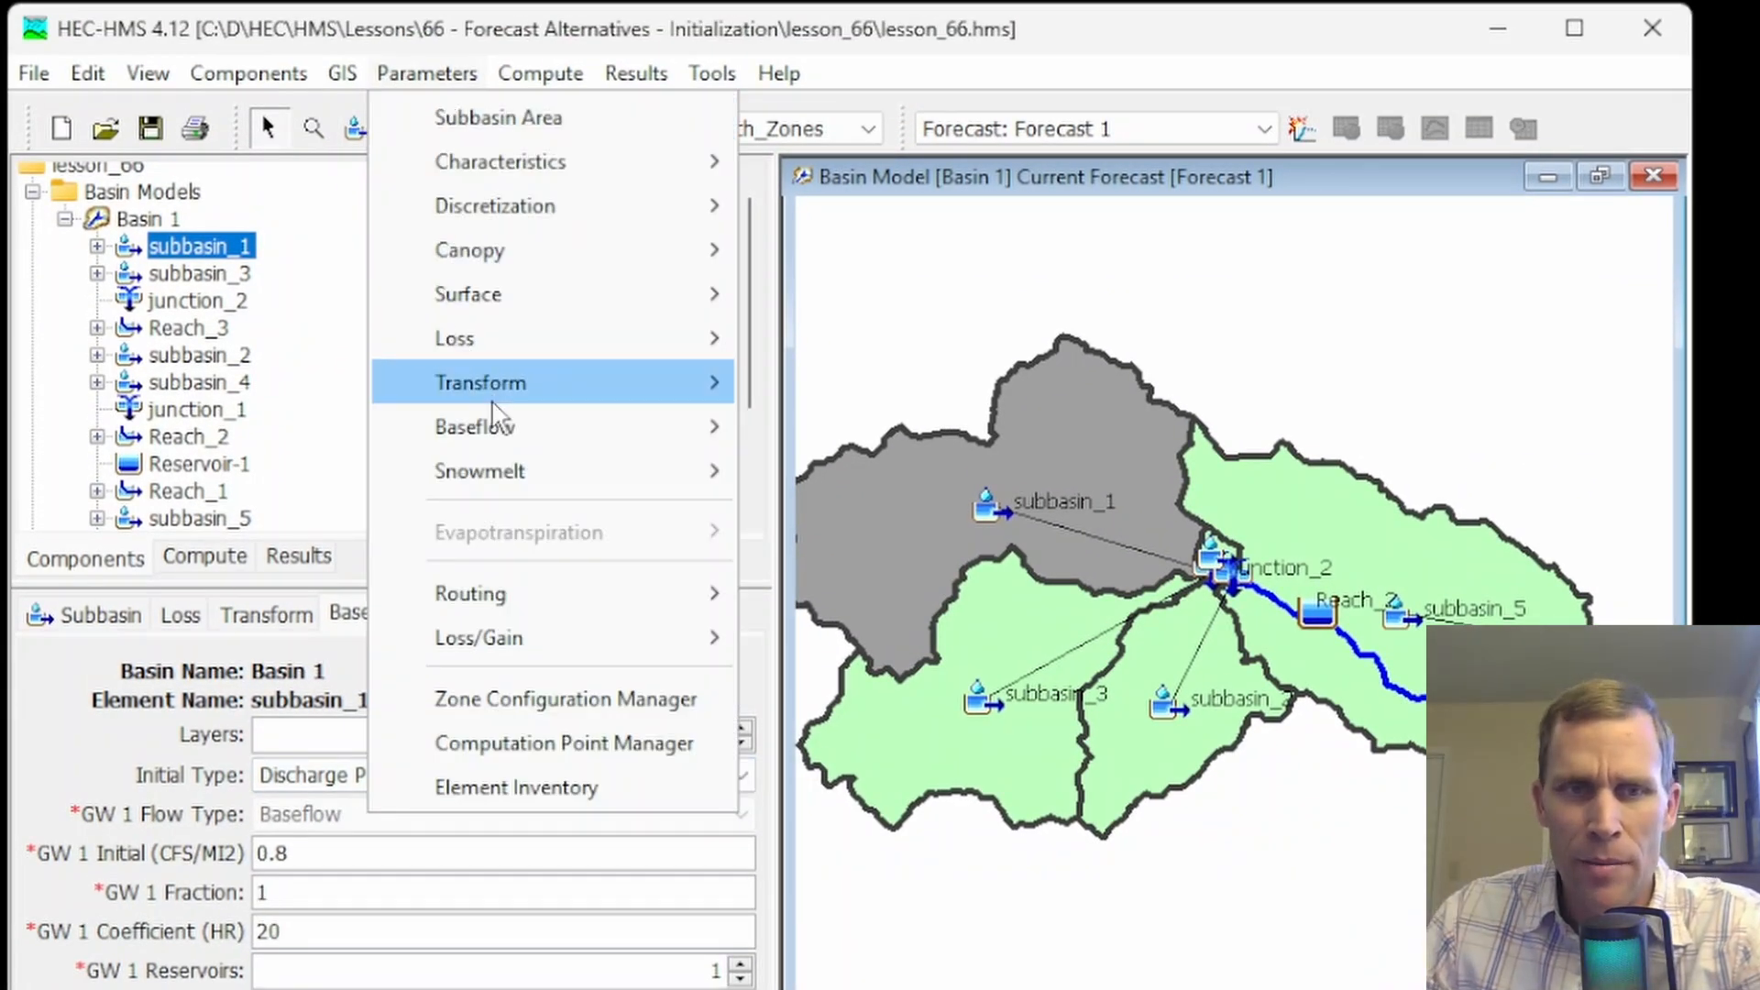
mouse_move(538, 424)
click(839, 520)
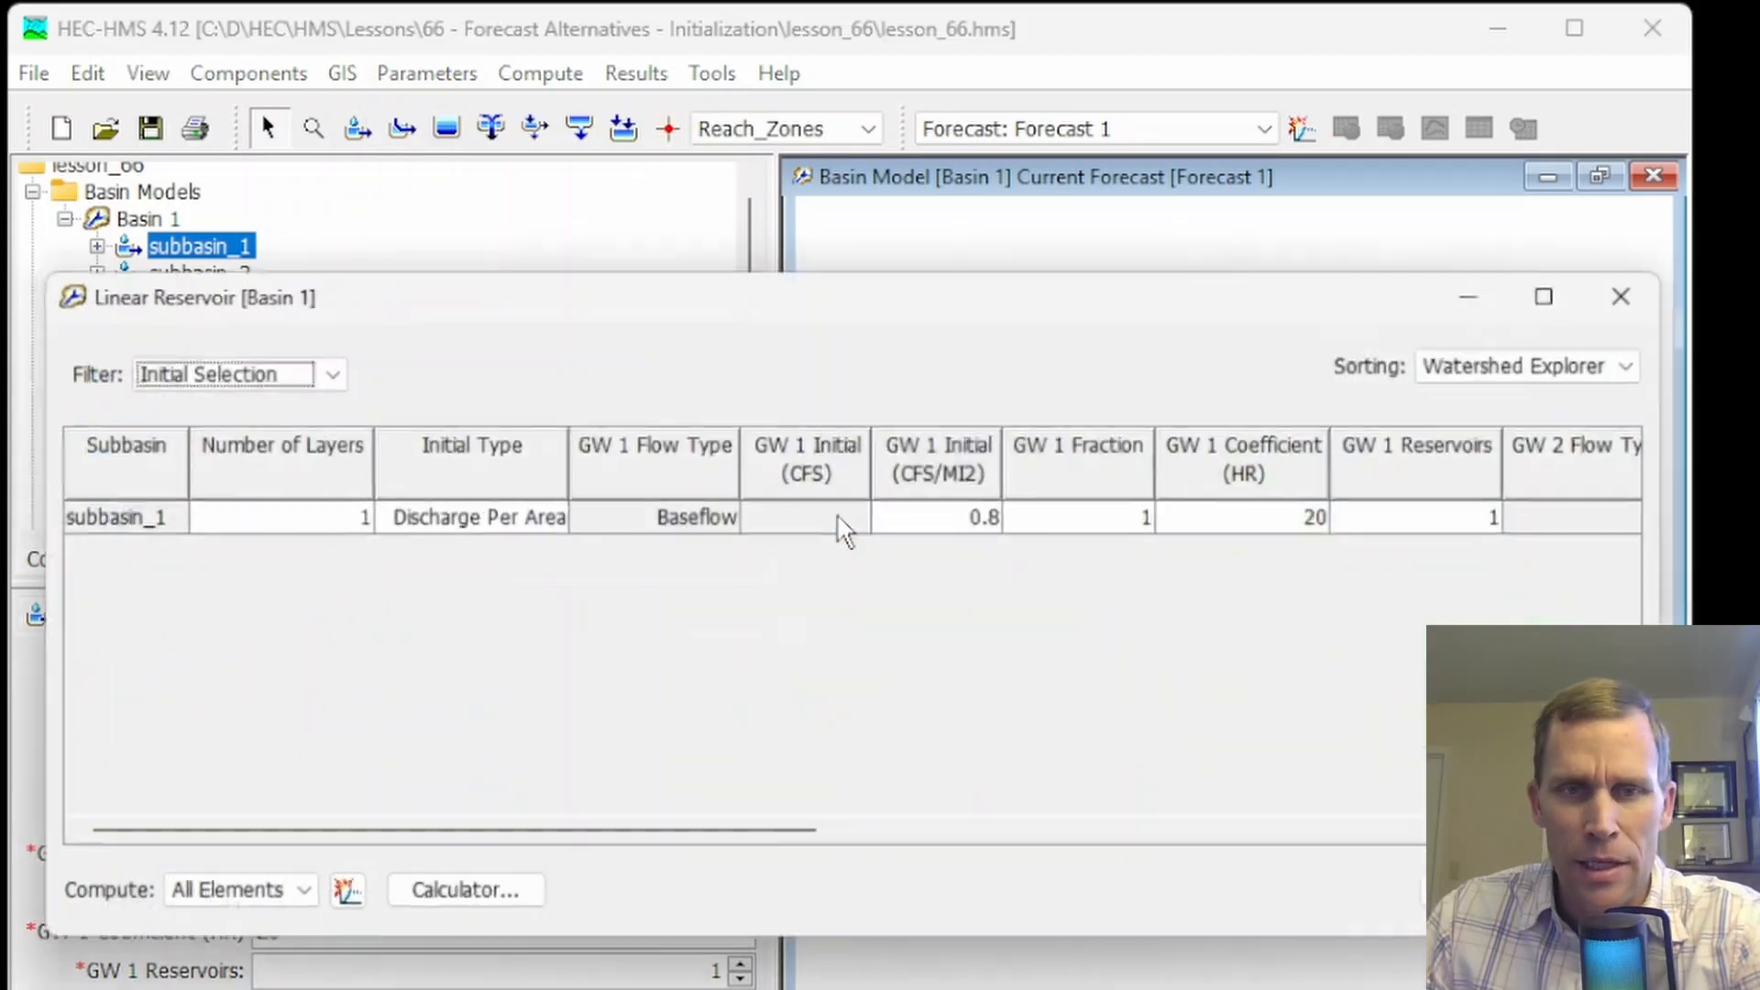
click(312, 371)
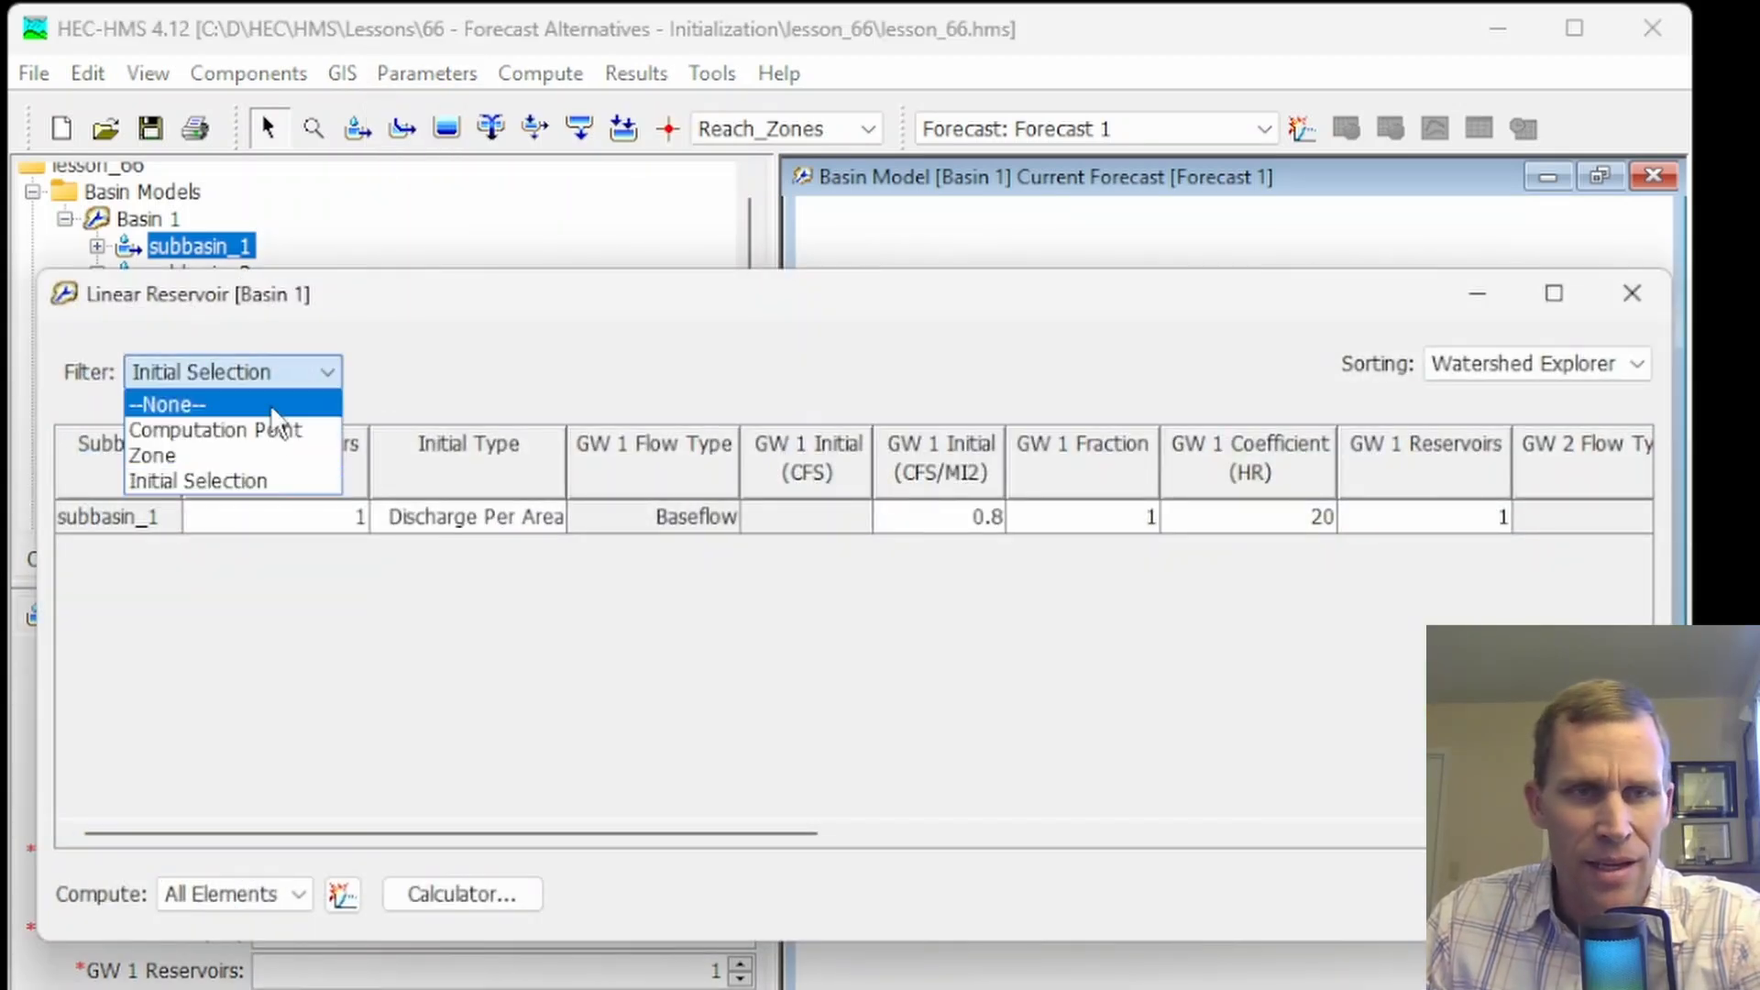
click(302, 401)
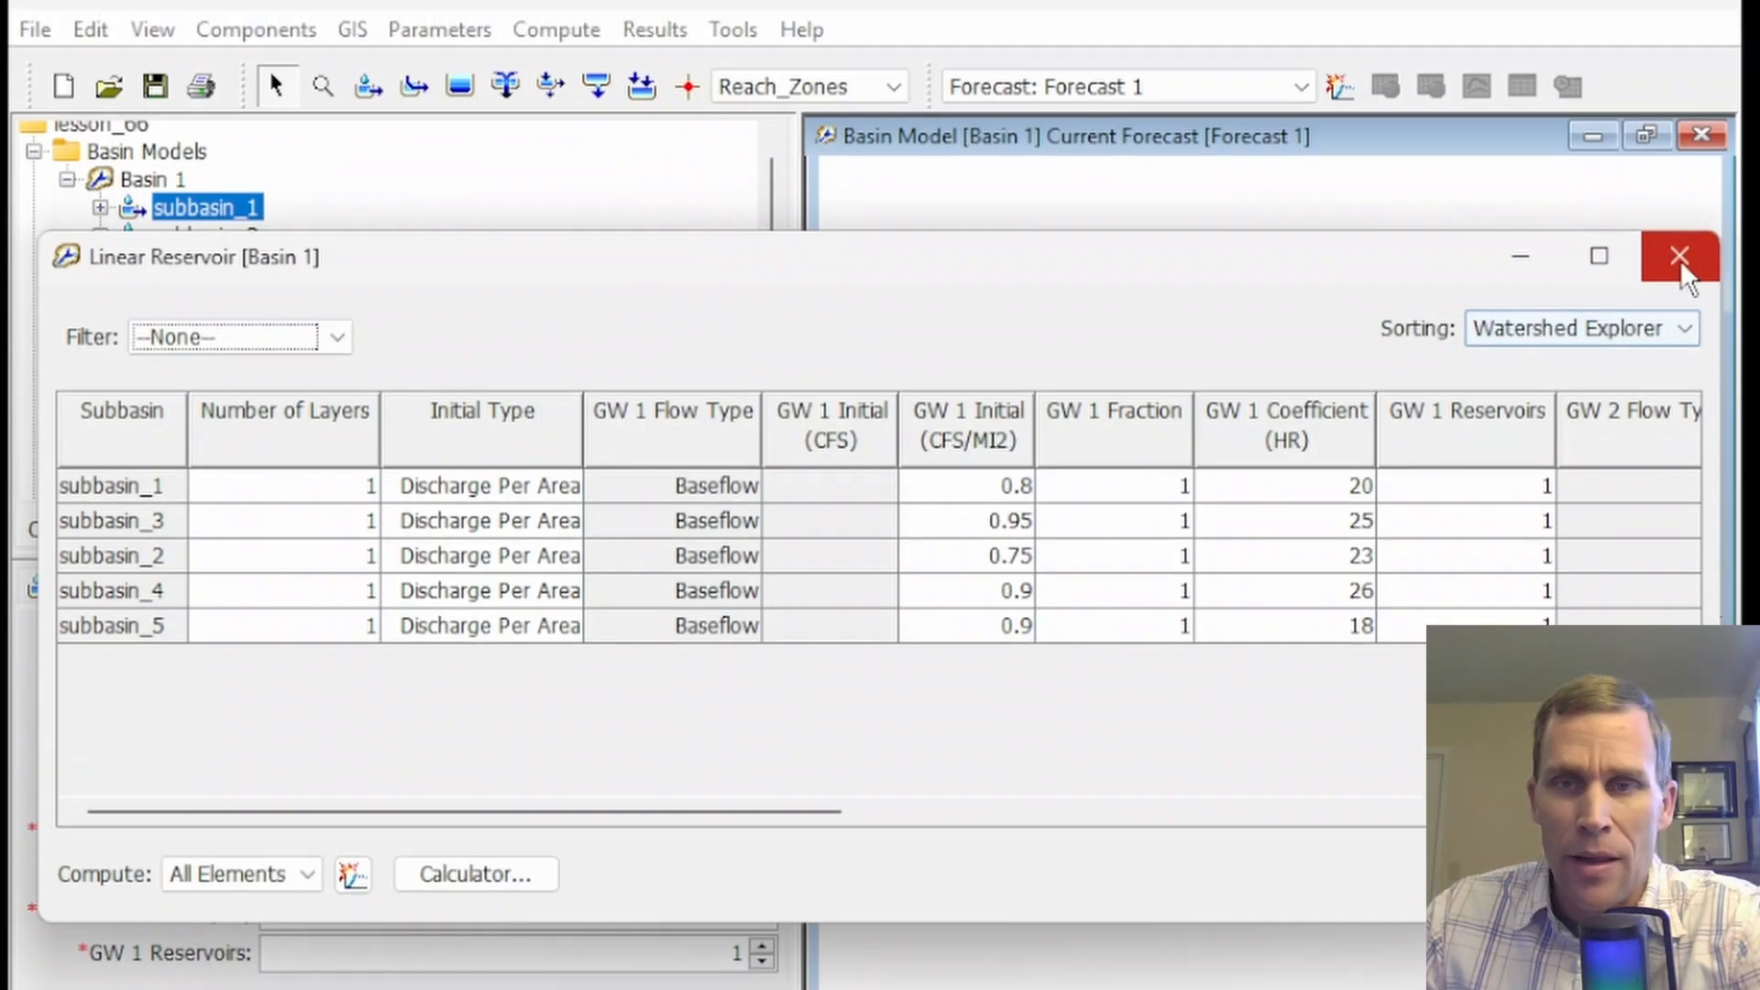
click(1680, 206)
Examine the Forecast Initial Baseflow table for Upper_Subbasin_Zone, widened to show the estimated and final value columns, and close it
click(555, 79)
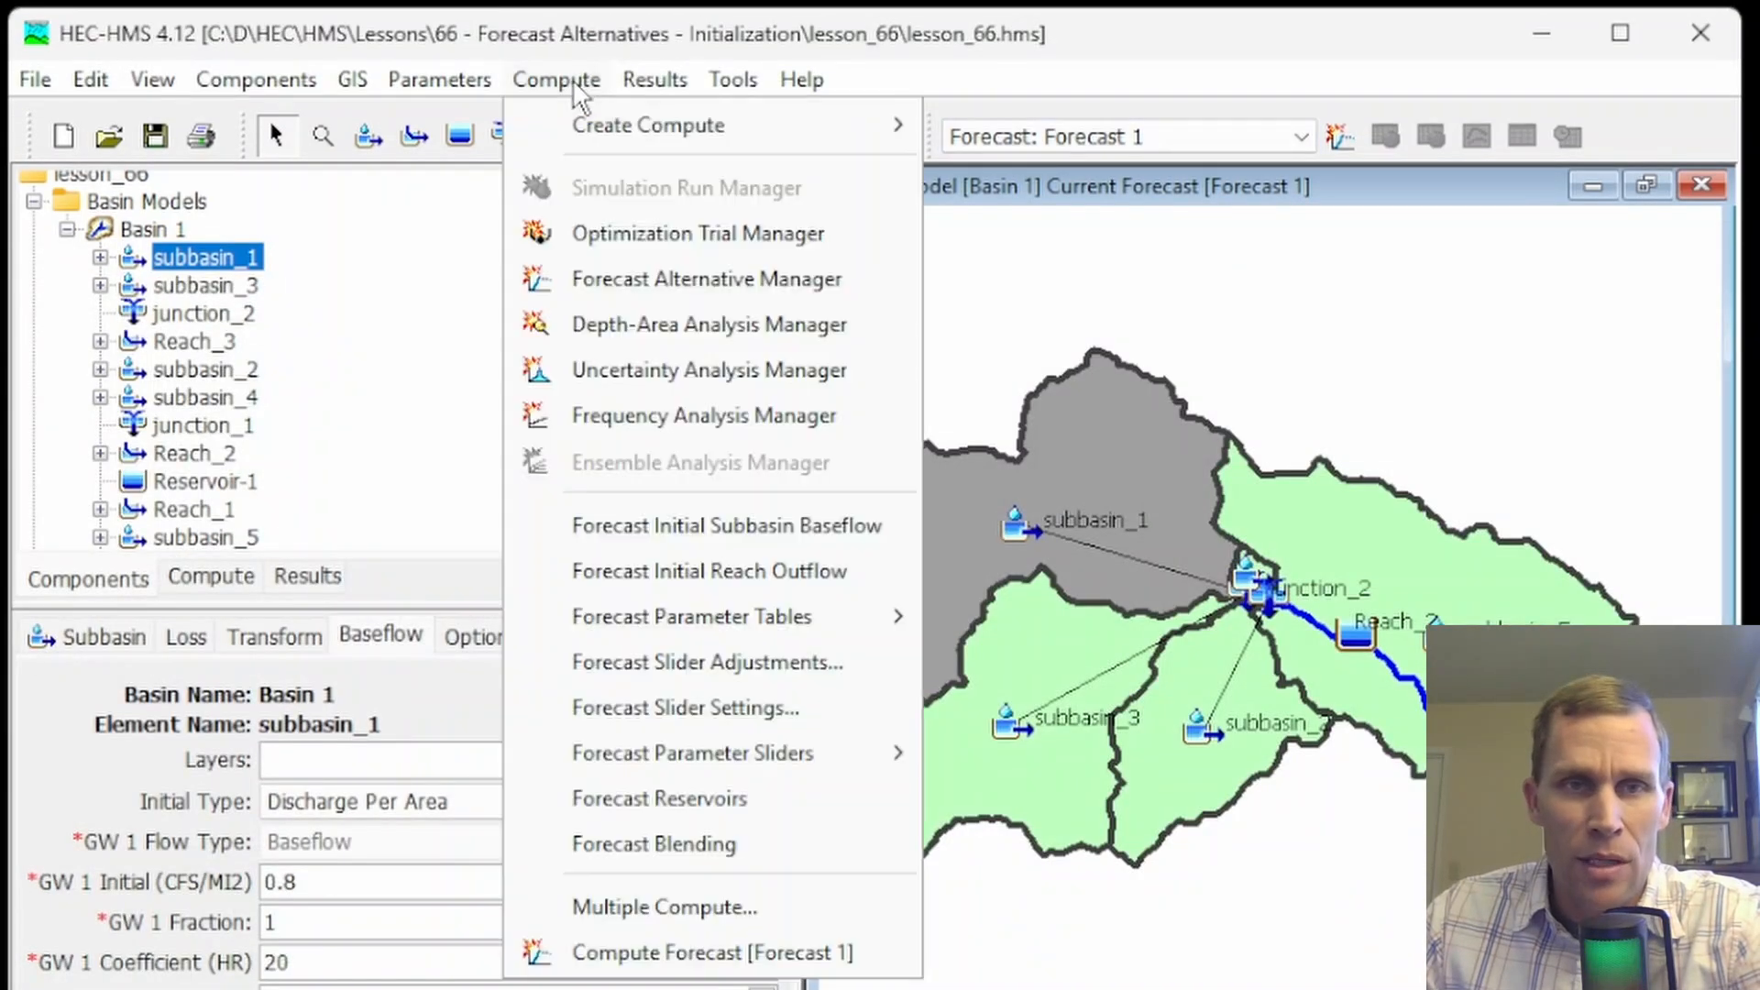
click(728, 528)
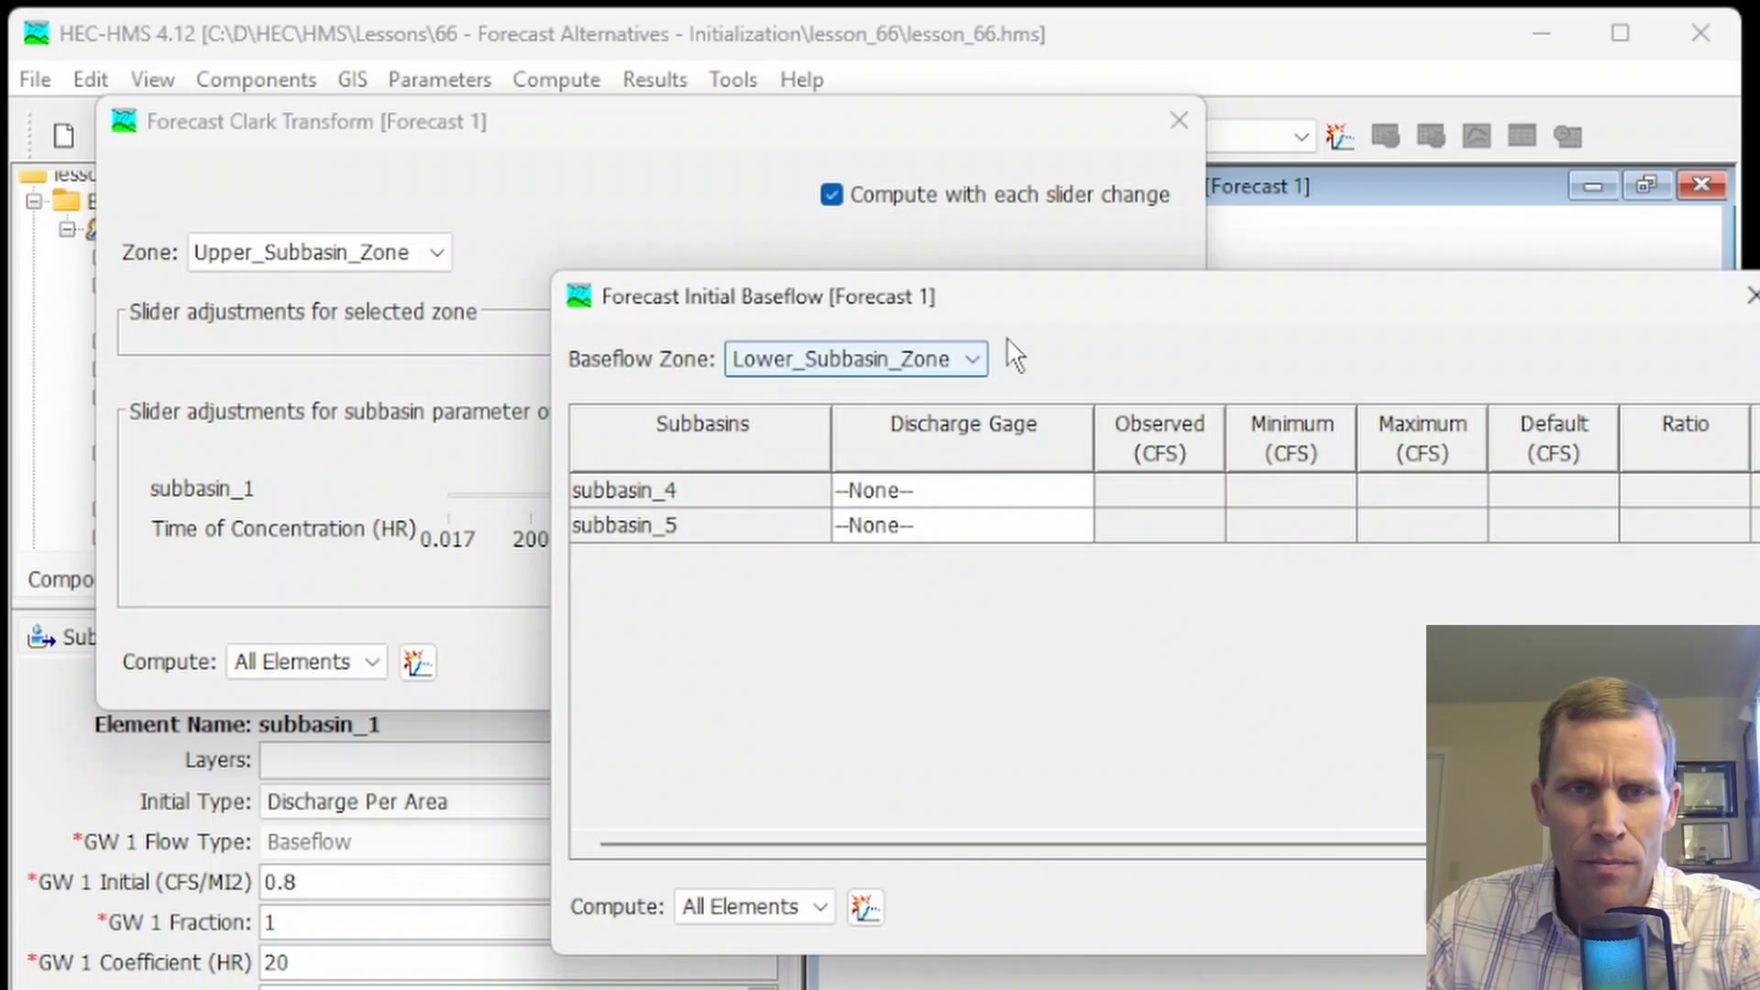
drag(878, 312, 580, 286)
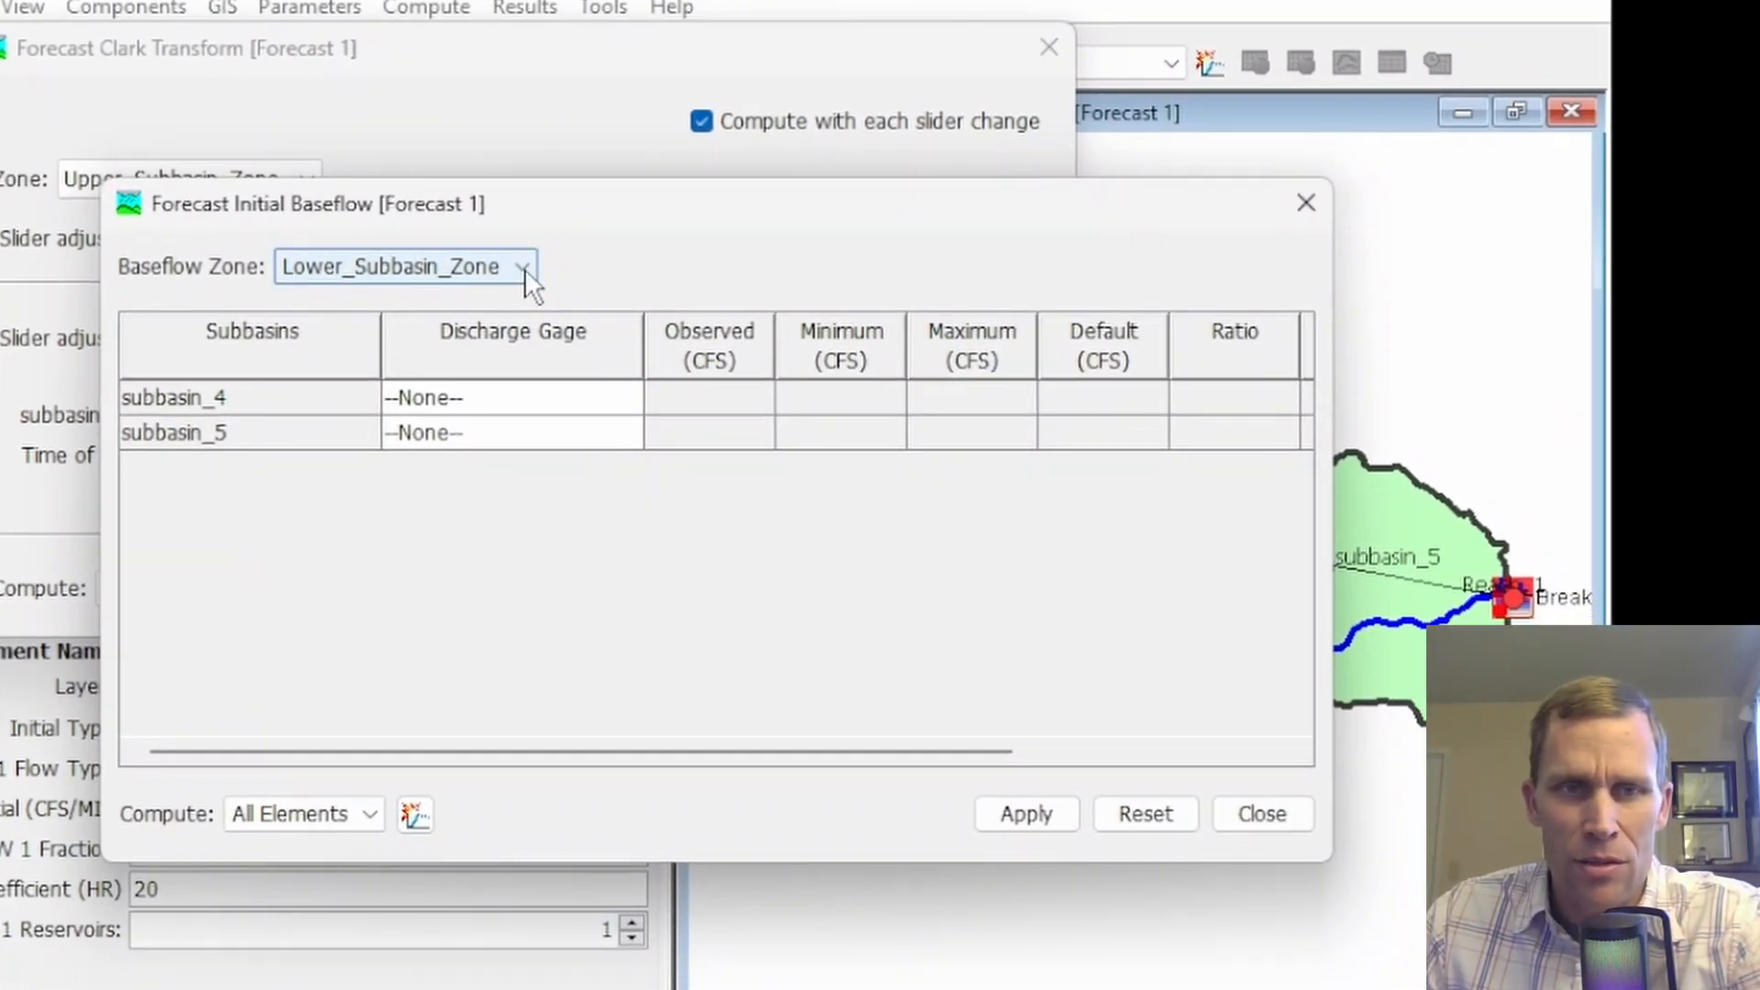
click(525, 268)
click(469, 334)
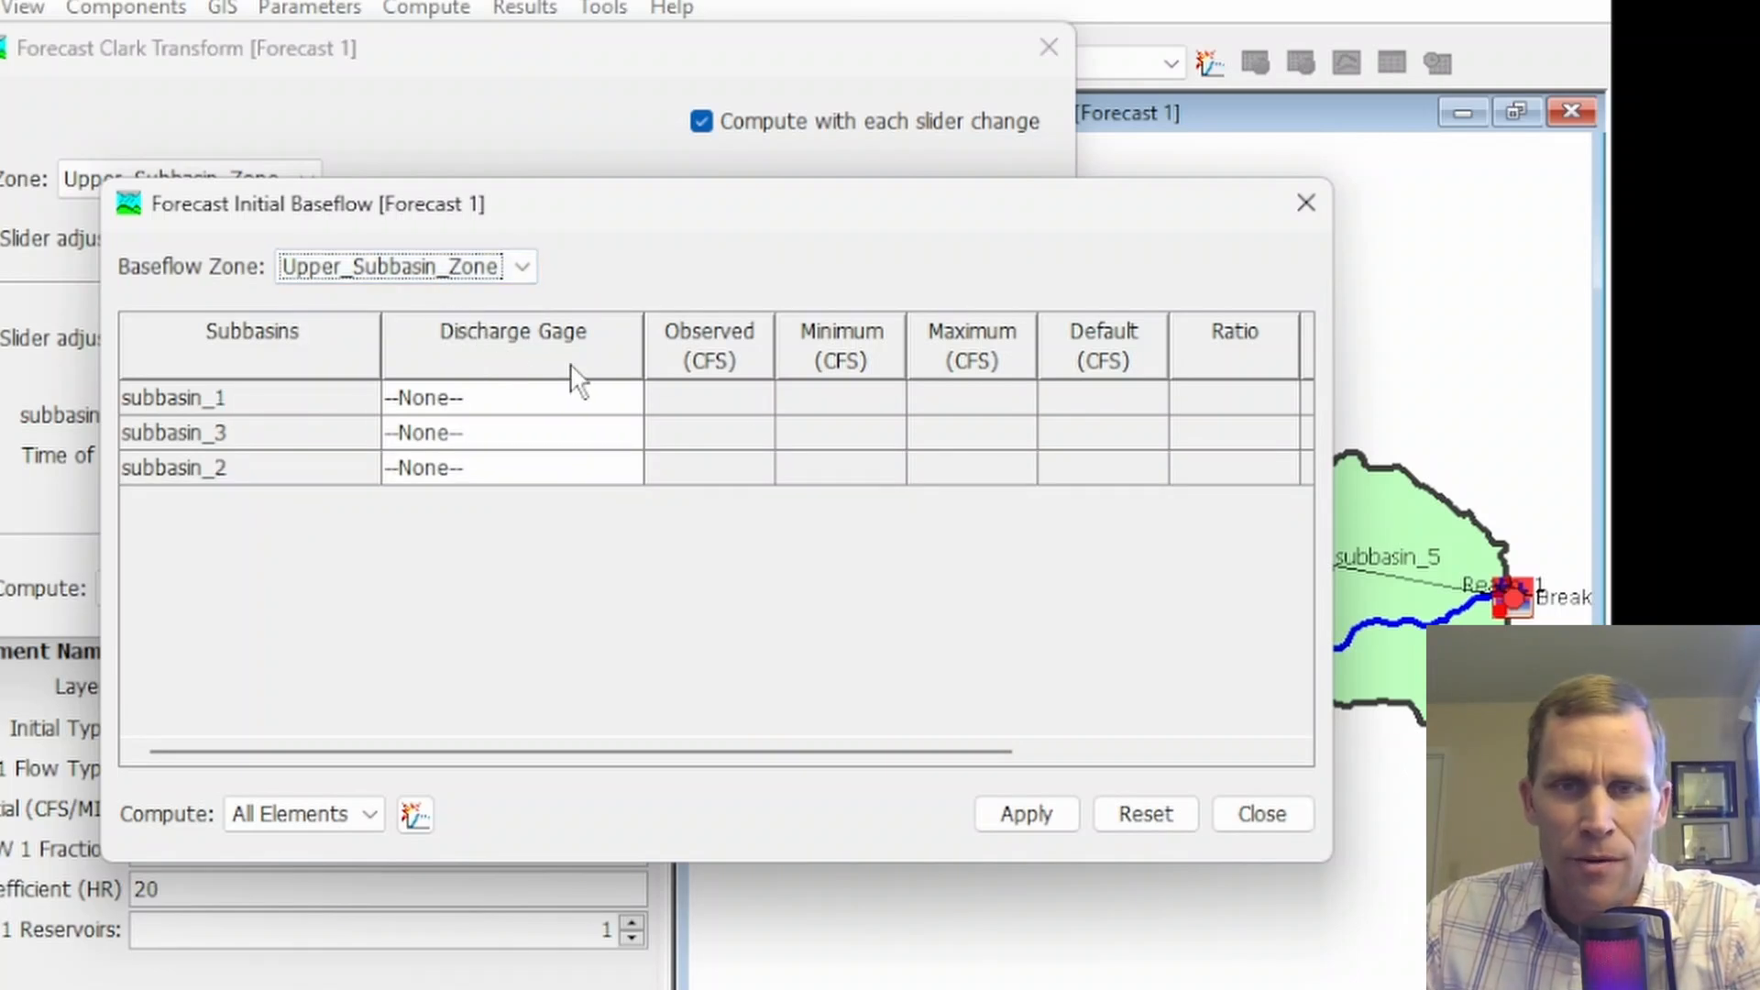
drag(1332, 678, 1727, 678)
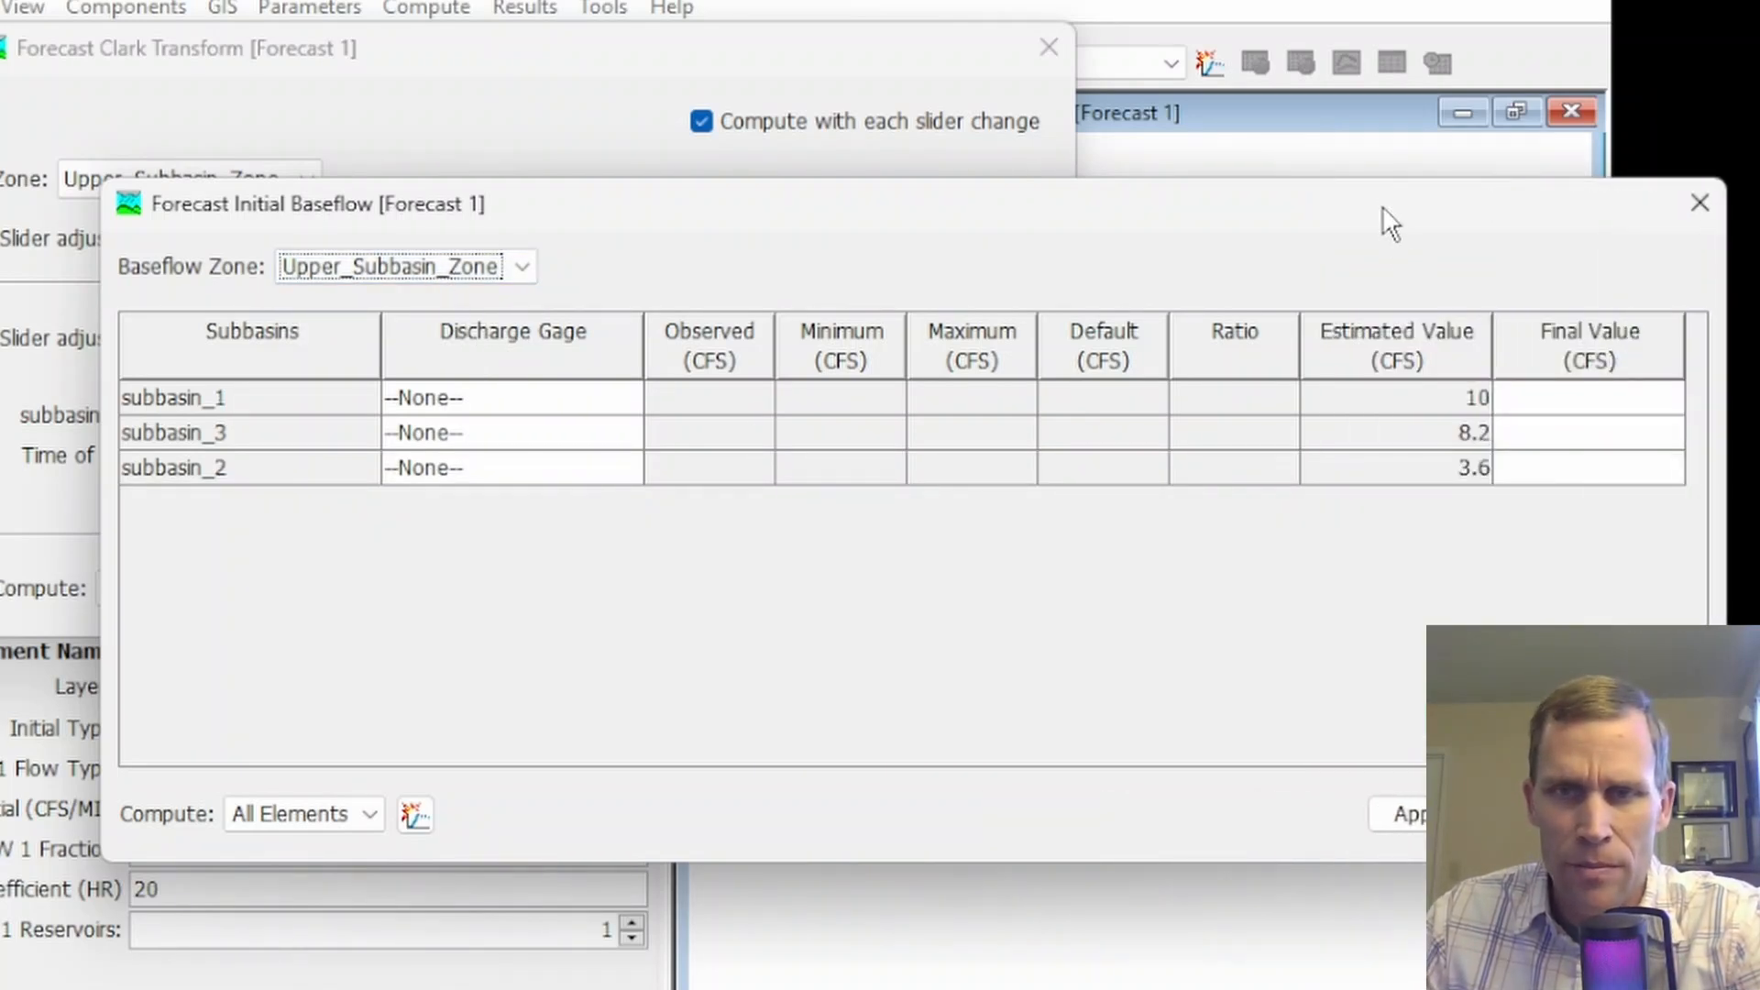
drag(1383, 209, 1212, 188)
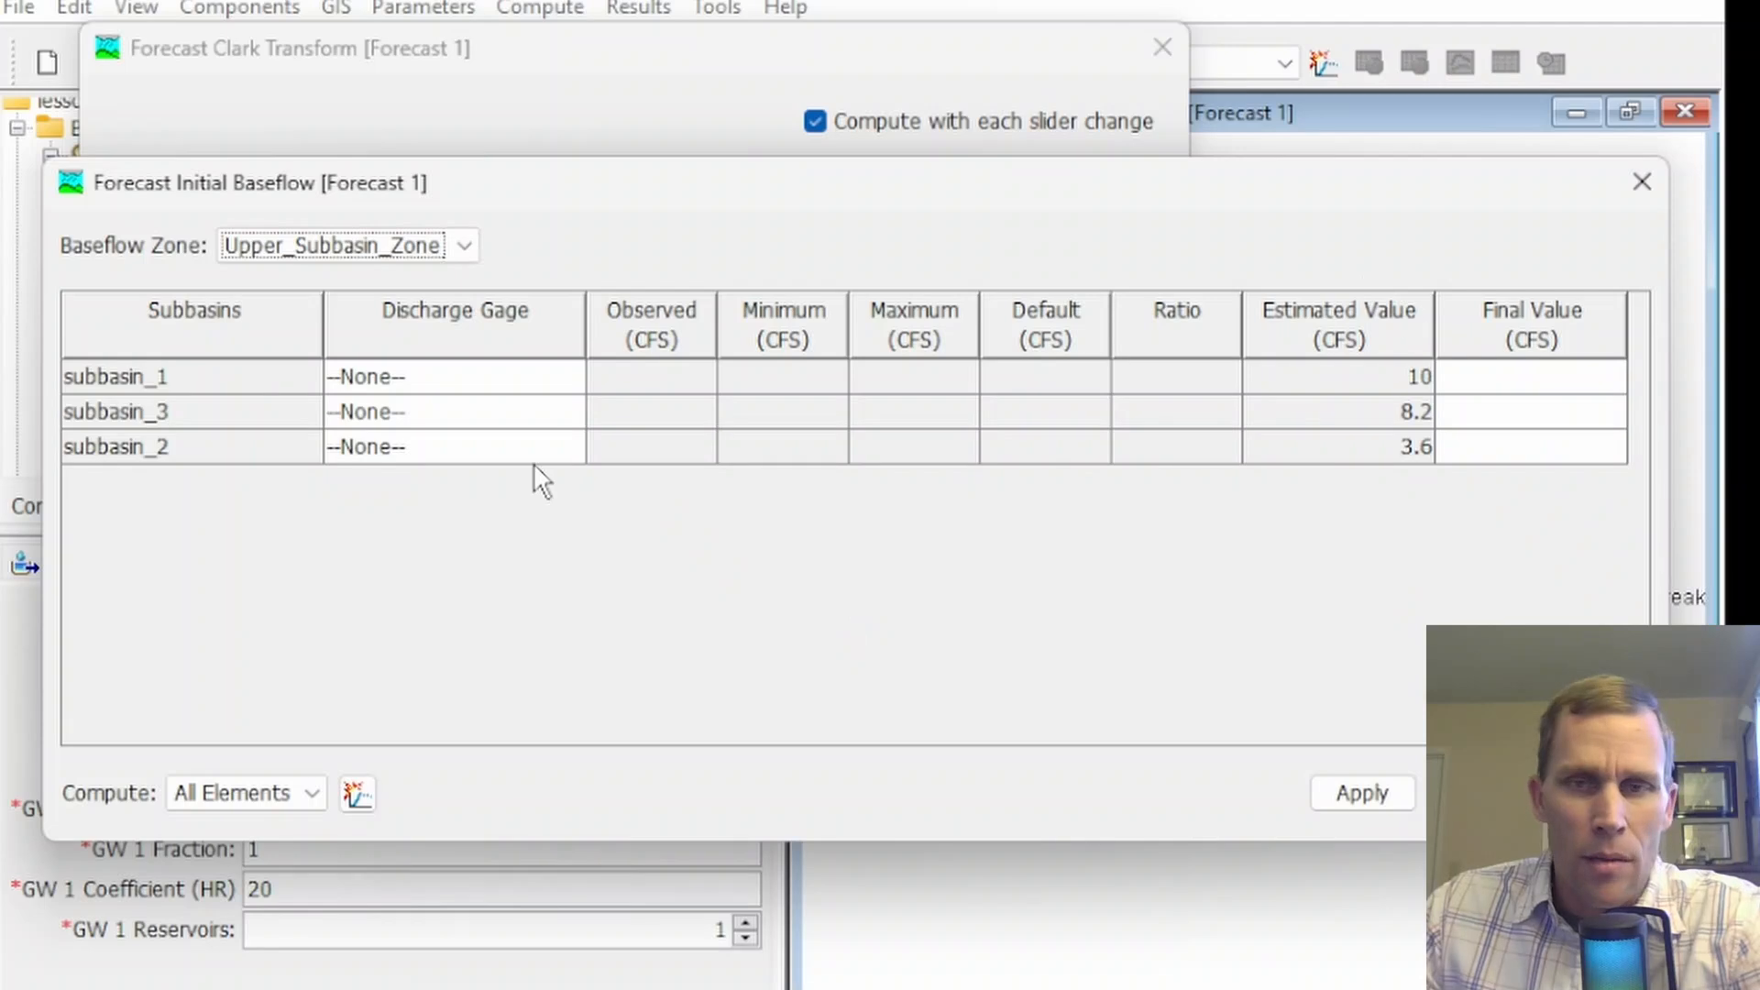
click(1633, 171)
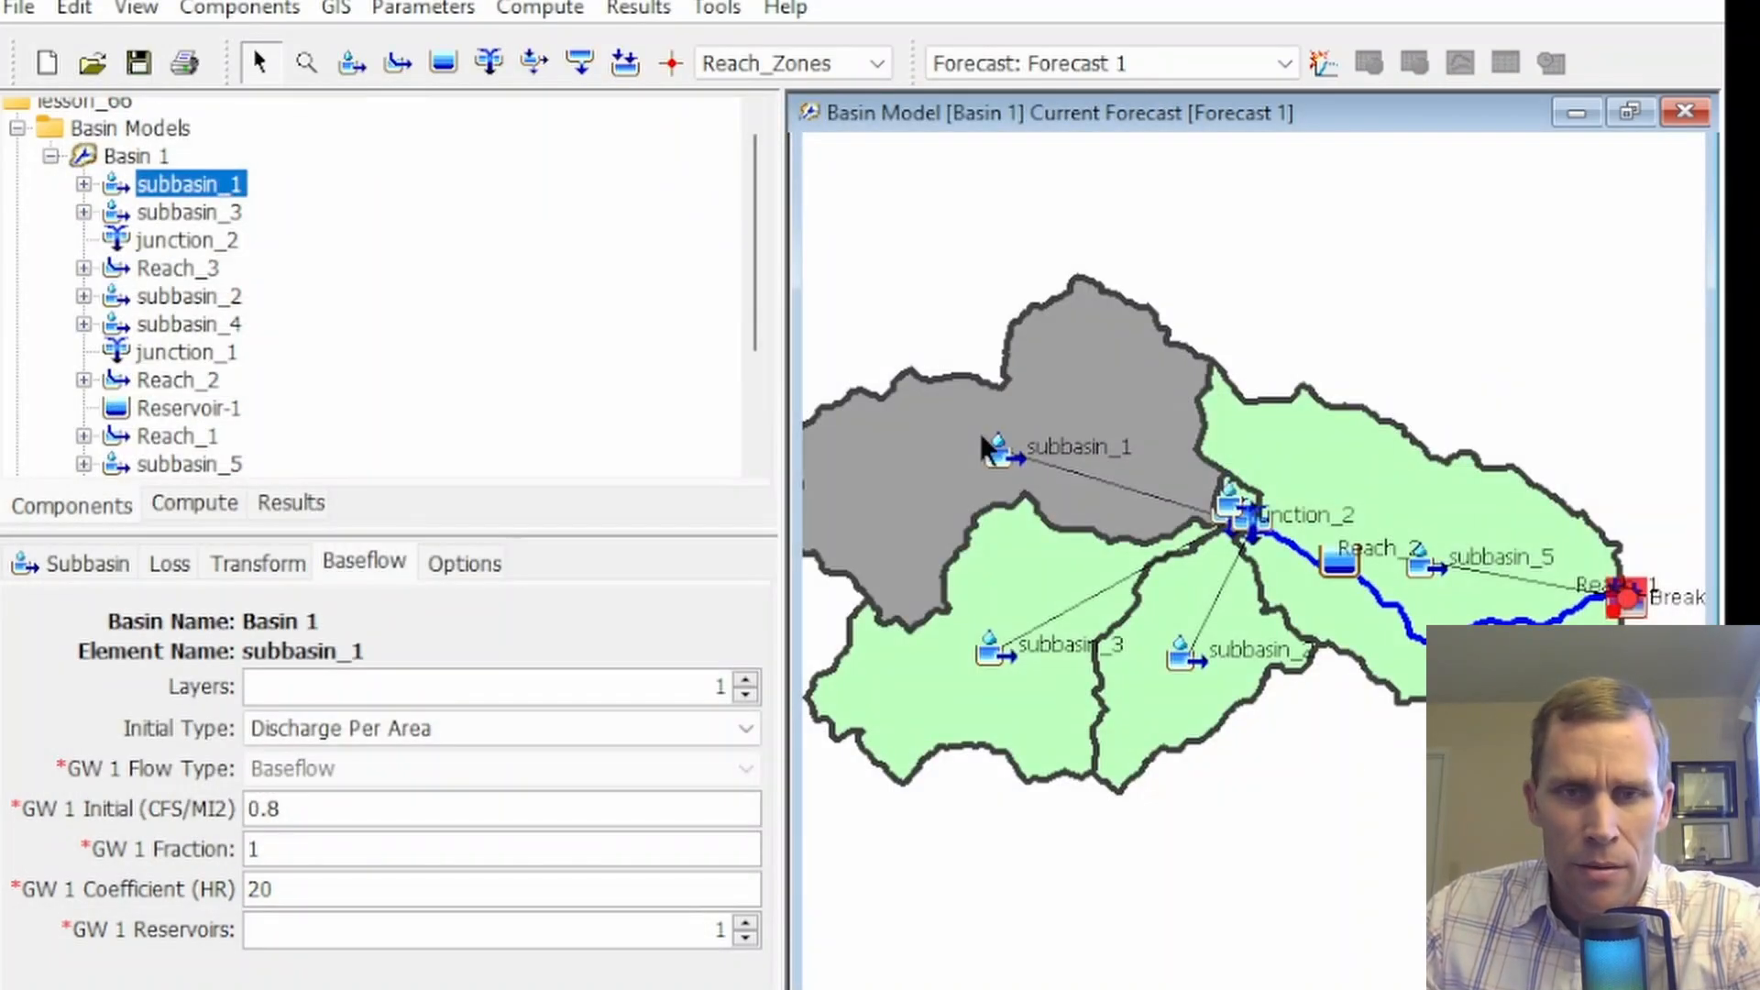
Check the area and the GW 1 Initial discharge per area of subbasin_1
click(101, 566)
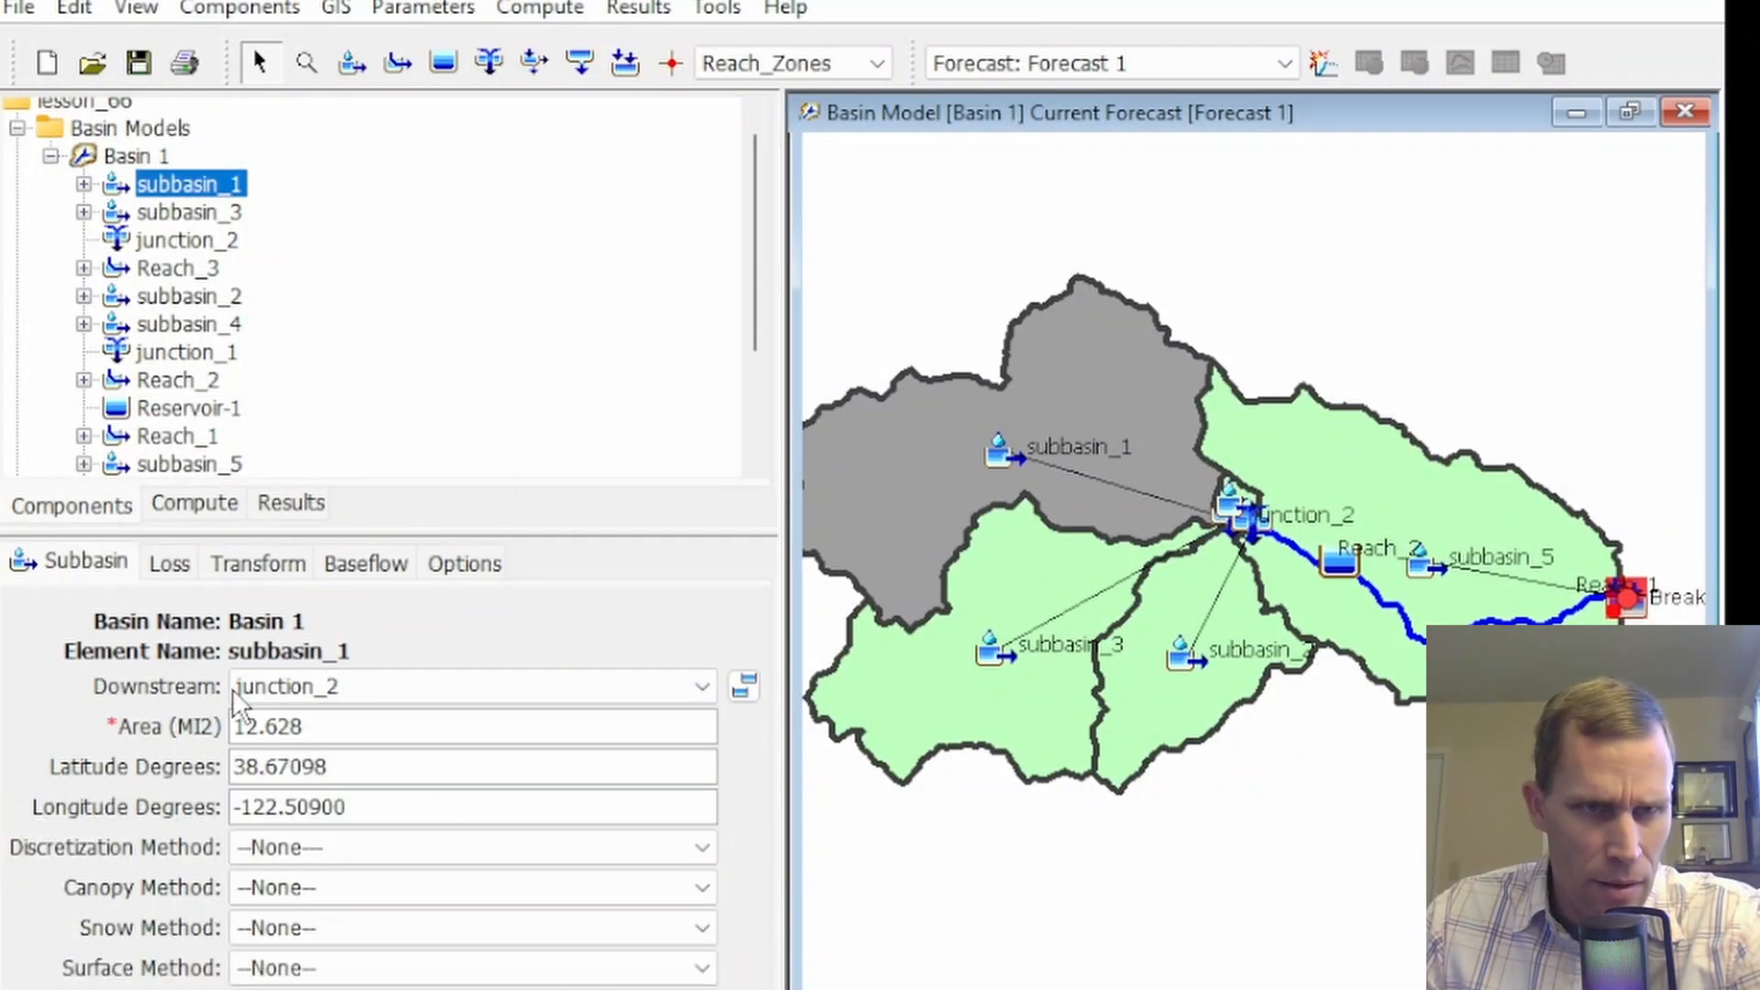
drag(320, 737, 231, 729)
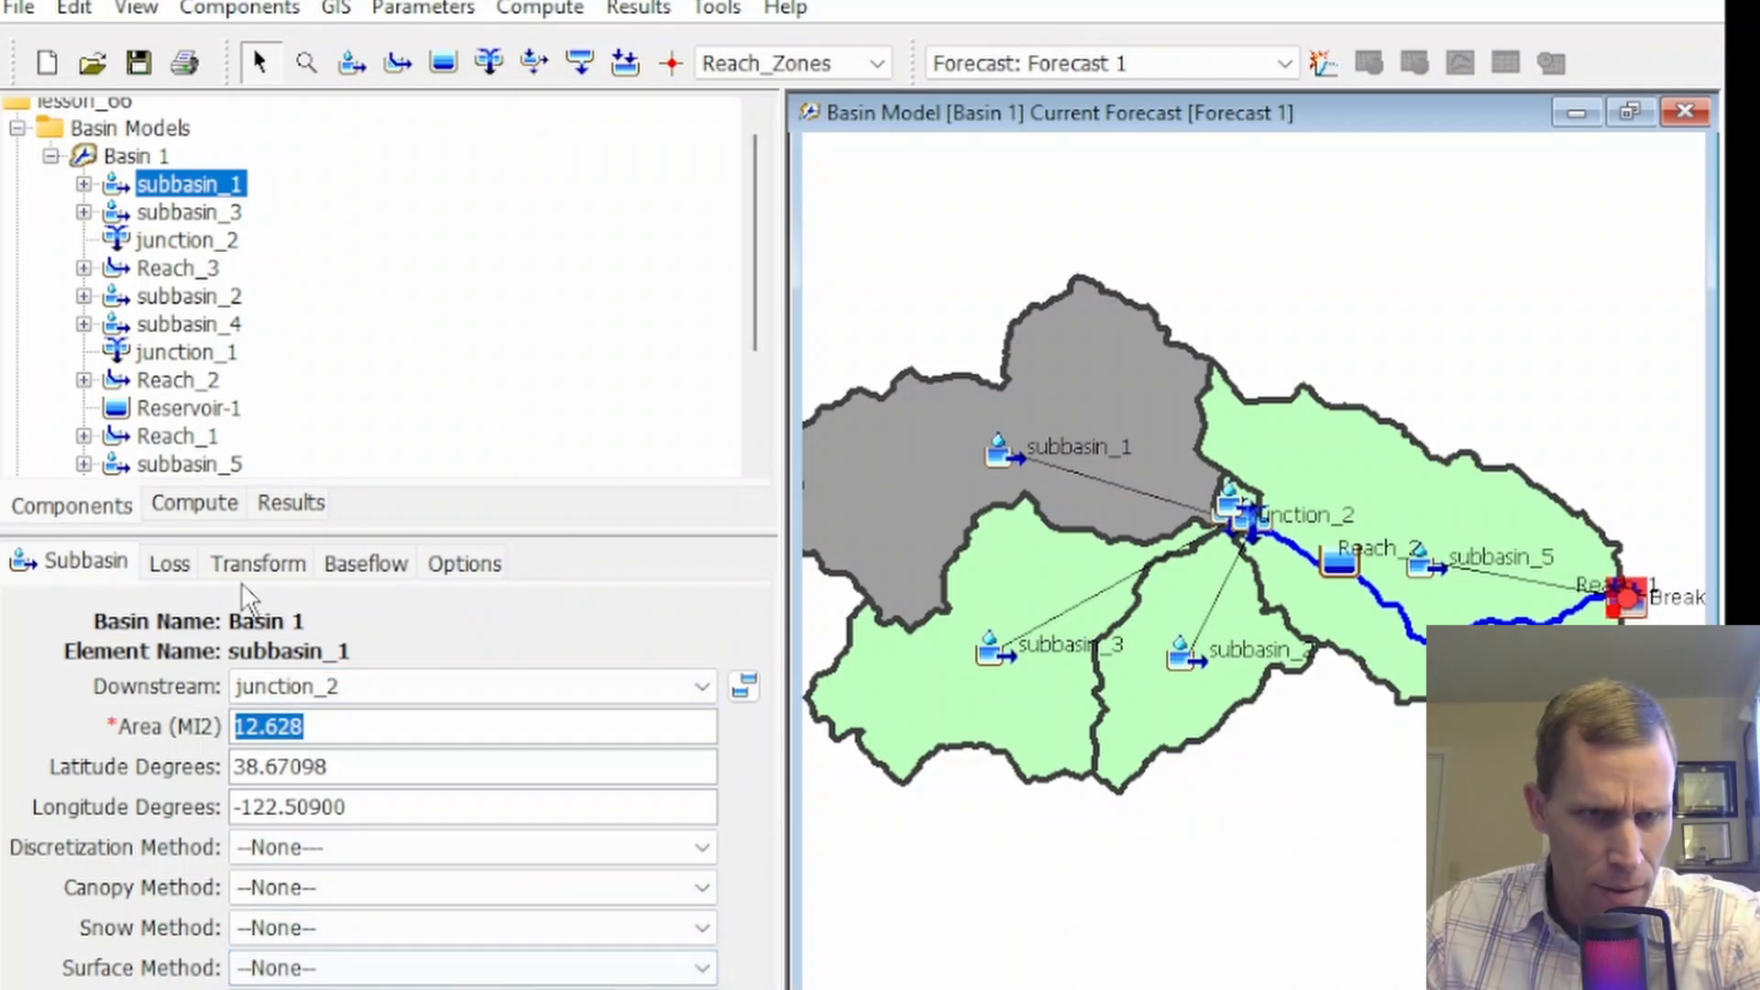
click(362, 565)
drag(289, 809, 244, 806)
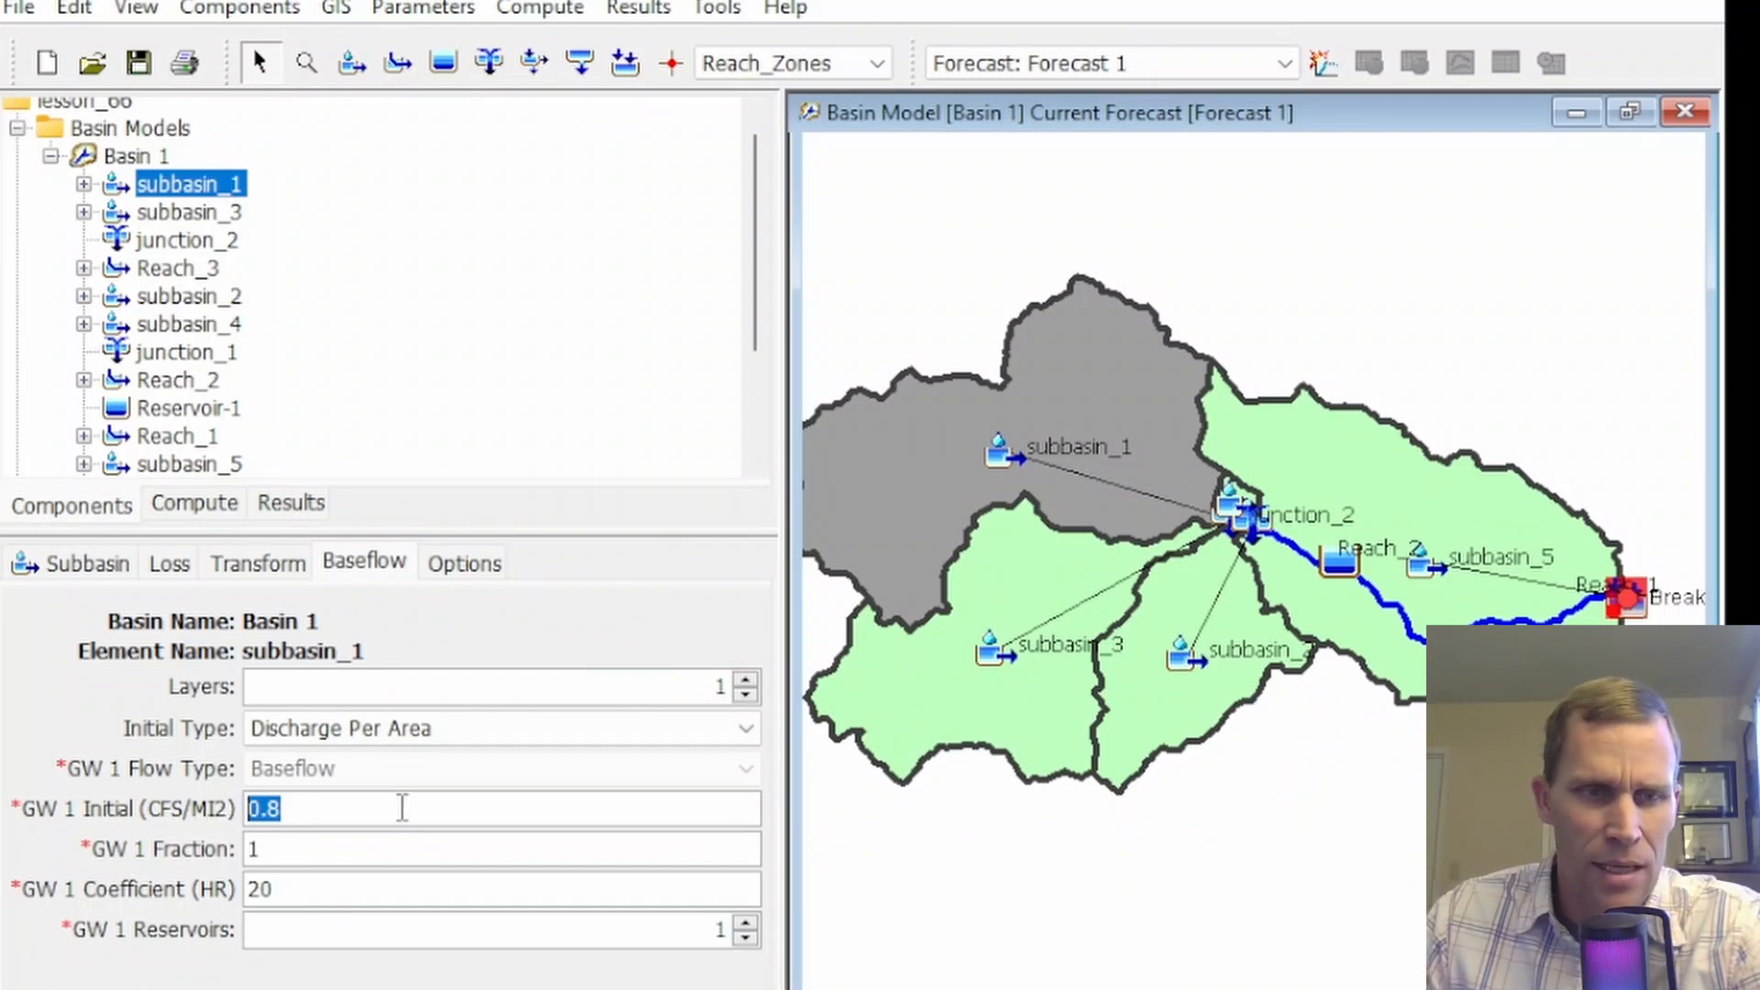
Set subbasin_1's final initial baseflow value to 9 CFS in Upper_Subbasin_Zone for Forecast 1 and apply it
click(540, 9)
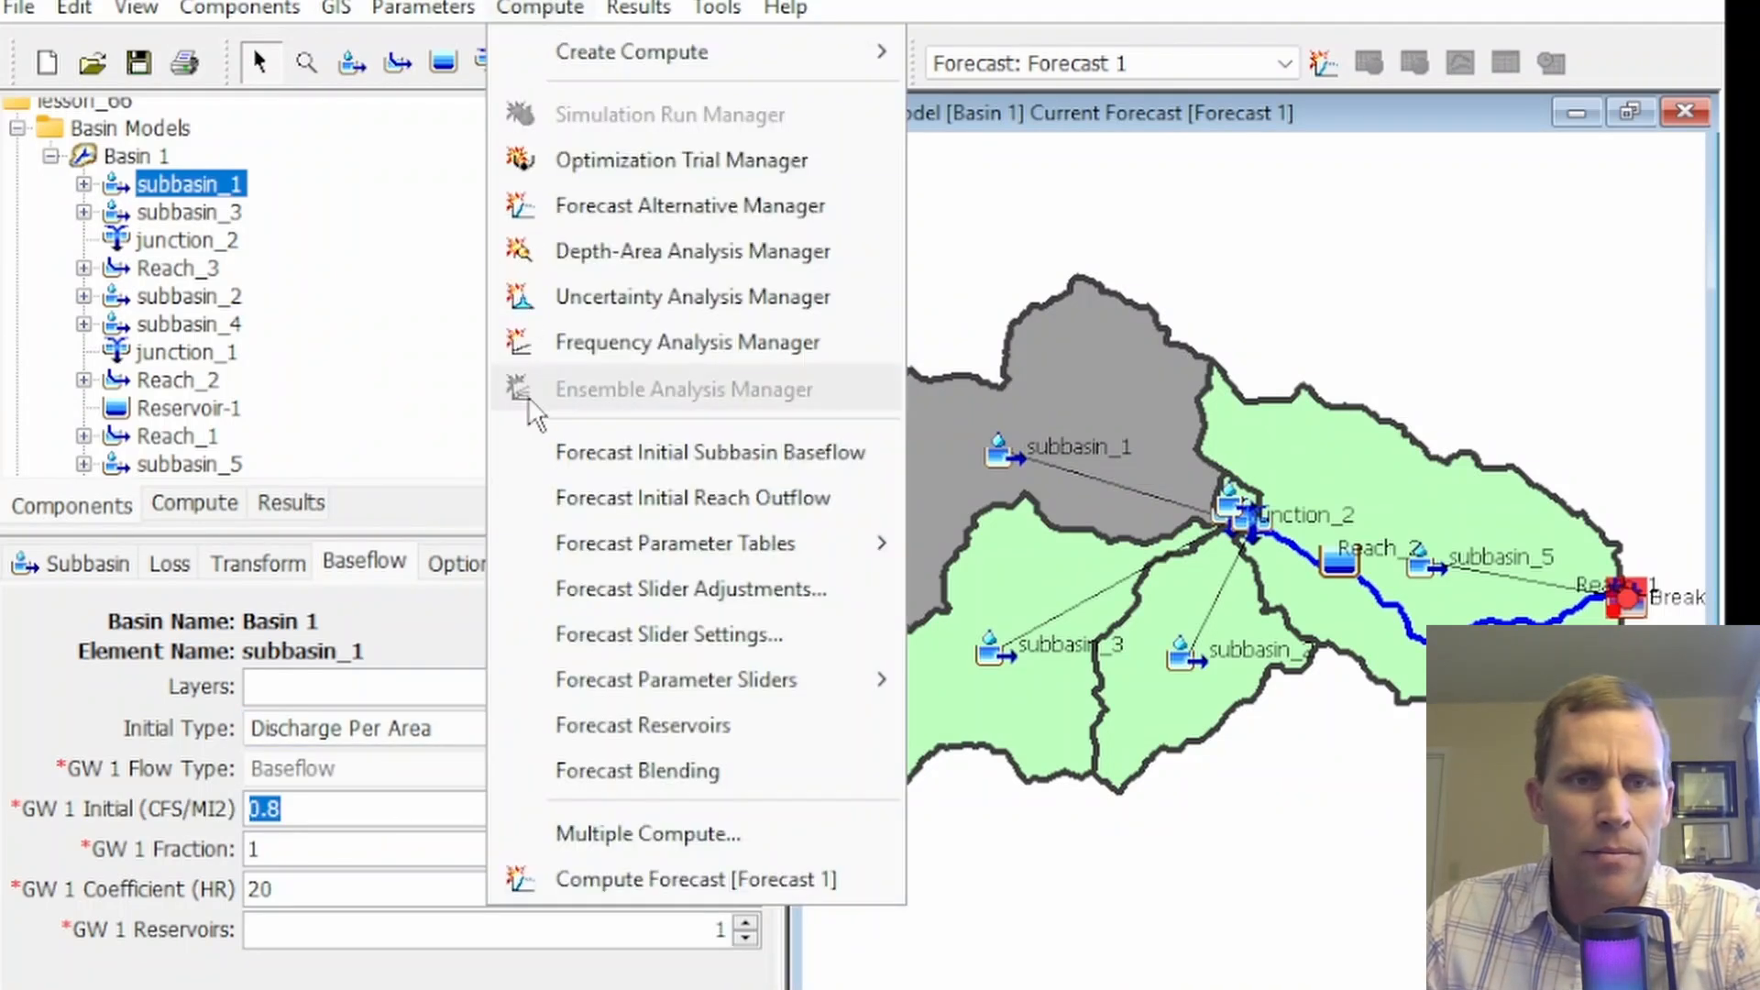
click(620, 454)
click(957, 281)
click(275, 300)
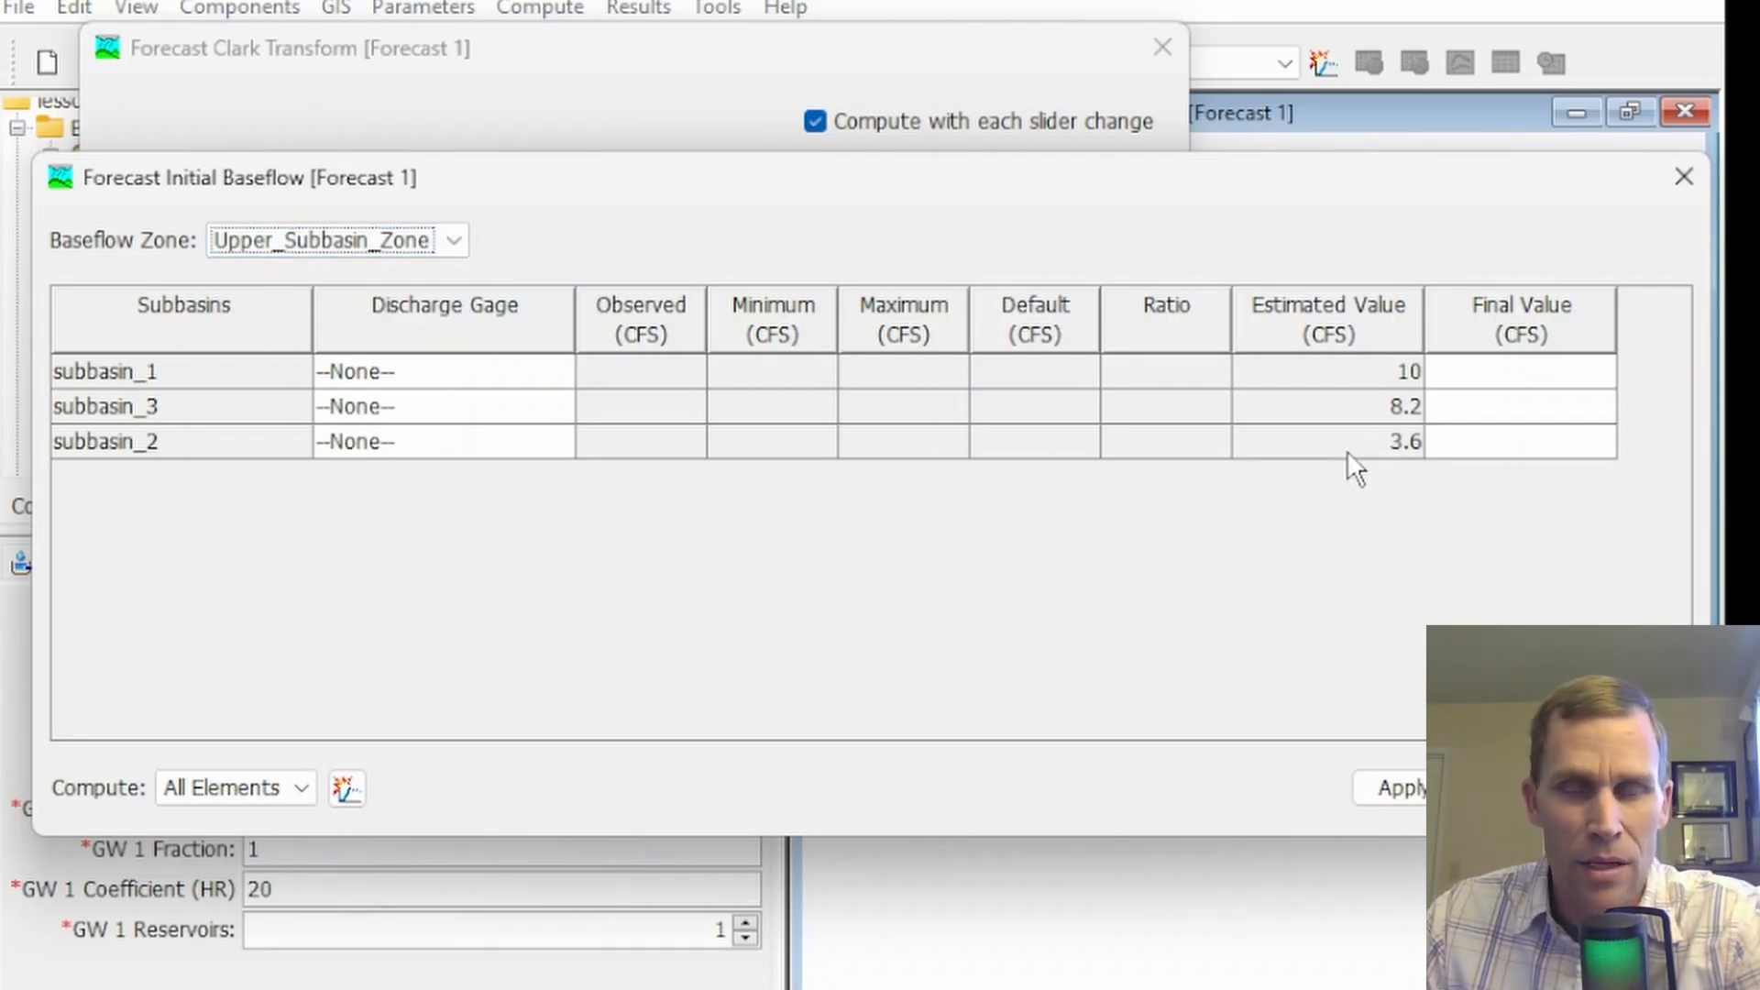
click(1508, 376)
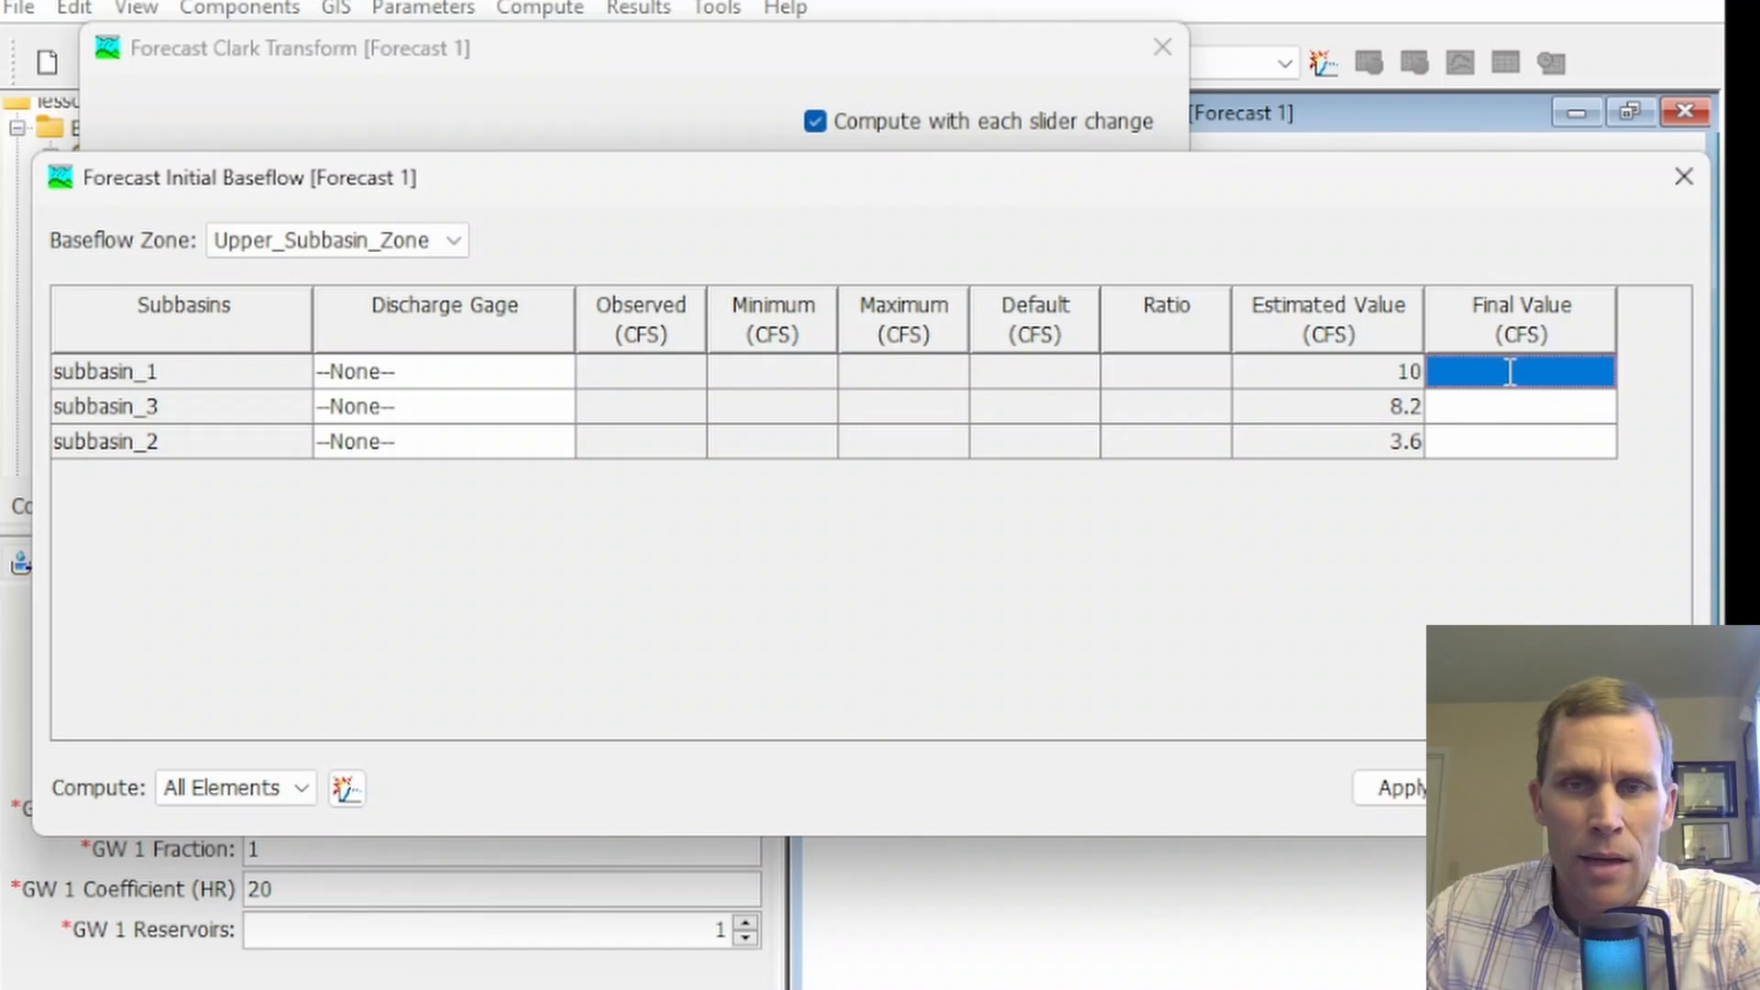
click(1509, 376)
text(9)
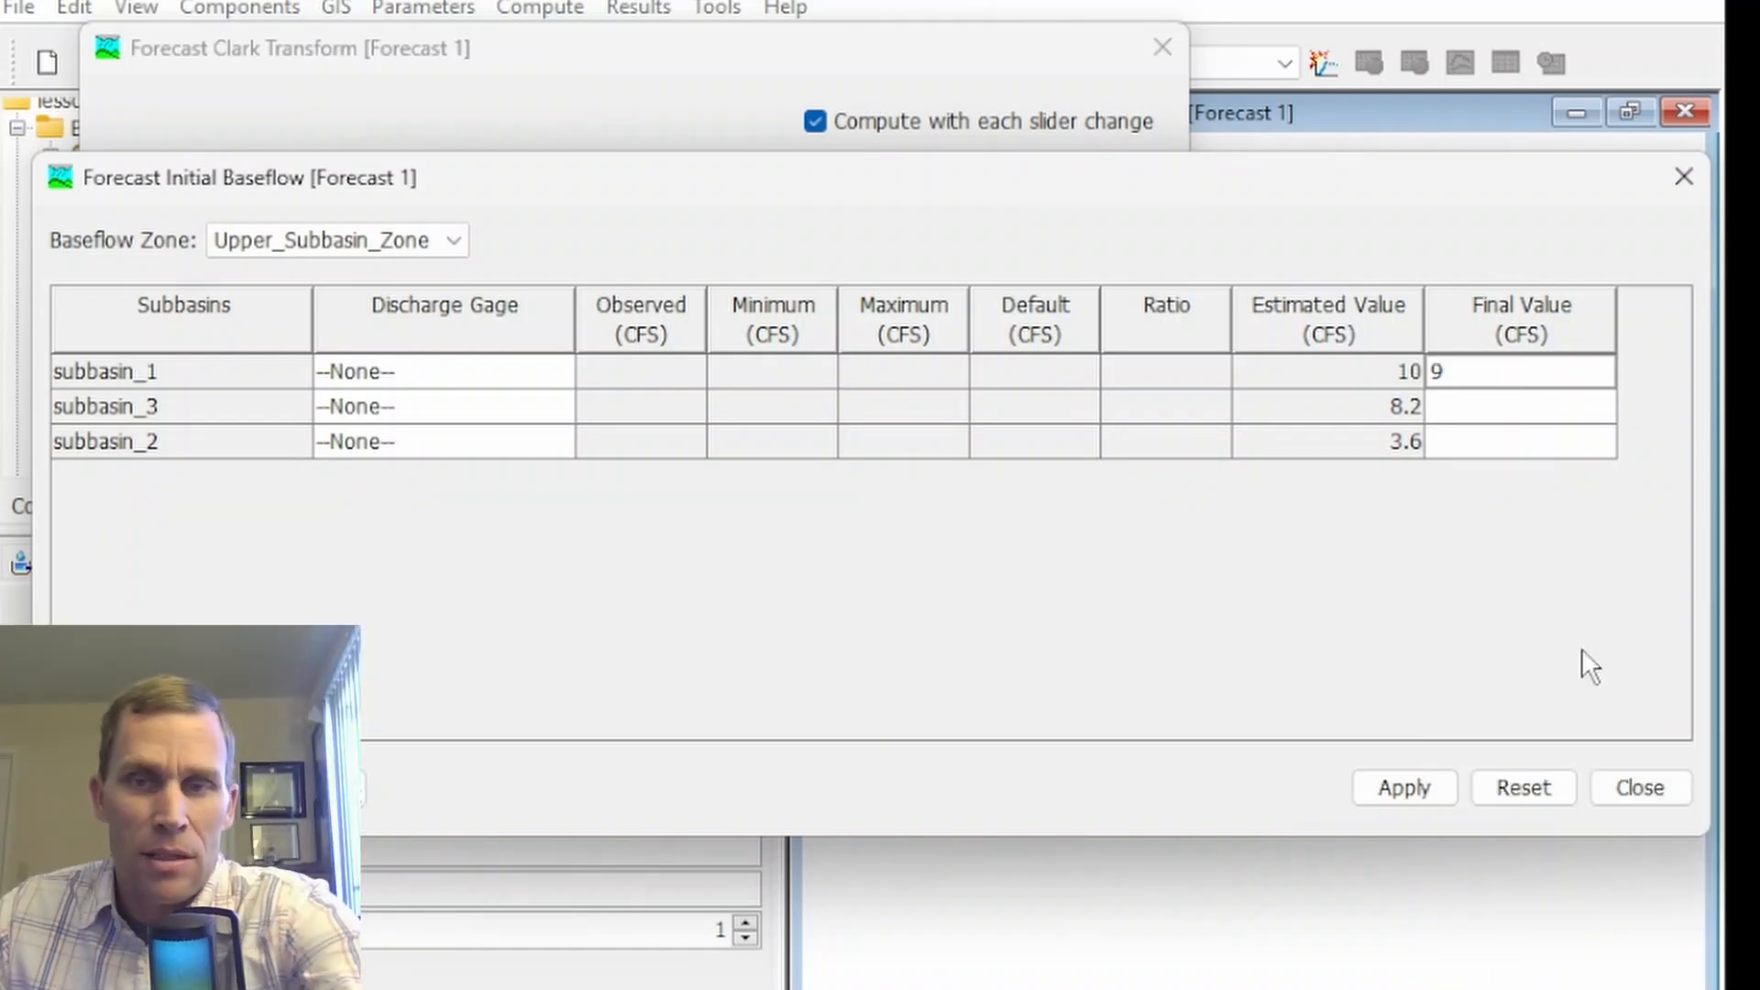
click(1424, 798)
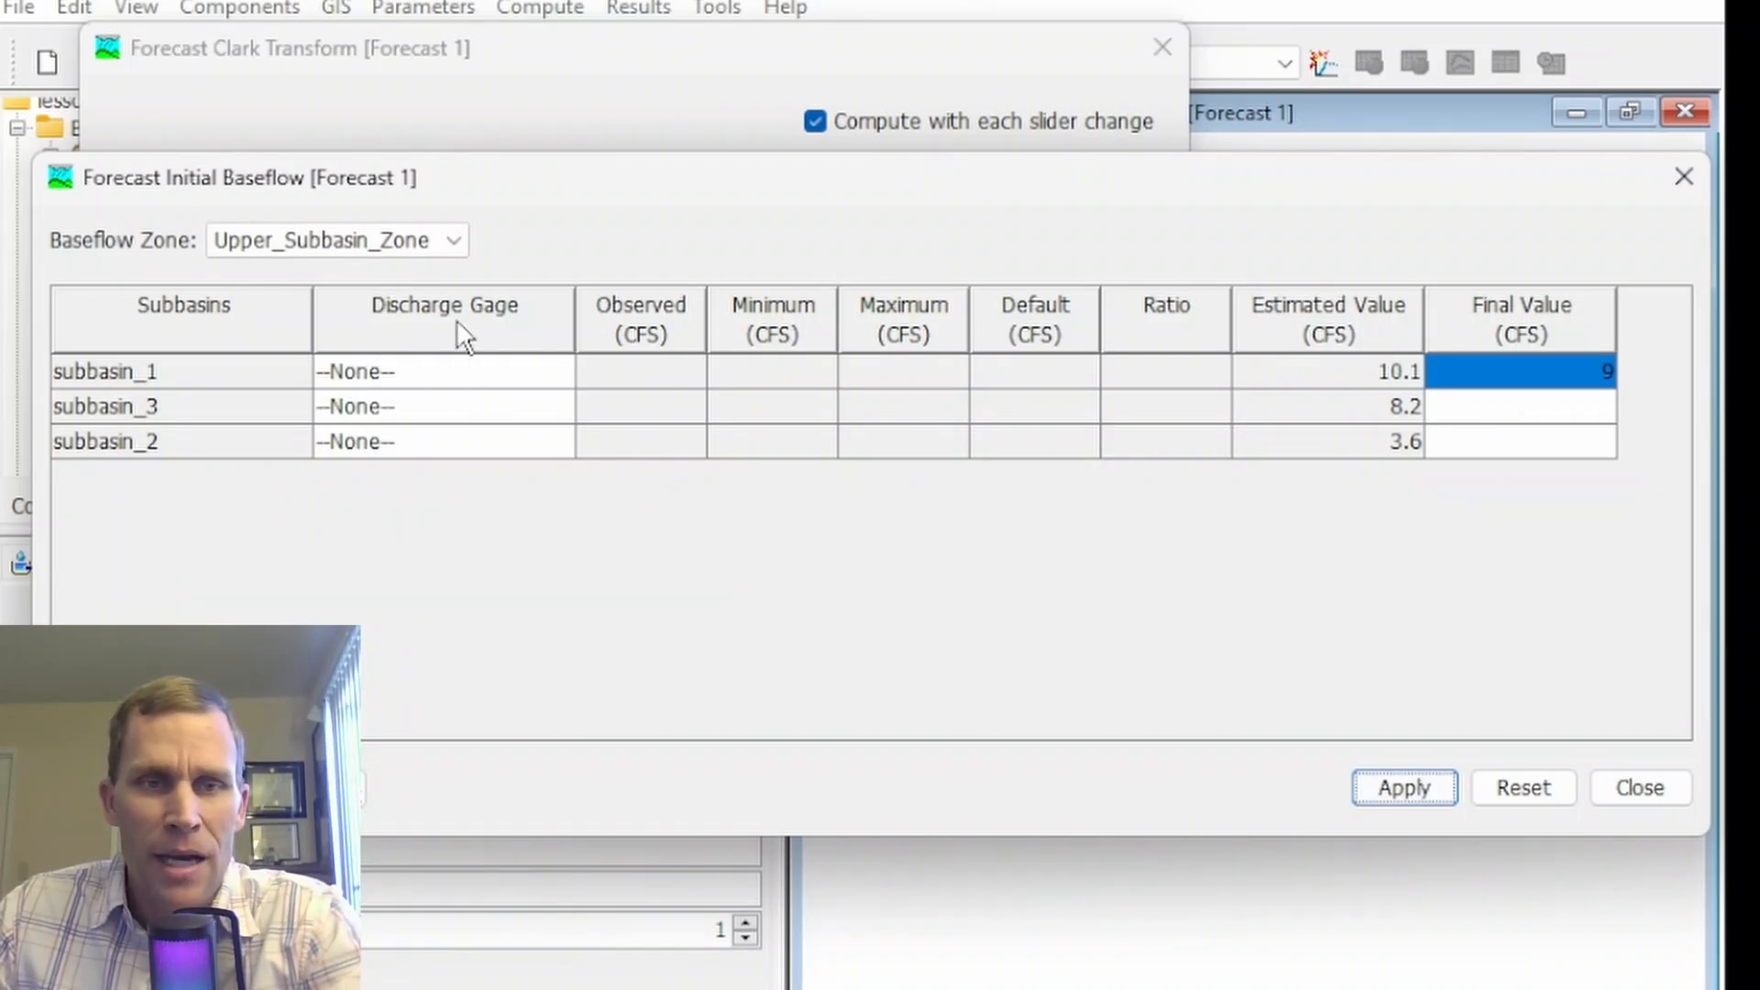
Assign Gage 1 as subbasin_1's discharge gage in the Forecast Initial Baseflow table and enter a ratio of 1
click(463, 372)
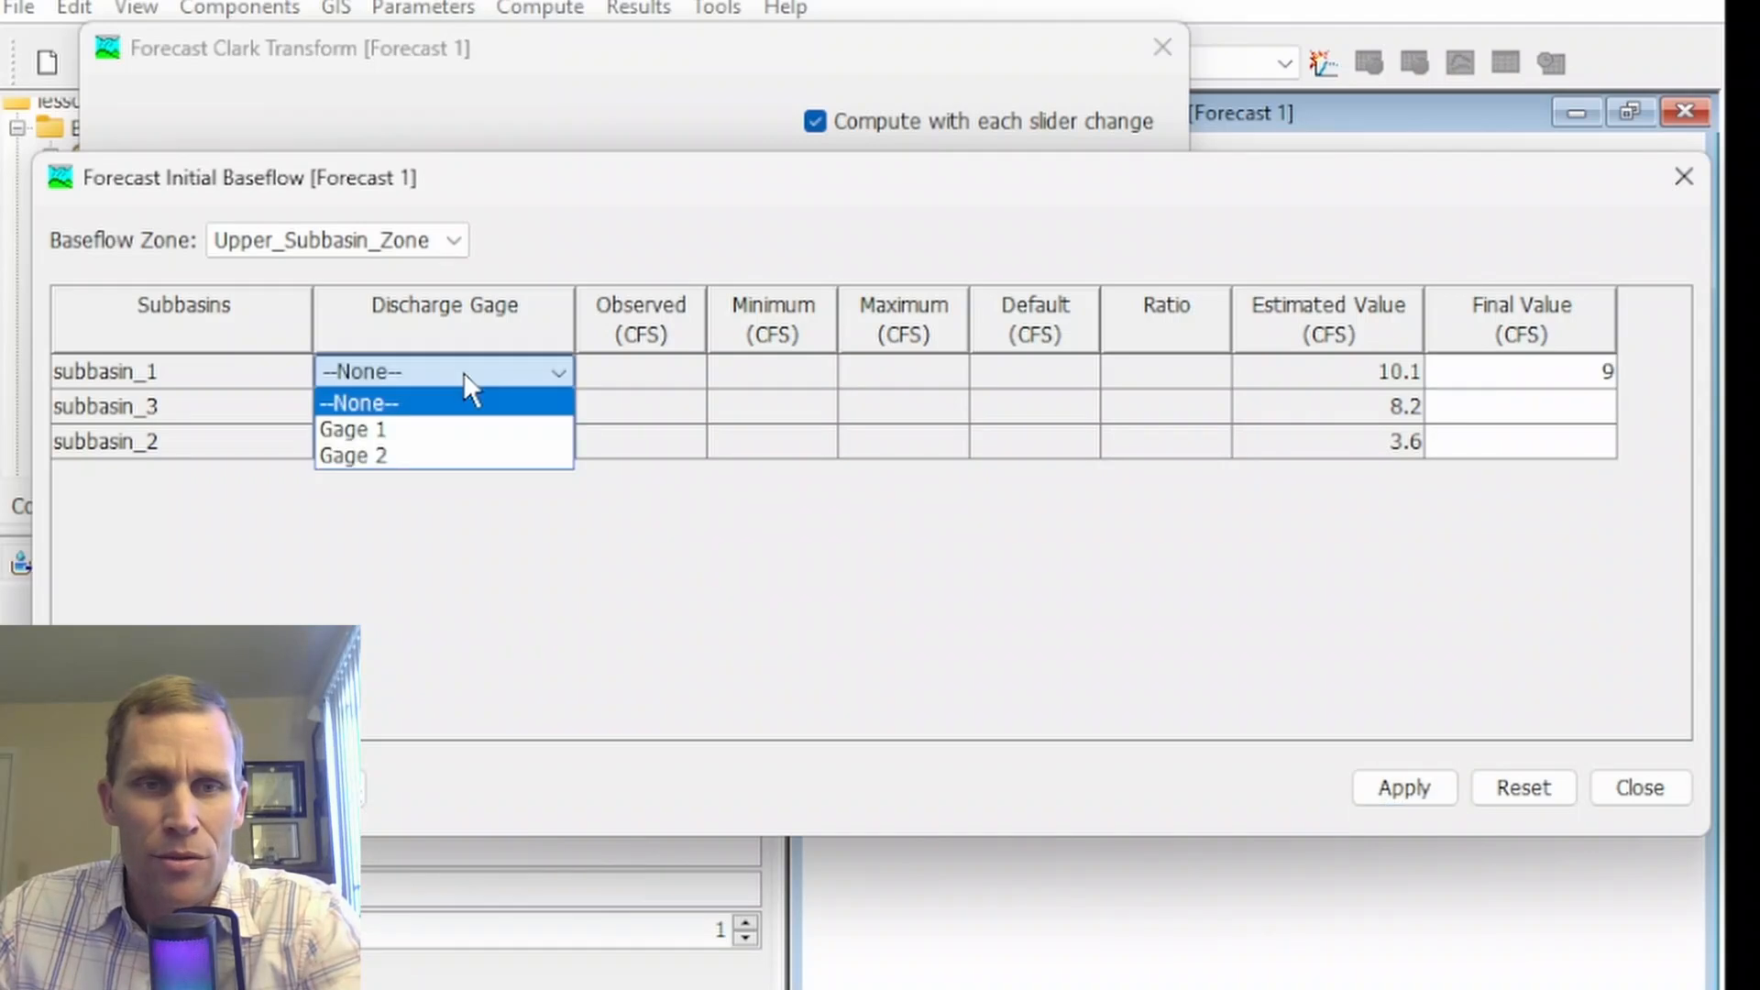
click(422, 427)
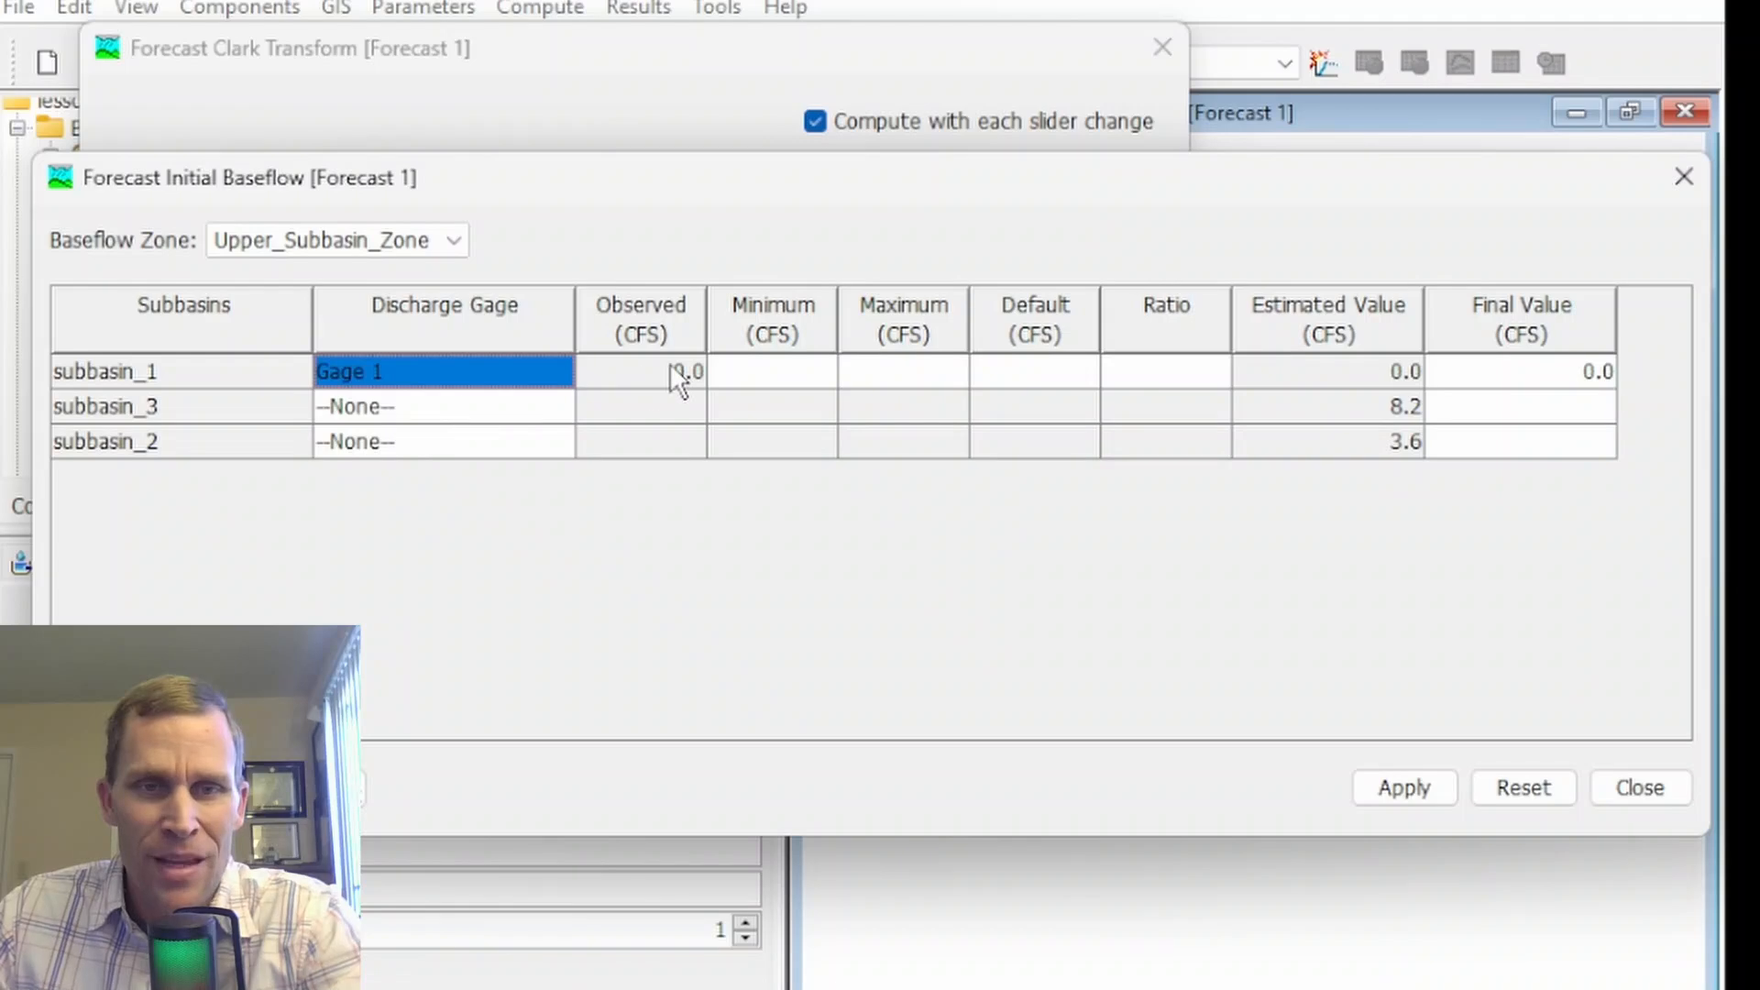
click(646, 374)
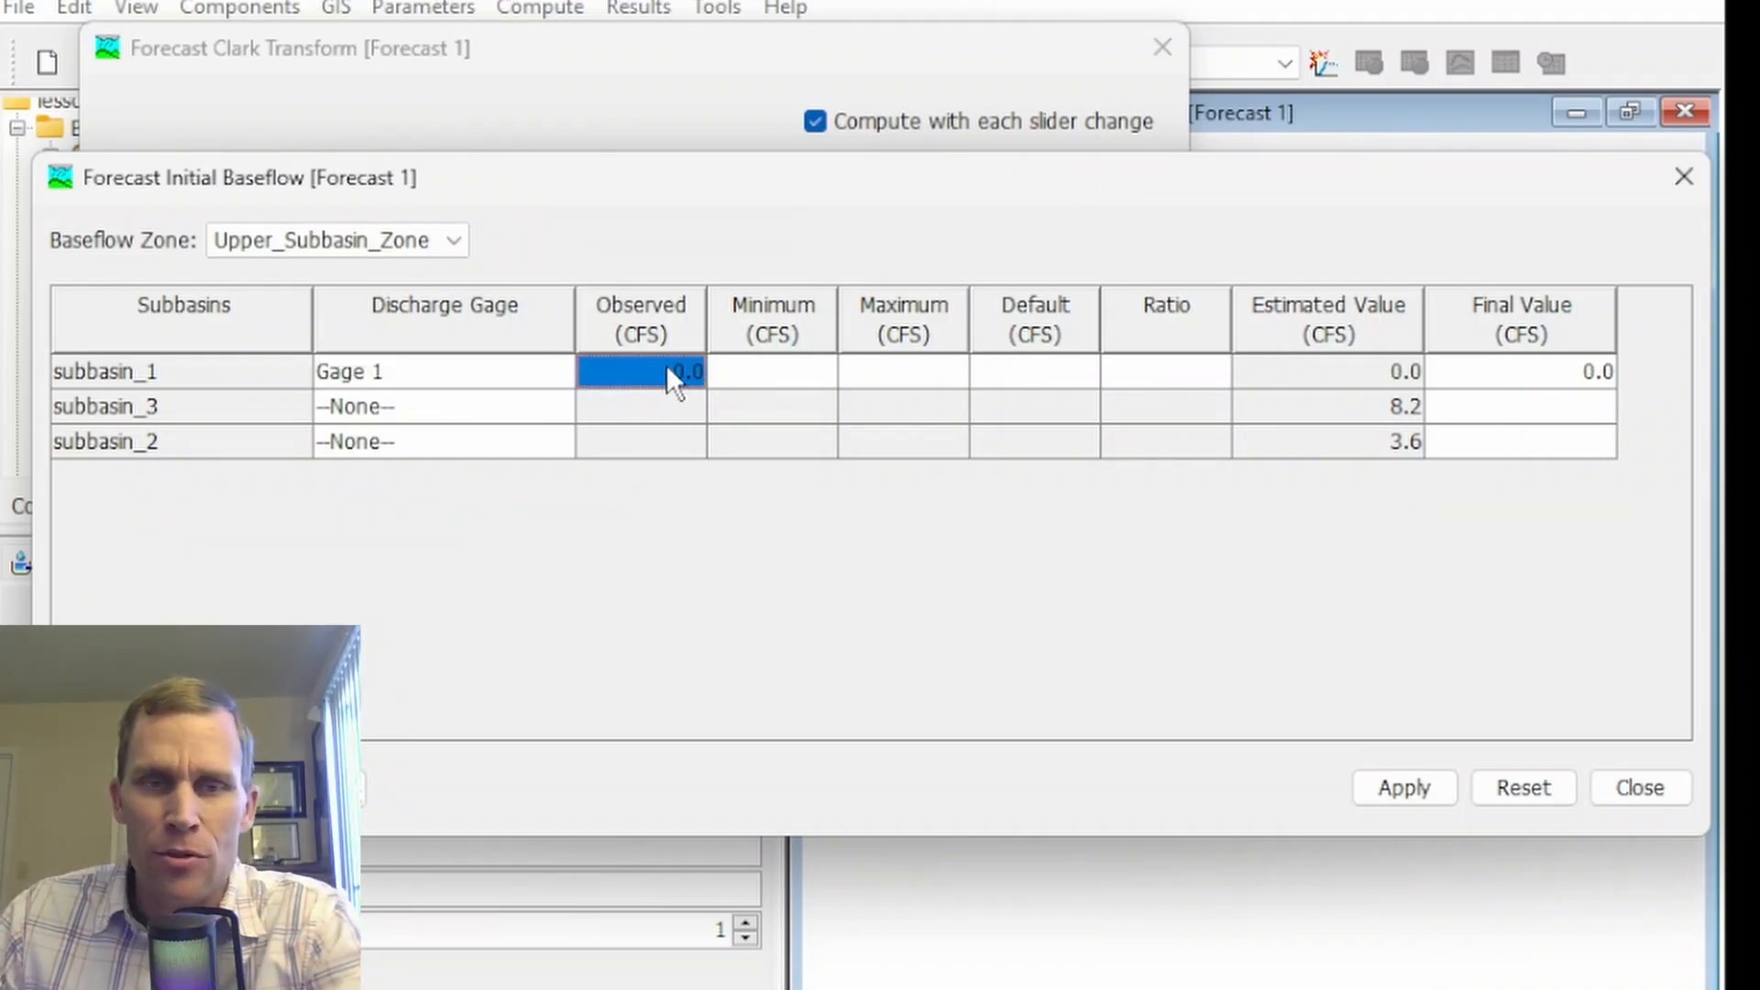
click(788, 367)
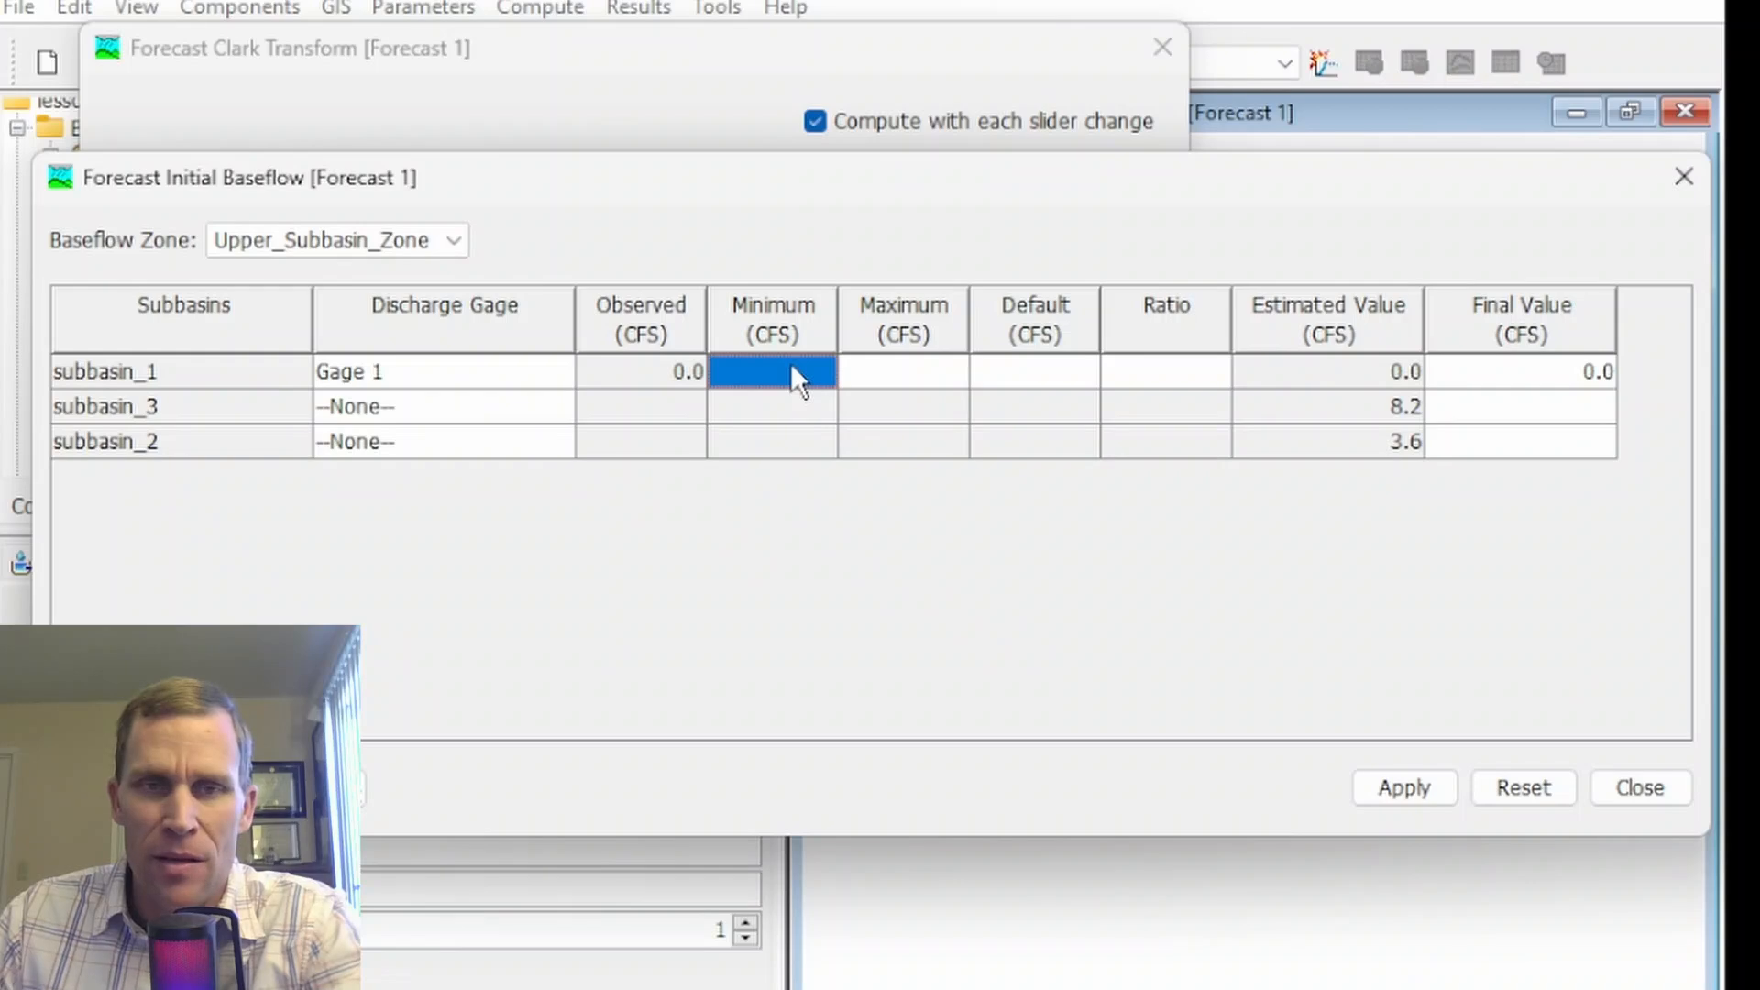
click(913, 371)
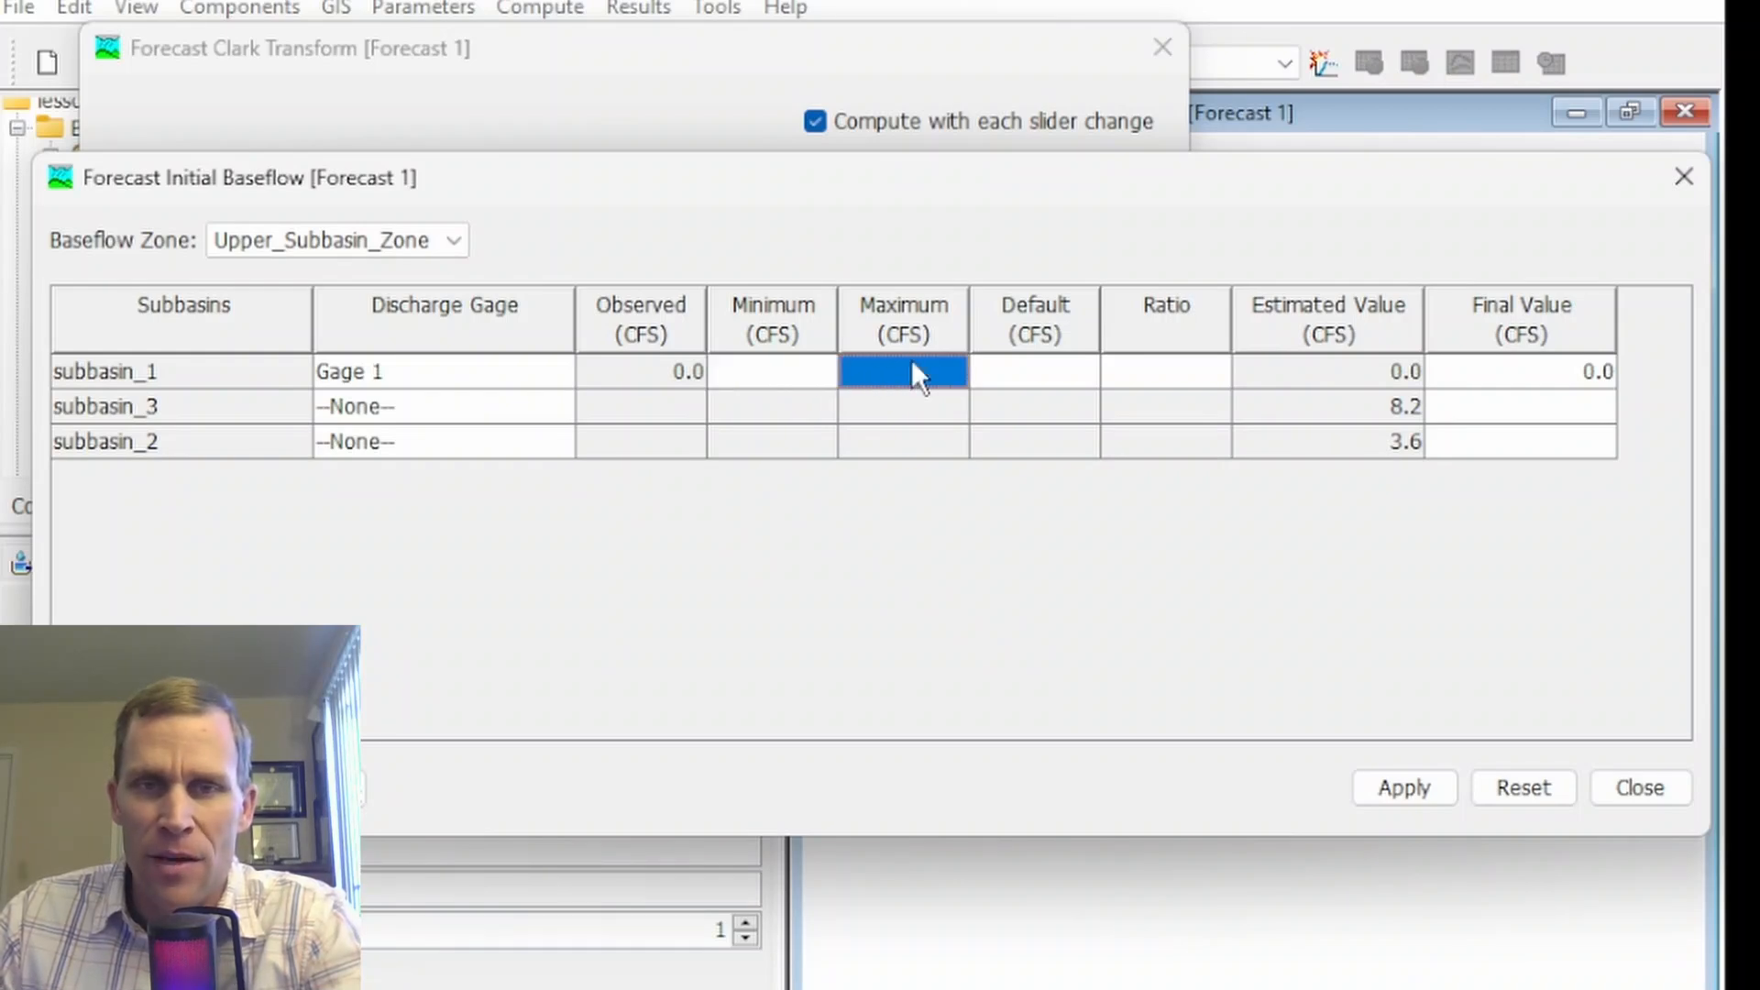
click(1045, 374)
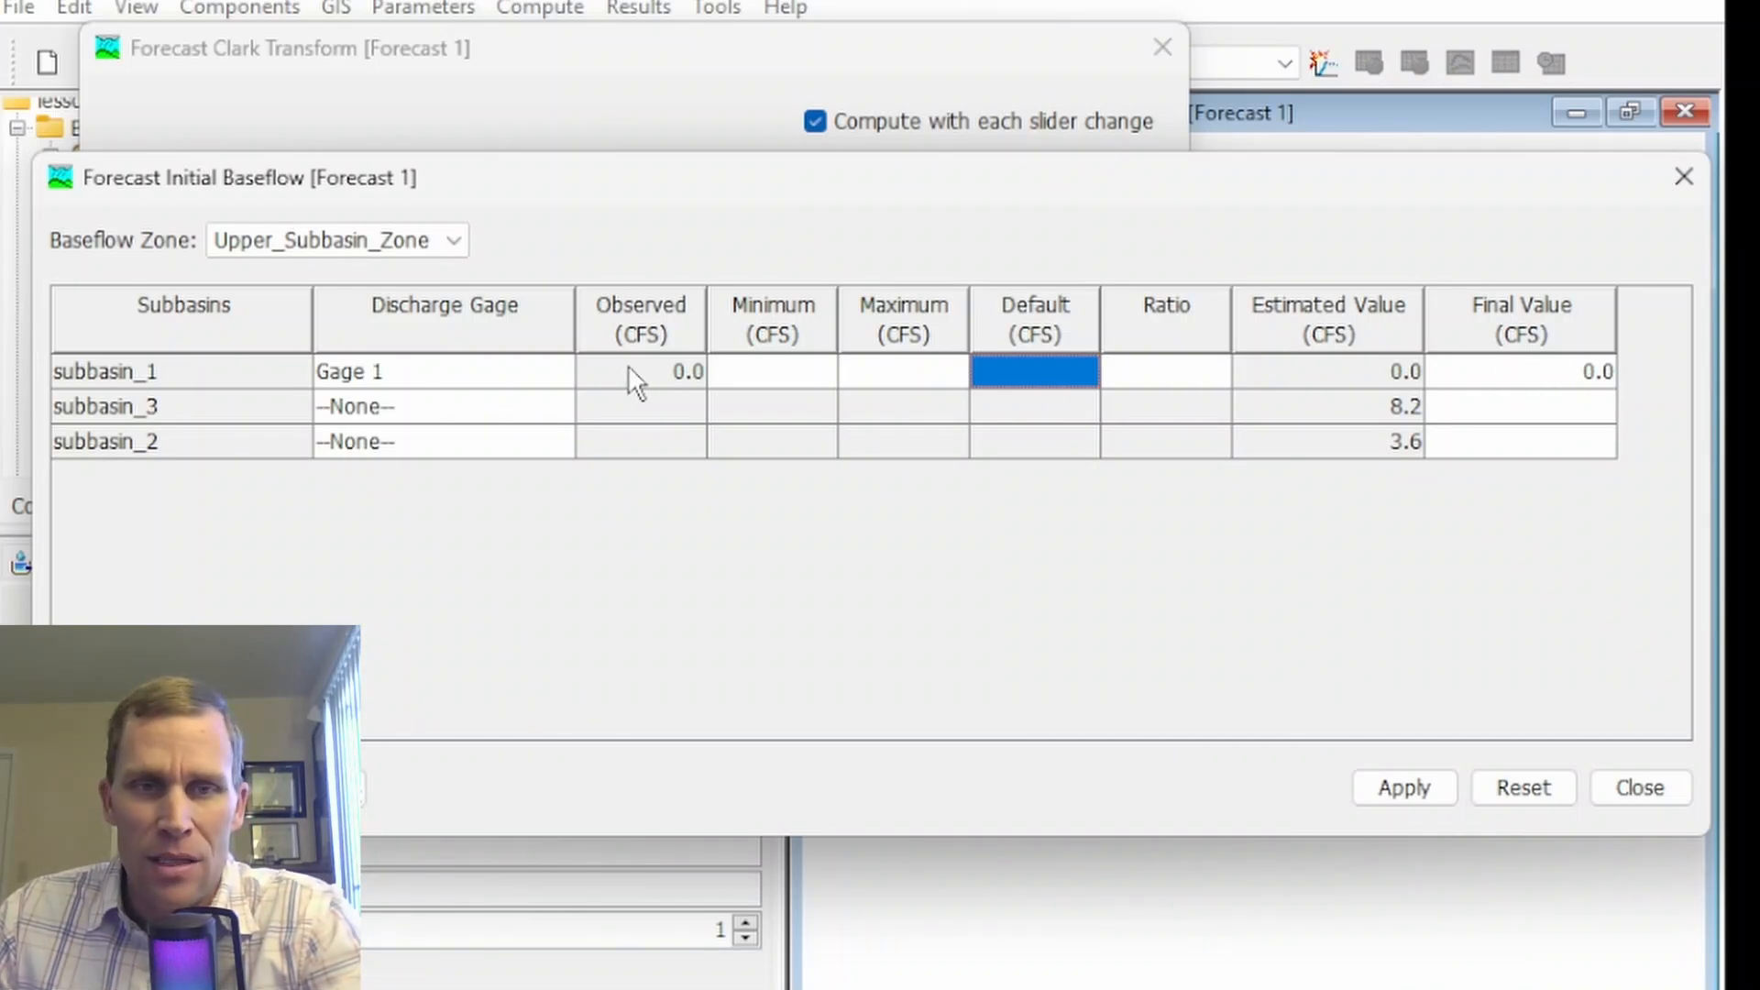
click(1177, 372)
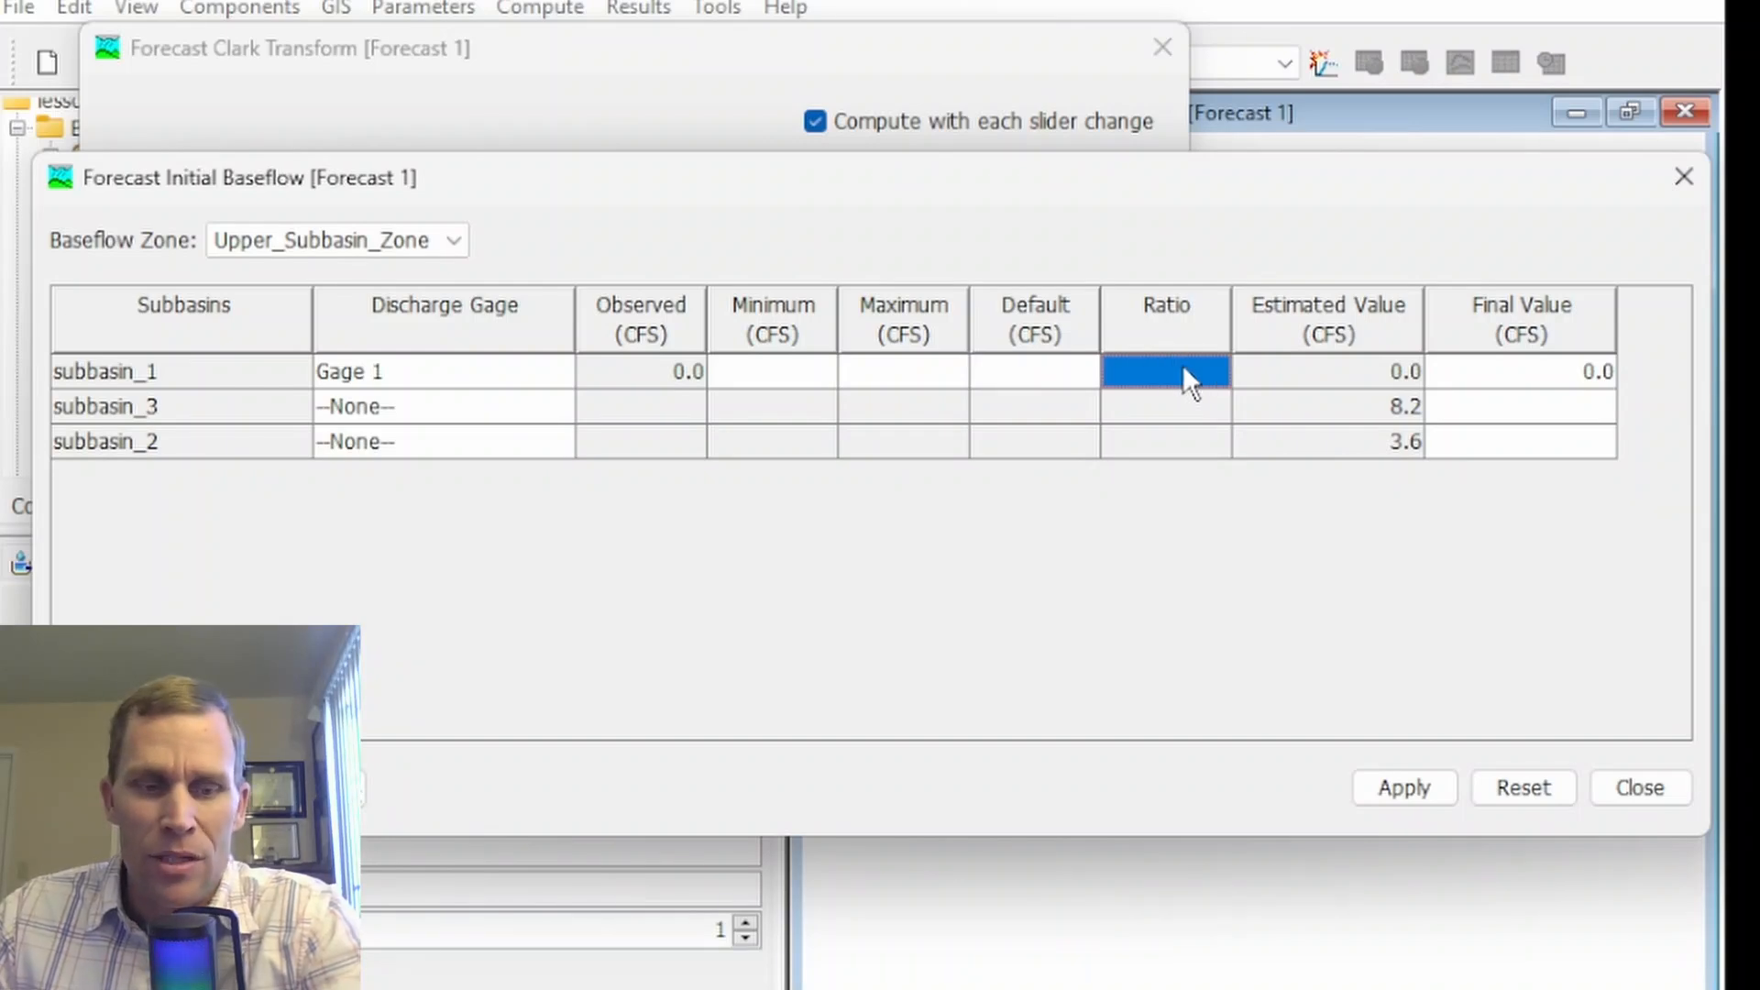
text(1)
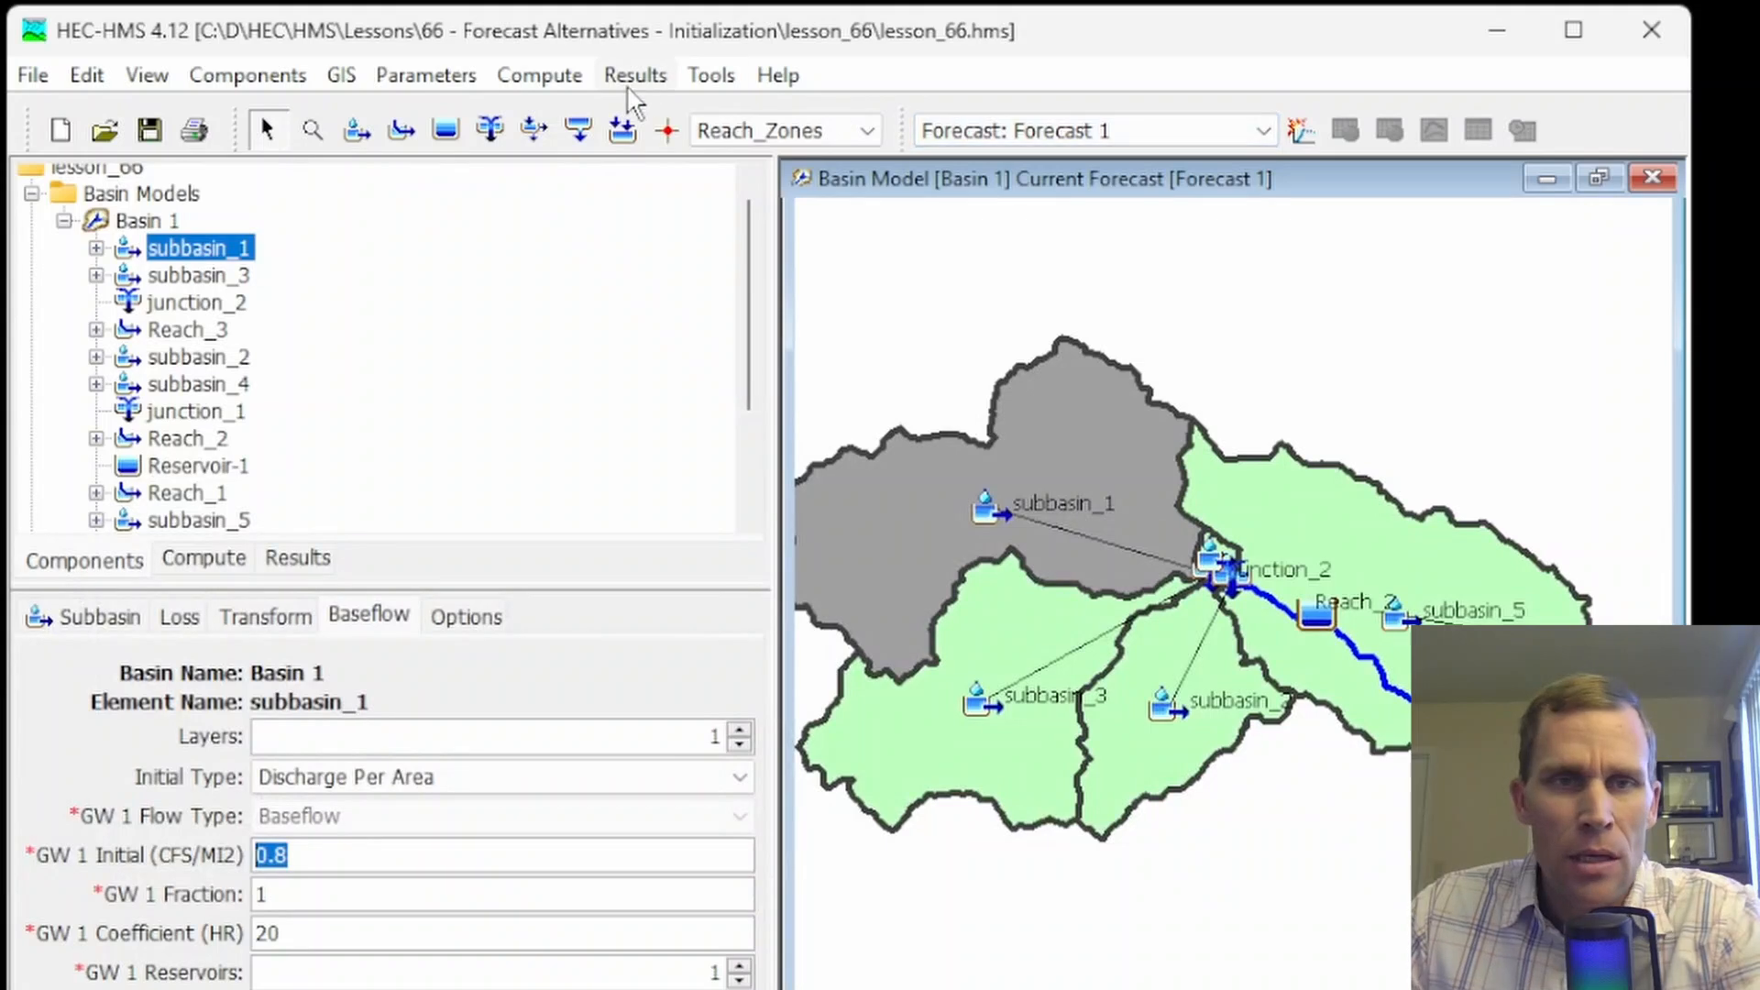
Check the Routing Config setting of the Forecast 1 alternative
click(204, 558)
click(151, 240)
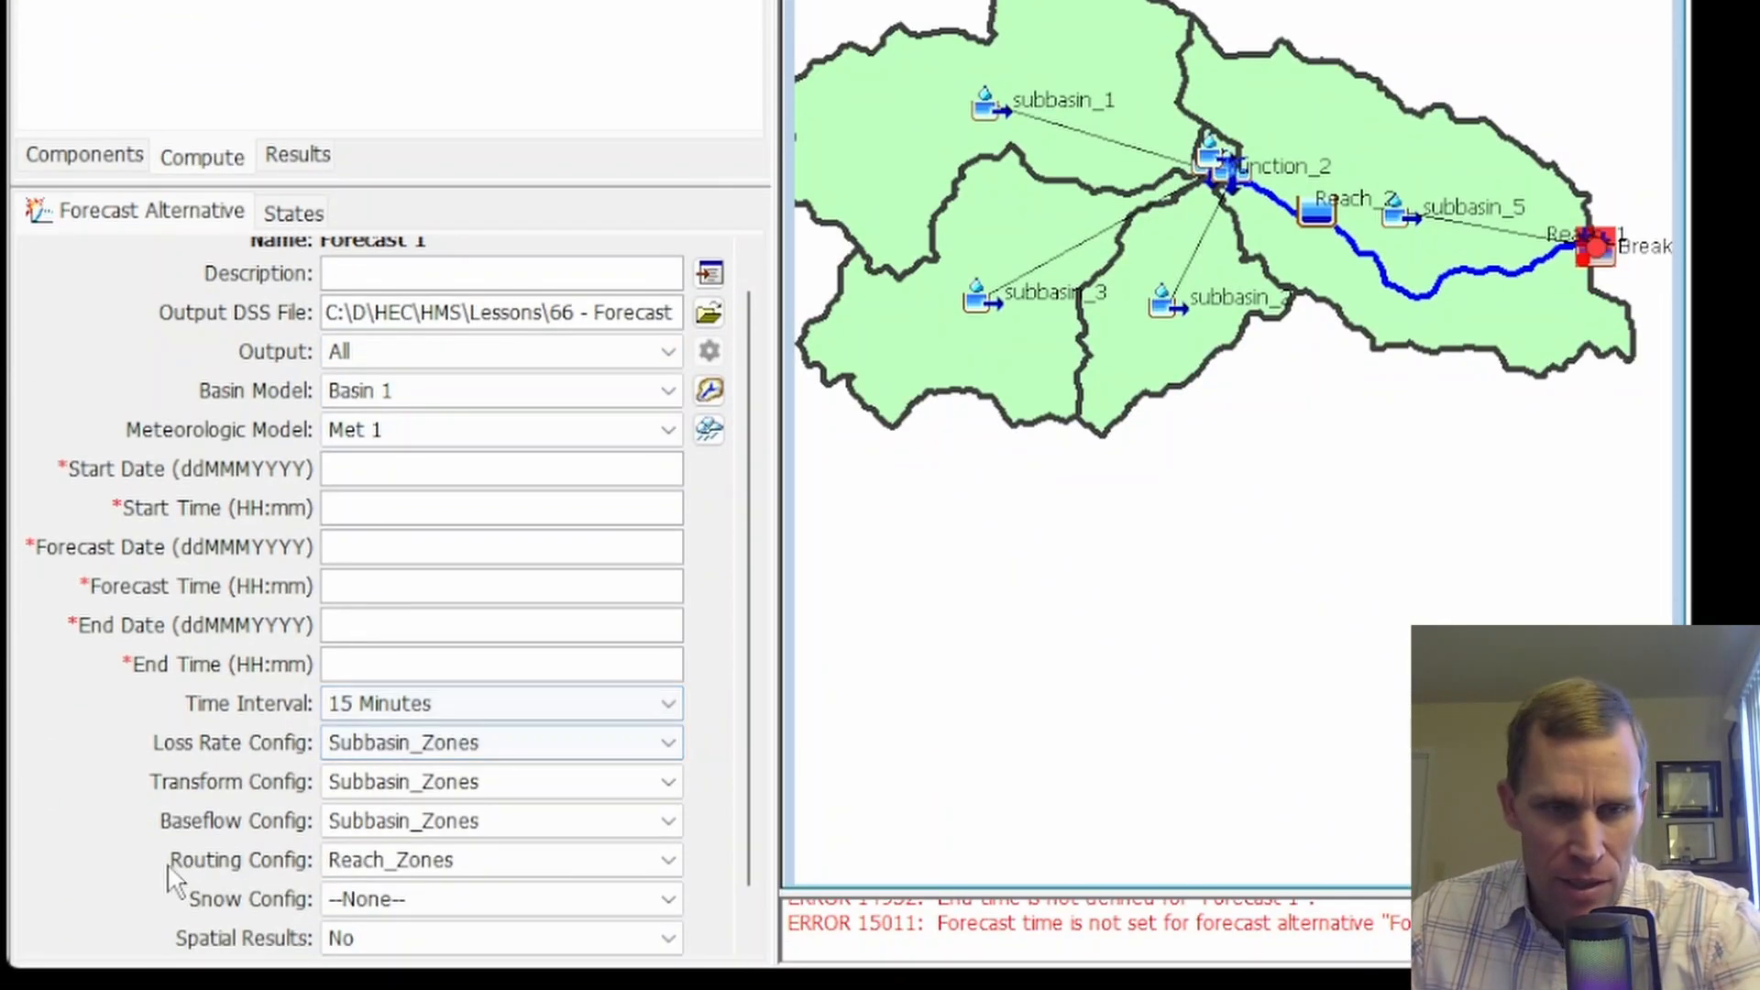
click(381, 860)
click(383, 859)
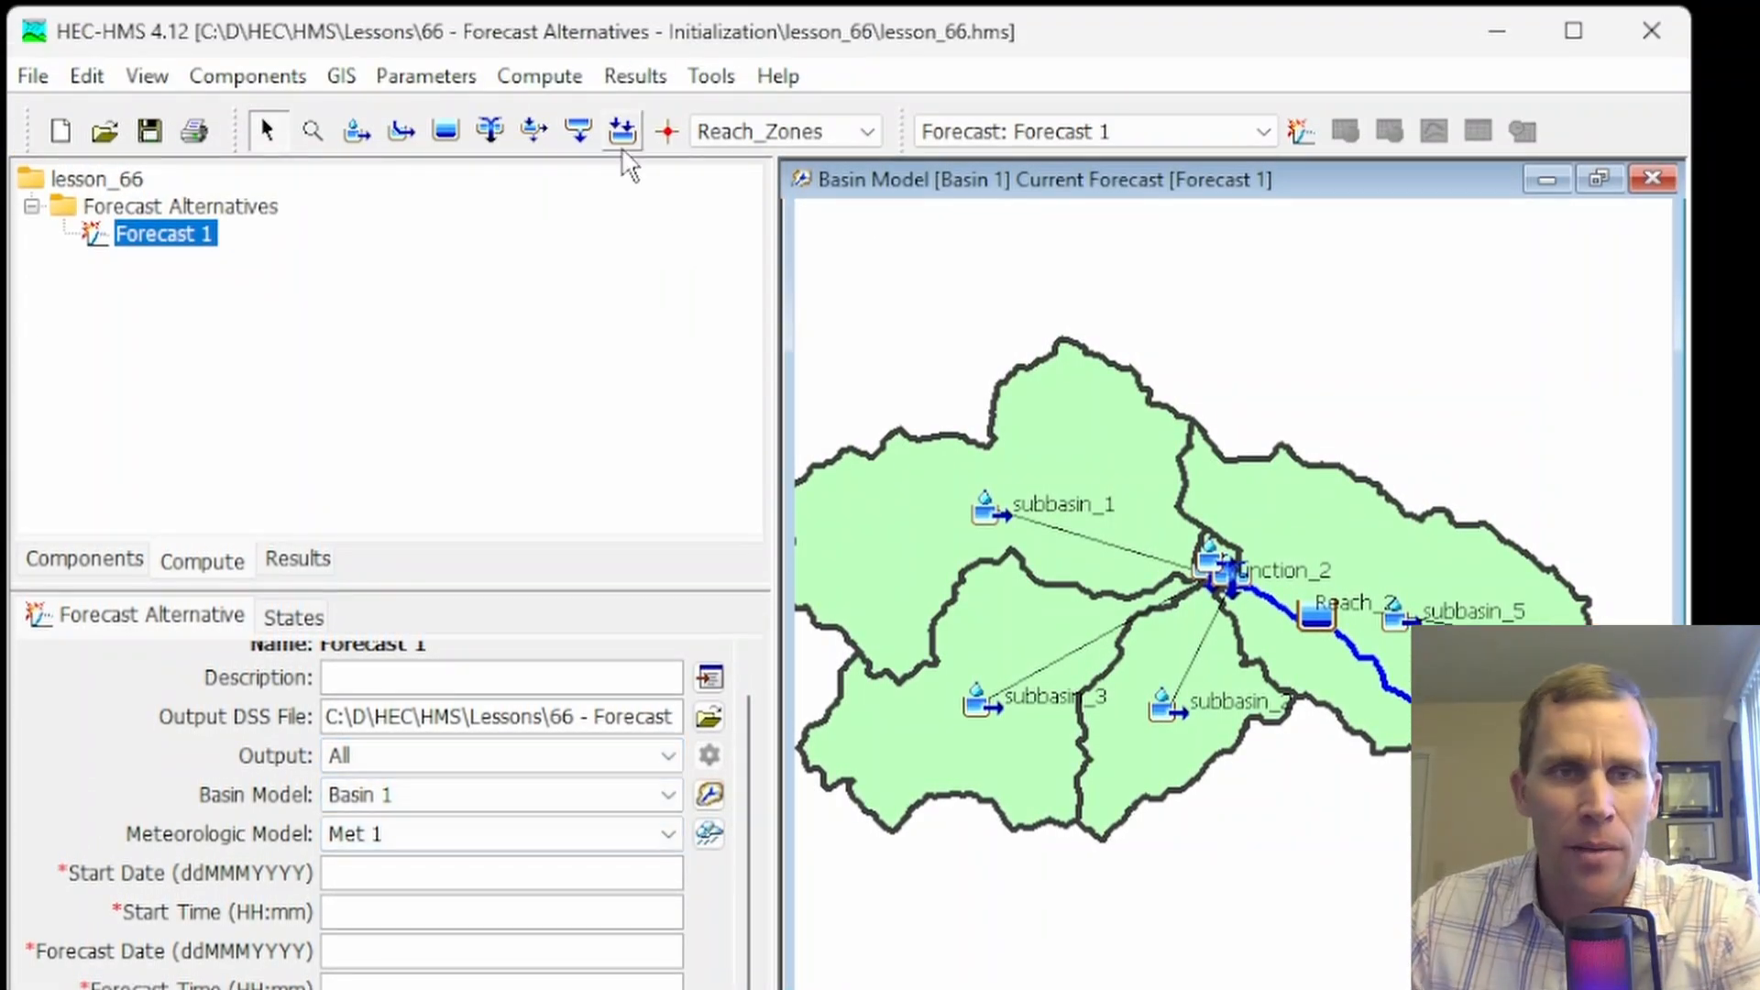
Examine the Forecast Initial Reach Outflow table for All_Reaches, widened to show the final values, and its discharge gage choices for Reach_1
click(538, 60)
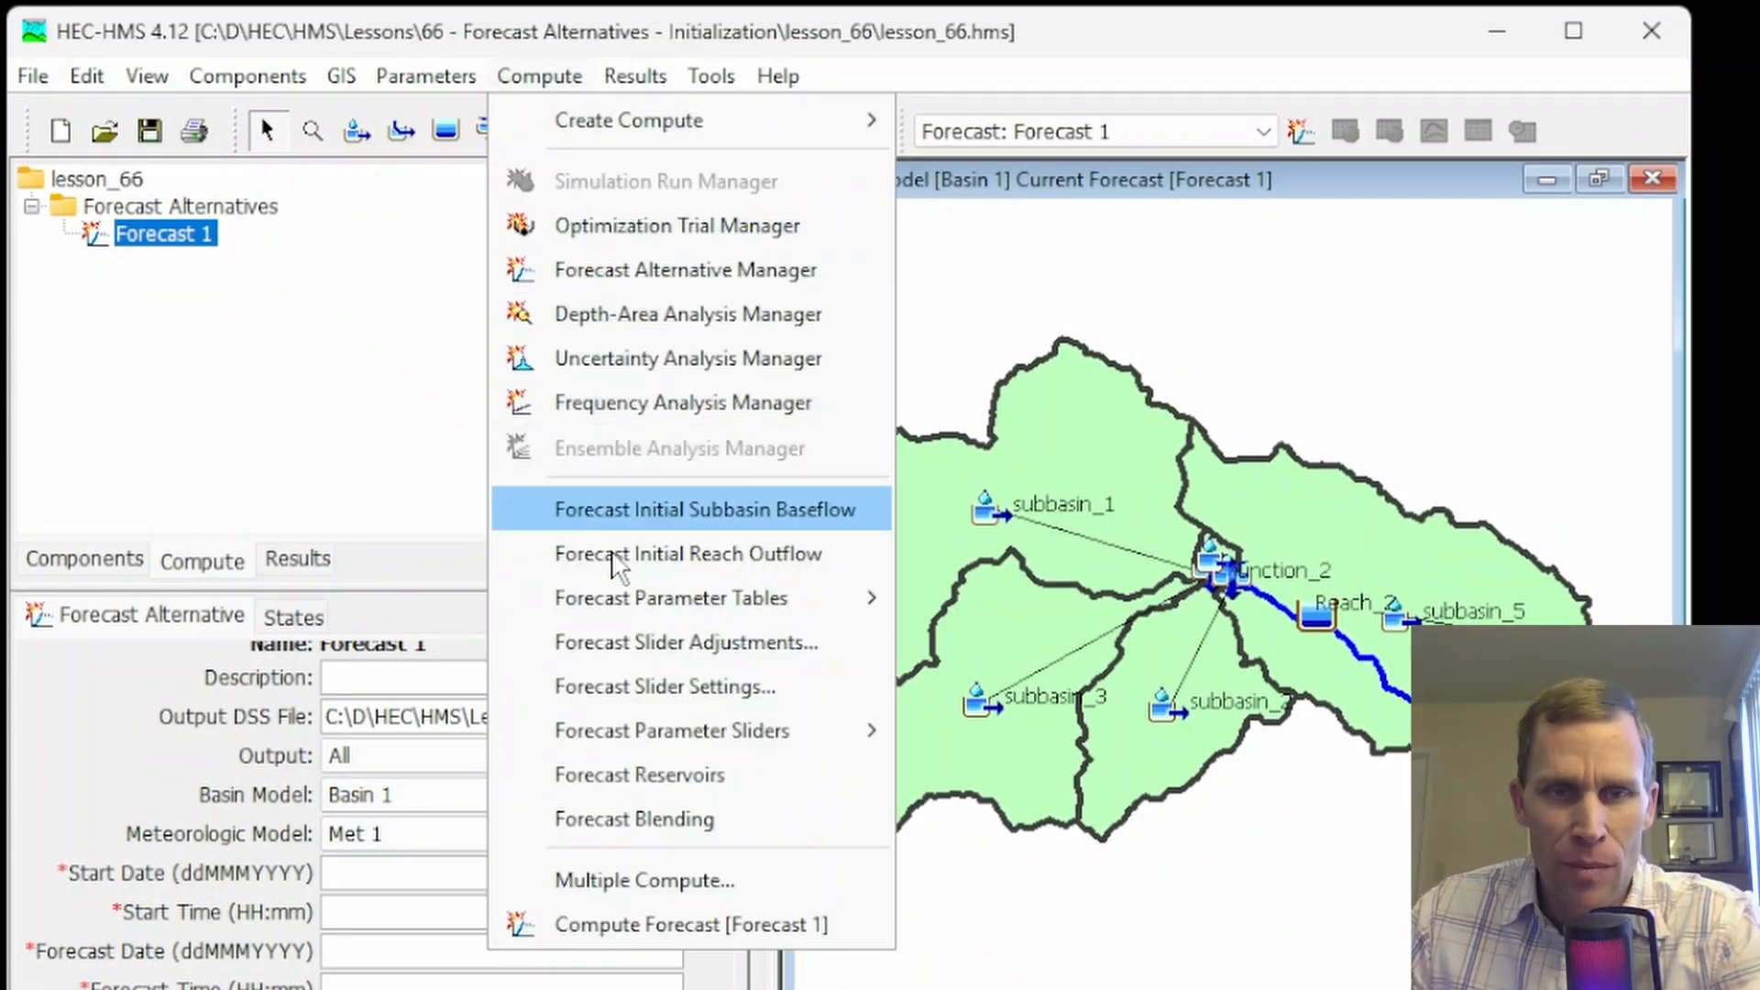
click(659, 554)
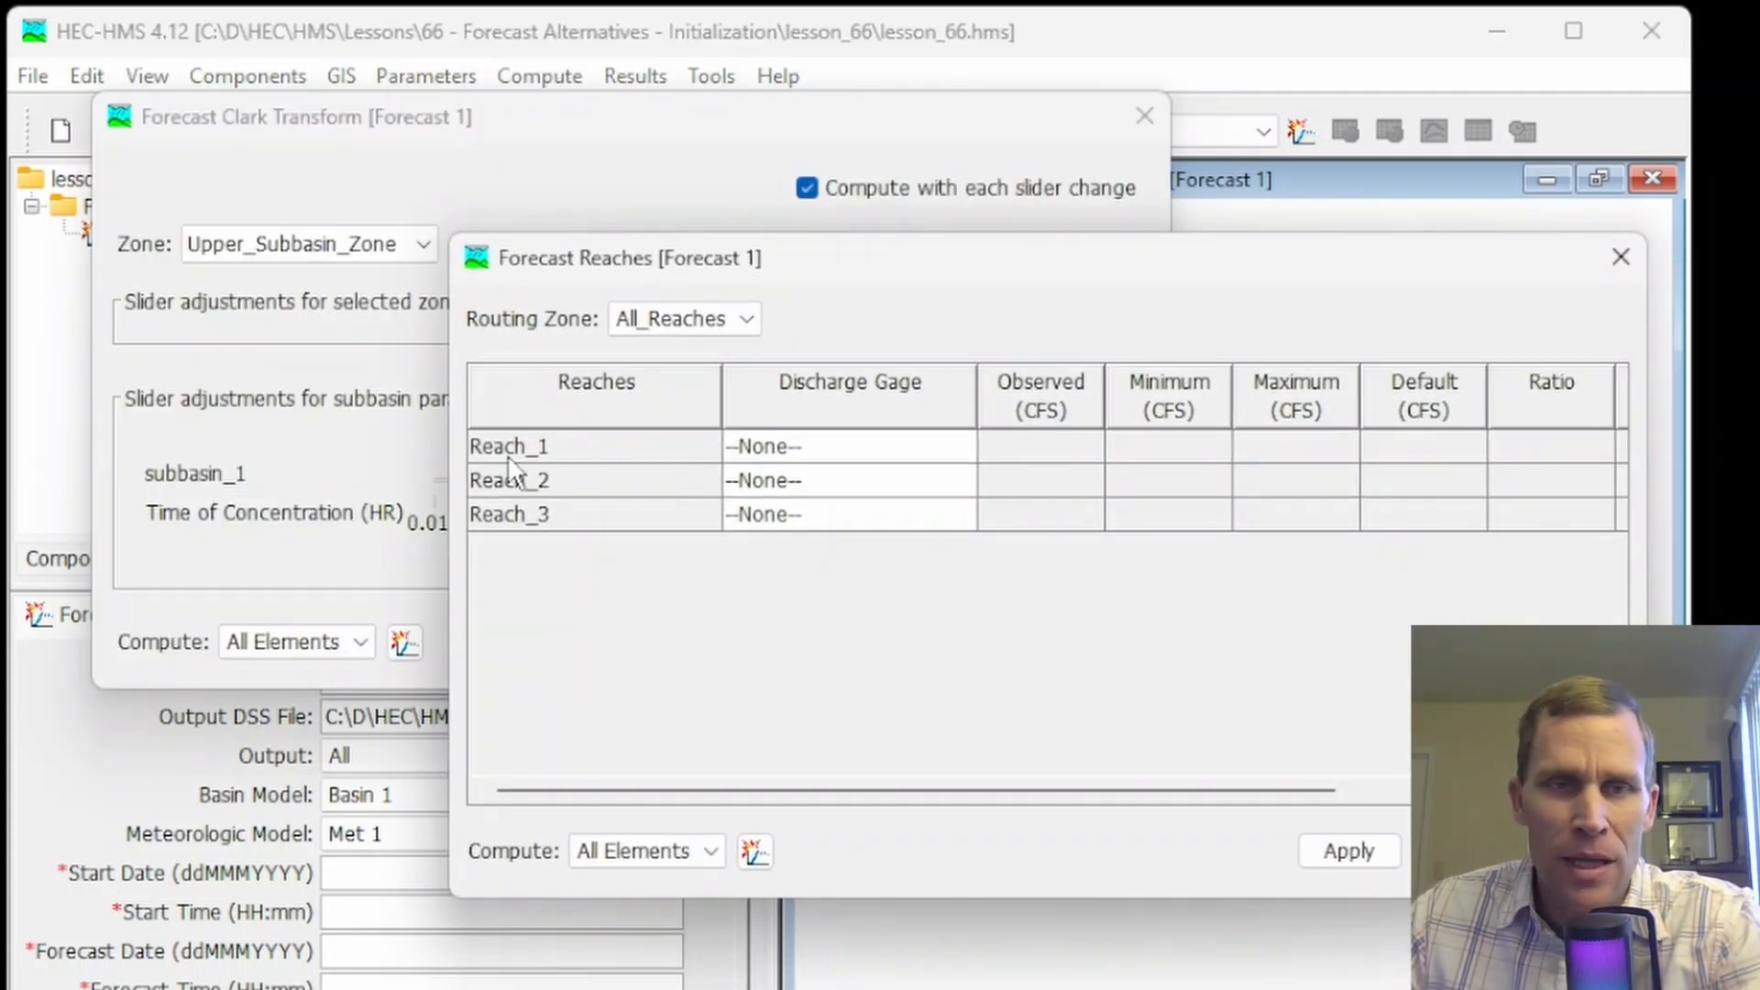
drag(450, 488, 18, 546)
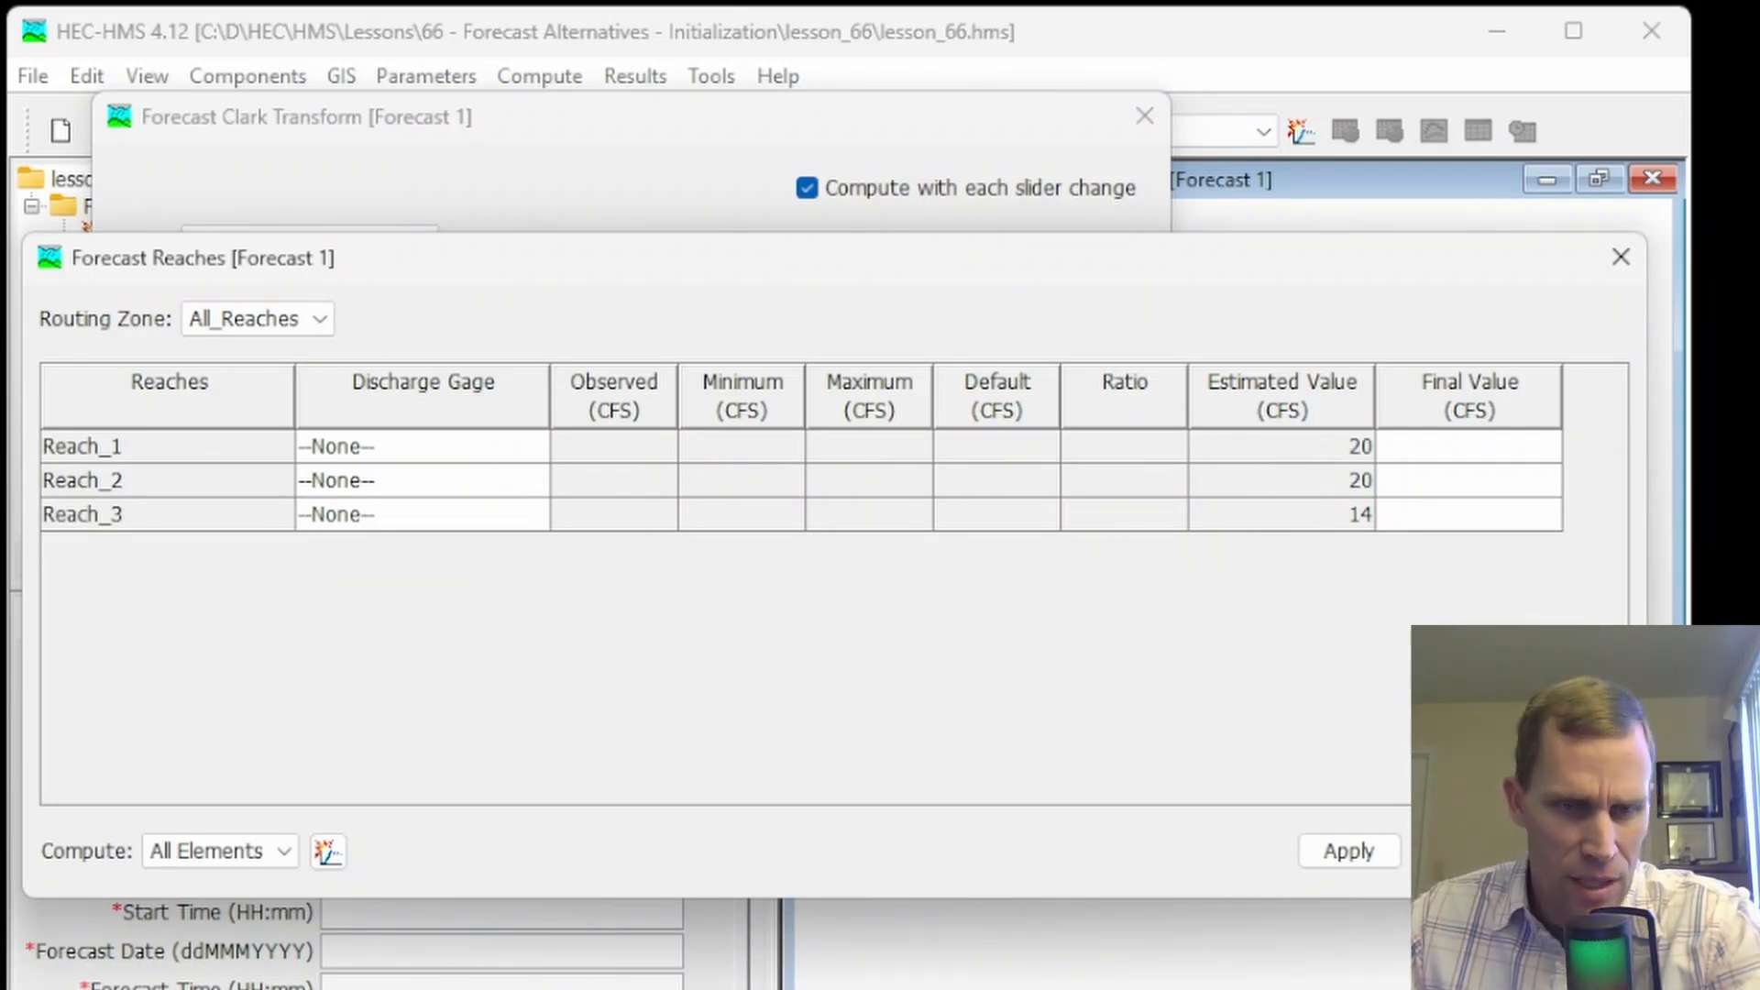
click(1455, 445)
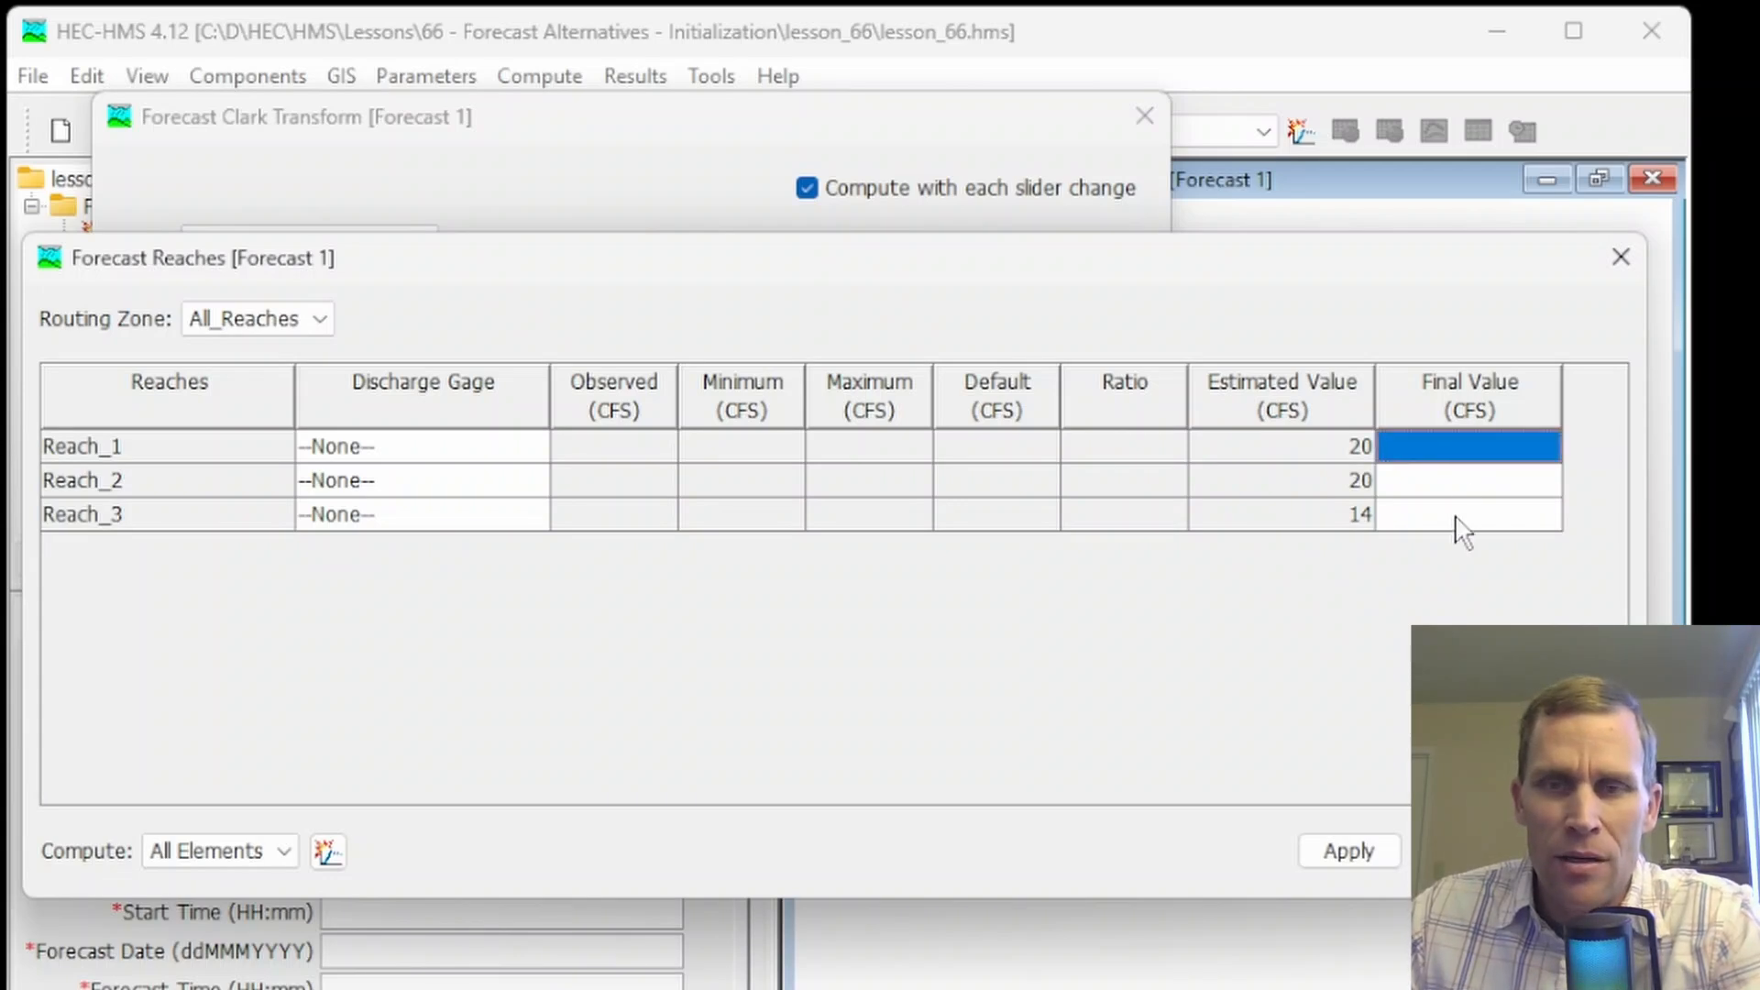
click(413, 449)
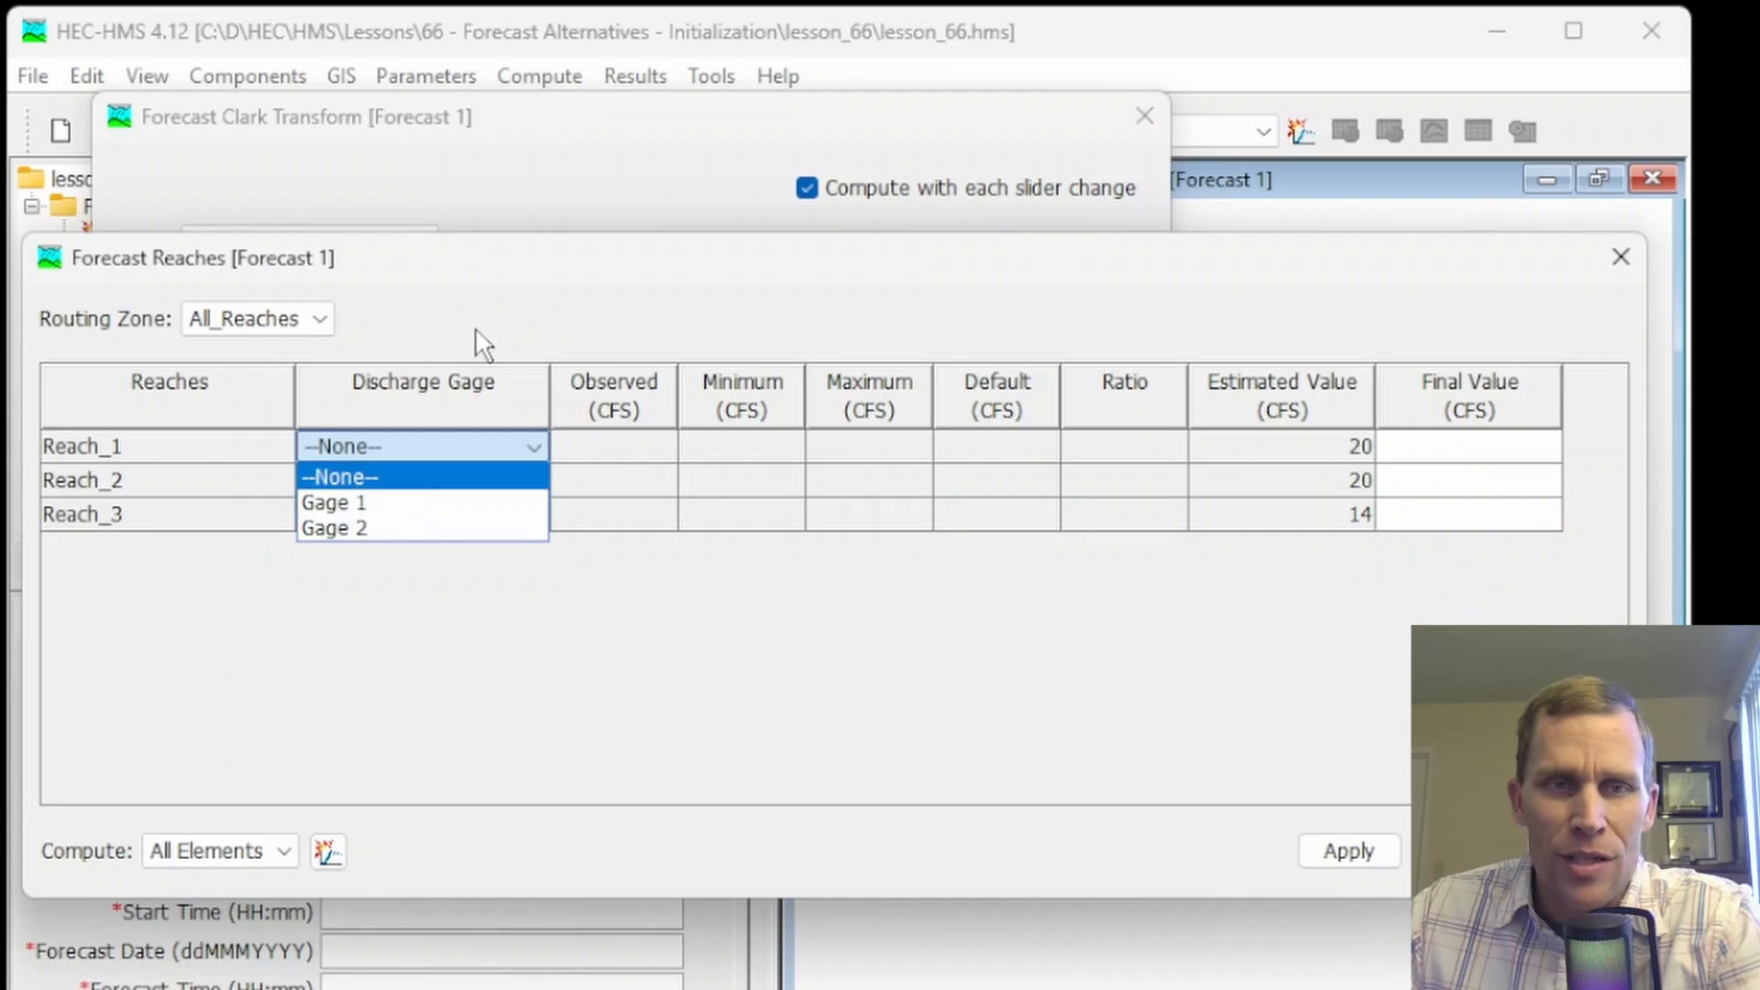
click(503, 283)
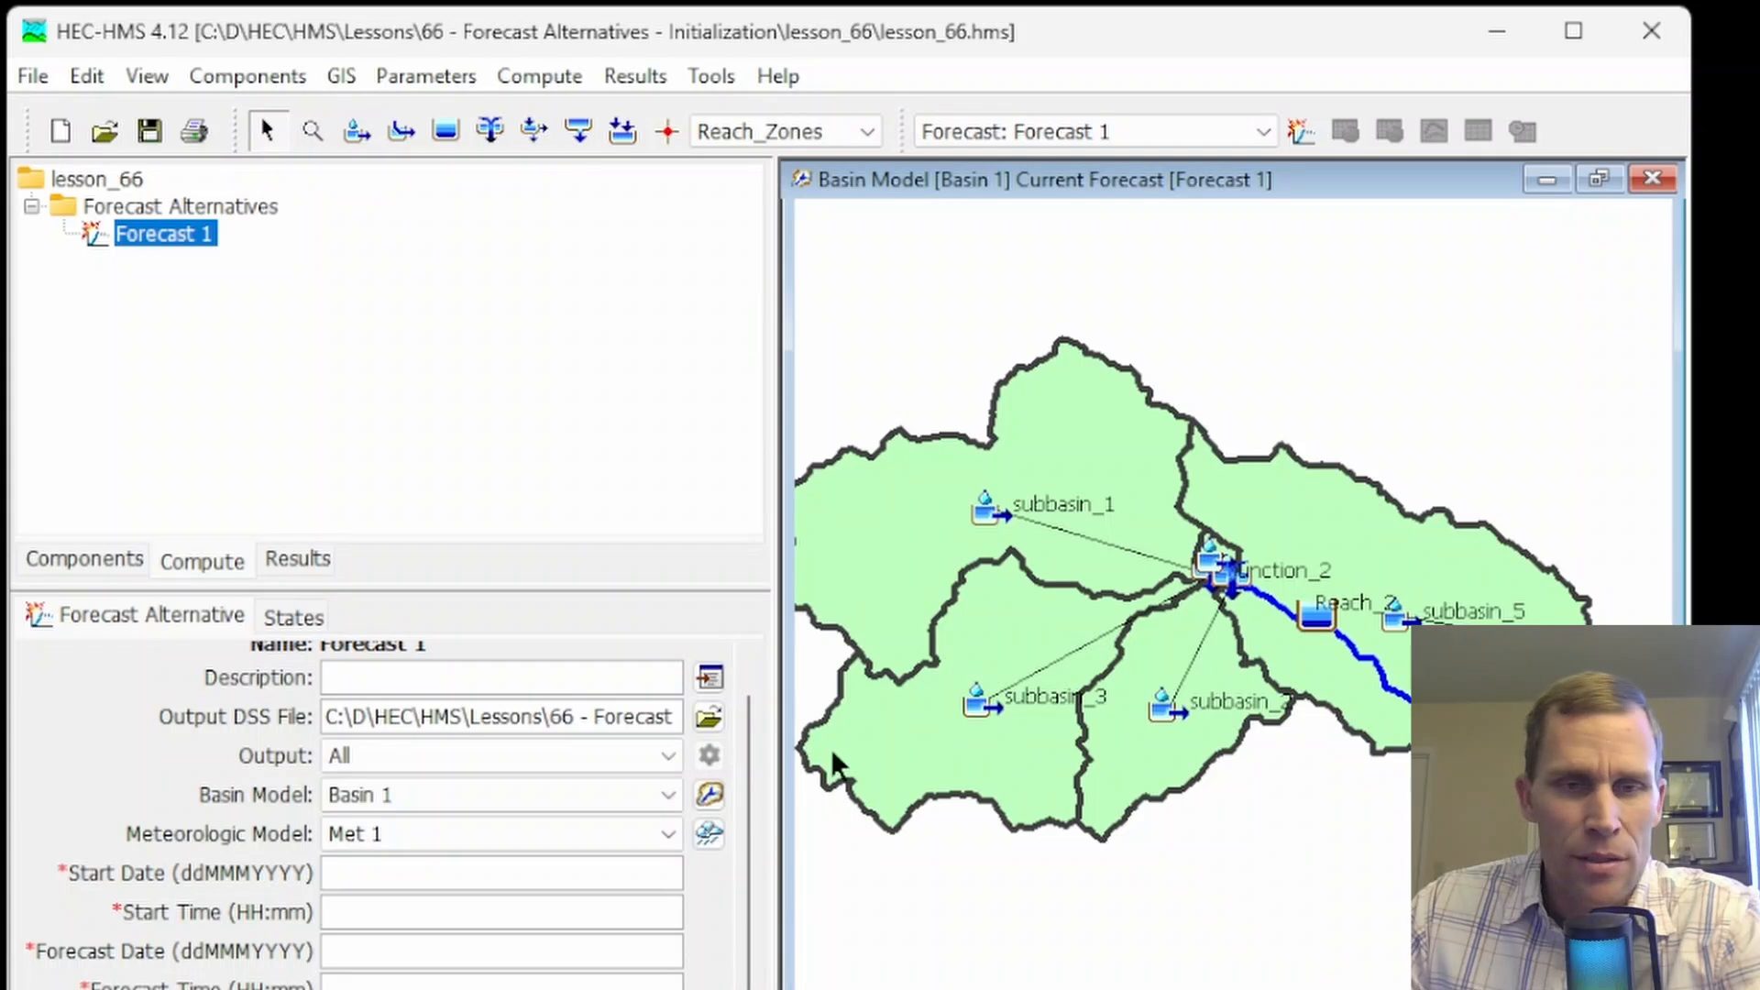
Check the initial condition type and initial elevation of Reservoir-1 in the basin model
click(1320, 631)
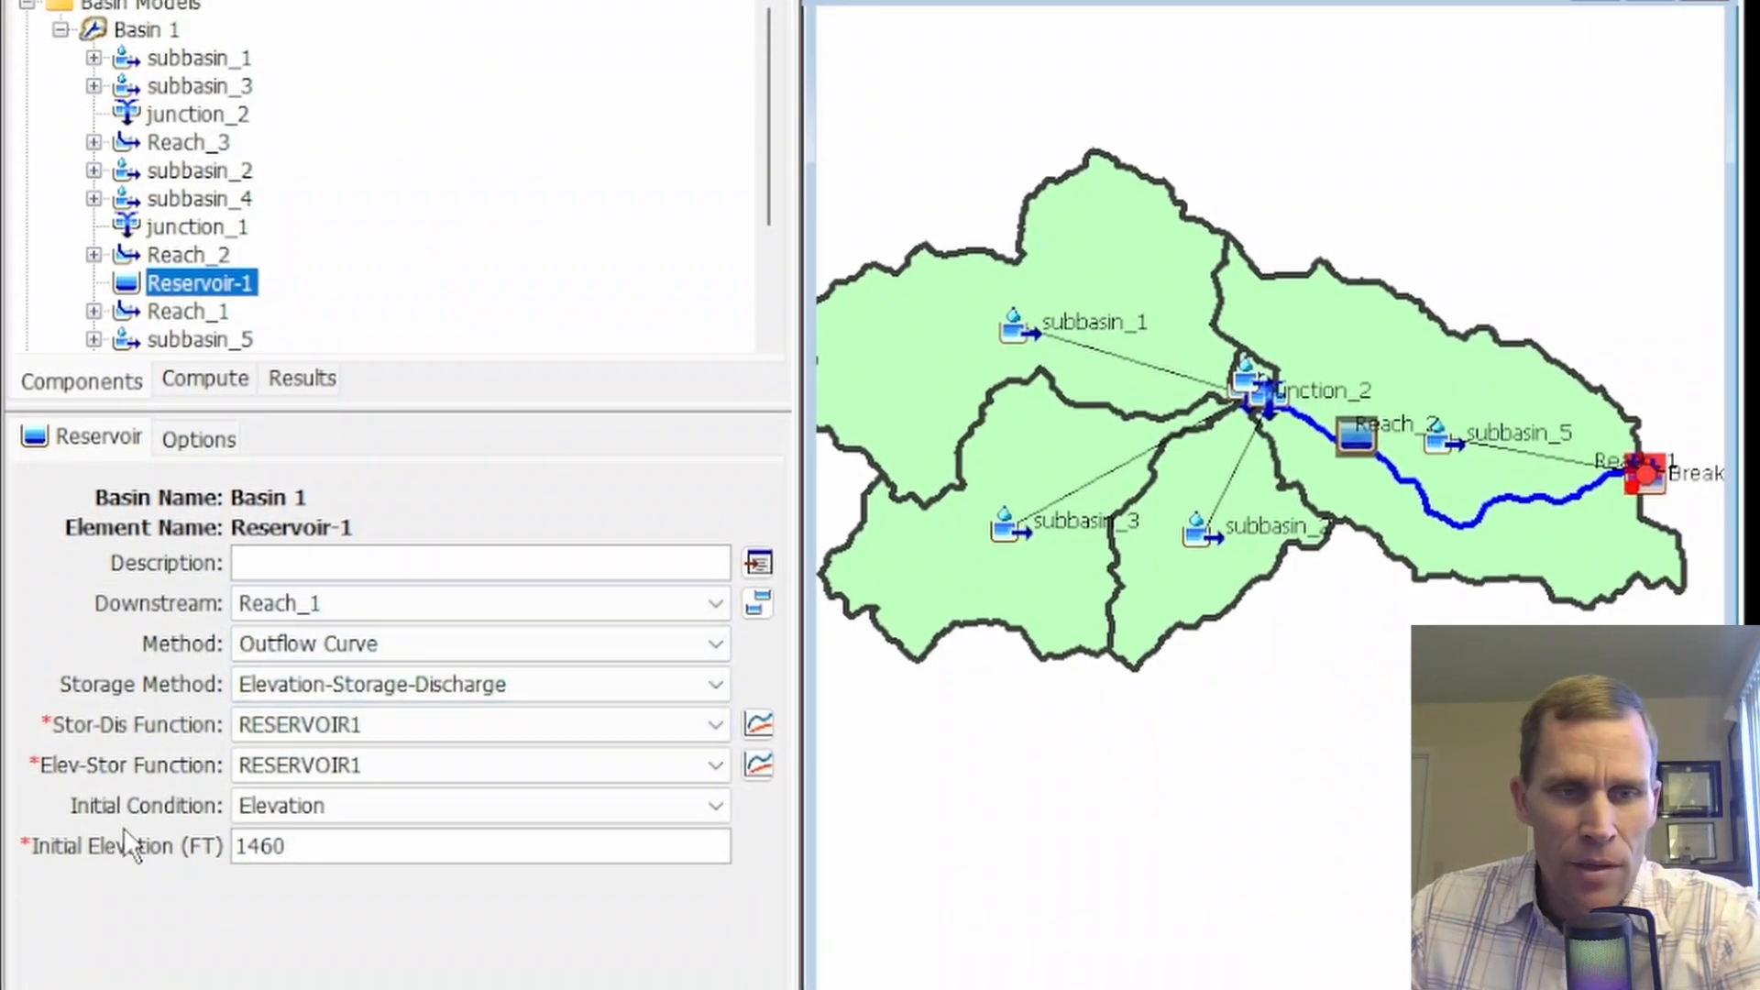
click(281, 811)
click(286, 807)
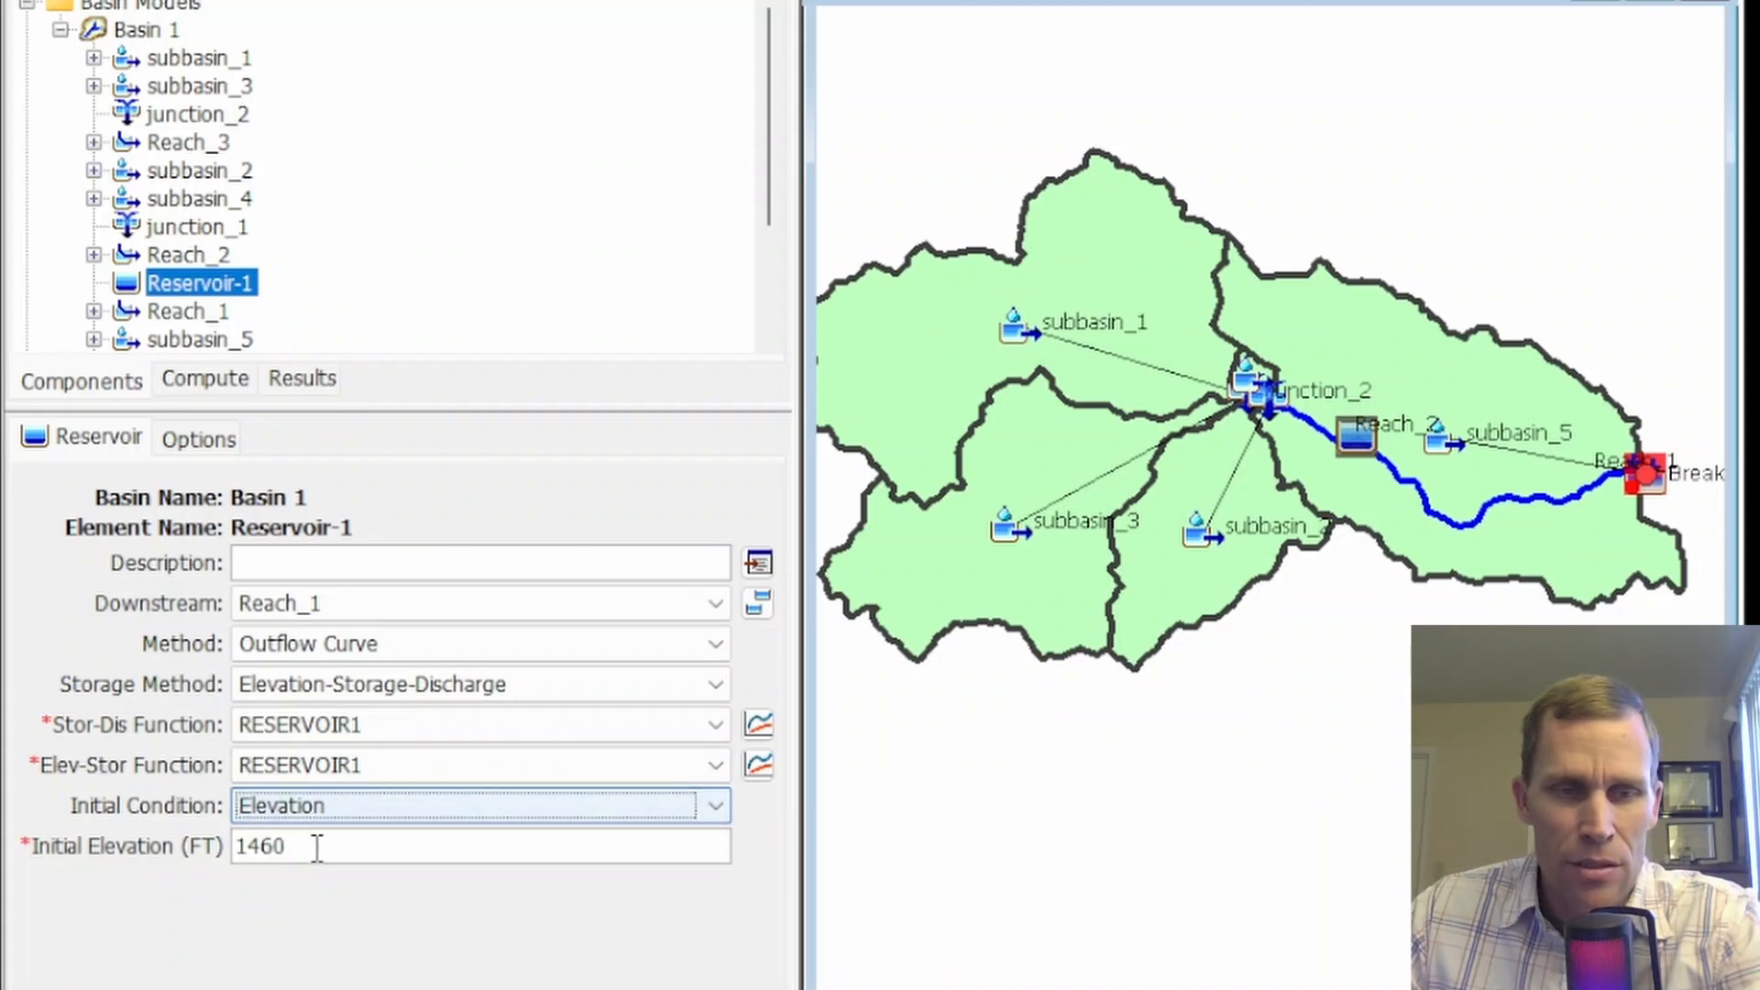
click(316, 845)
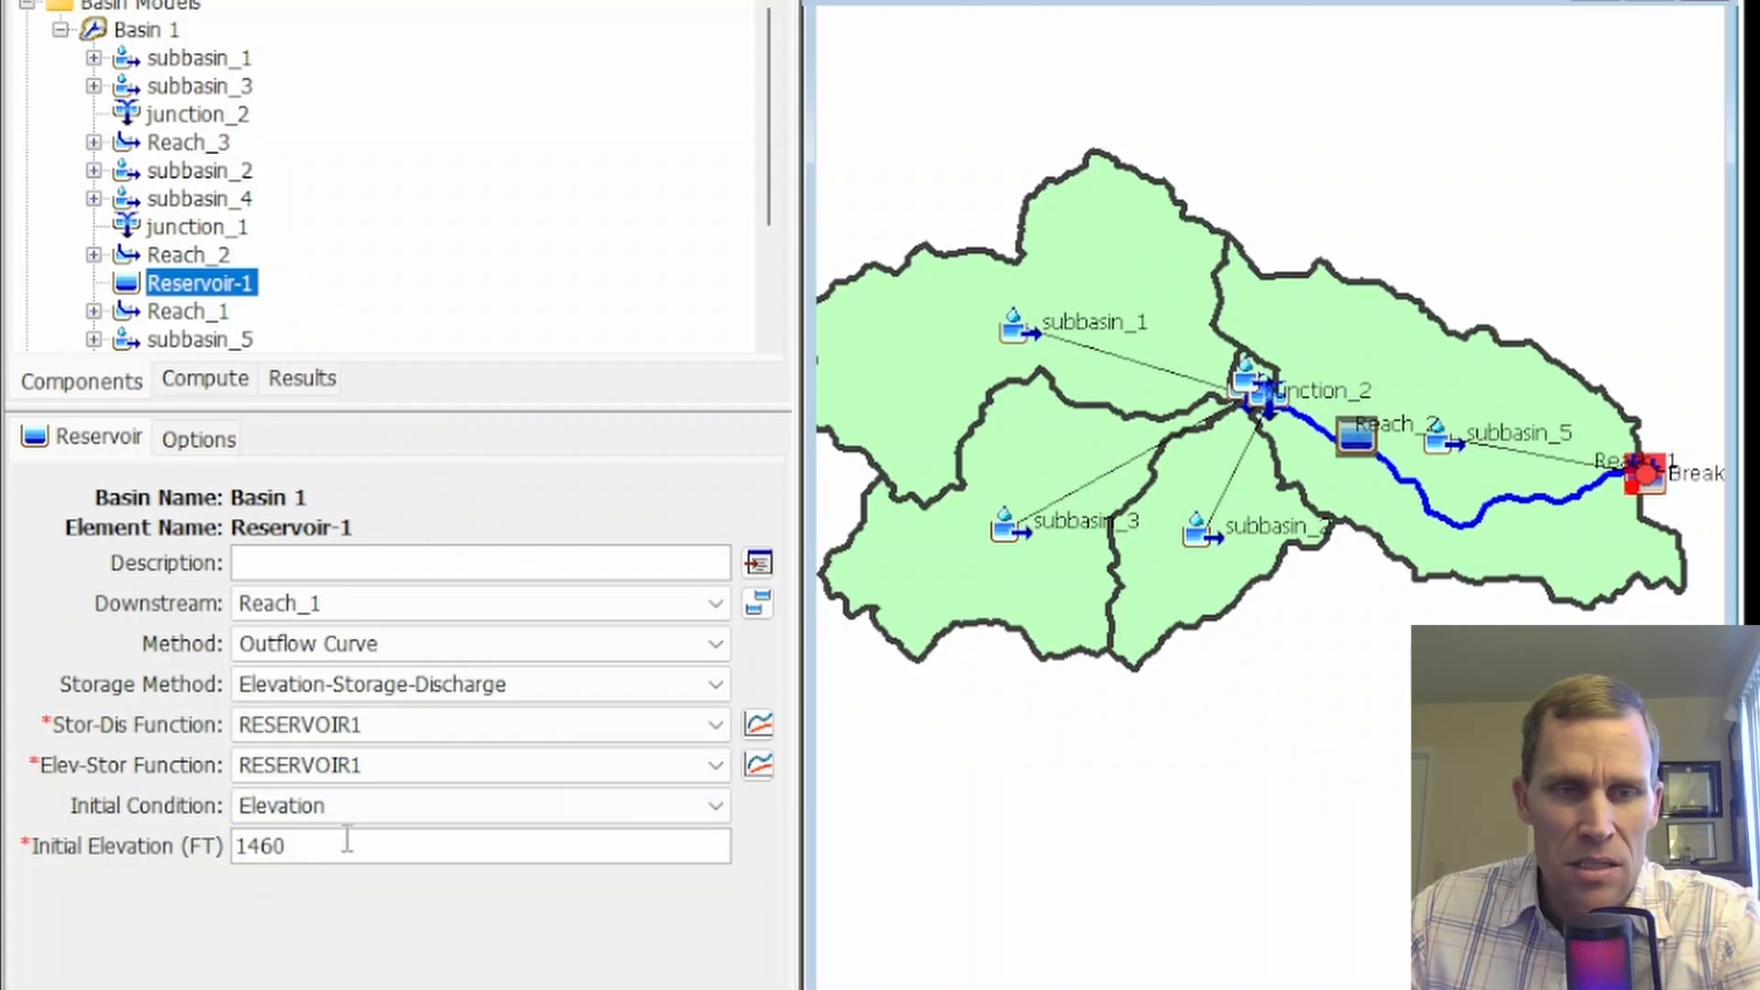
click(361, 808)
click(360, 809)
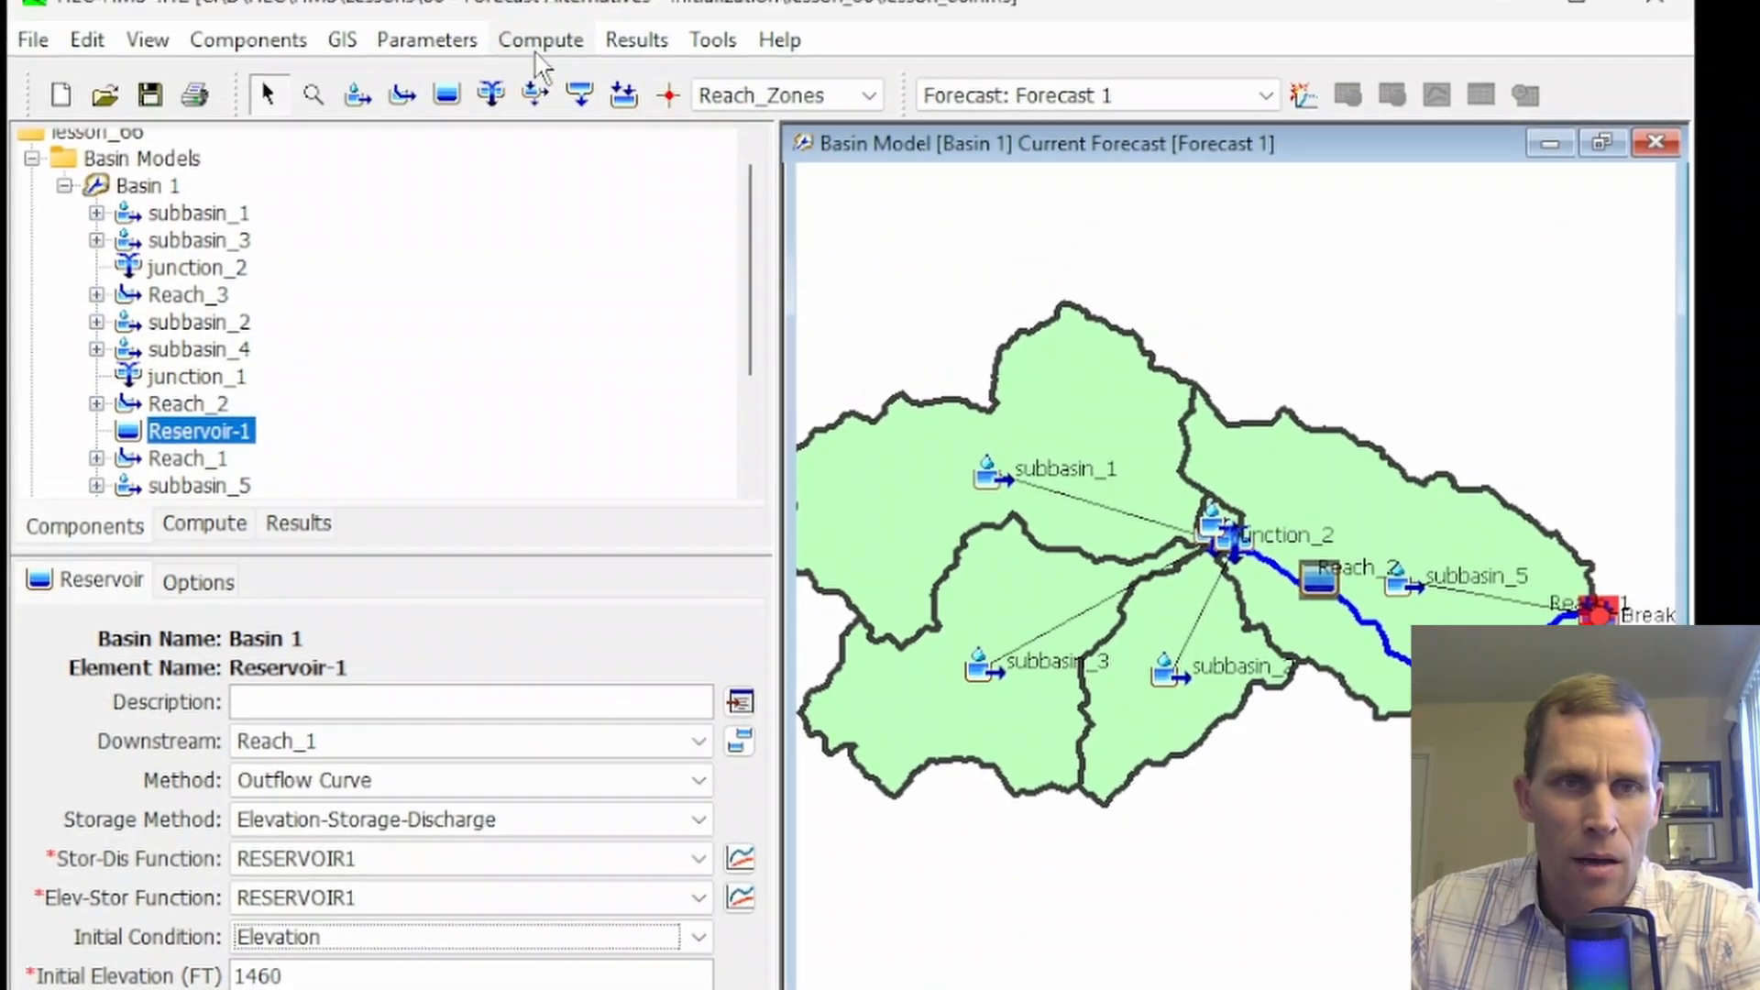
Open the Forecast Reservoirs table for Forecast 1 and widen it to examine Reservoir-1's estimated and final start-time pool elevation
click(538, 77)
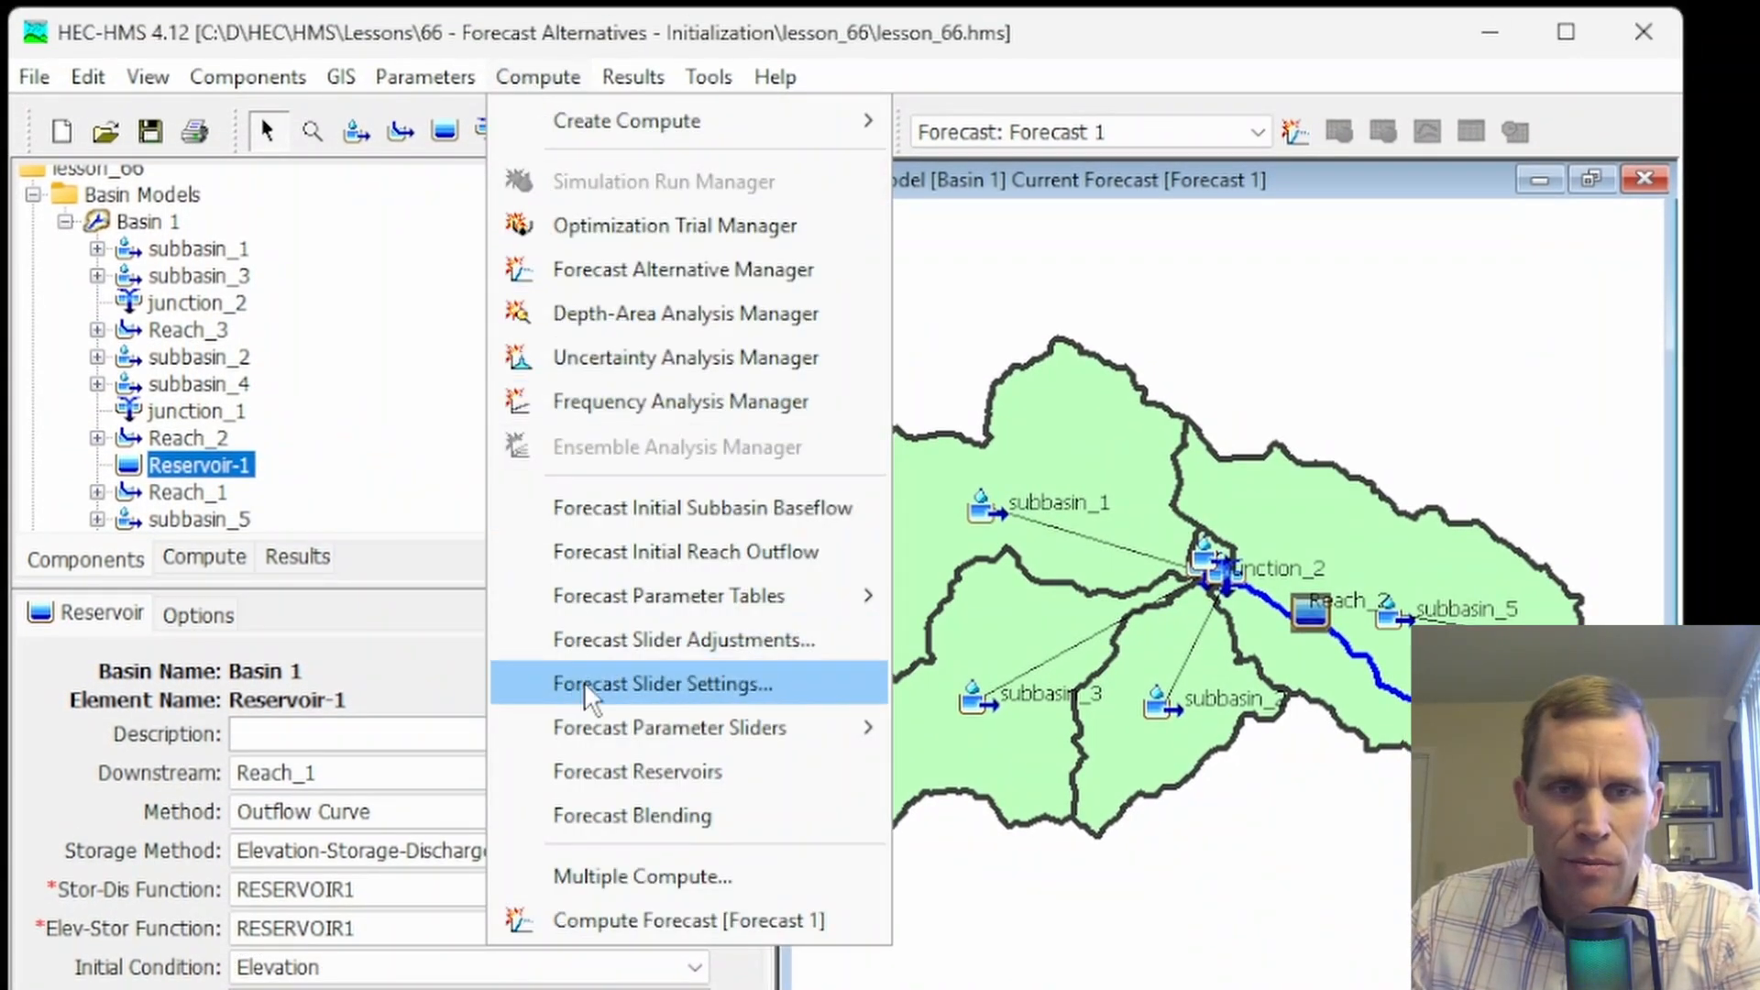
click(623, 770)
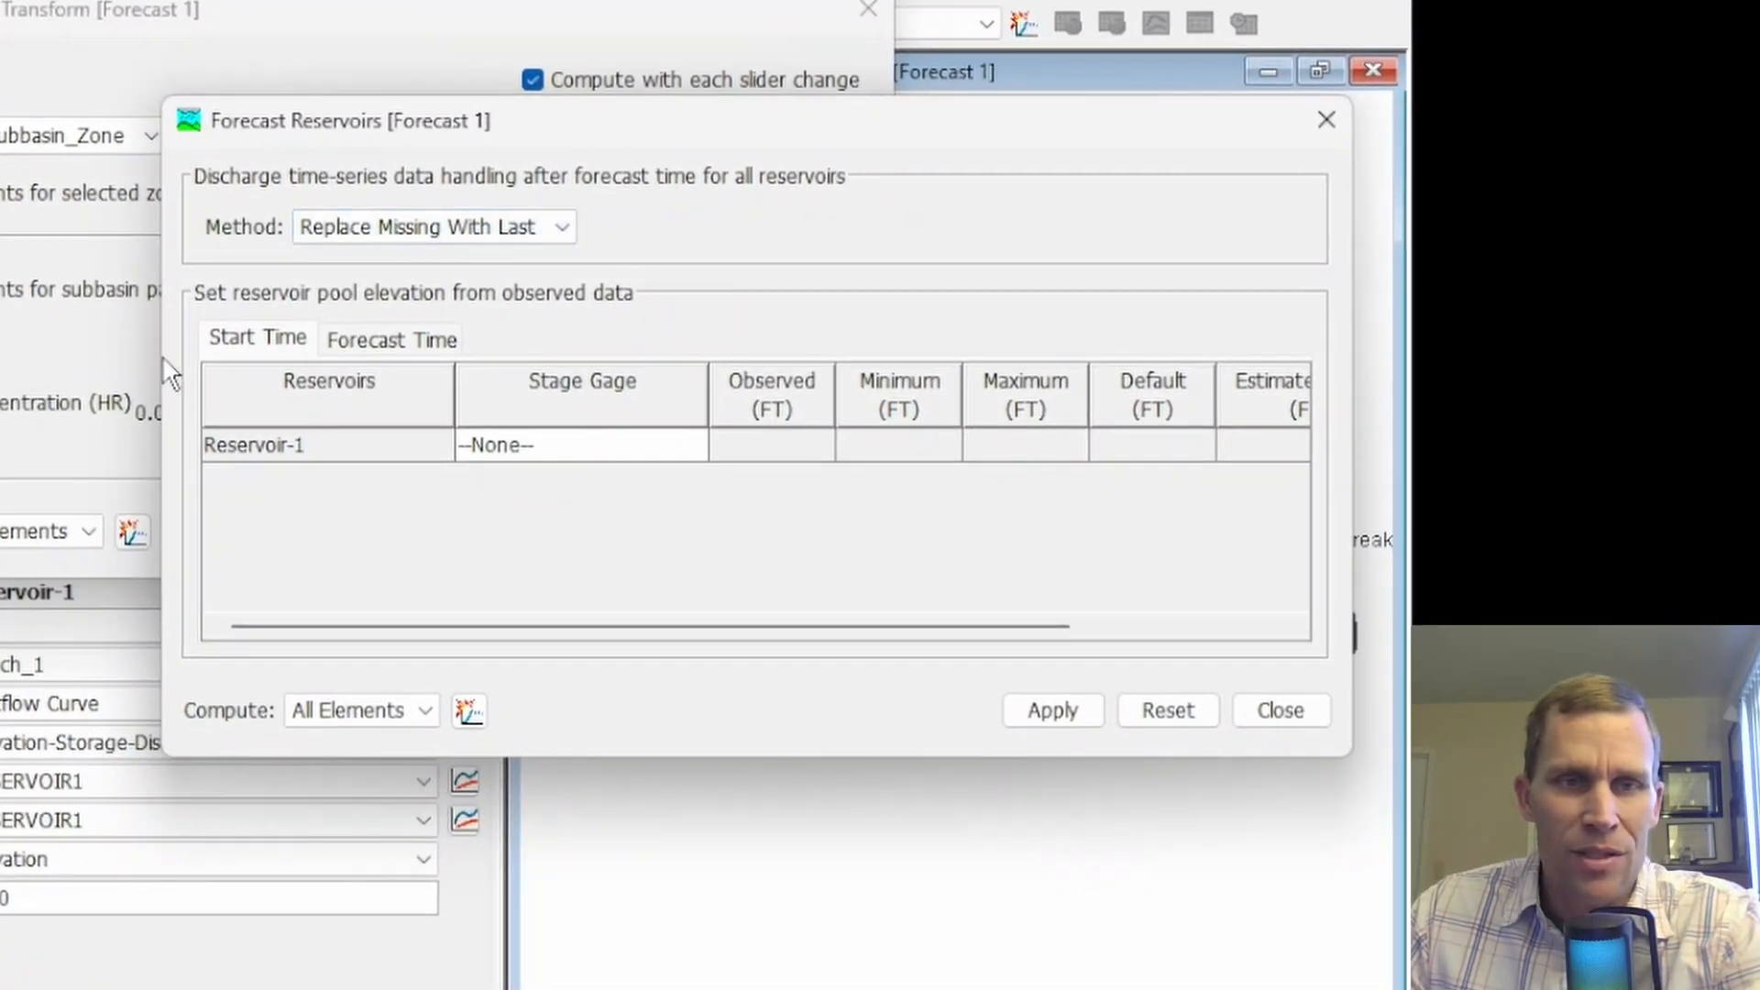
drag(161, 355, 0, 427)
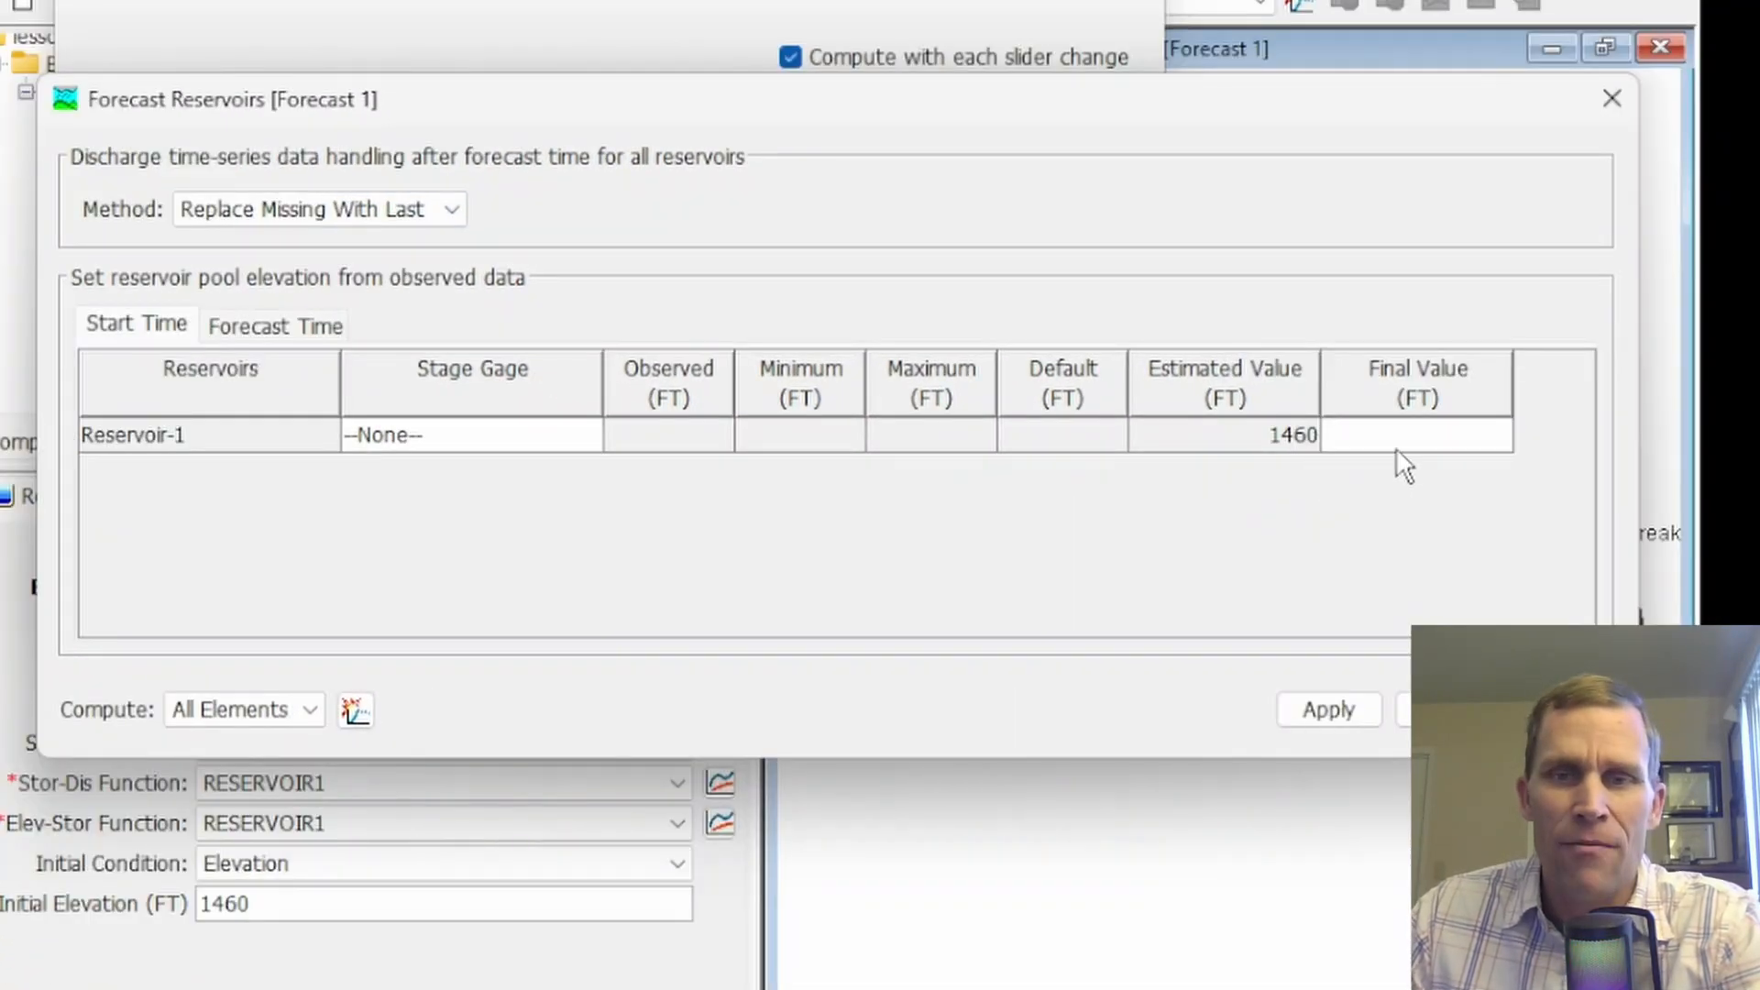
click(1435, 444)
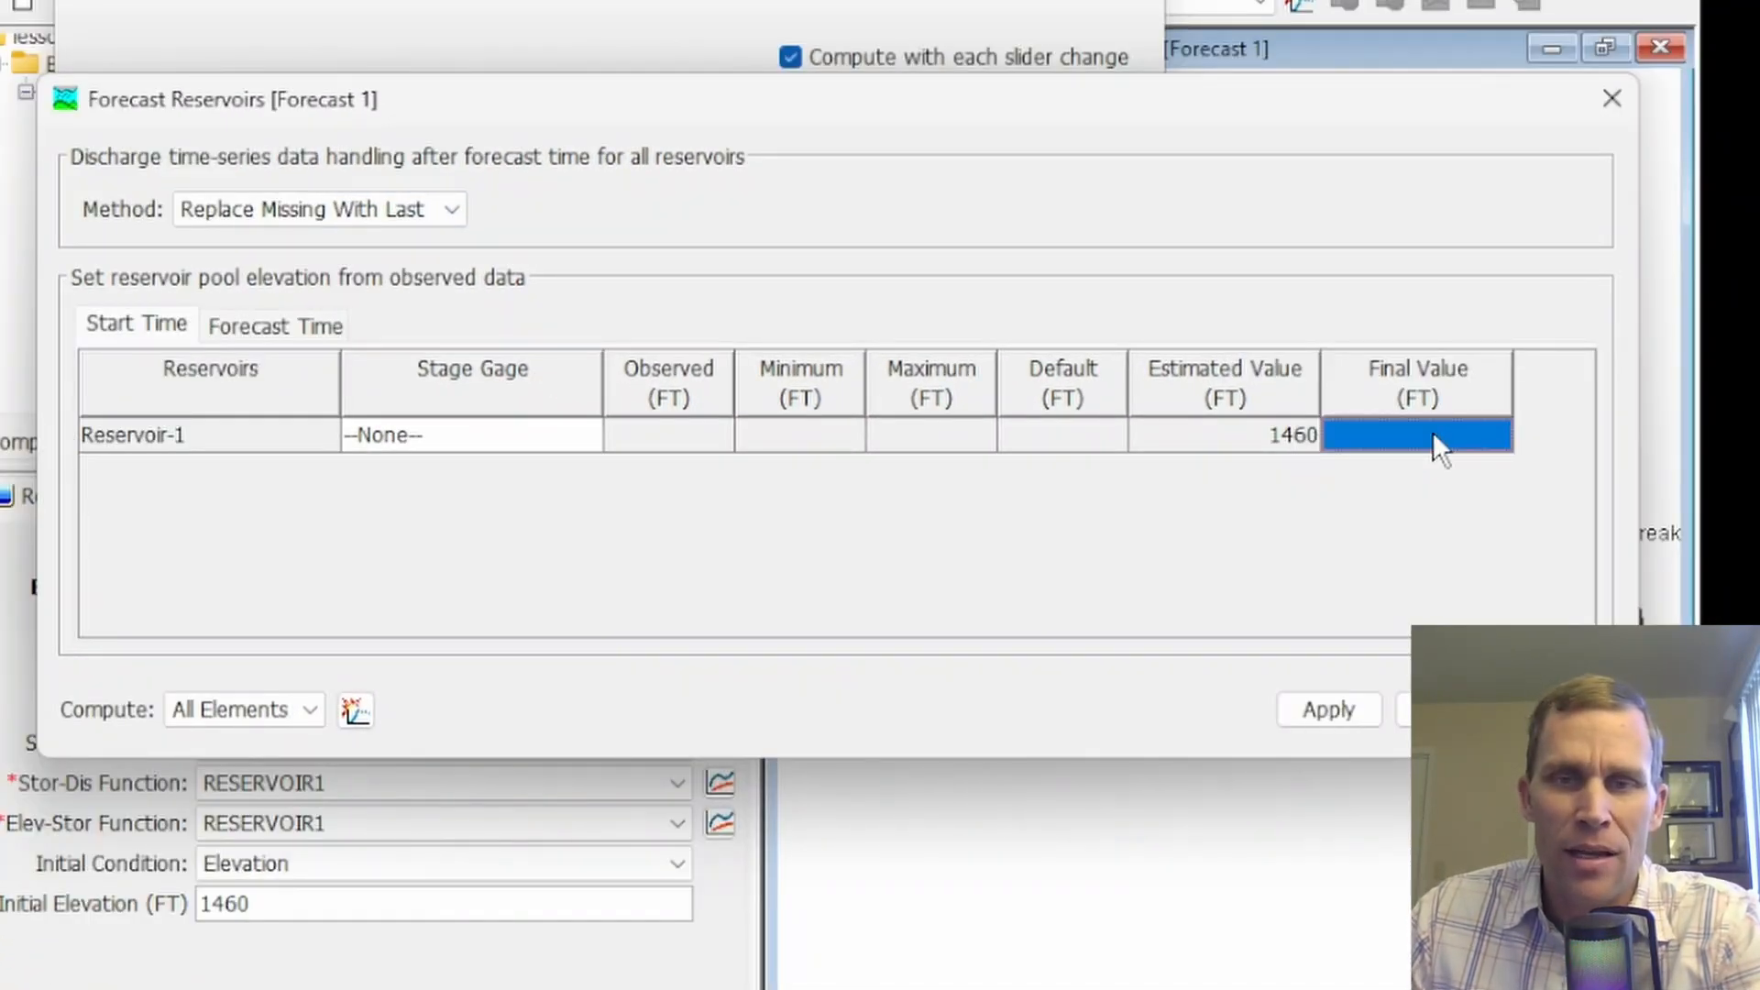
click(1203, 426)
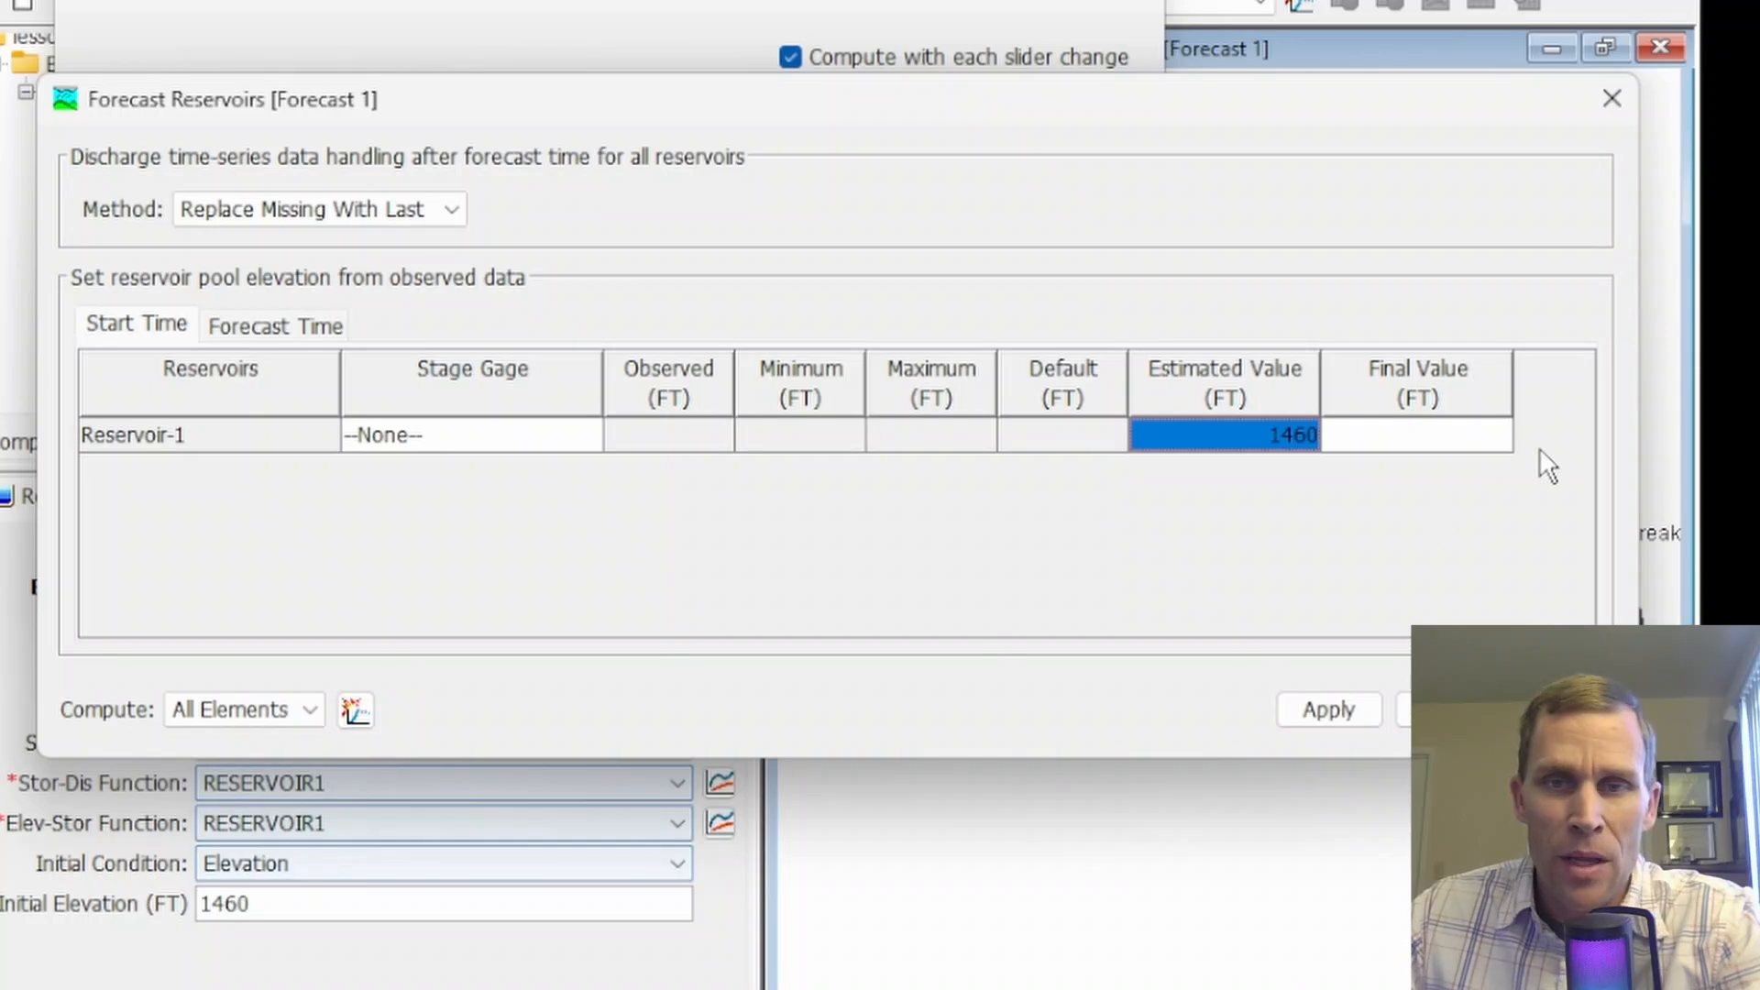
double_click(1408, 433)
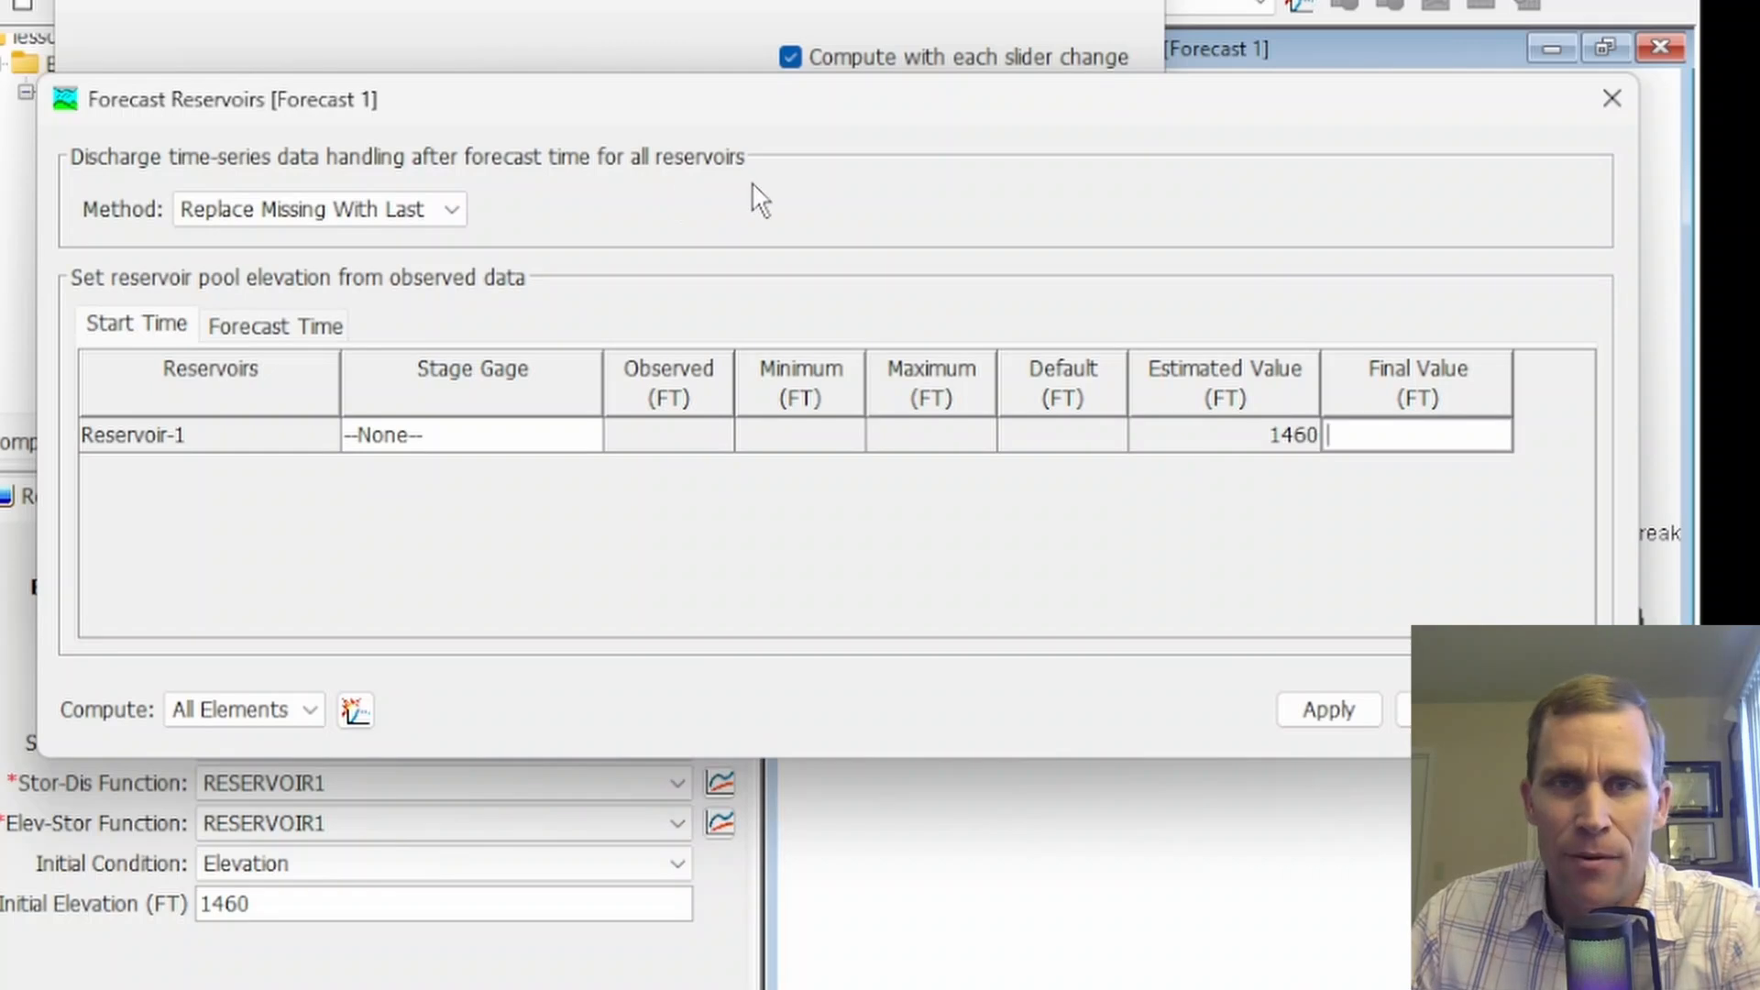
Review the discharge time-series data handling methods and Reservoir-1's start-time stage gage, keeping Replace Missing With Last
click(459, 207)
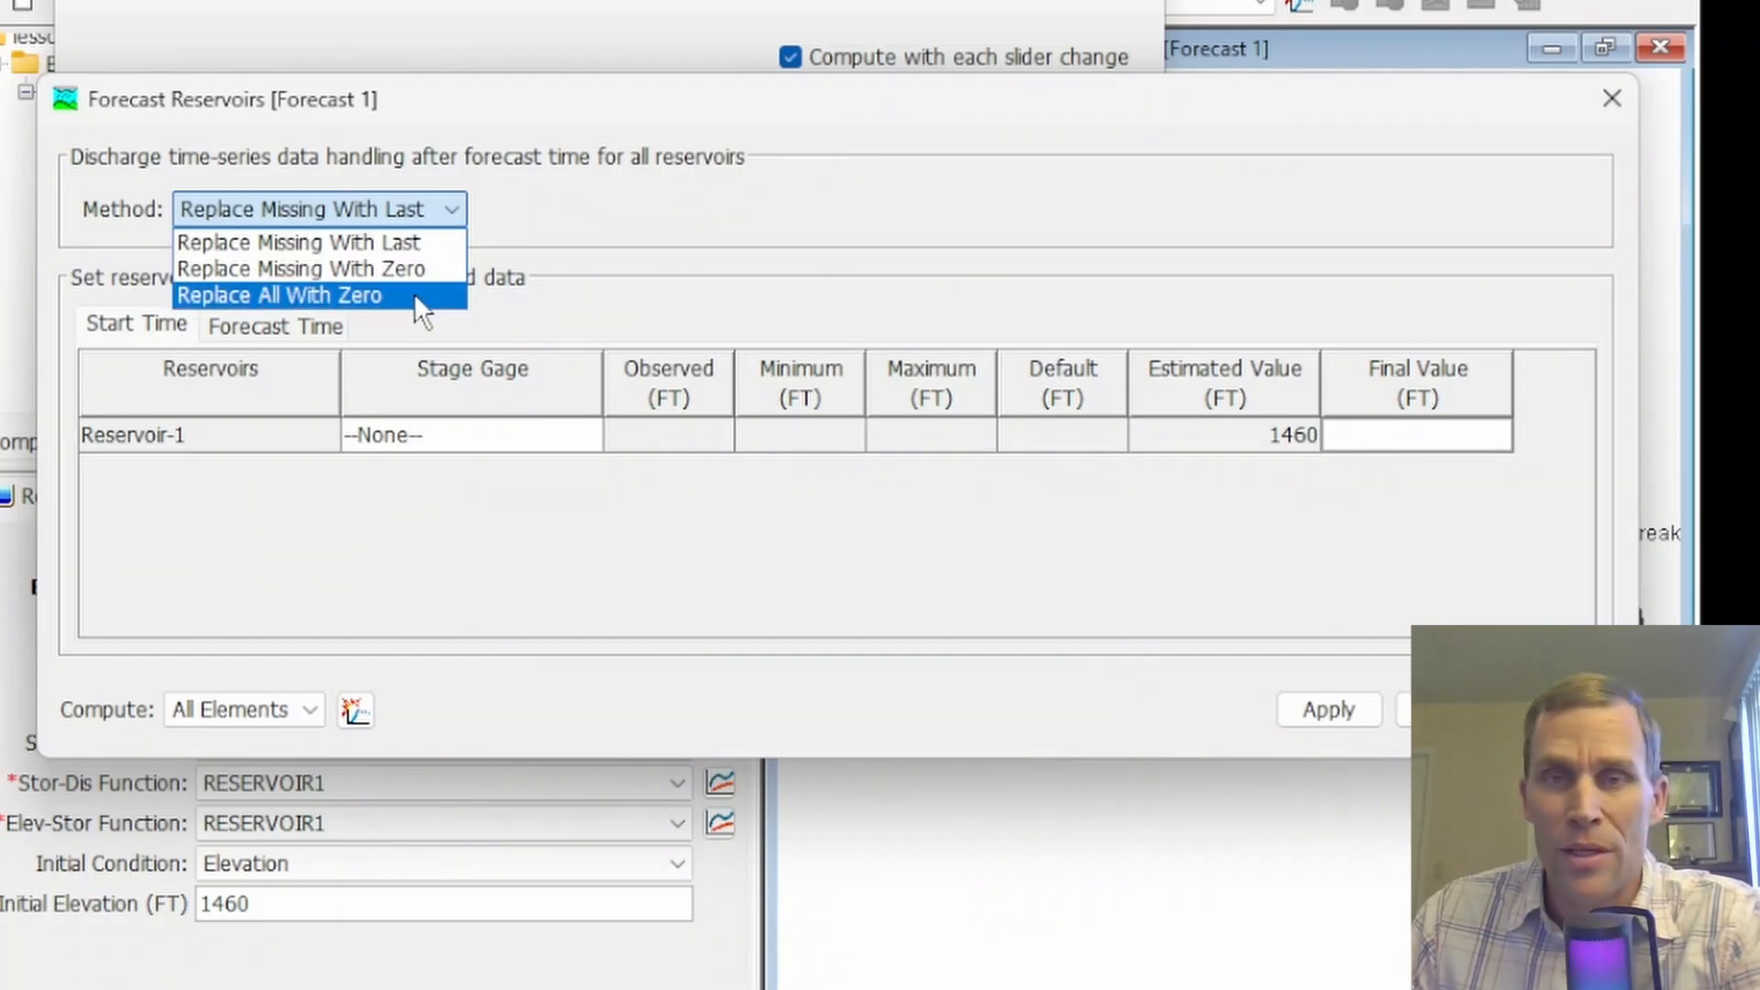
click(652, 257)
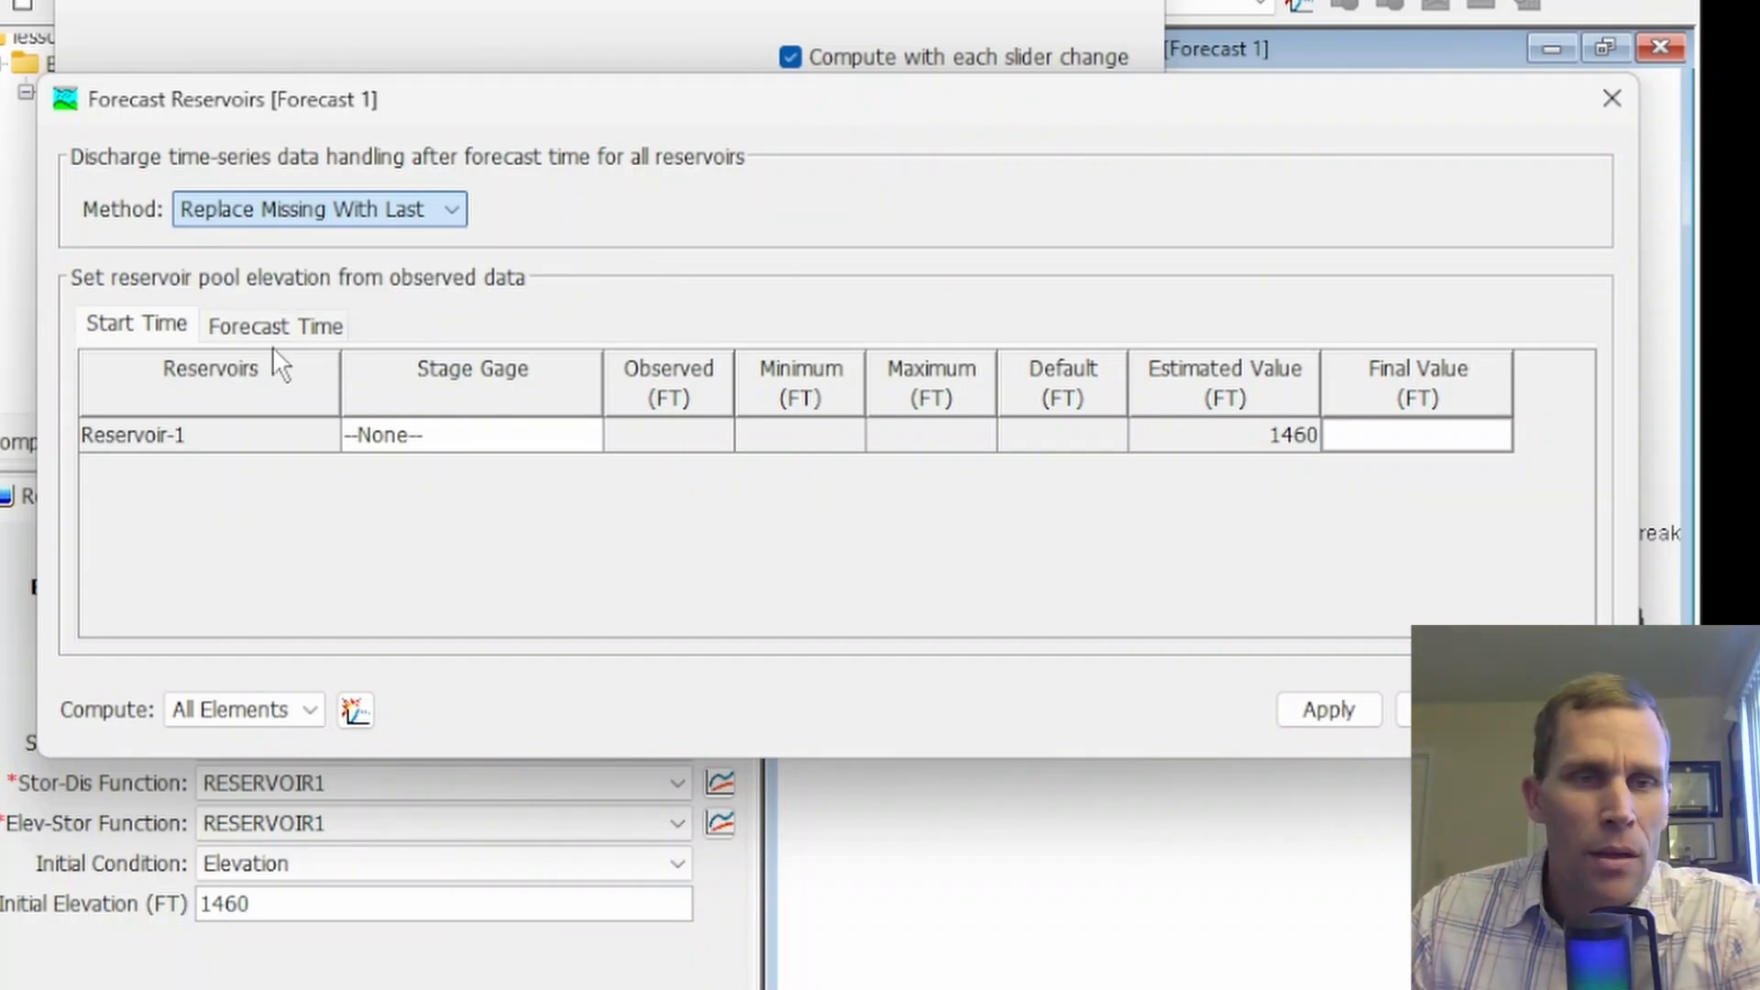
click(139, 326)
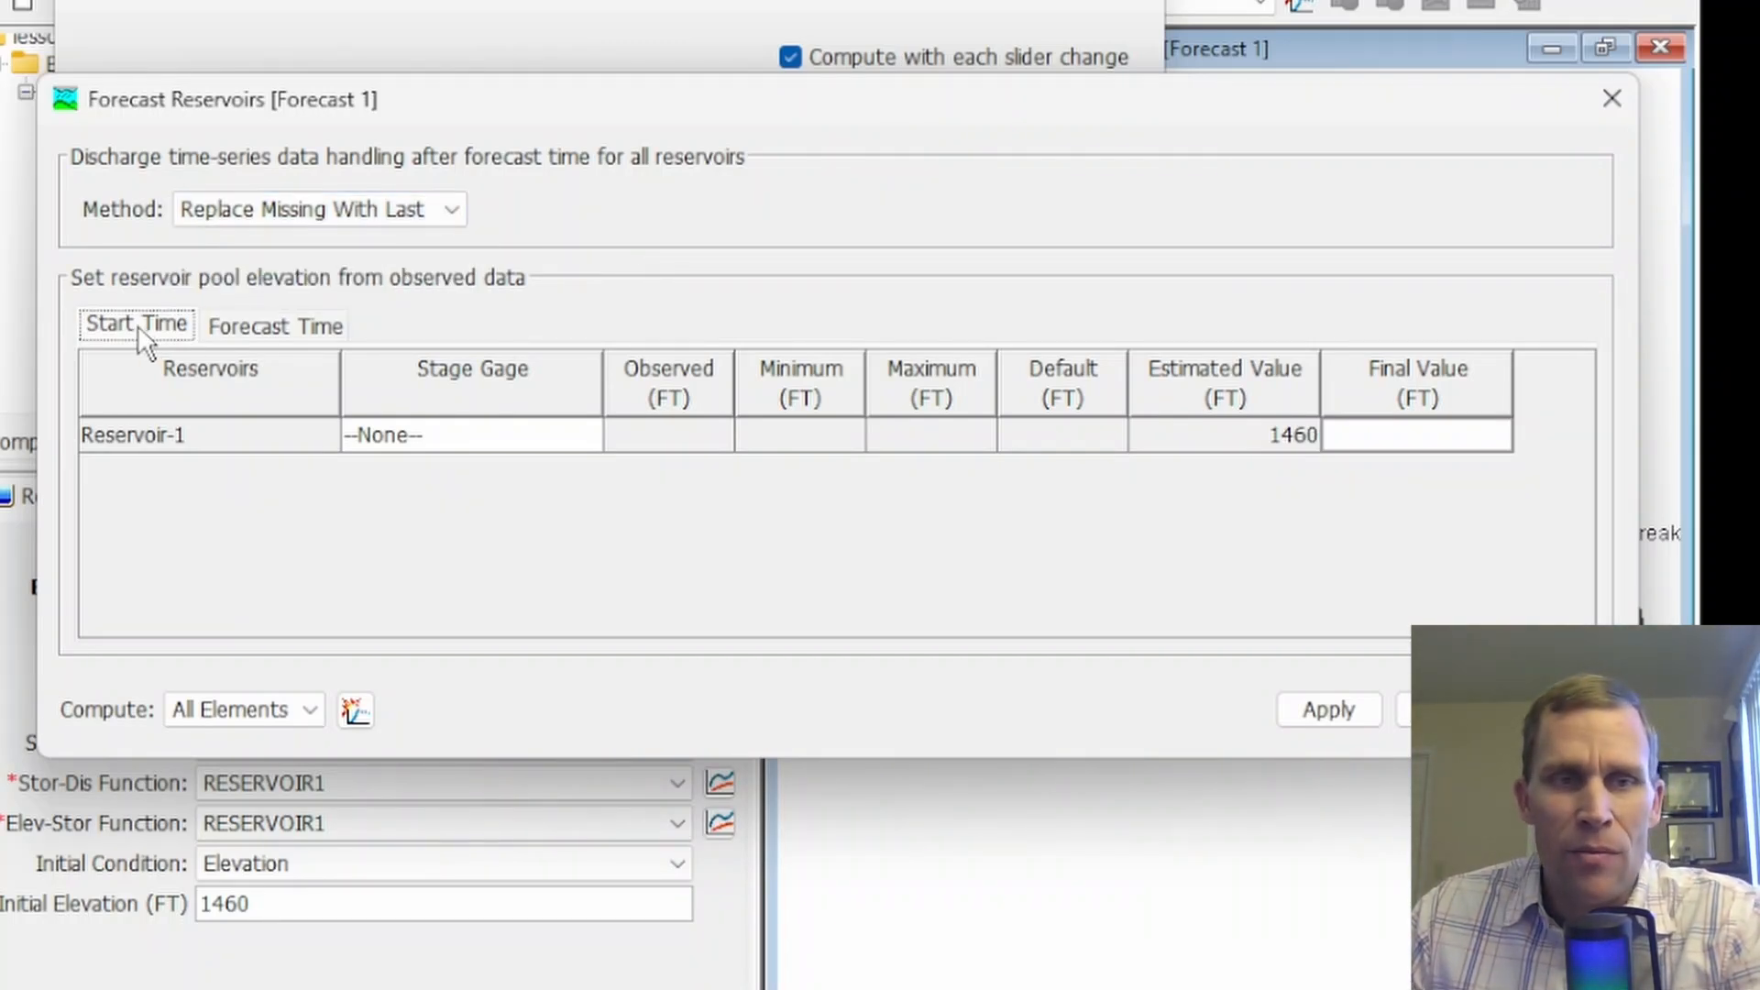
click(266, 331)
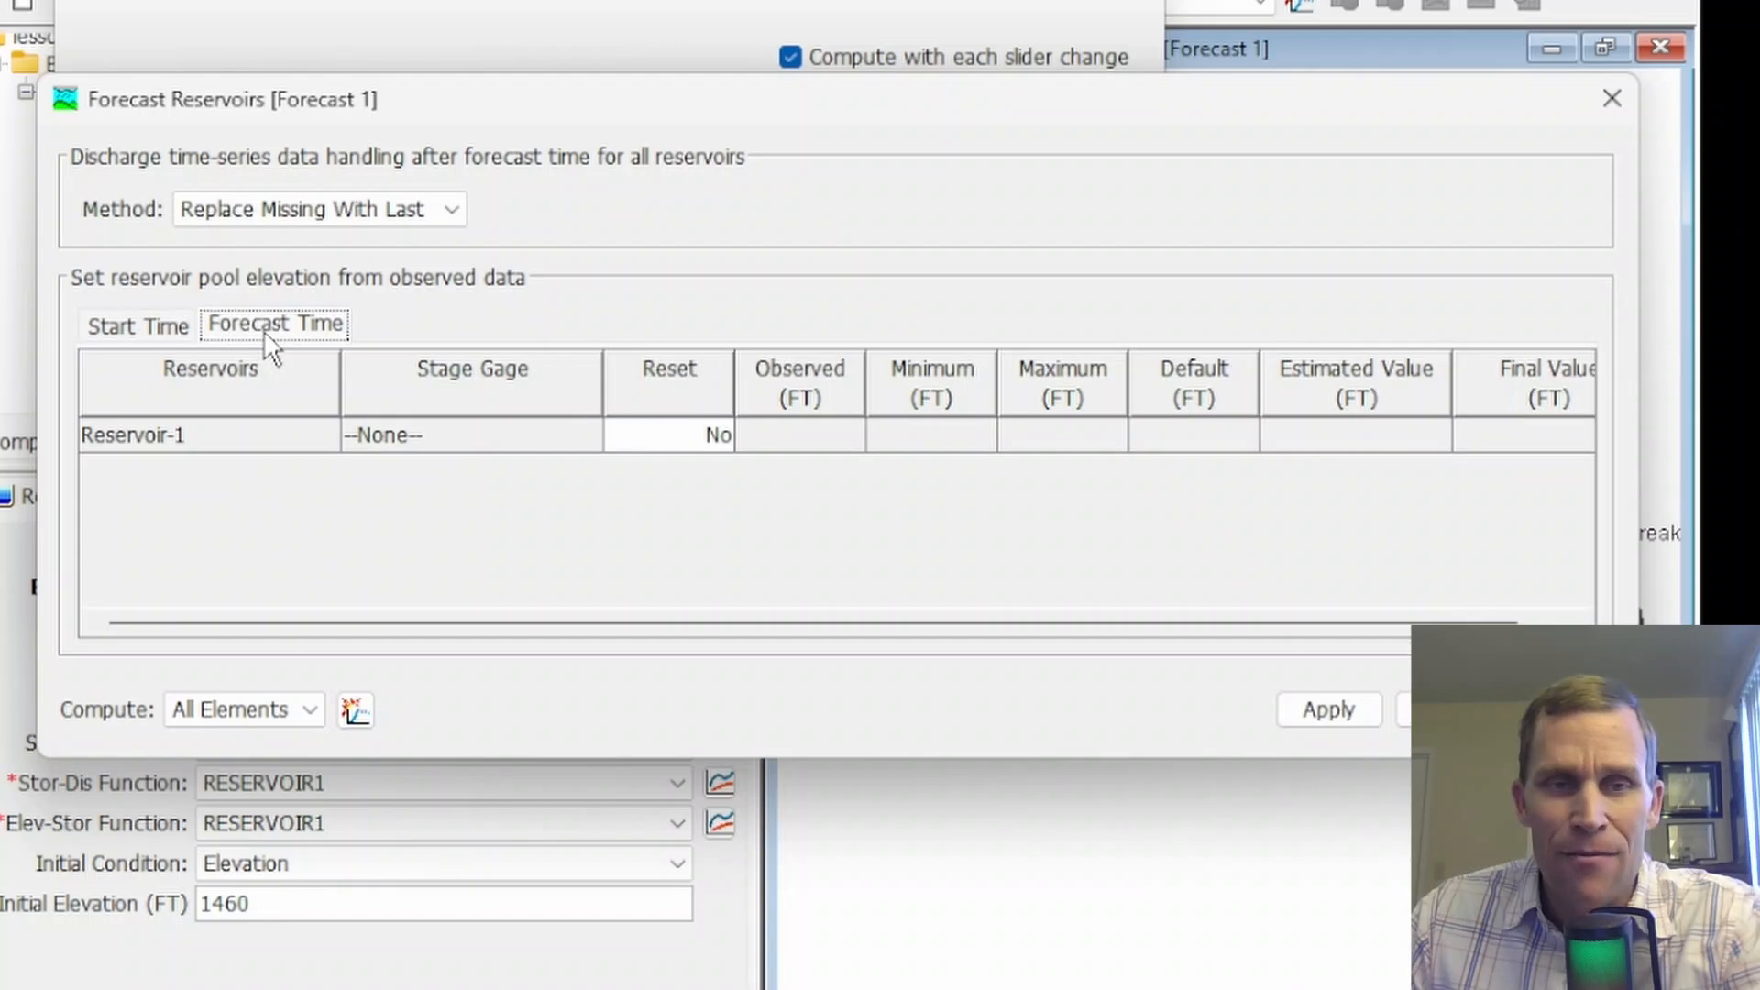
click(150, 327)
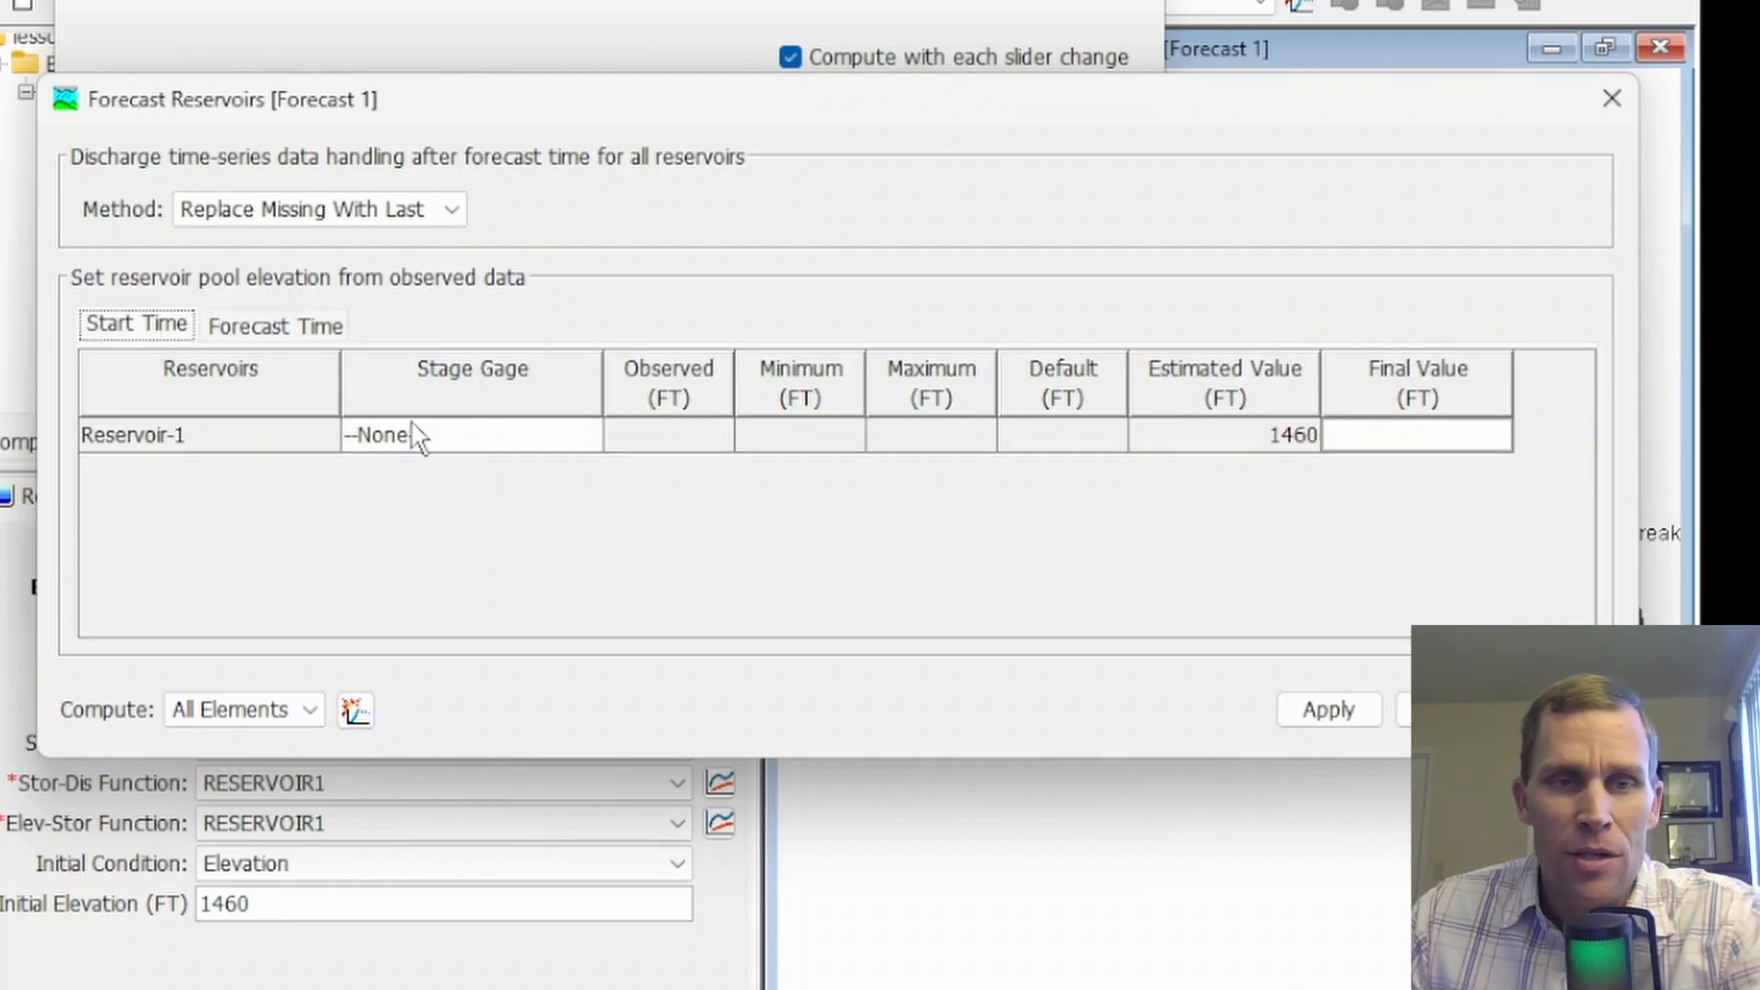
click(464, 431)
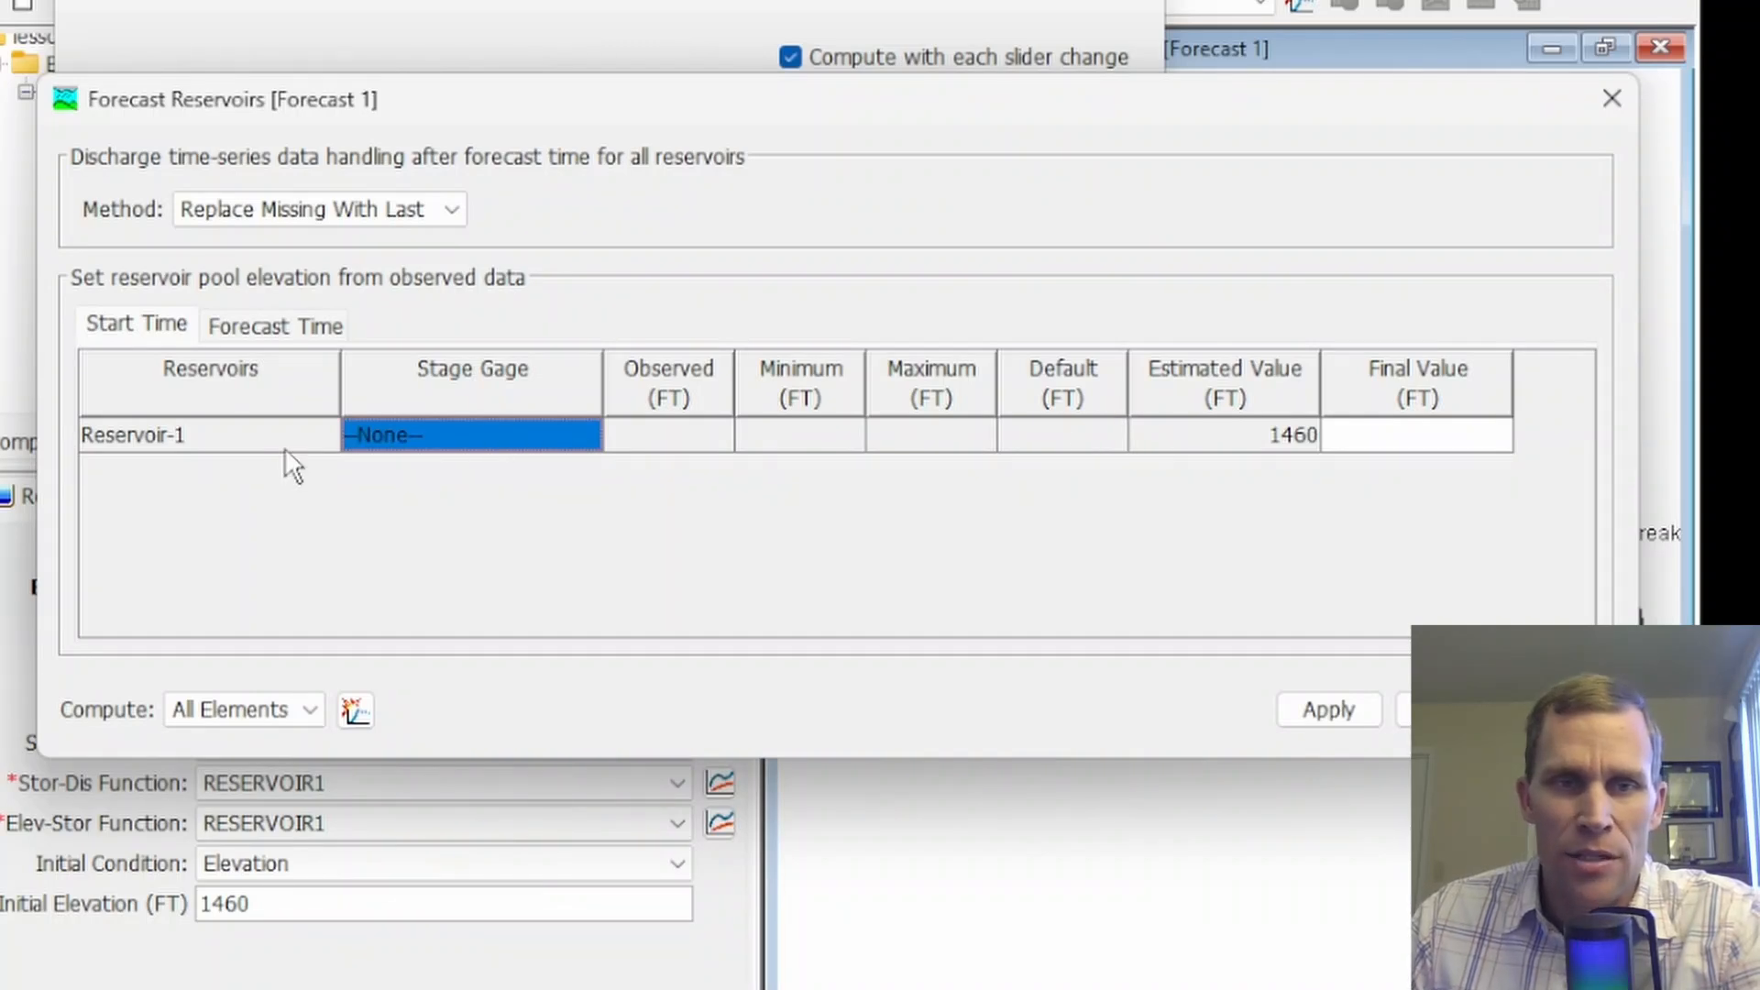
click(438, 444)
click(184, 435)
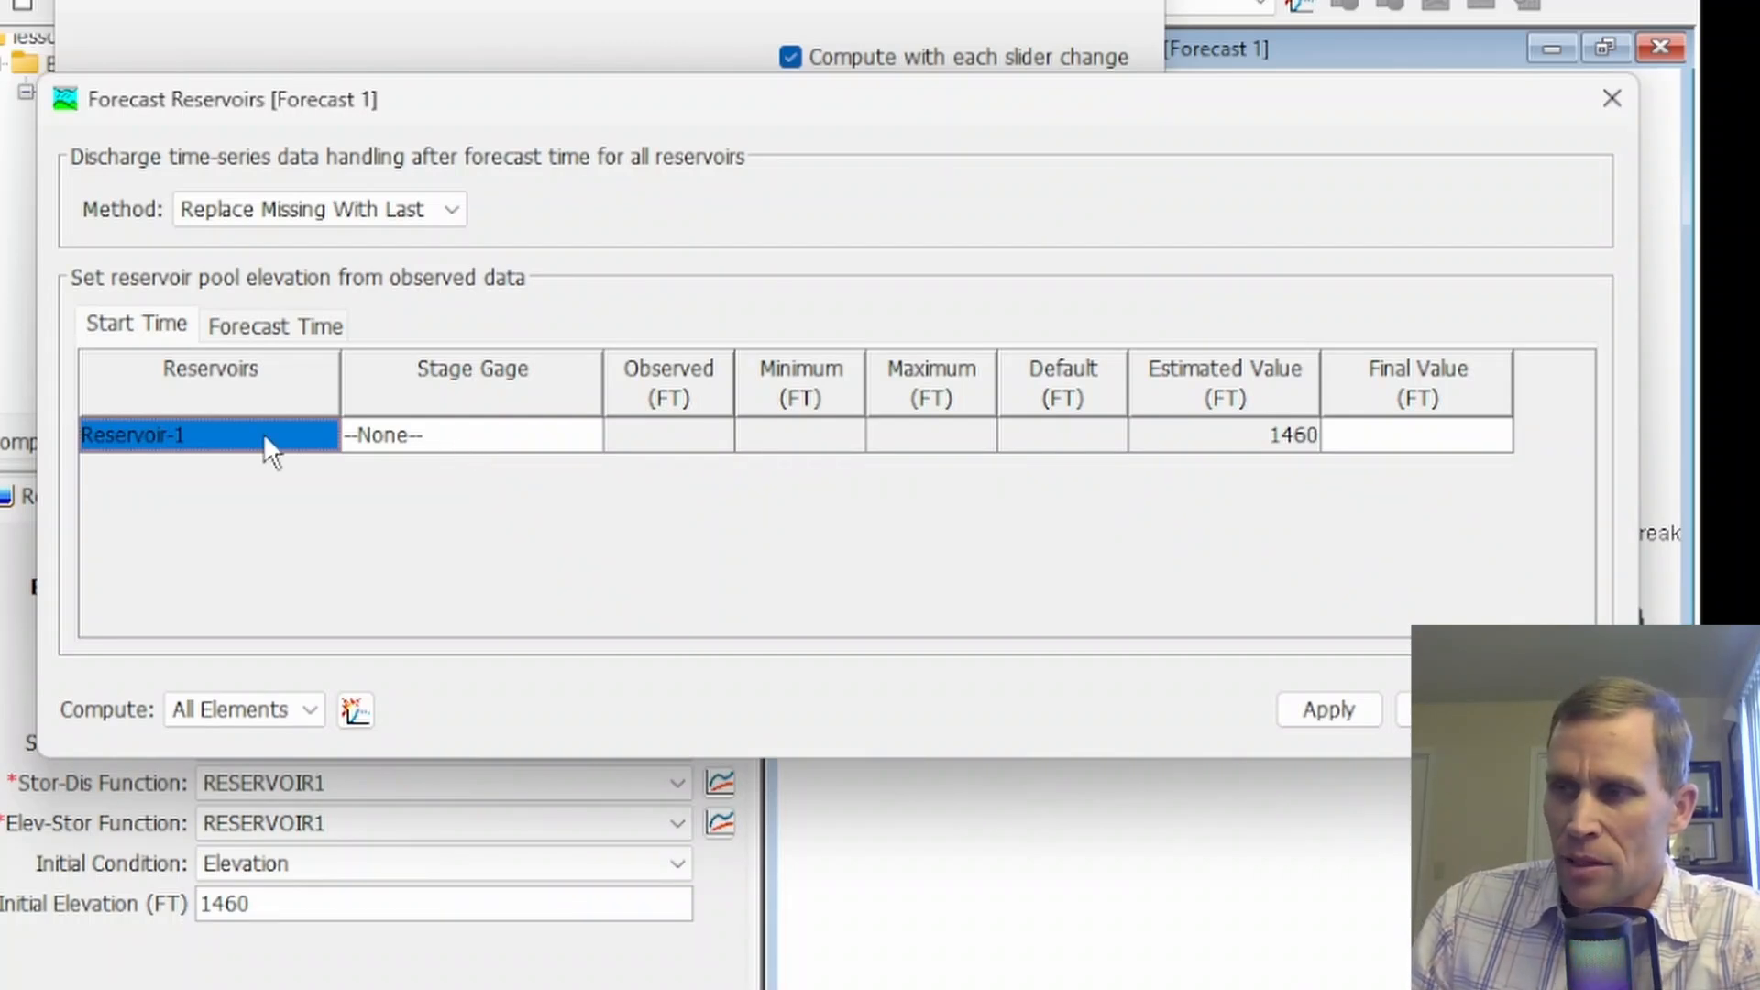
Compare the widened forecast-time reservoir elevation columns with the start-time ones, and close the Forecast Reservoirs table
click(258, 330)
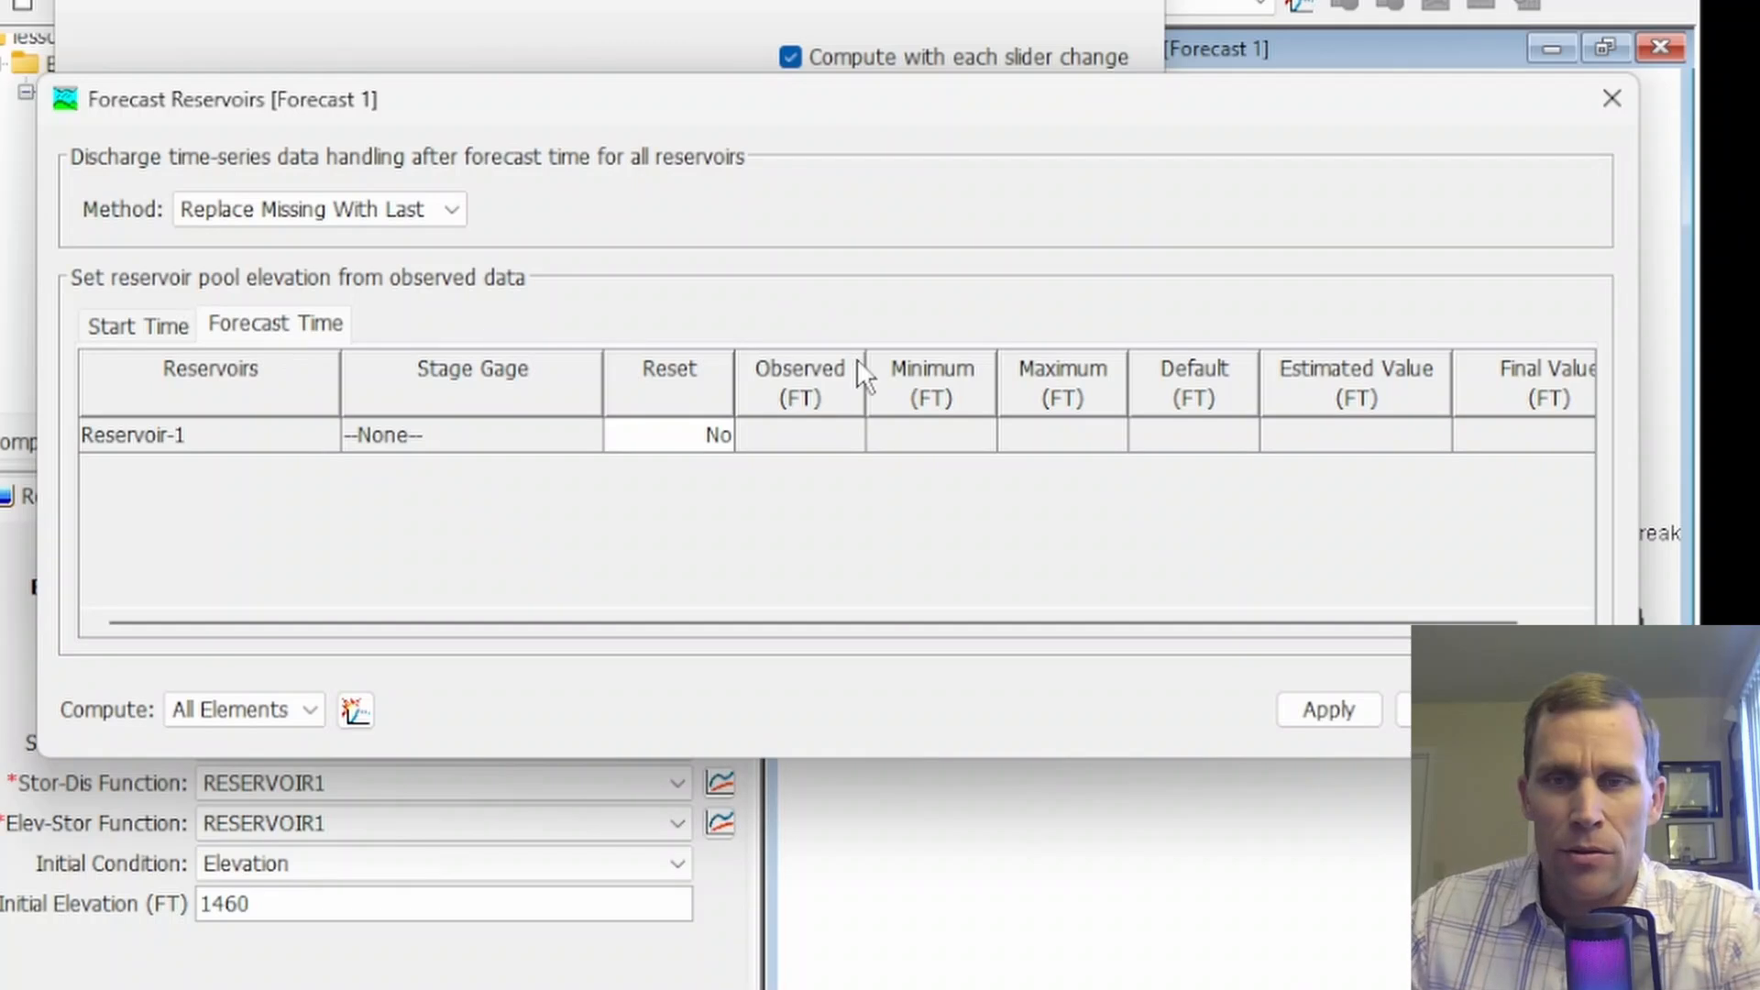
drag(1639, 486, 1716, 487)
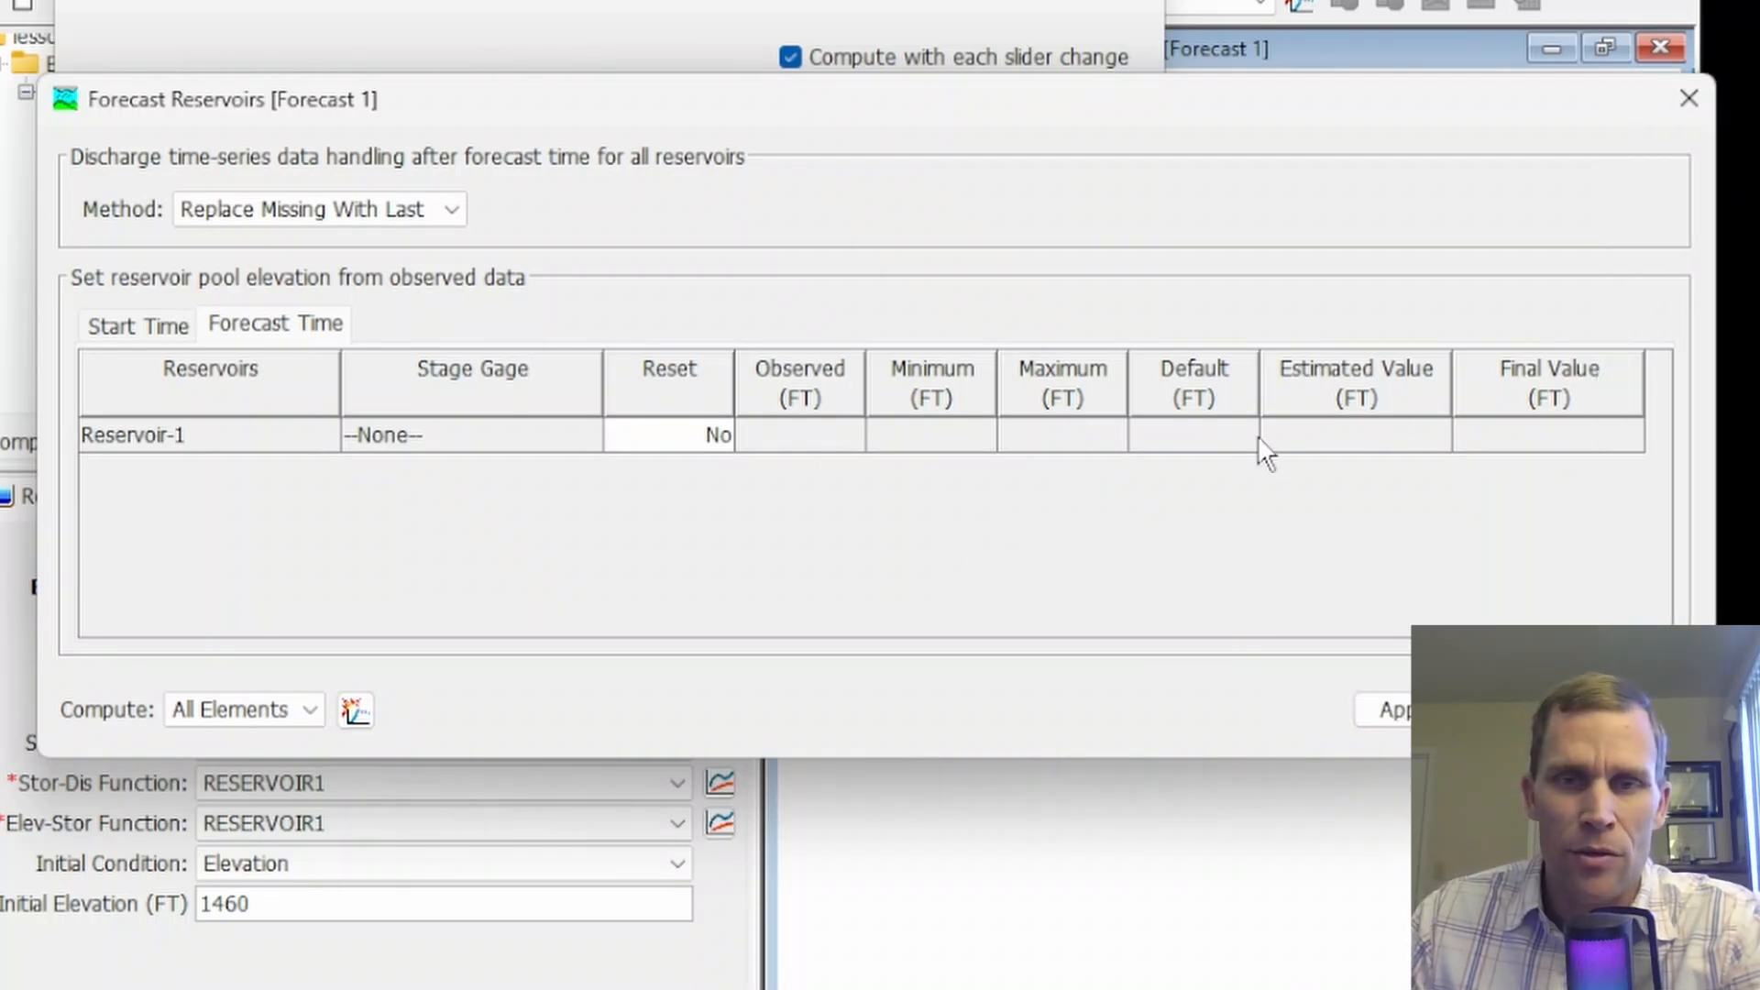
click(114, 327)
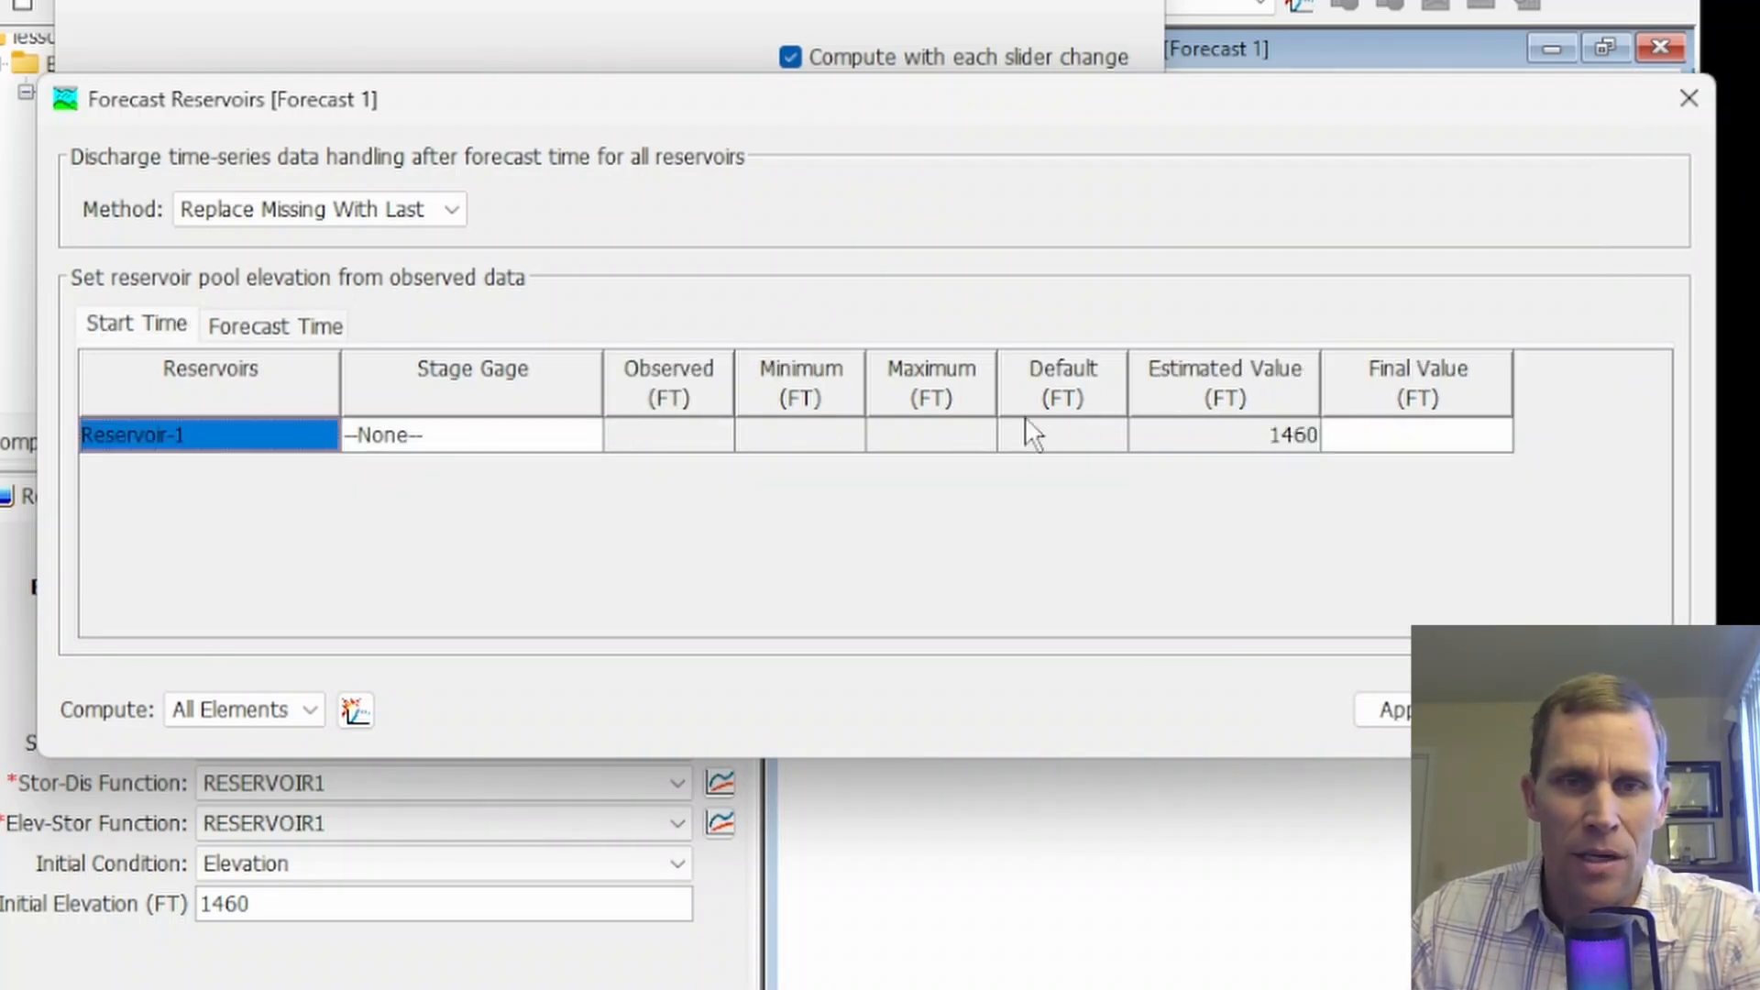
click(147, 327)
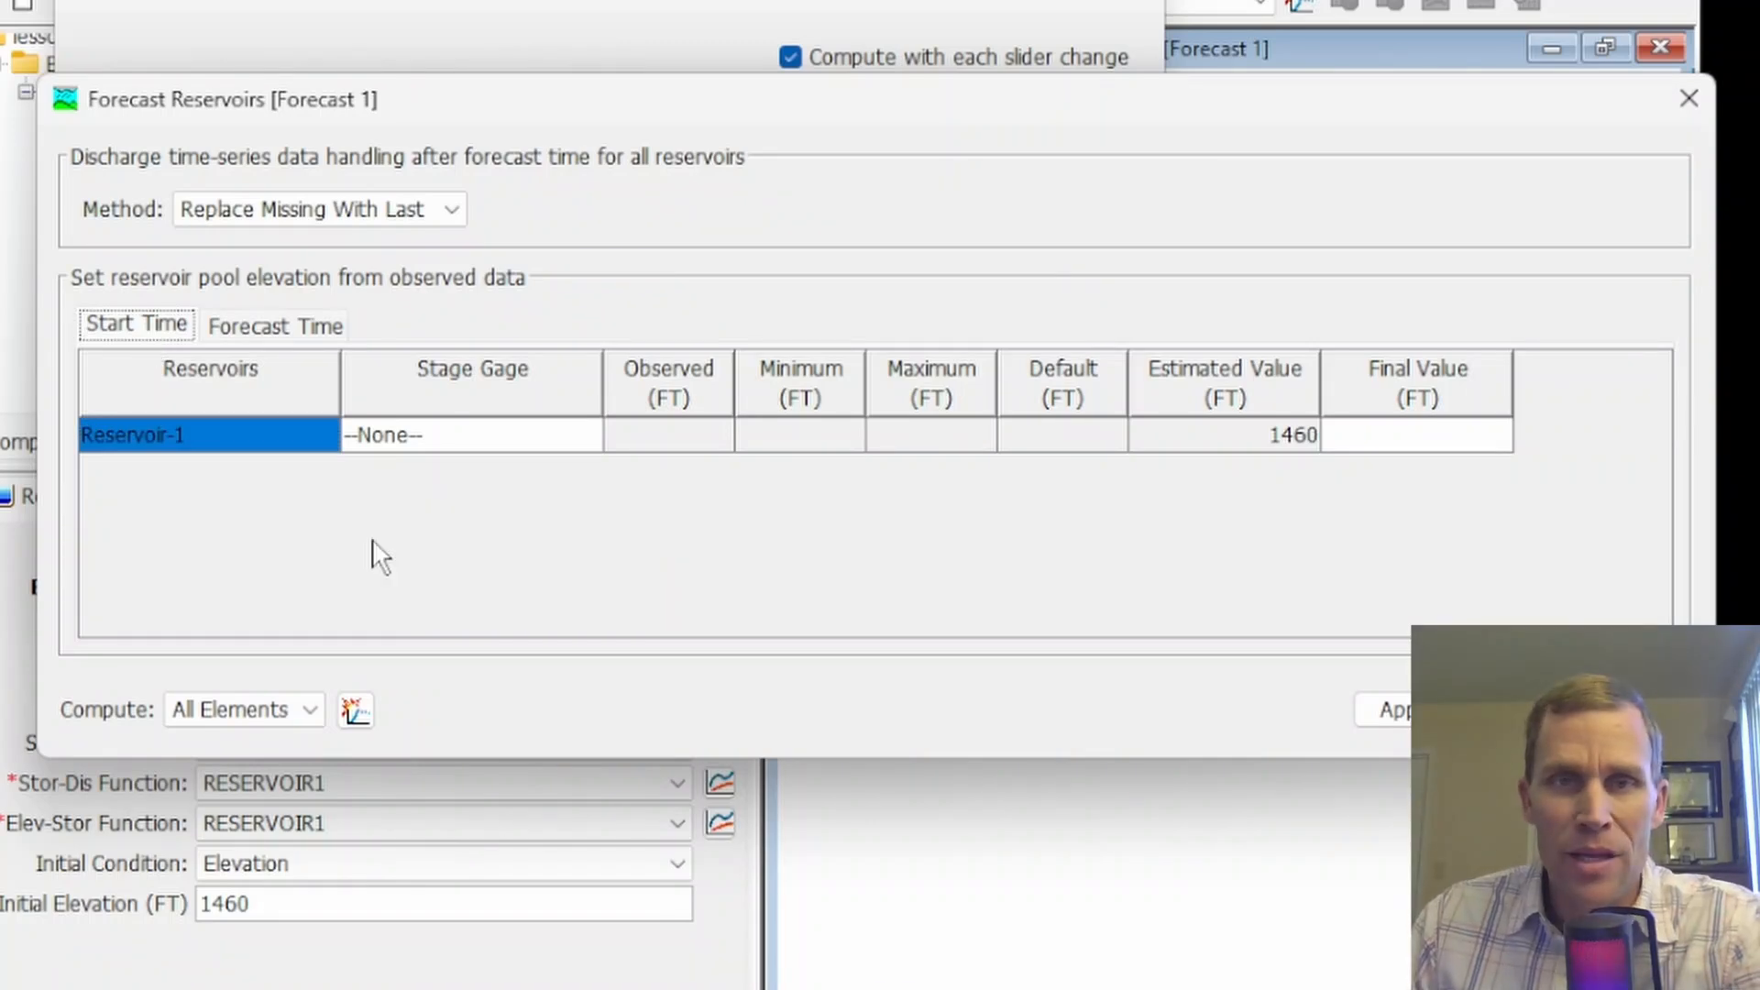
click(1689, 99)
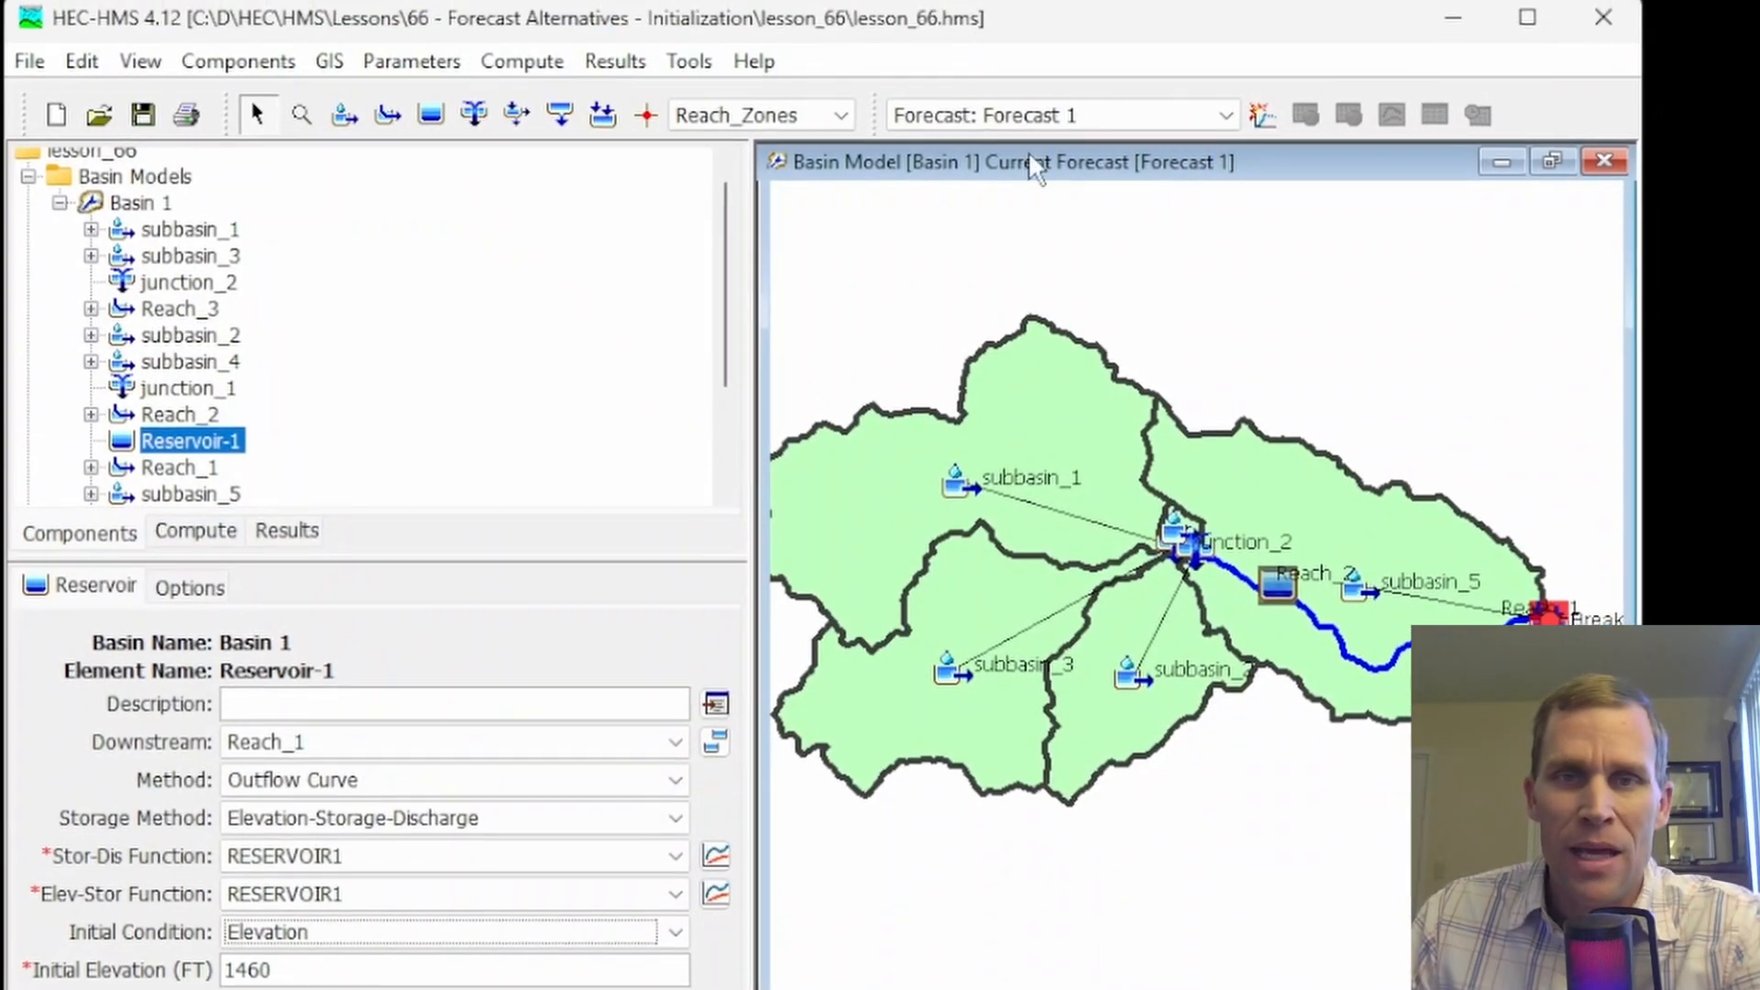